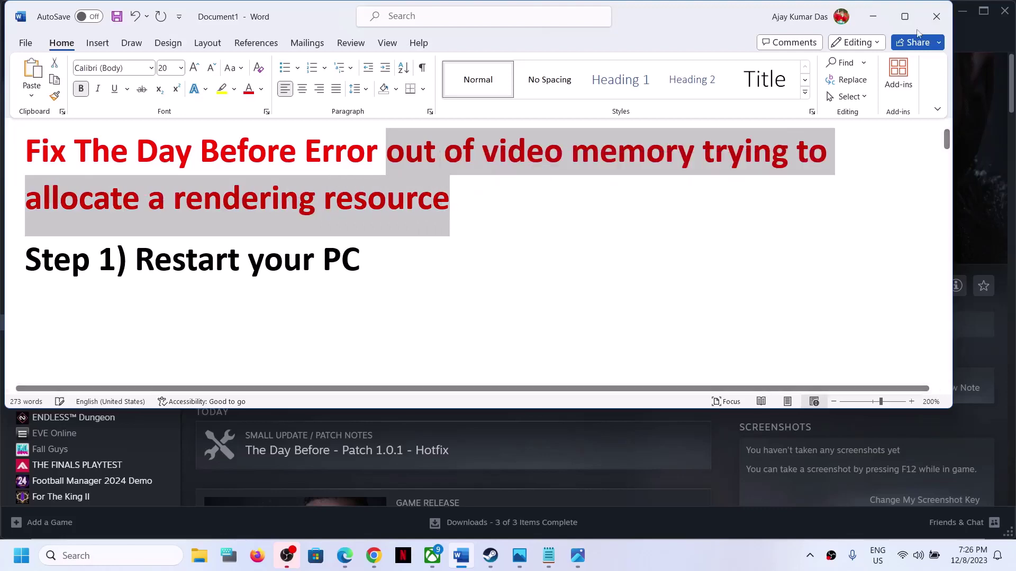
Minimize the Word notes and bring up the Windows power choices to view Restart, dismissing them without restarting
left_click(873, 17)
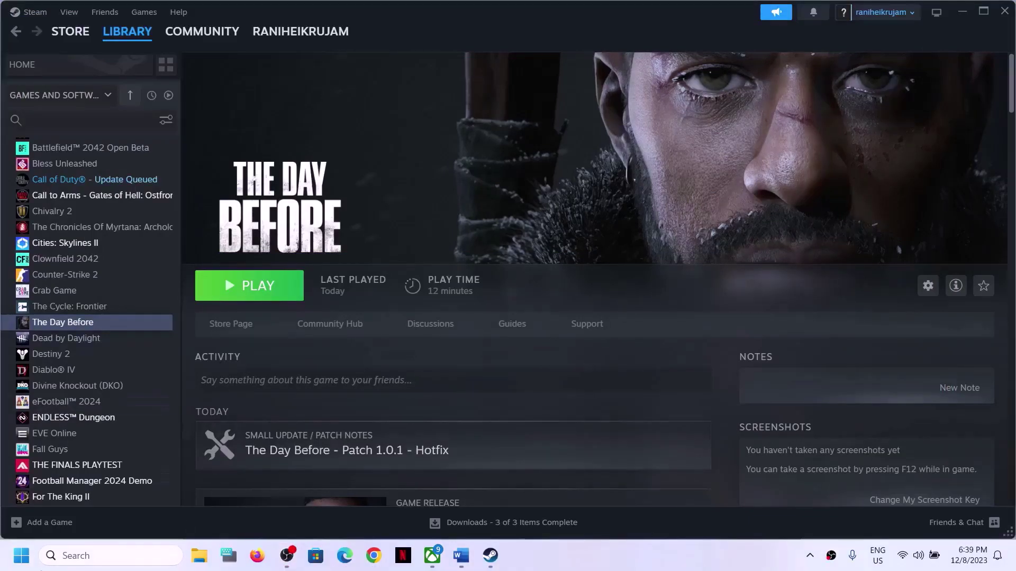
left_click(21, 555)
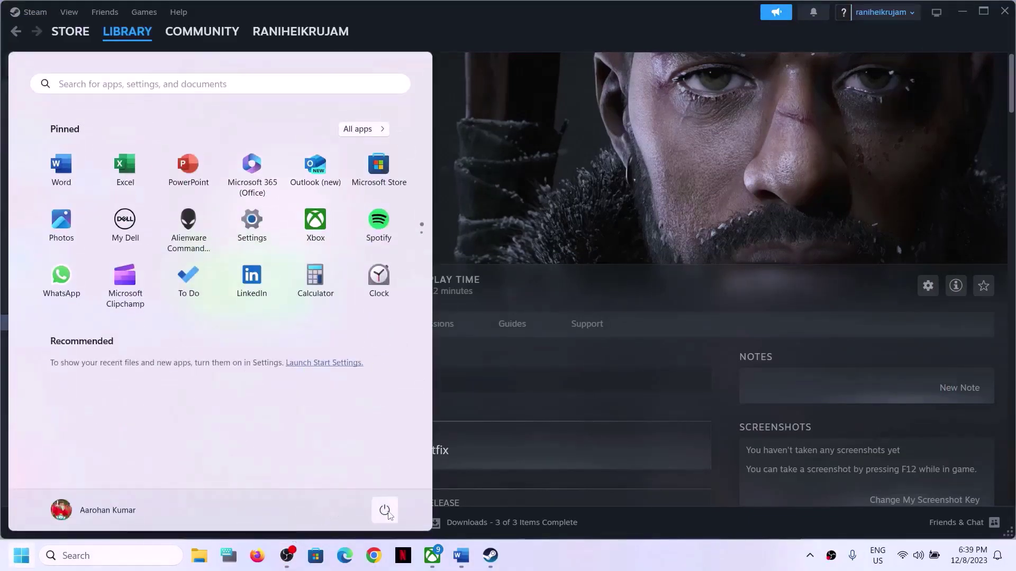
left_click(385, 510)
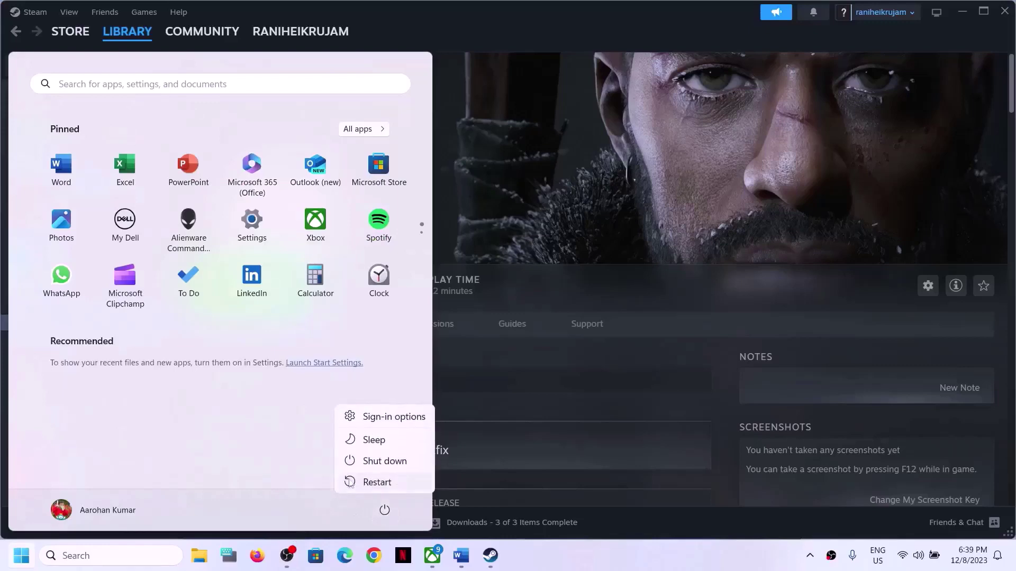
left_click(650, 365)
Switch back to the Word notes and highlight the restart step and the step 2 text about launch options
left_click(460, 556)
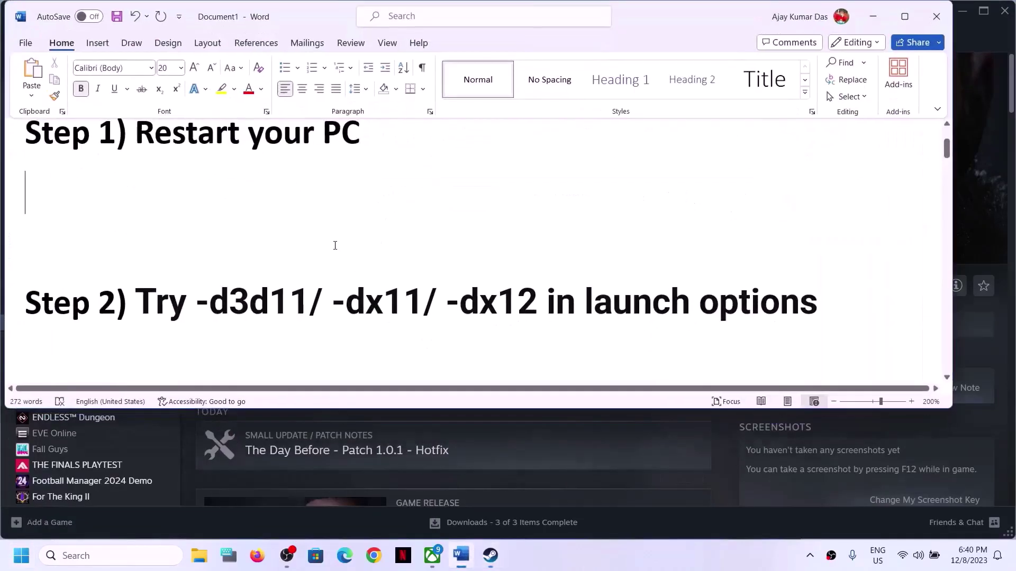
left_click_drag(150, 145, 302, 154)
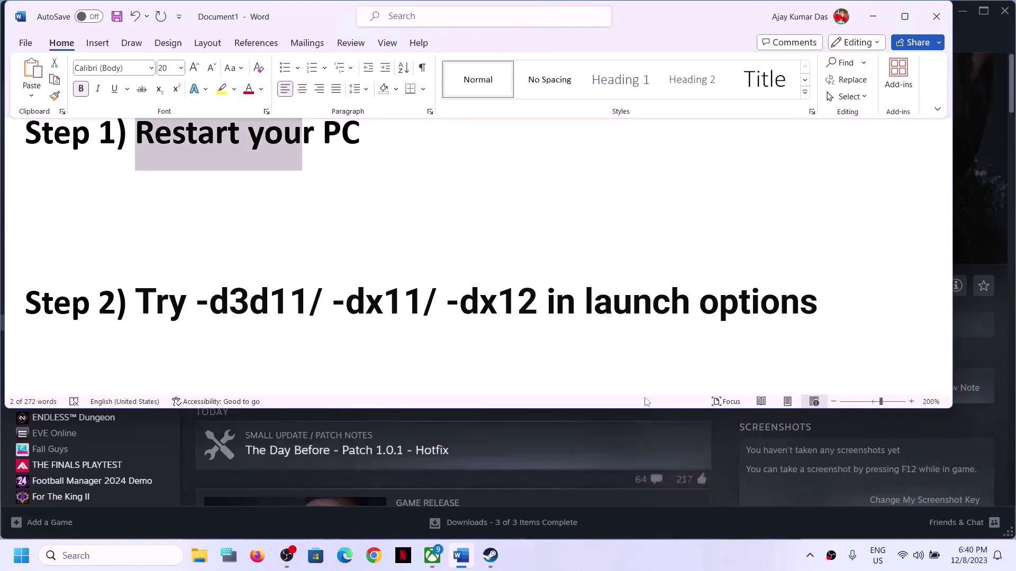
left_click_drag(147, 304, 697, 305)
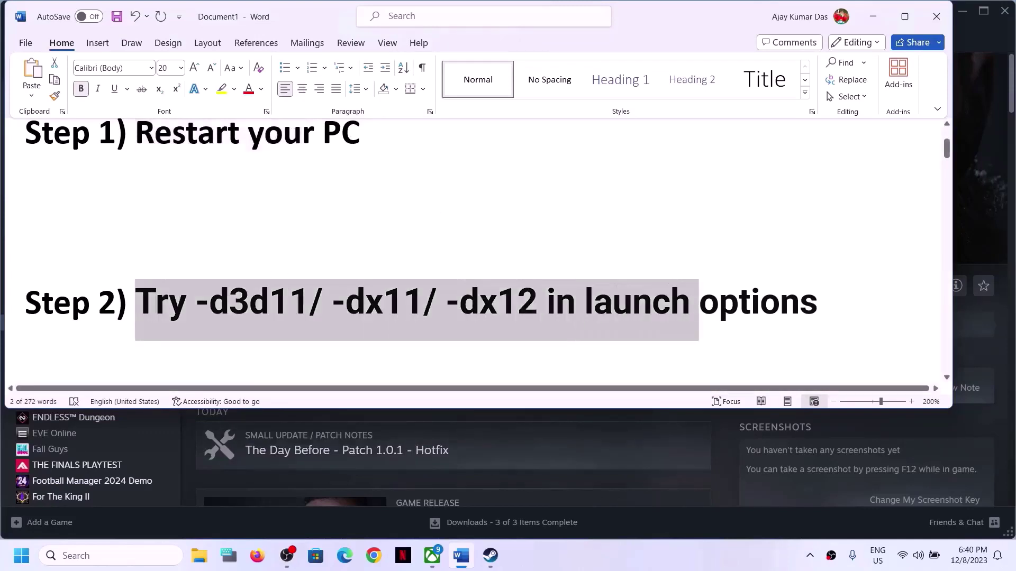
Switch to Steam and set the launch options of The Day Before to -d3d11 in its properties
left_click(872, 19)
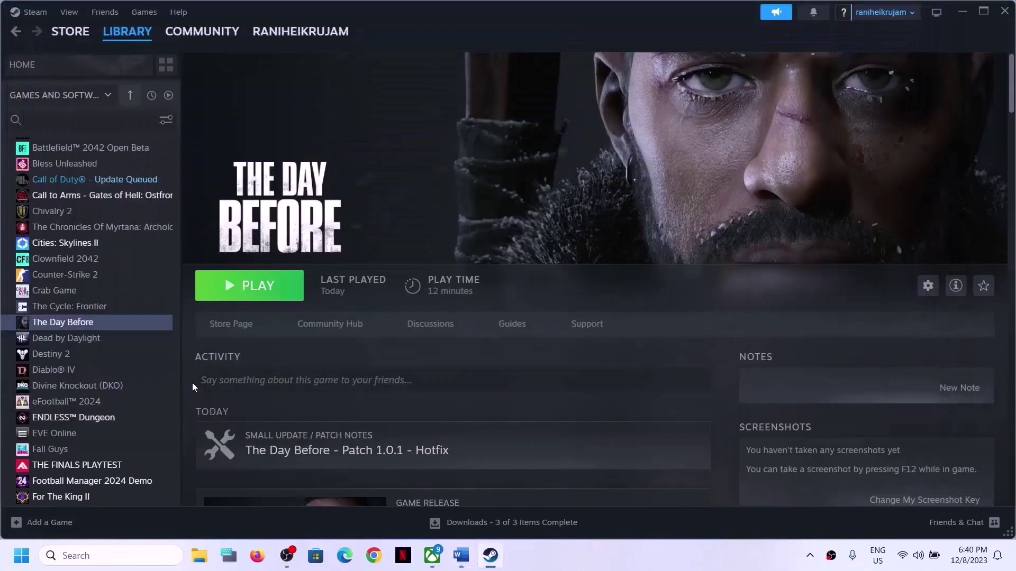
right_click(85, 323)
left_click(159, 427)
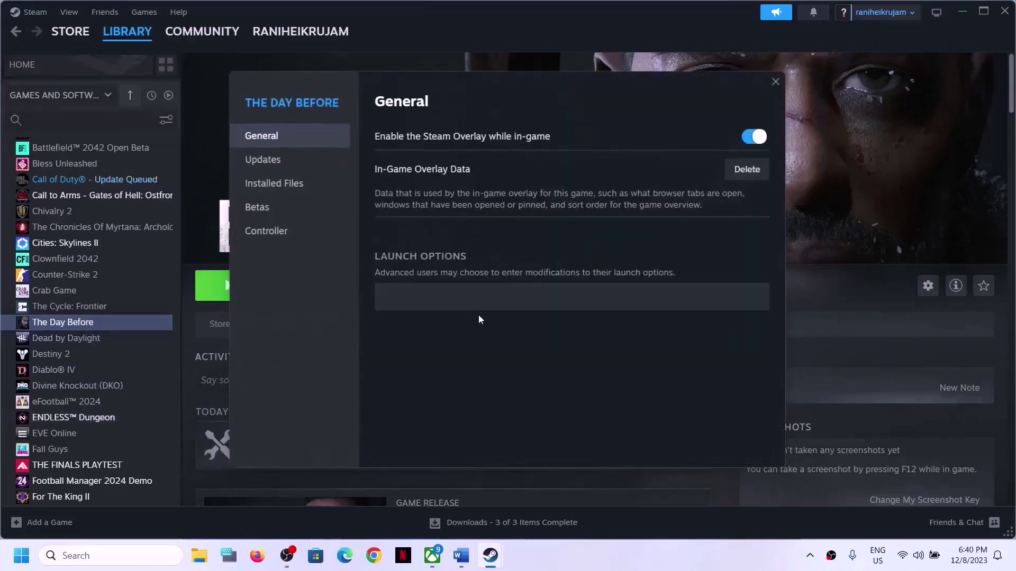
left_click(438, 294)
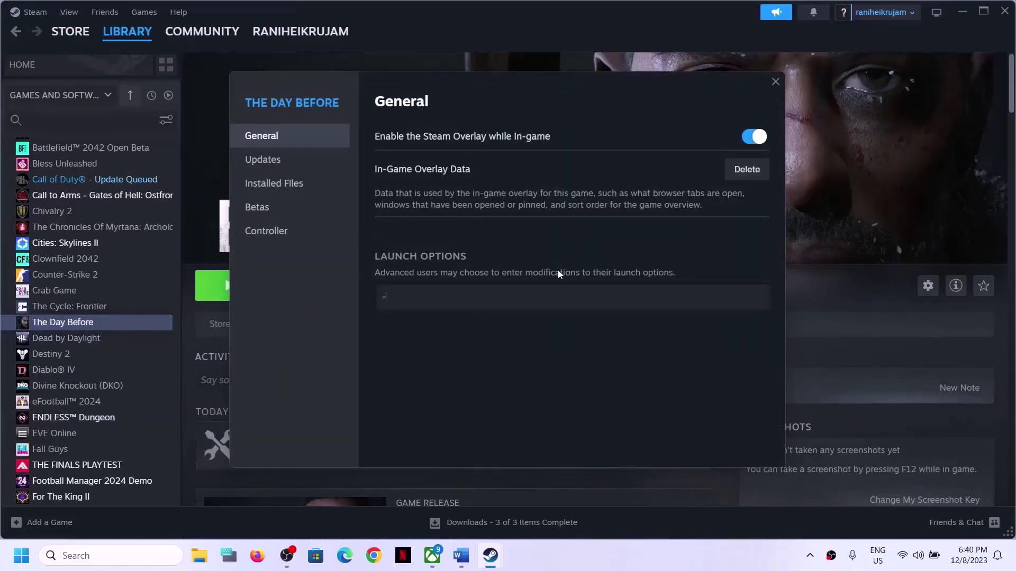
type("-d3d11")
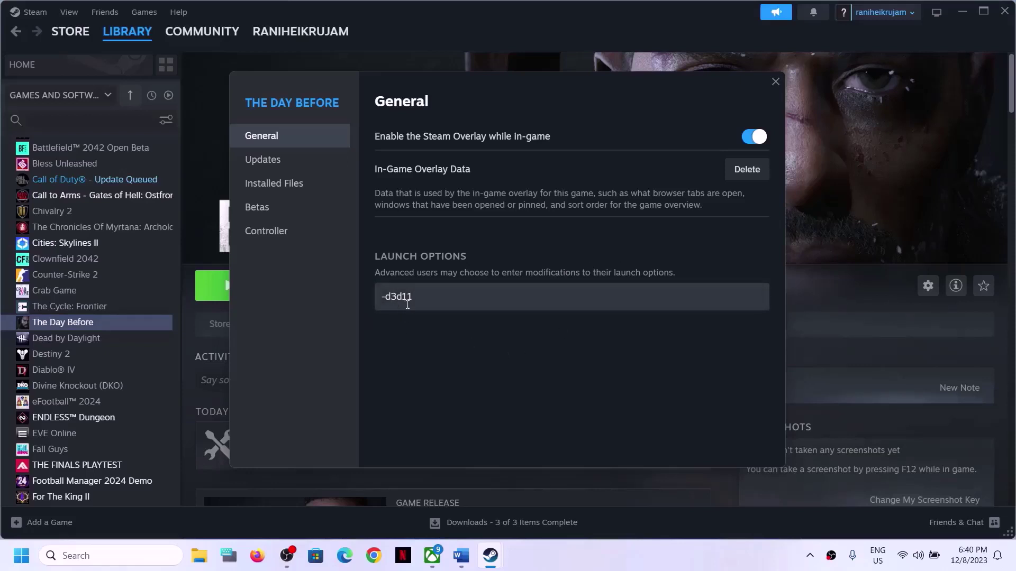
left_click(774, 80)
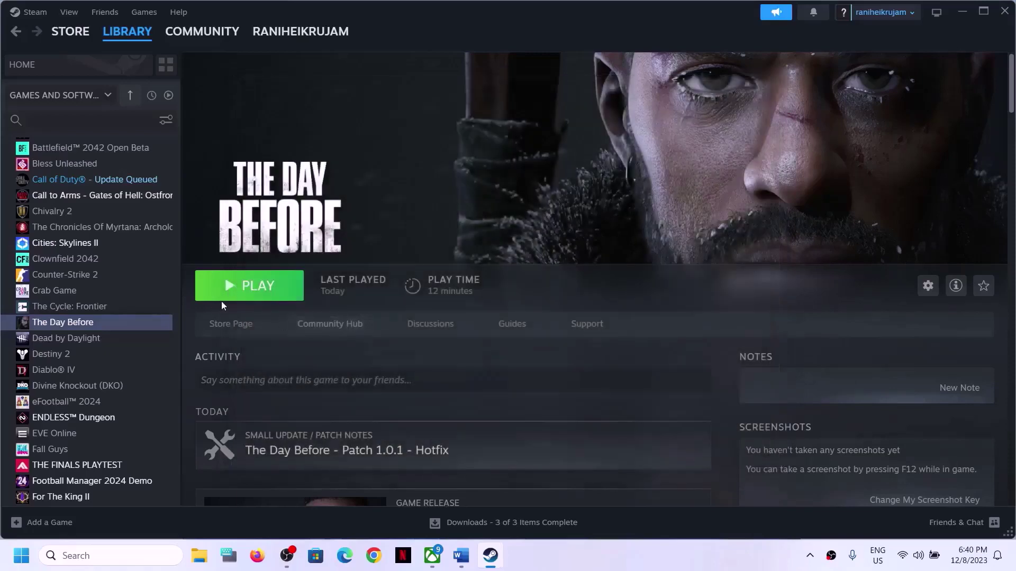
Replace the launch options of The Day Before with -dx11 and close its properties
right_click(93, 328)
left_click(139, 426)
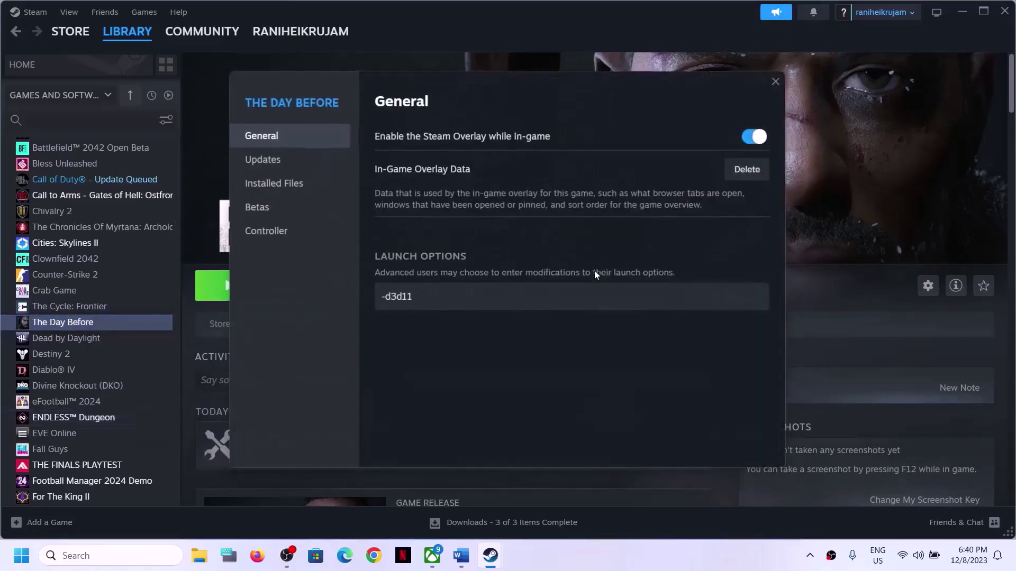
key("ctrl+a")
type("-")
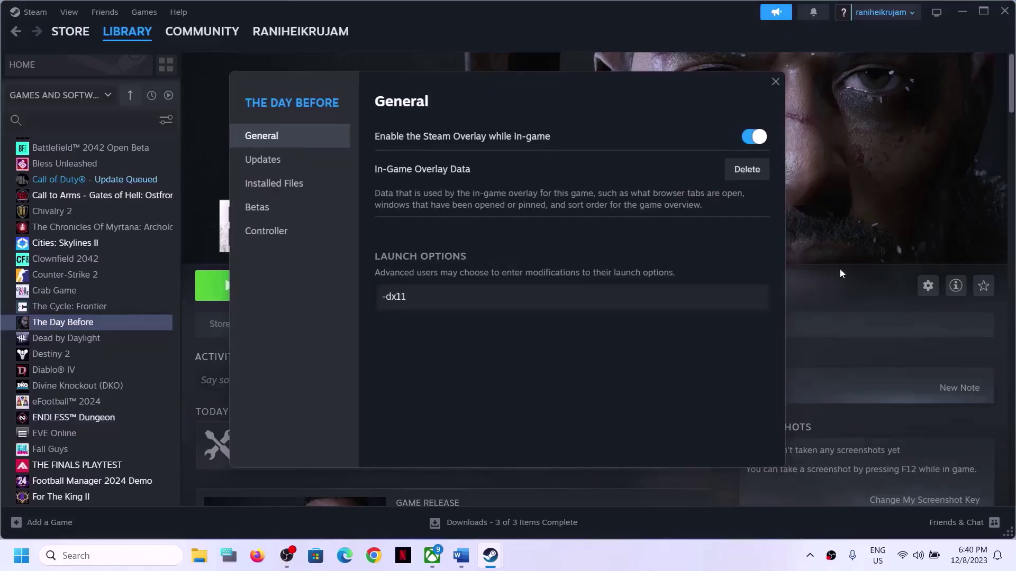
left_click(575, 358)
left_click(772, 81)
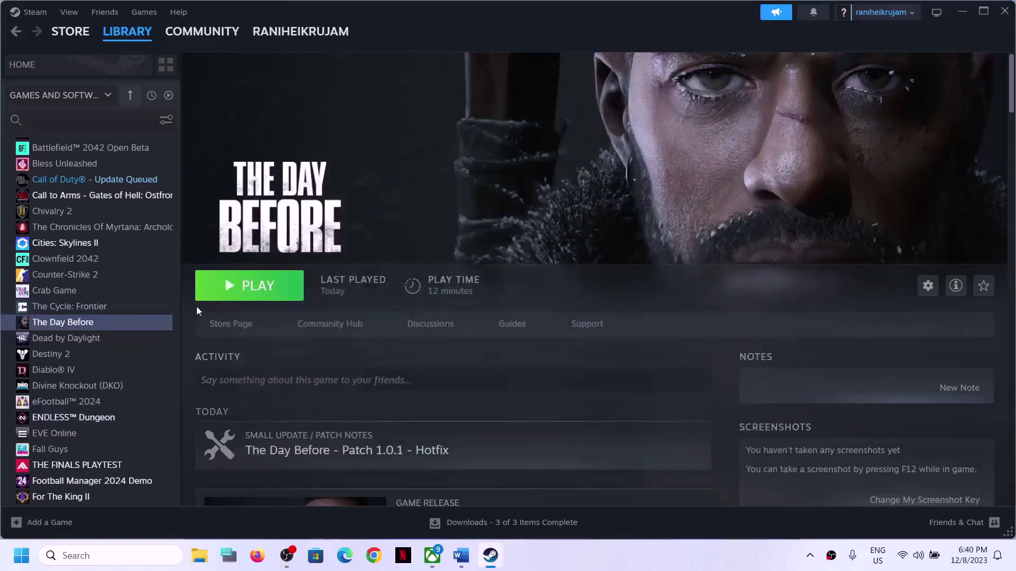
Replace the launch options of The Day Before with -dx12 and close its properties
right_click(117, 324)
left_click(153, 422)
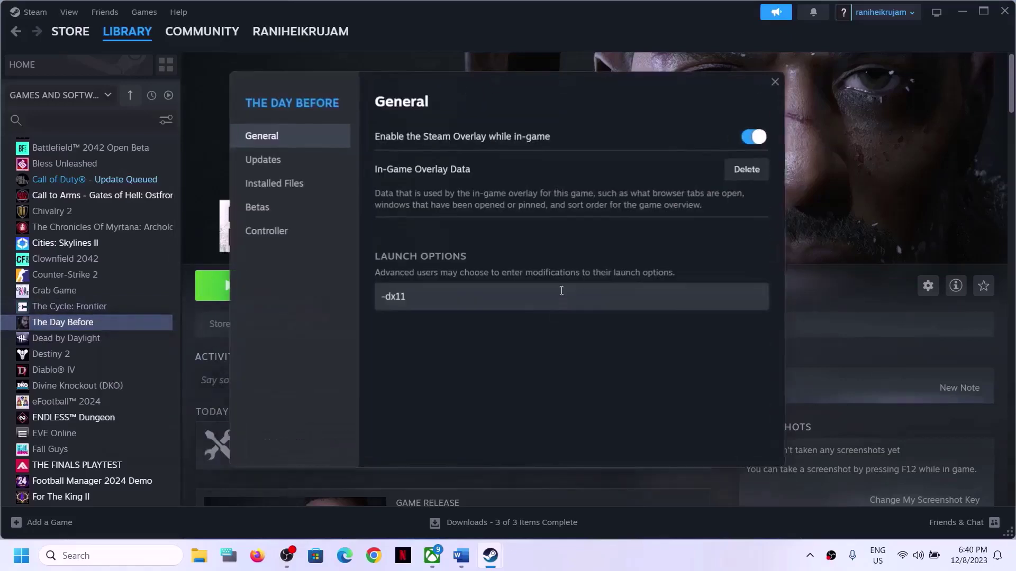
type("-")
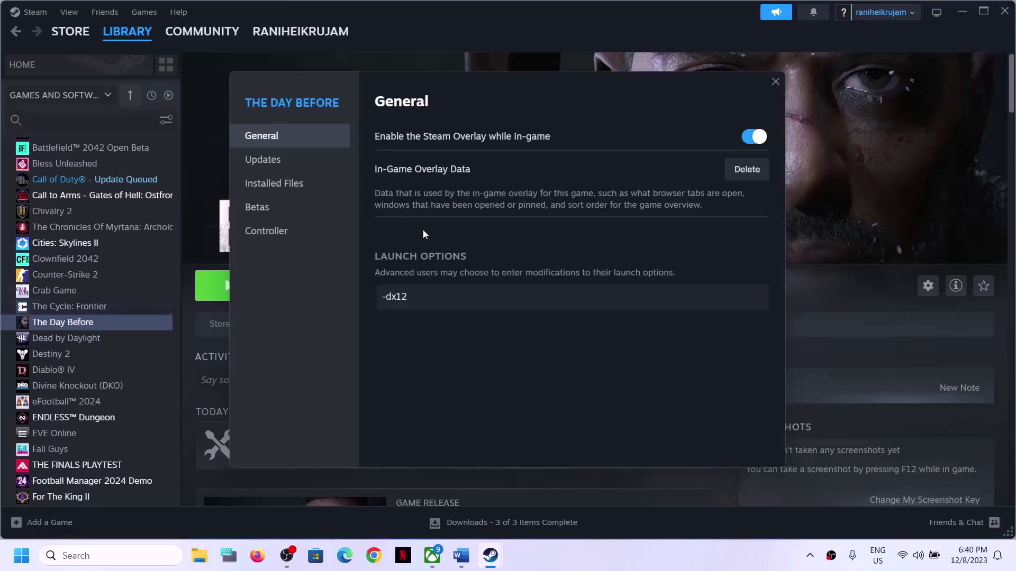
left_click(421, 350)
left_click(775, 81)
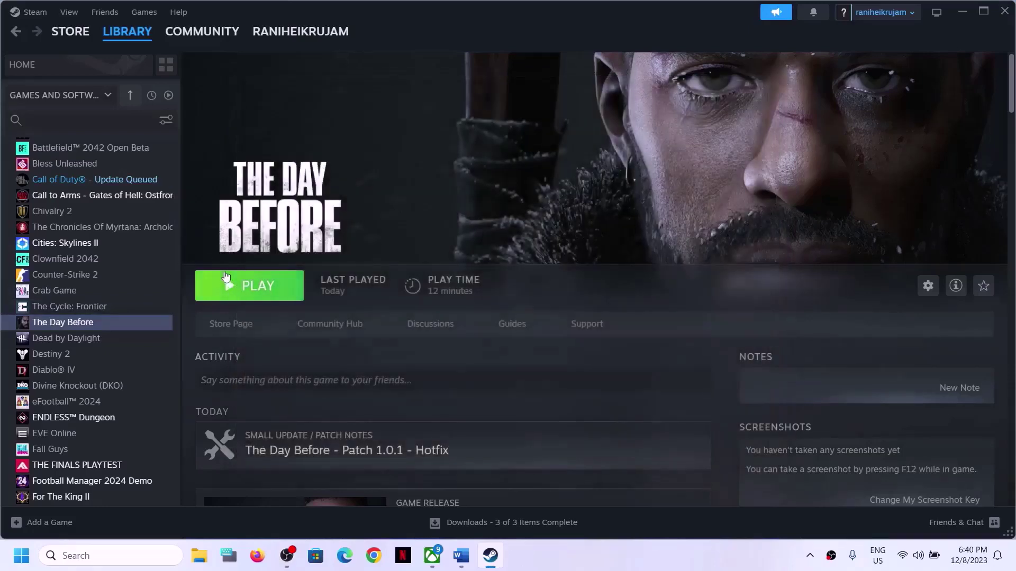
Clear the launch options of The Day Before so the field is empty, and close its properties
right_click(79, 322)
left_click(123, 421)
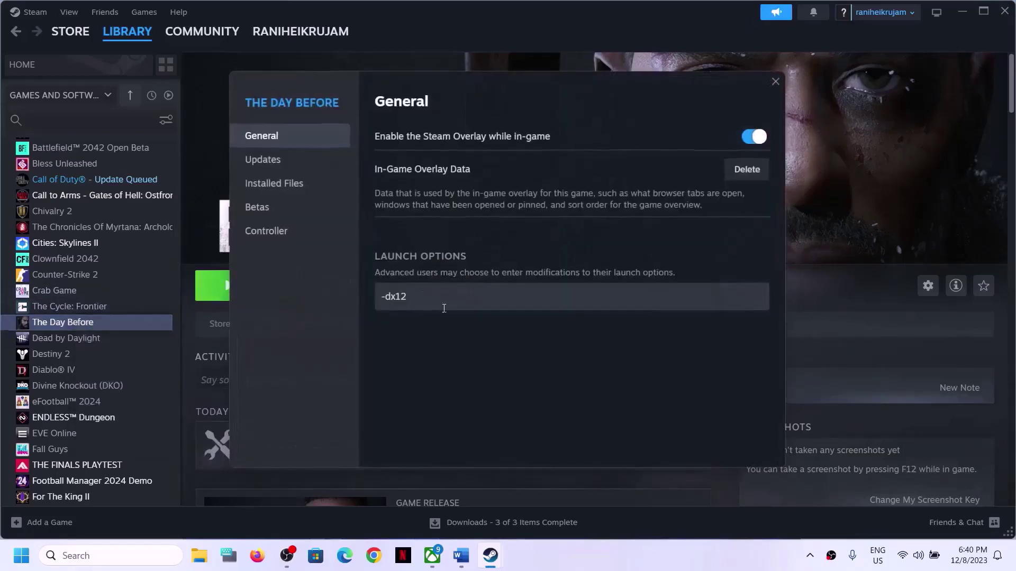
key("BackSpace")
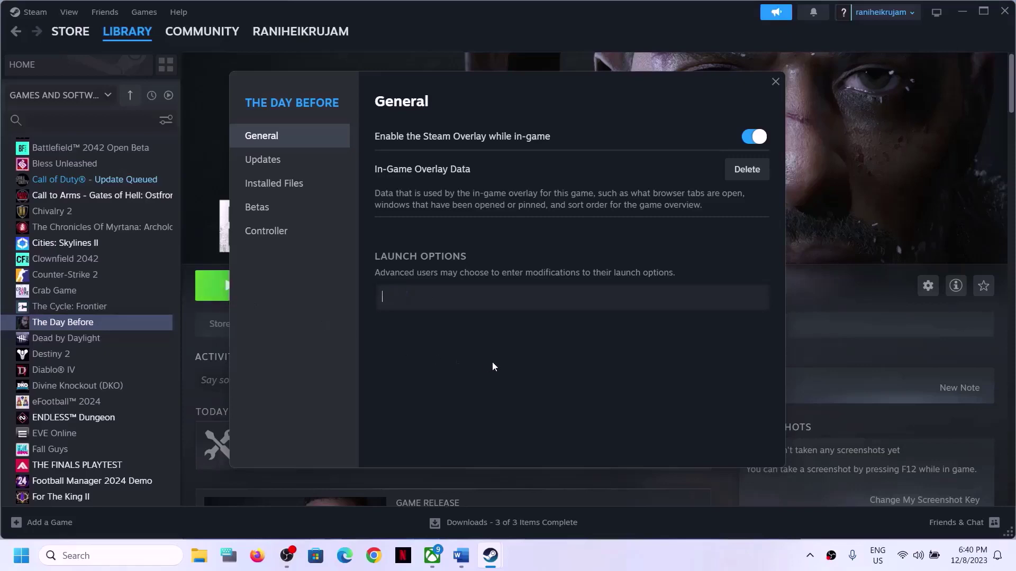
left_click(775, 82)
Switch to the Word notes and highlight the step 3 text about running the game as administrator from its installation folder
left_click(461, 556)
scroll(363, 256, "down", 4)
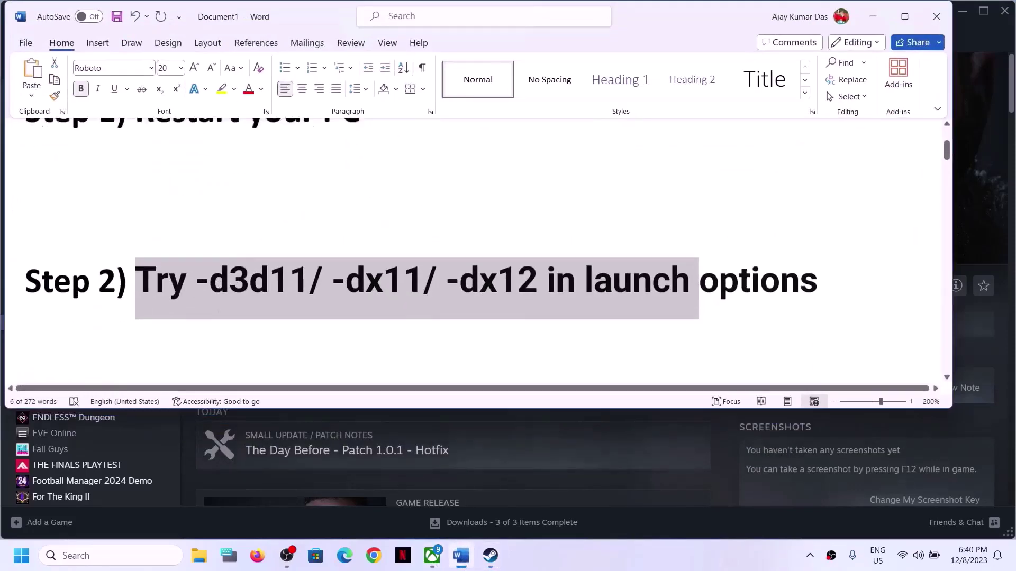
left_click_drag(148, 241, 272, 282)
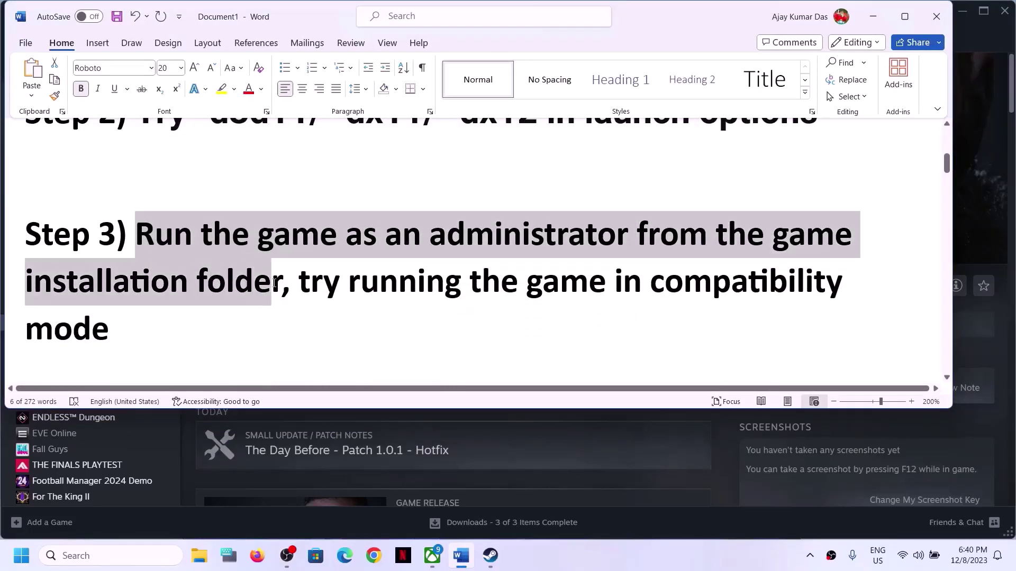
Return to Steam and browse the local files of The Day Before, bringing its installation folder up in File Explorer
left_click(874, 18)
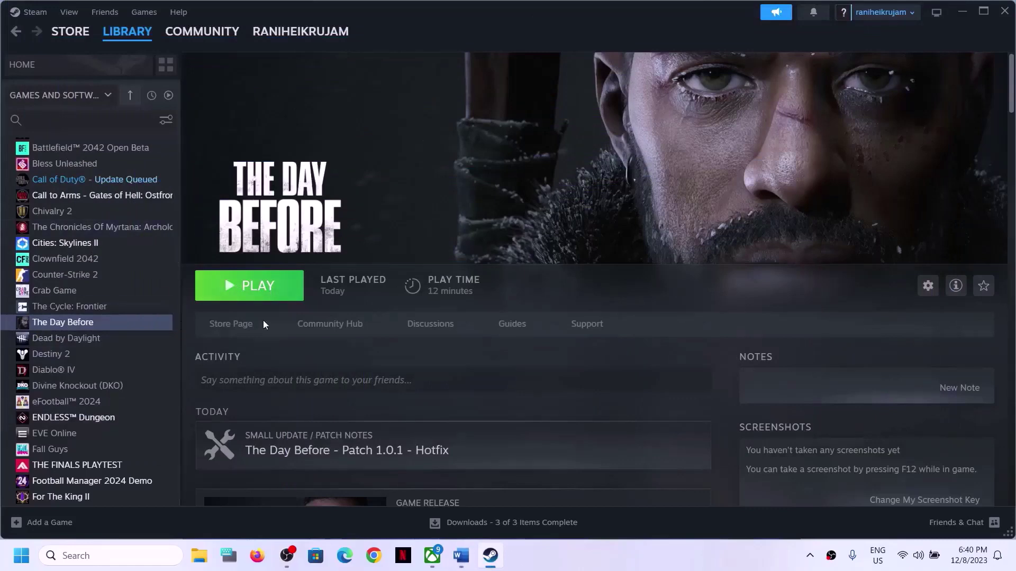
right_click(83, 328)
mouse_move(133, 417)
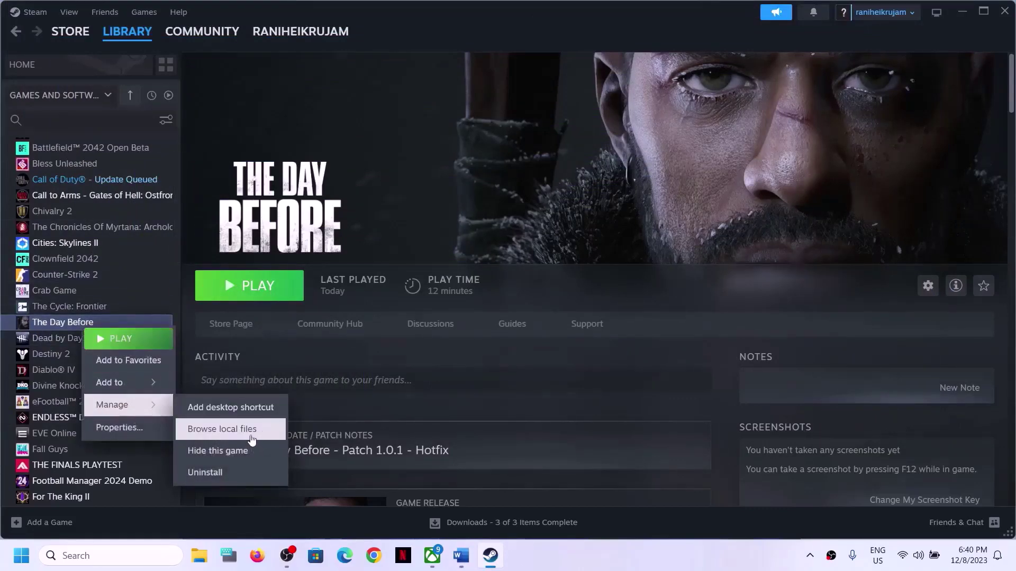
left_click(225, 430)
left_click(209, 550)
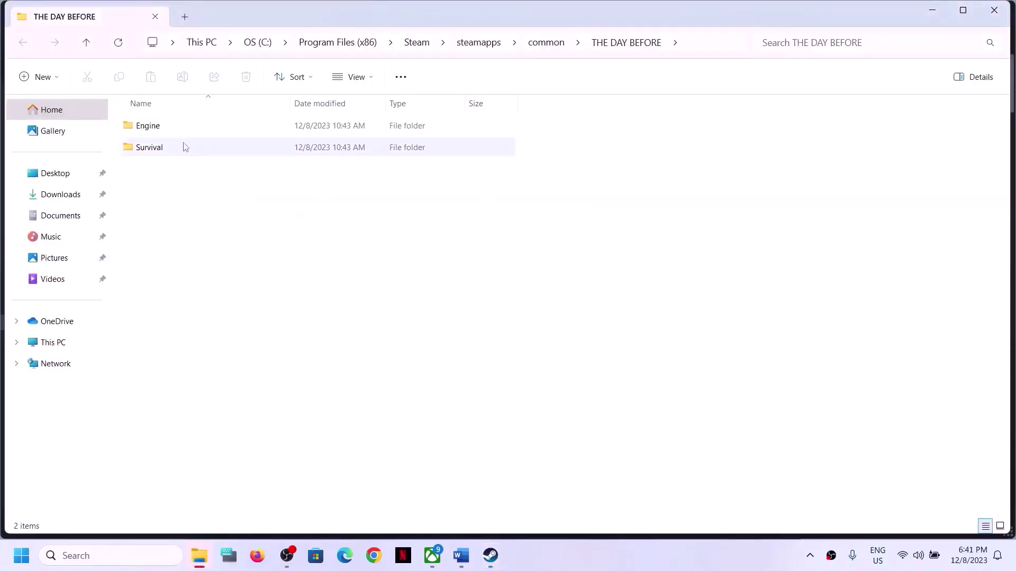
Open the Survival > Binaries > Win64 subfolder of the game's installation folder and locate the game executables
left_click(148, 150)
double_click(151, 153)
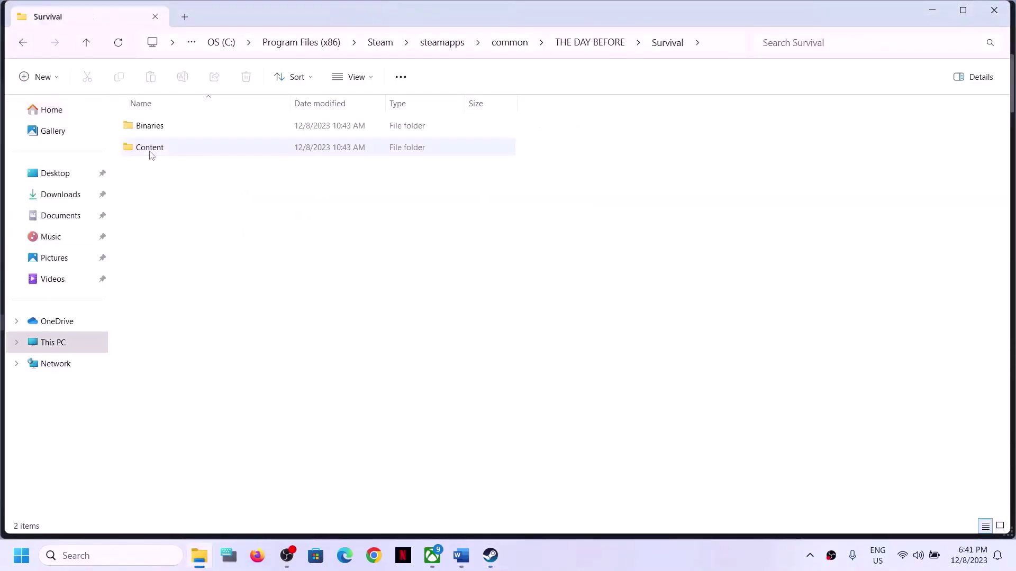
left_click(156, 131)
double_click(172, 132)
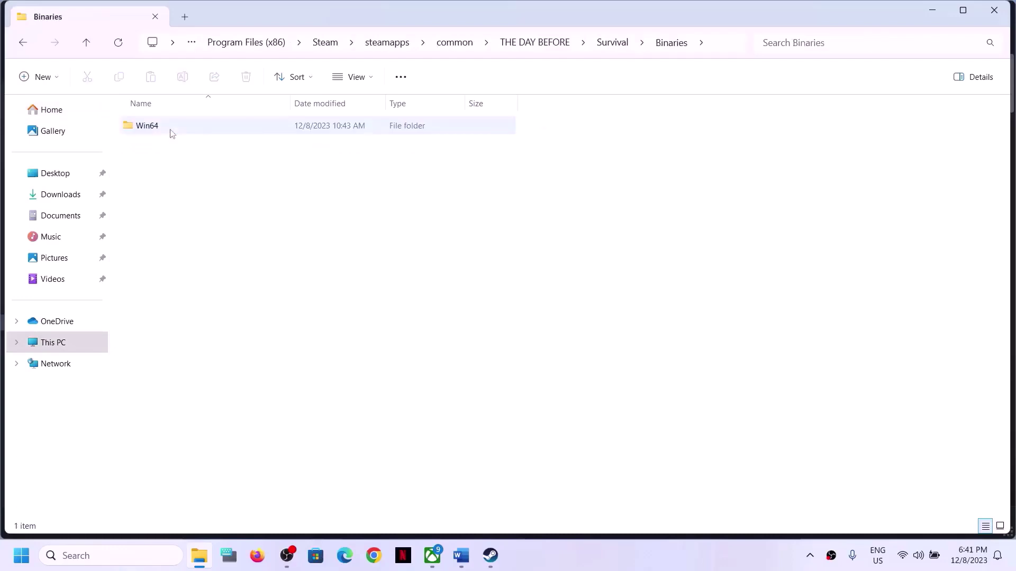
left_click(161, 131)
double_click(173, 130)
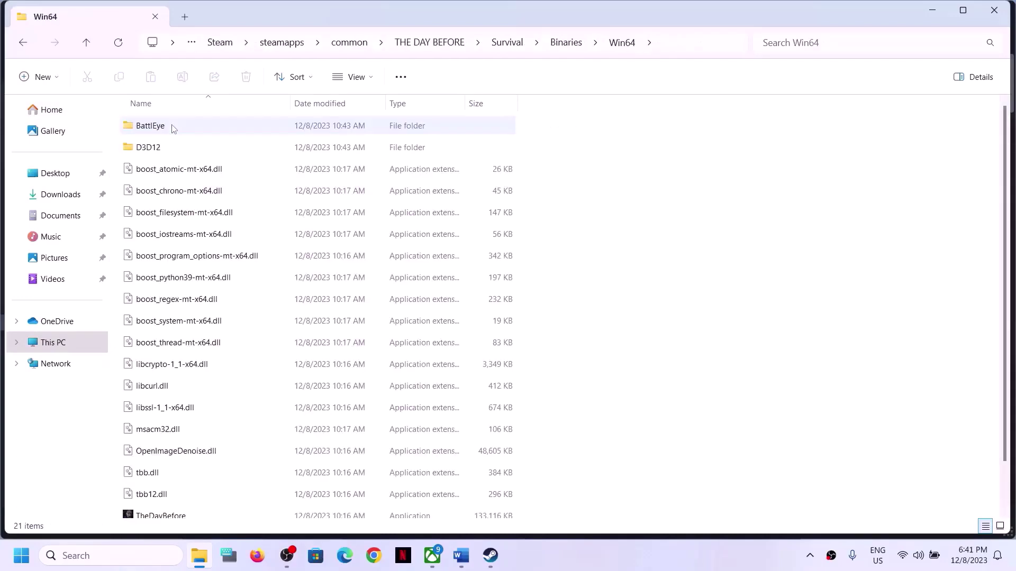
scroll(179, 336, "down", 3)
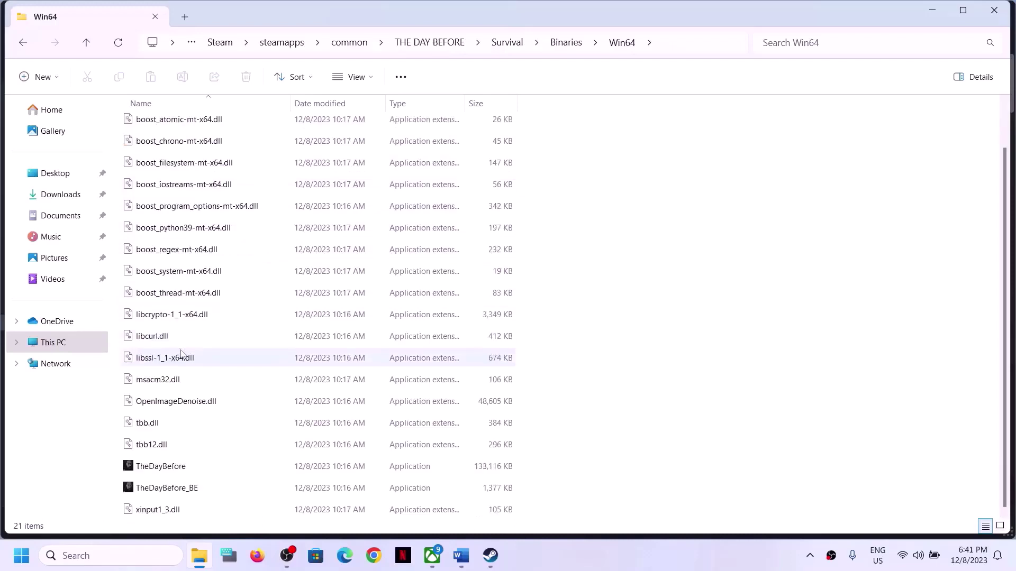
Set the TheDayBefore application to run as an administrator in its compatibility properties, applying and confirming the change
left_click(173, 471)
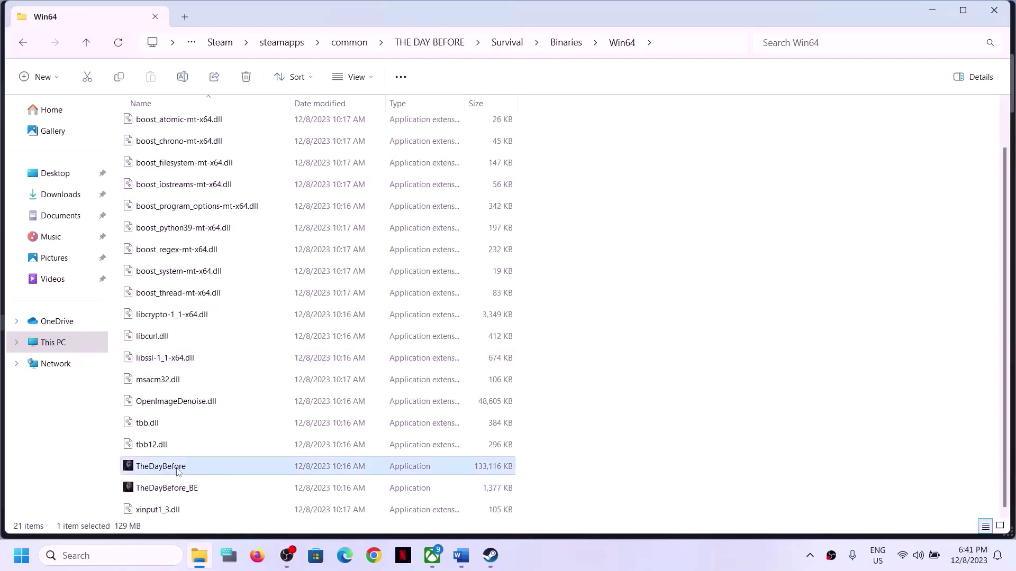
right_click(177, 472)
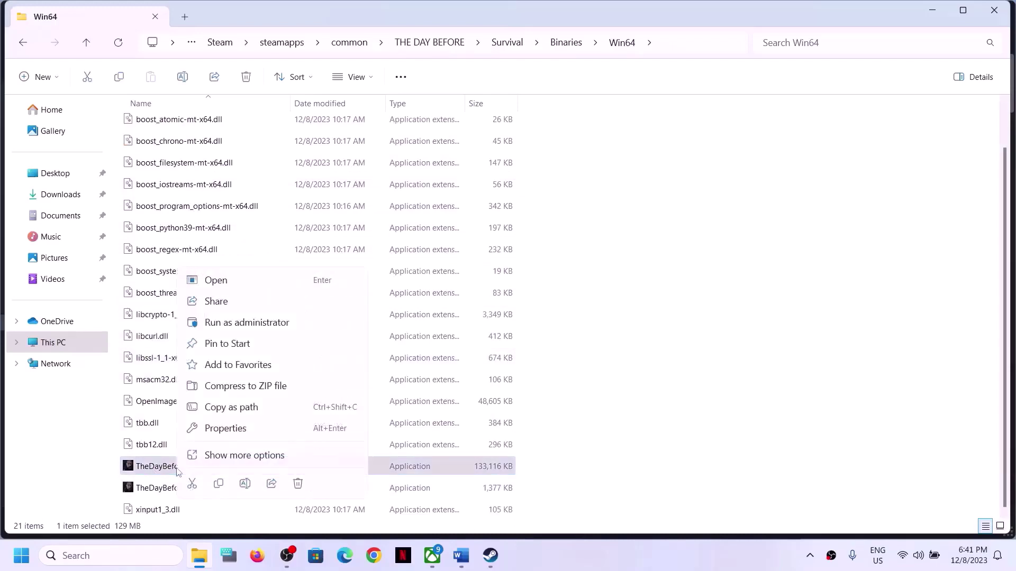
left_click(228, 427)
left_click(312, 213)
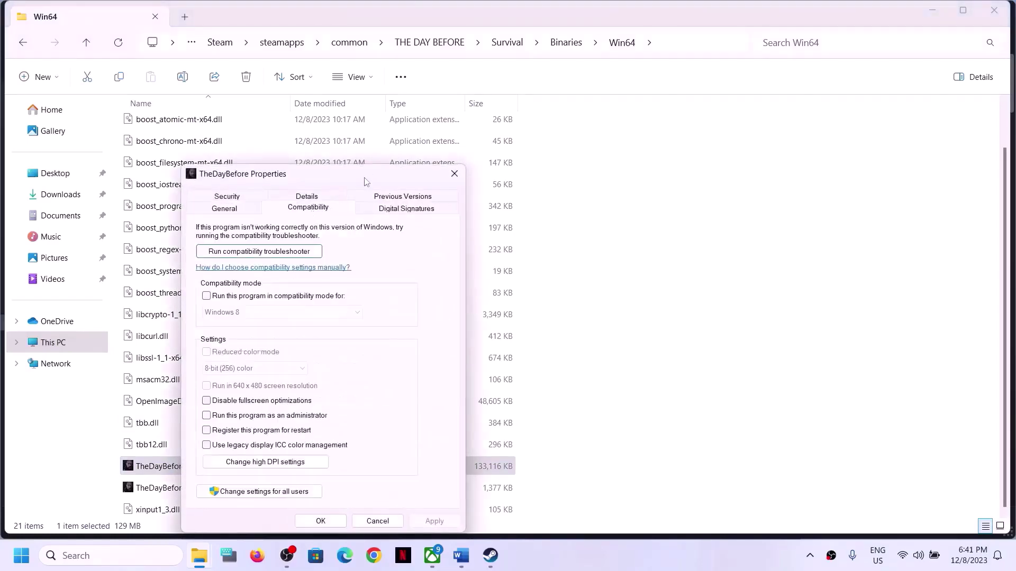
left_click_drag(364, 176, 541, 93)
left_click(382, 333)
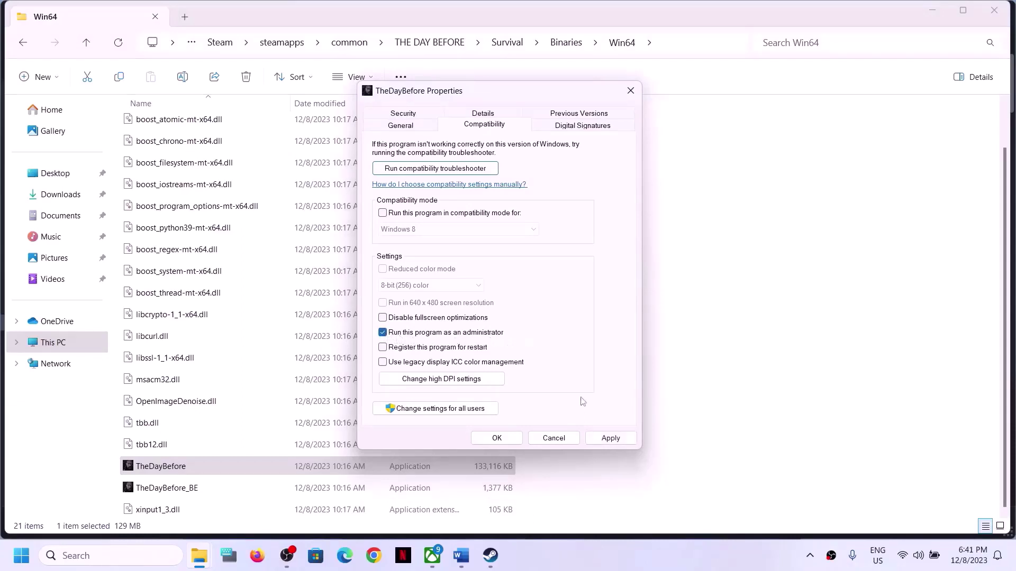
left_click(610, 438)
left_click(489, 438)
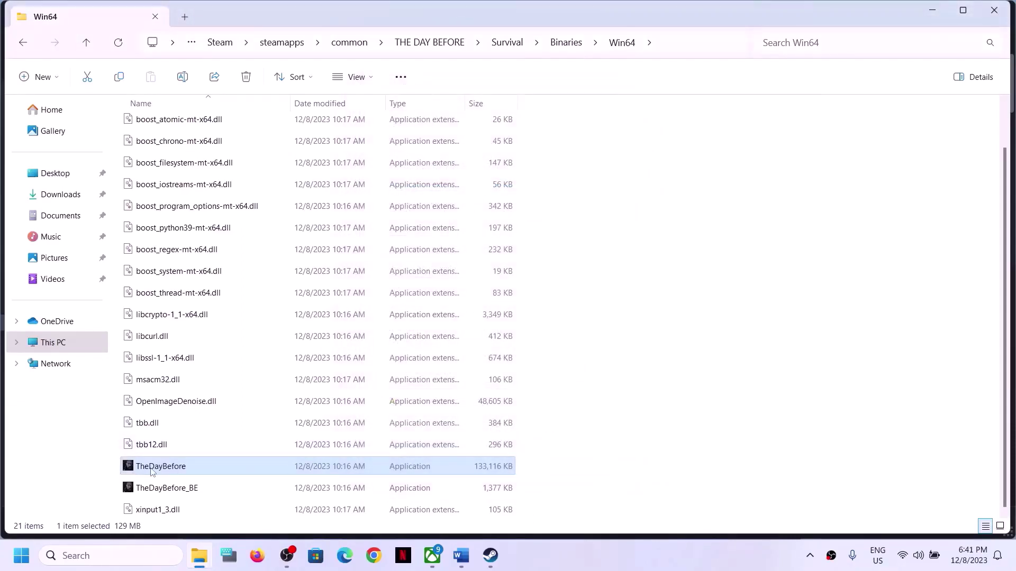
Set the TheDayBefore_BE application to run as an administrator in its compatibility properties, applying and confirming the change
left_click(143, 495)
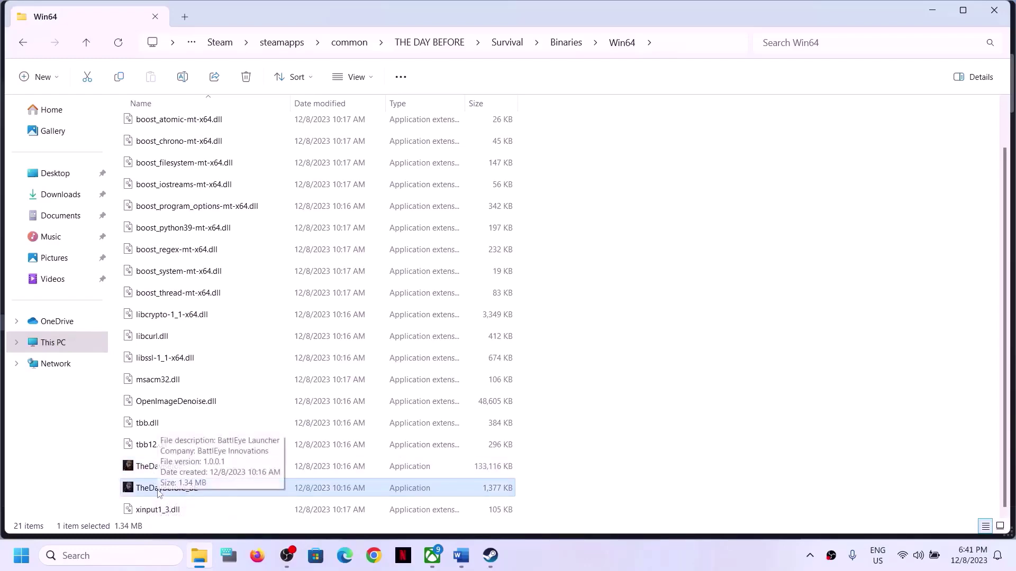
right_click(159, 491)
left_click(206, 450)
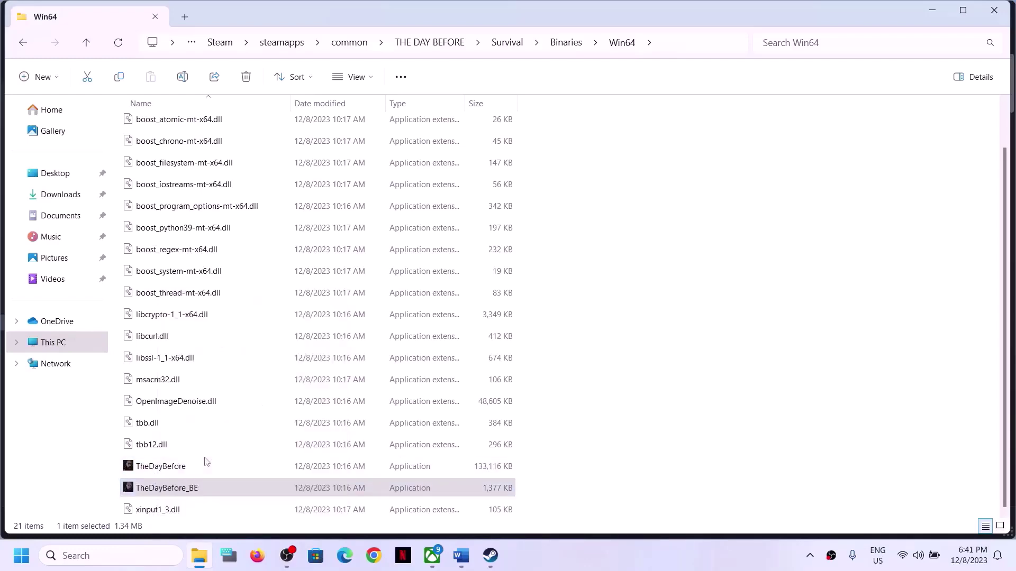
left_click(289, 207)
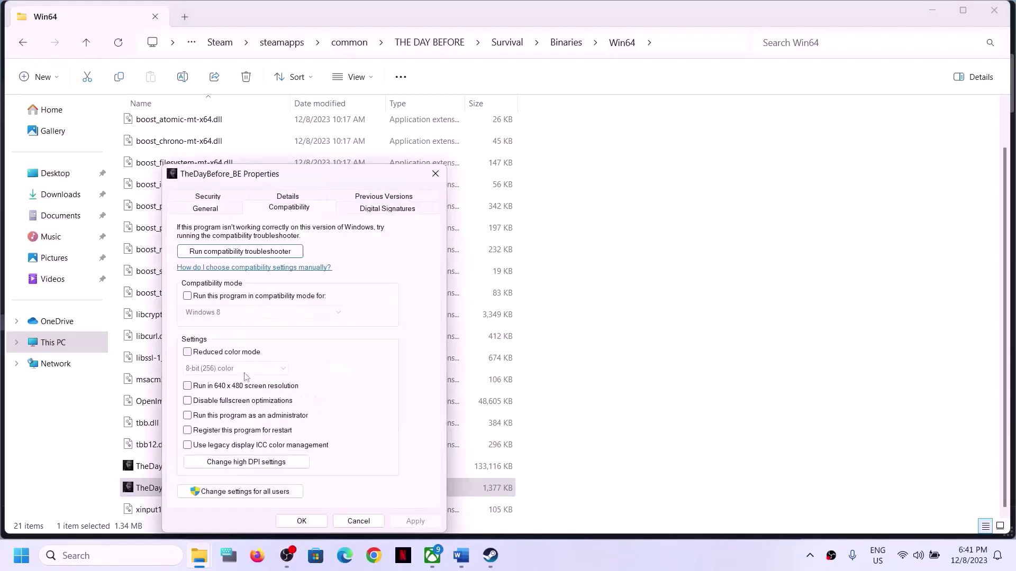
left_click(187, 416)
left_click(416, 521)
left_click(302, 522)
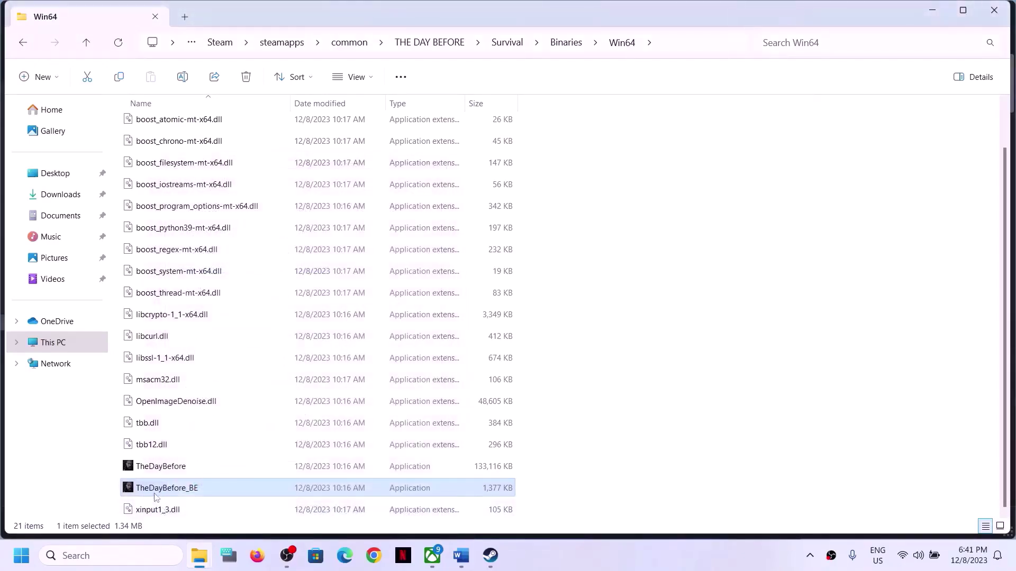
Go up to the THE DAY BEFORE folder and examine Engine > Binaries and its ThirdParty subfolder
scroll(265, 423, "up", 2)
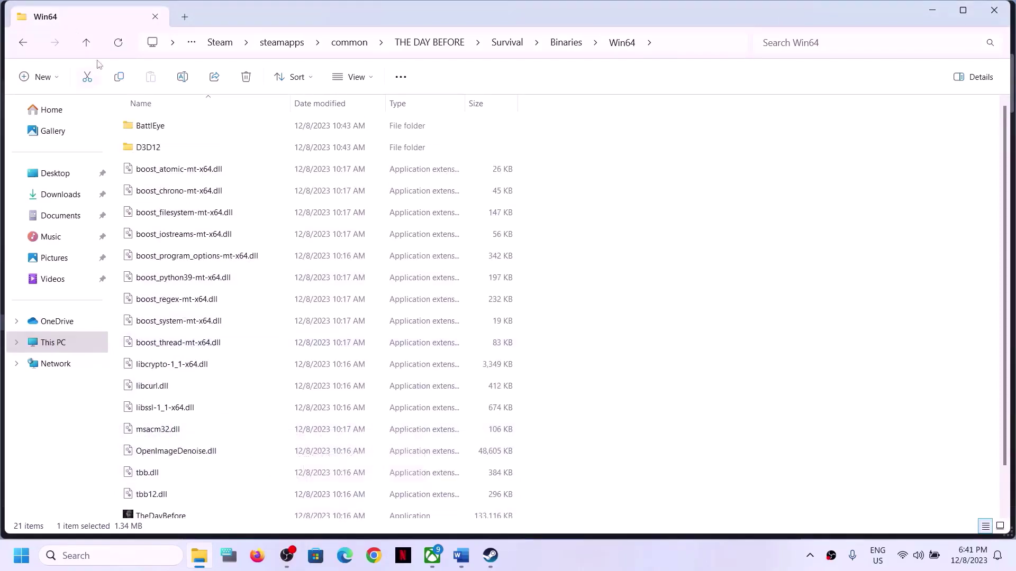
left_click(86, 42)
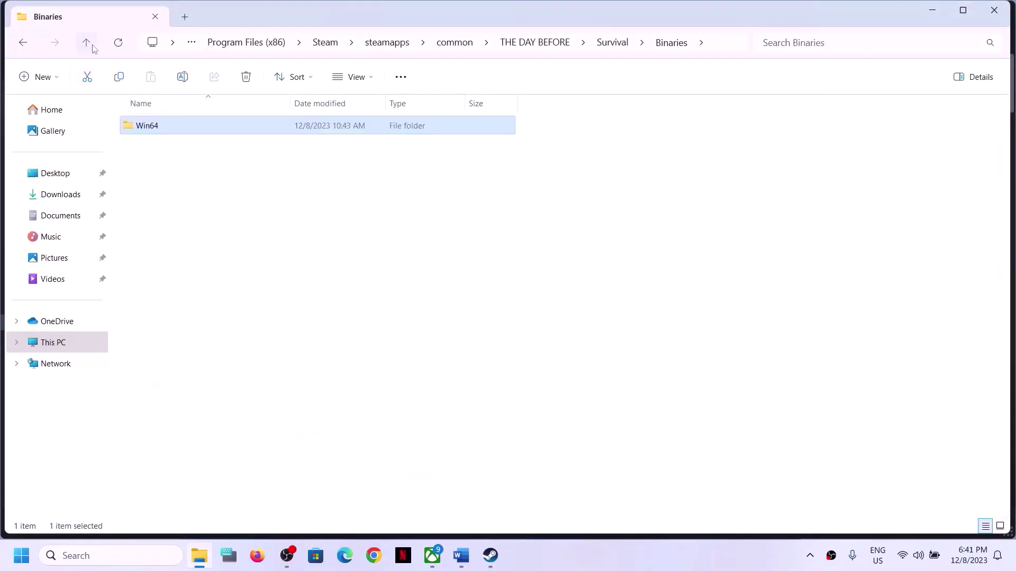
left_click(86, 43)
left_click(92, 45)
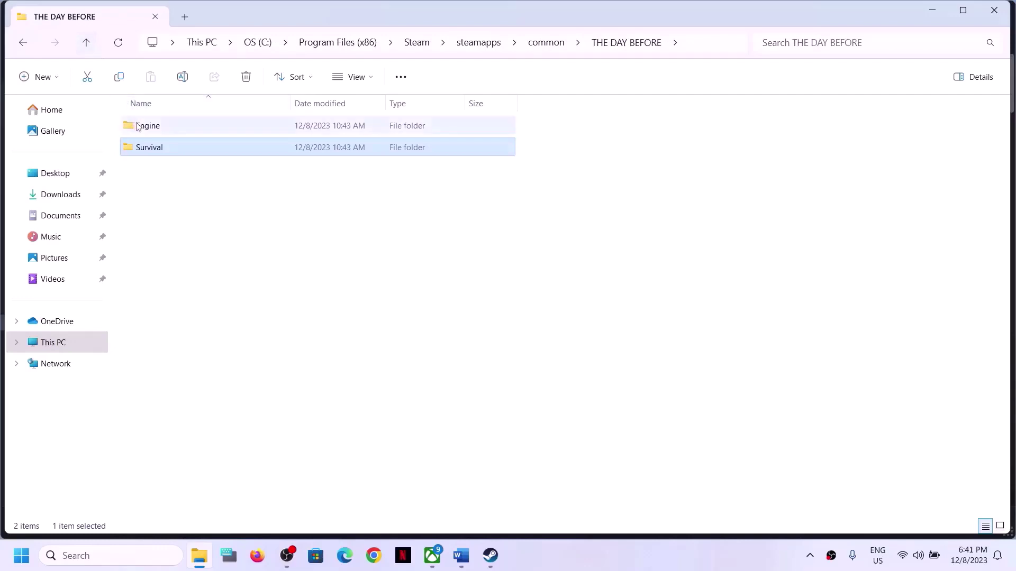
double_click(159, 130)
double_click(157, 132)
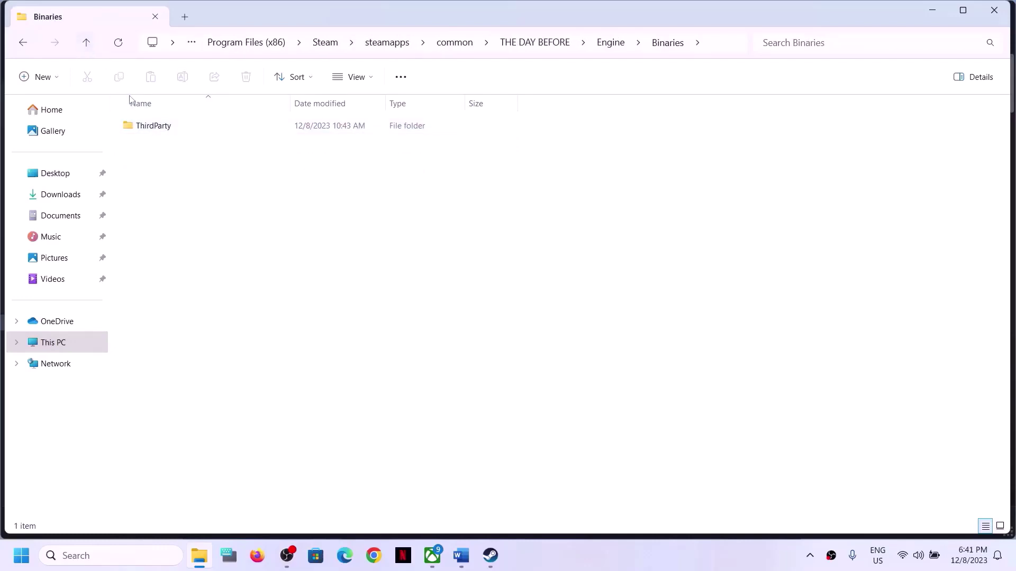
double_click(154, 125)
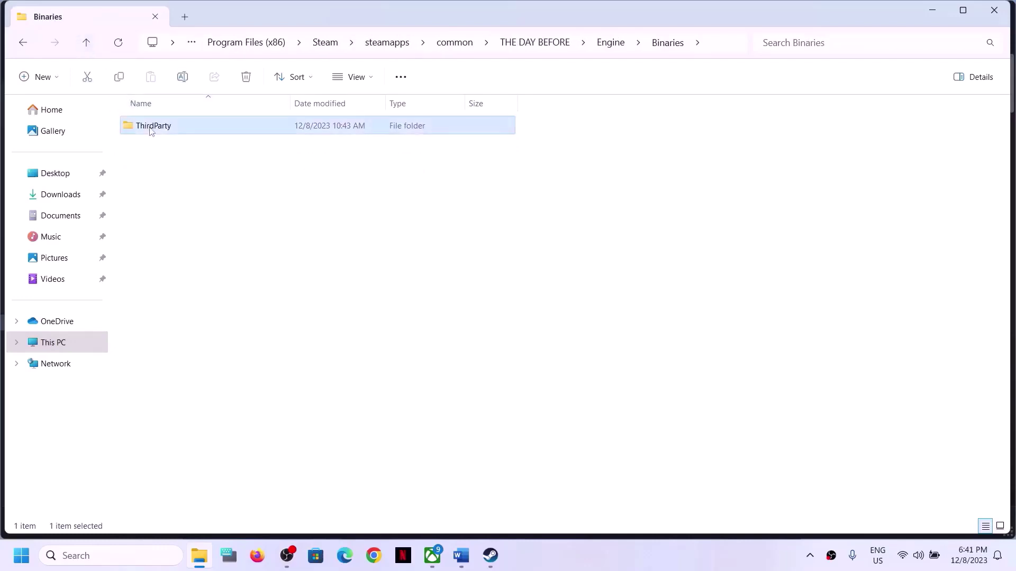
Return to the game's Survival > Binaries > Win64 folder and locate the two game executables
left_click(87, 43)
left_click(86, 43)
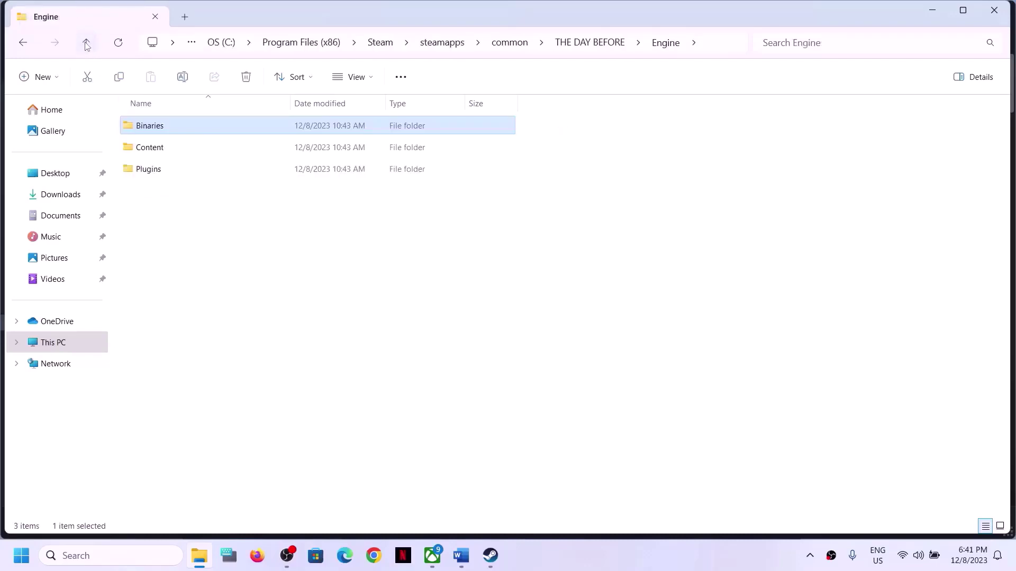
left_click(86, 42)
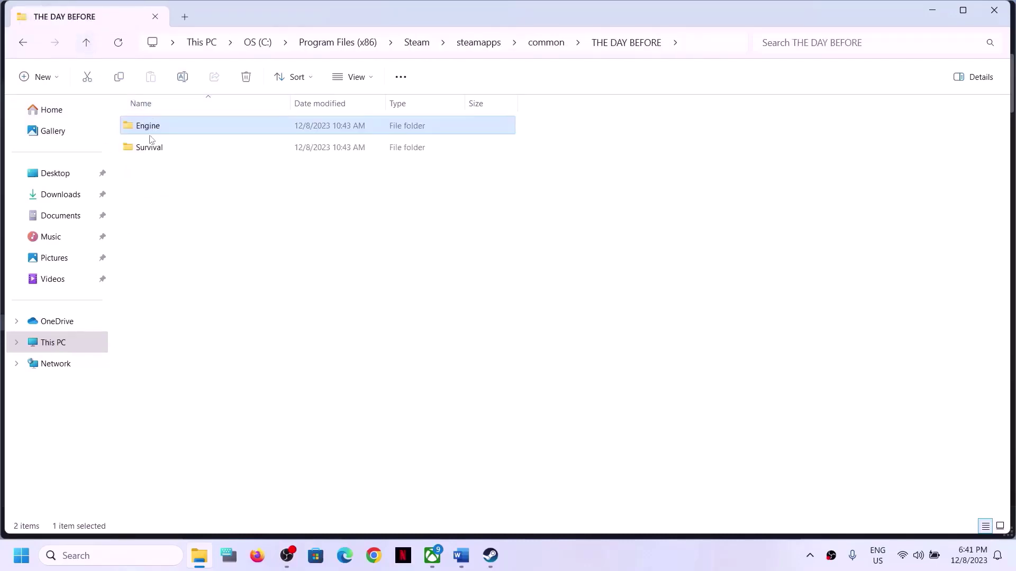
double_click(149, 147)
double_click(159, 125)
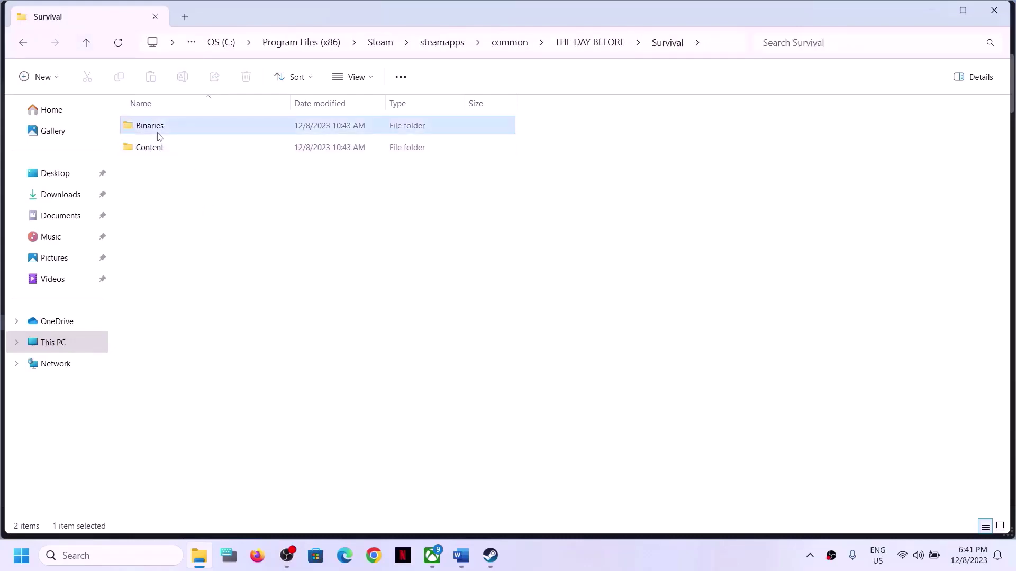
double_click(162, 127)
scroll(211, 485, "down", 1)
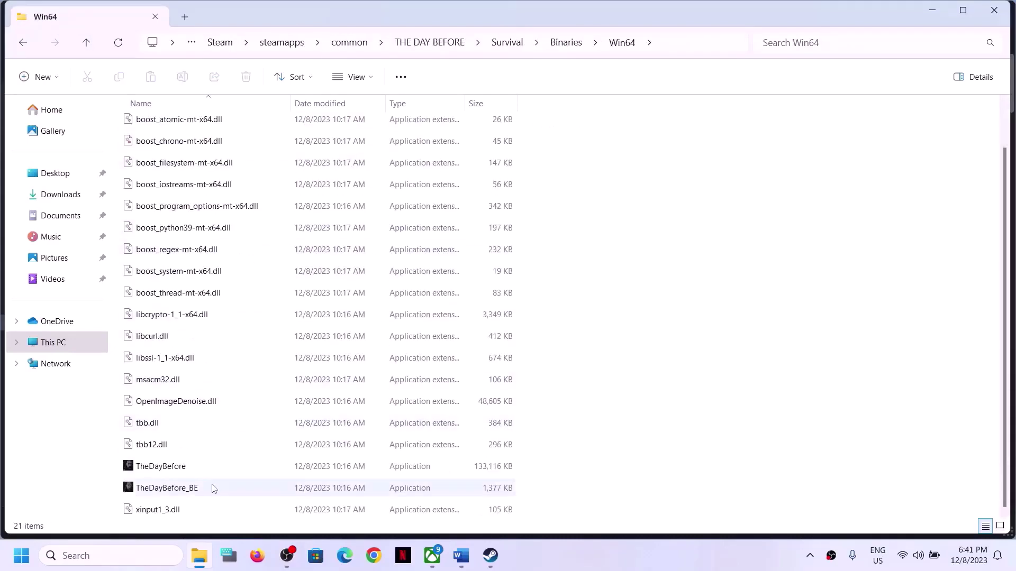
Enable compatibility mode for Windows 8 on the TheDayBefore application, applying and confirming the change
left_click(177, 473)
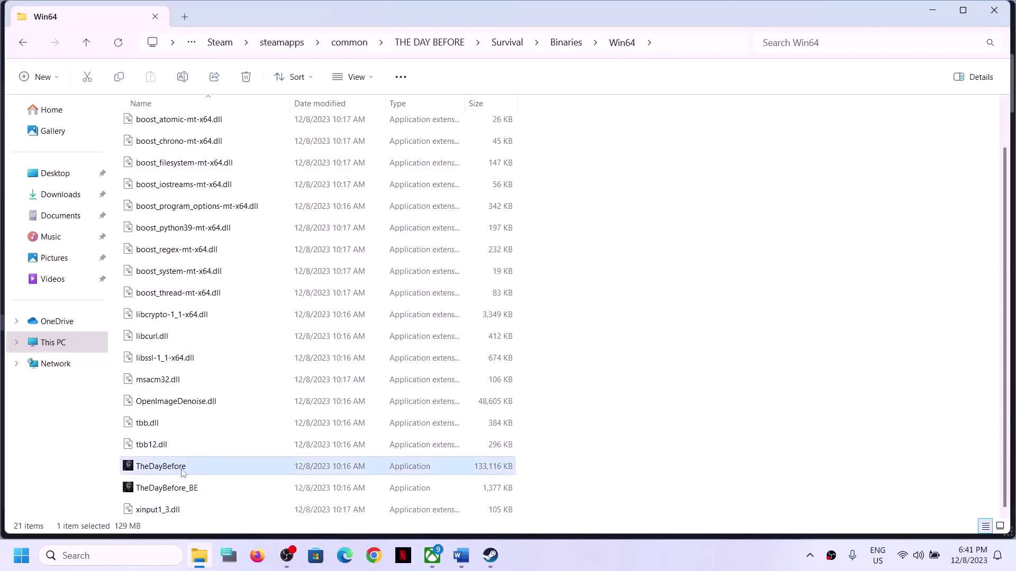
right_click(183, 472)
left_click(239, 434)
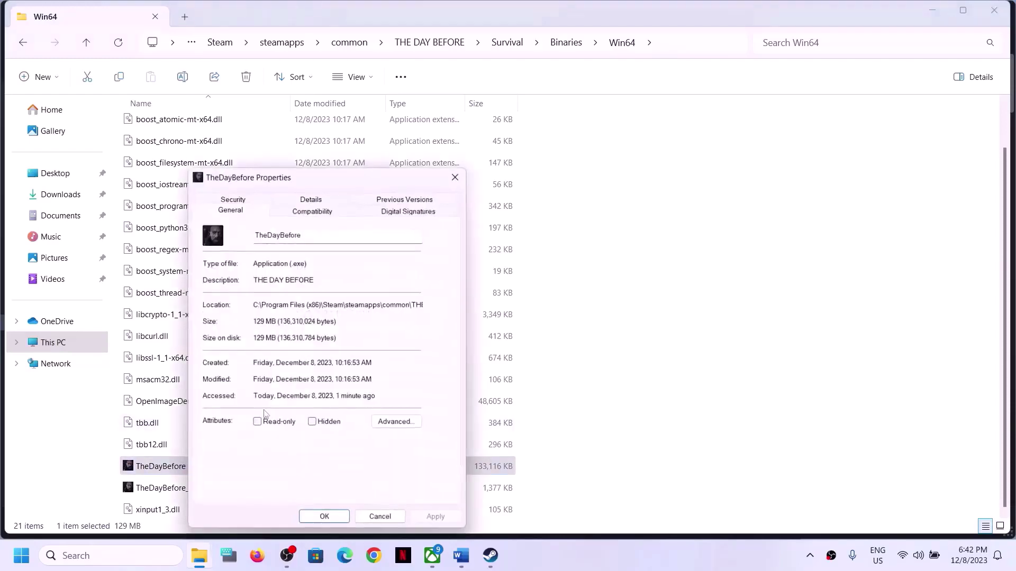
left_click_drag(357, 177, 491, 97)
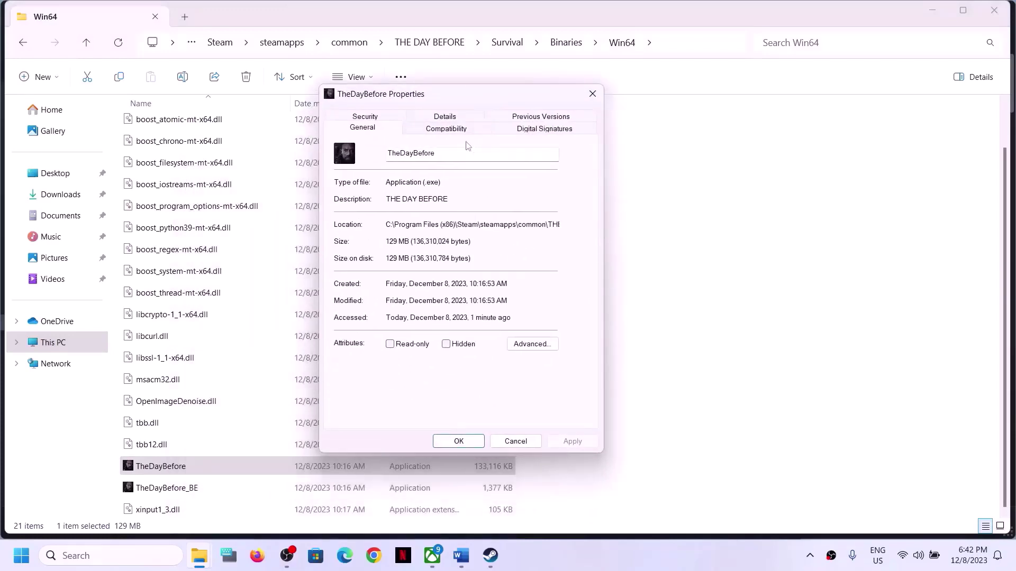
left_click(455, 129)
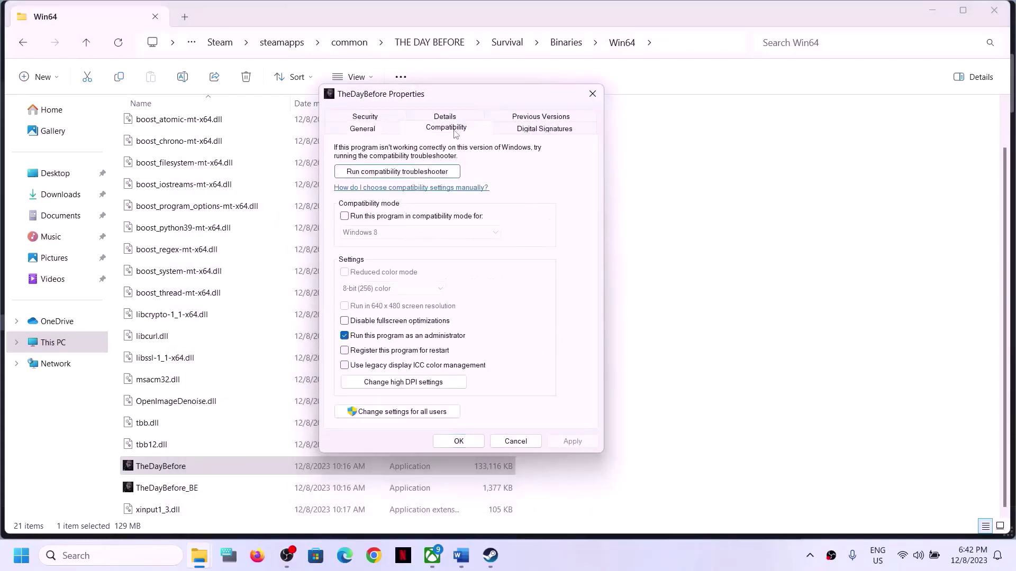
left_click(344, 217)
left_click(383, 234)
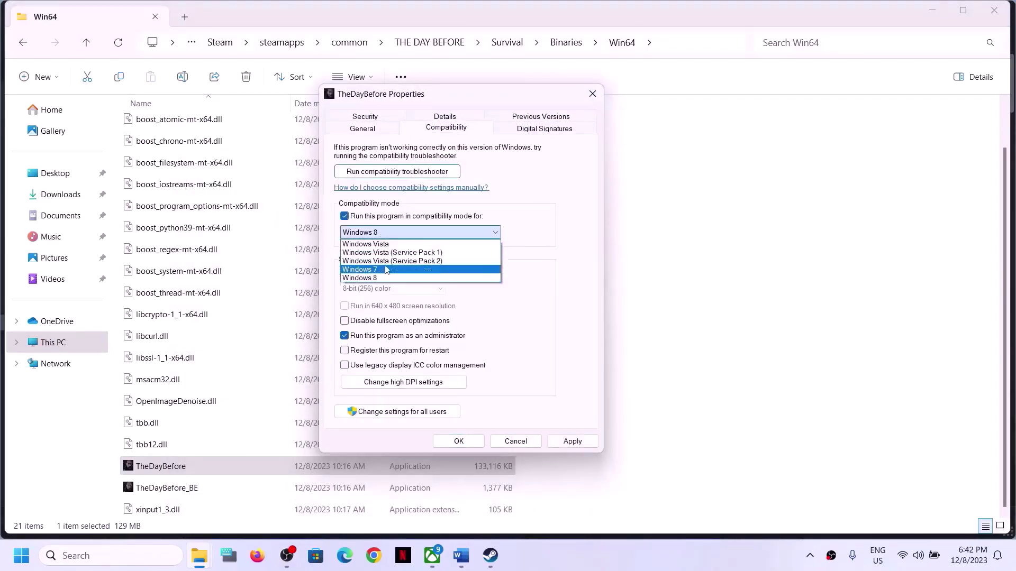
left_click(386, 278)
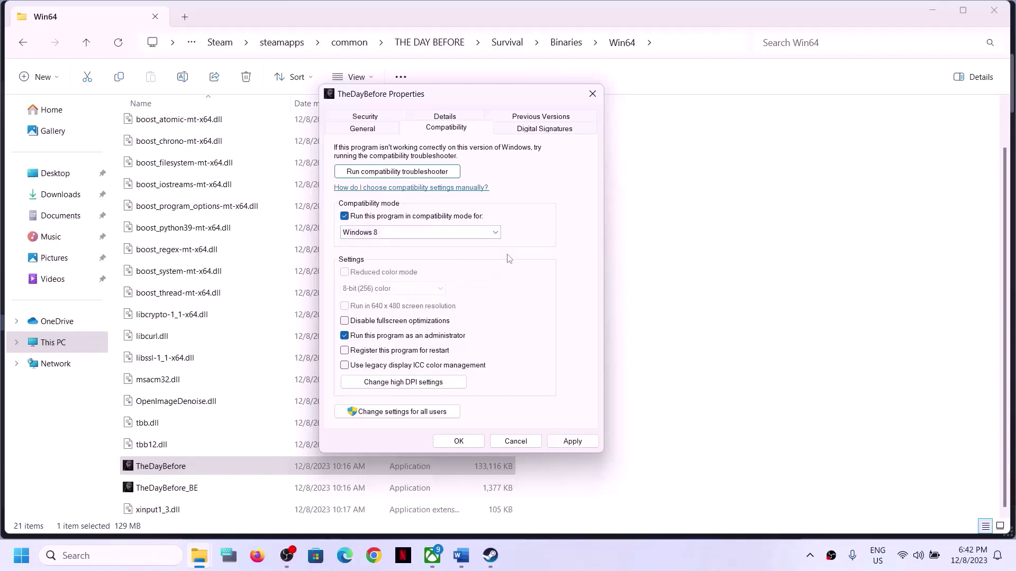
left_click(572, 441)
left_click(458, 441)
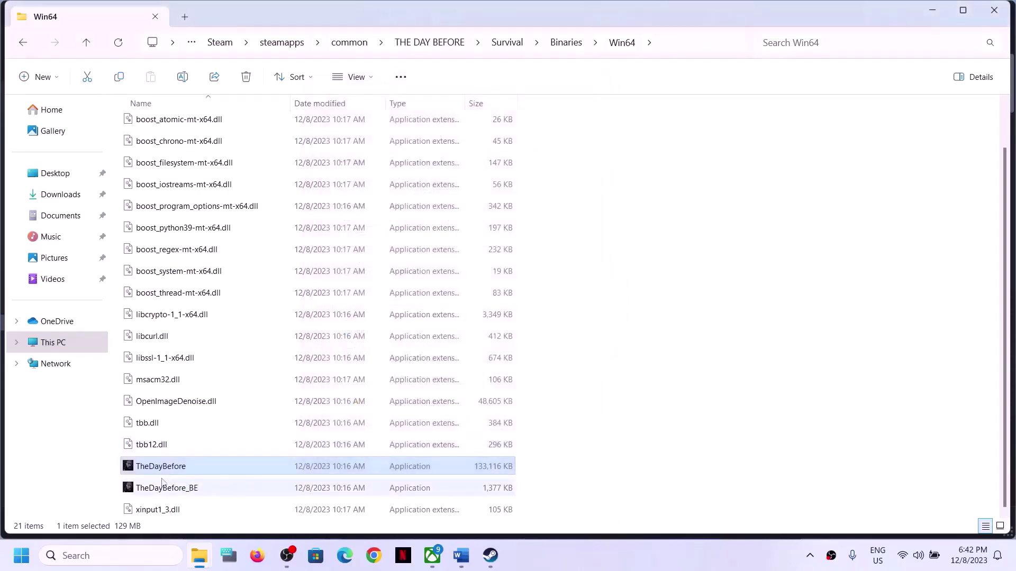
Reopen the TheDayBefore application's compatibility properties and set its compatibility mode to Windows 7, applying and confirming the change
right_click(191, 470)
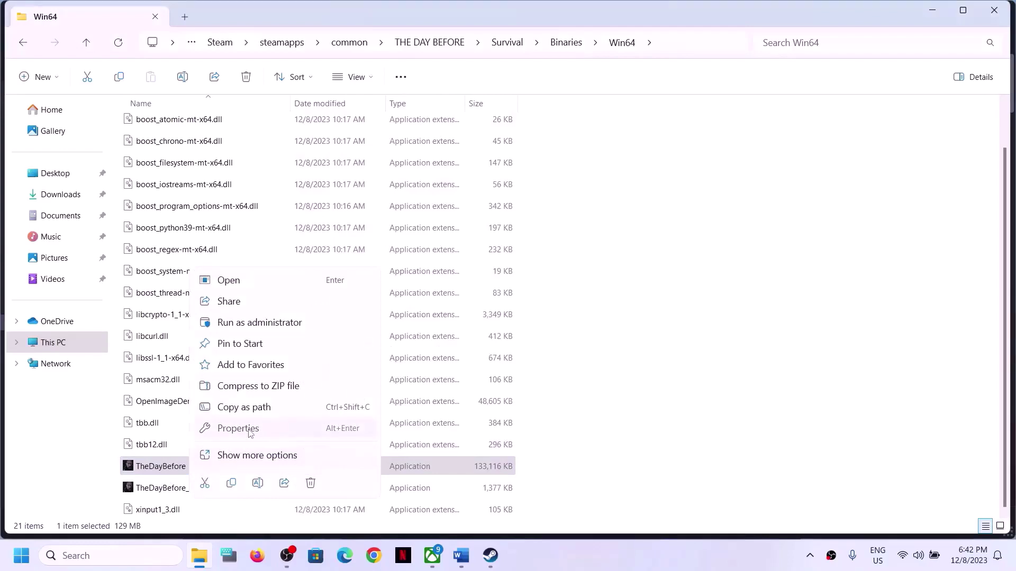
left_click(238, 429)
left_click(333, 217)
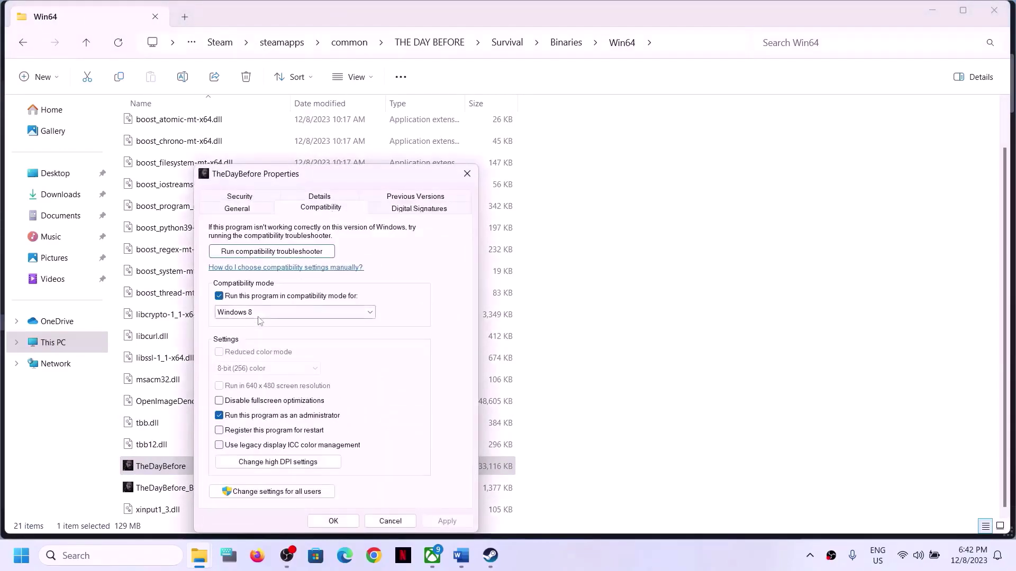
left_click(264, 313)
left_click(233, 347)
left_click(447, 521)
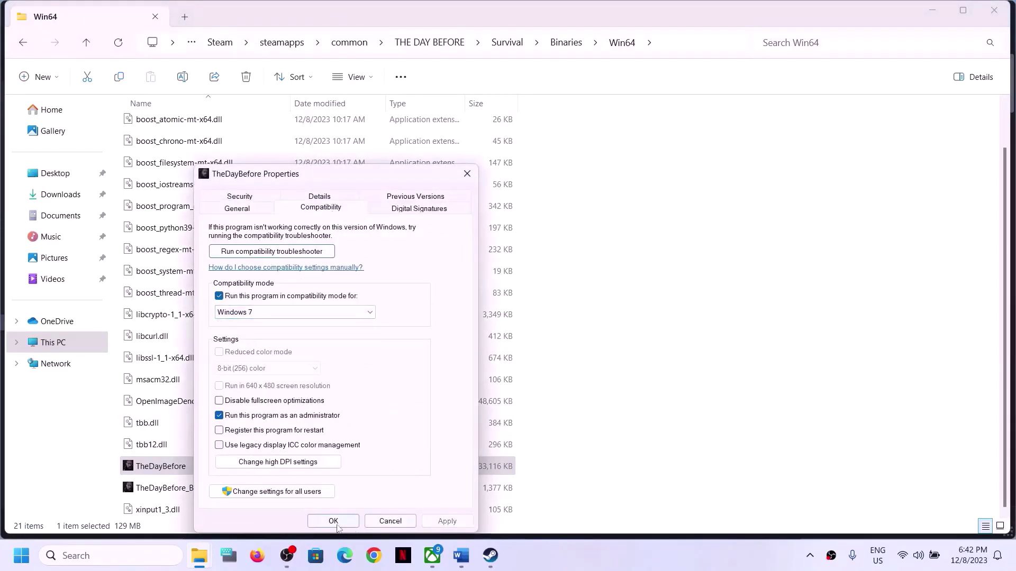
left_click(333, 522)
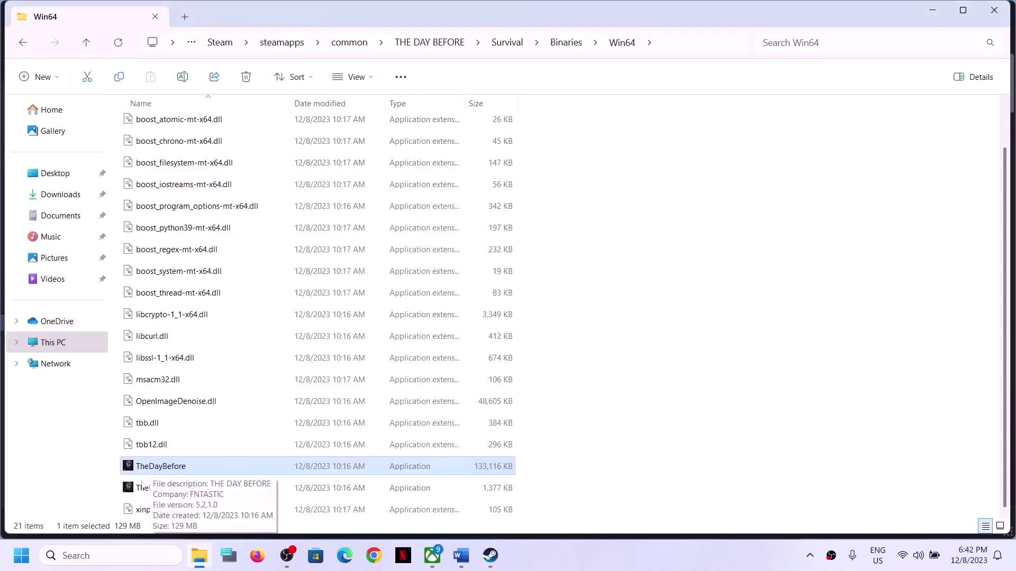
Enable compatibility mode for Windows 8 on the TheDayBefore_BE application and confirm the change
left_click(138, 490)
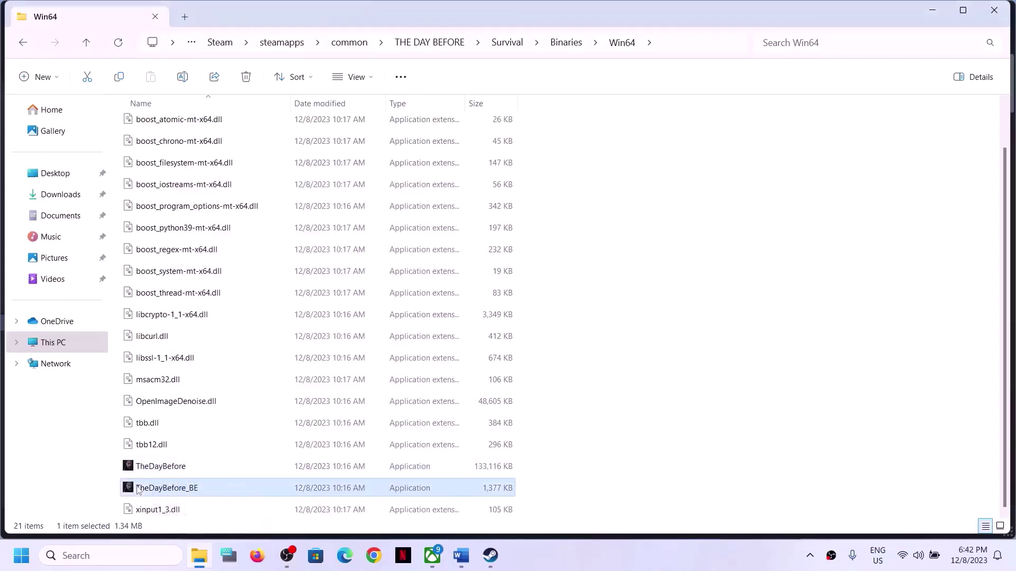
right_click(171, 493)
left_click(220, 449)
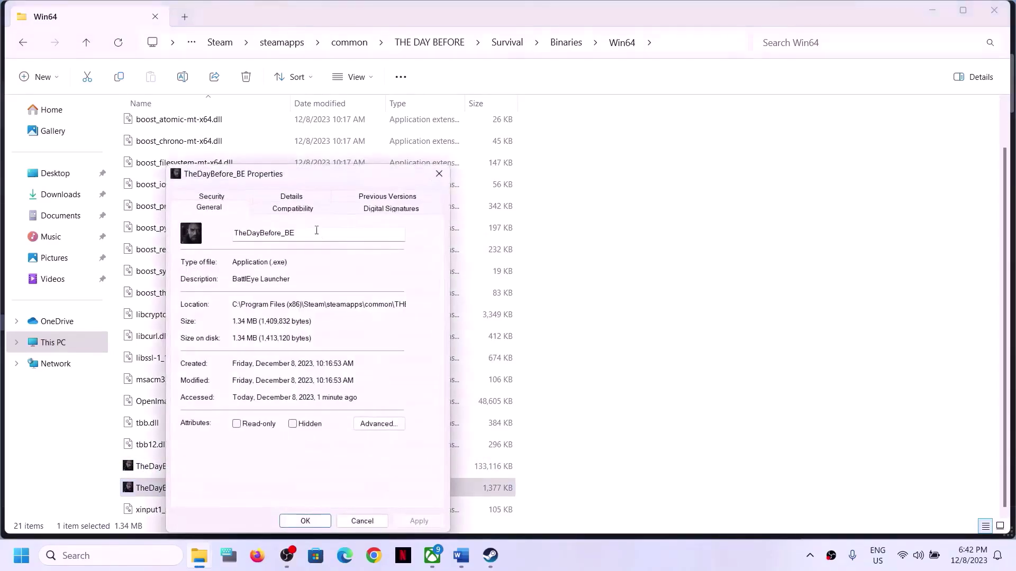
left_click(308, 210)
left_click(192, 297)
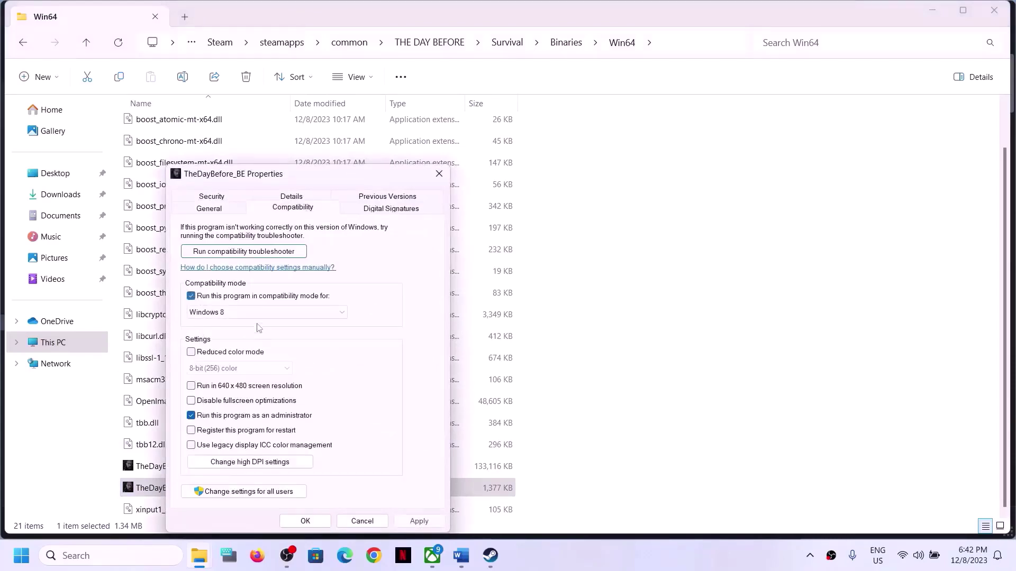
left_click(306, 522)
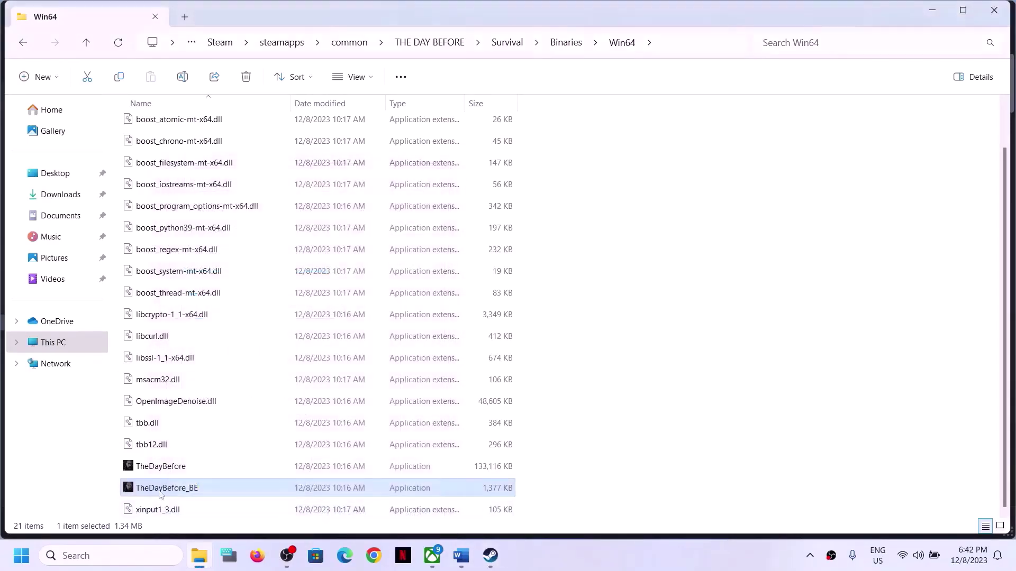
Reopen the TheDayBefore_BE application's compatibility properties and pick another Windows version for its compatibility mode, applying and confirming the change
right_click(171, 487)
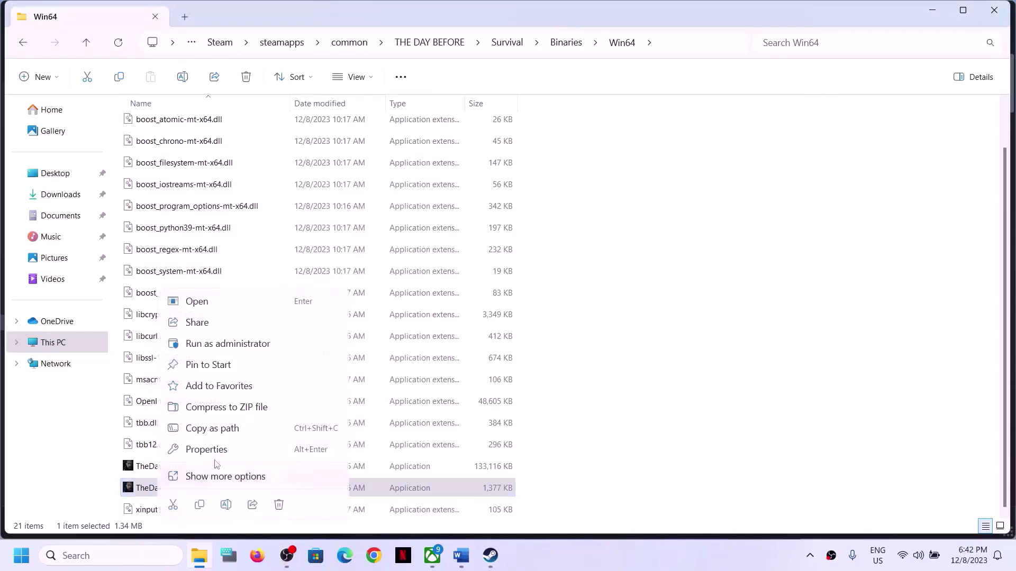
left_click(219, 449)
left_click(277, 214)
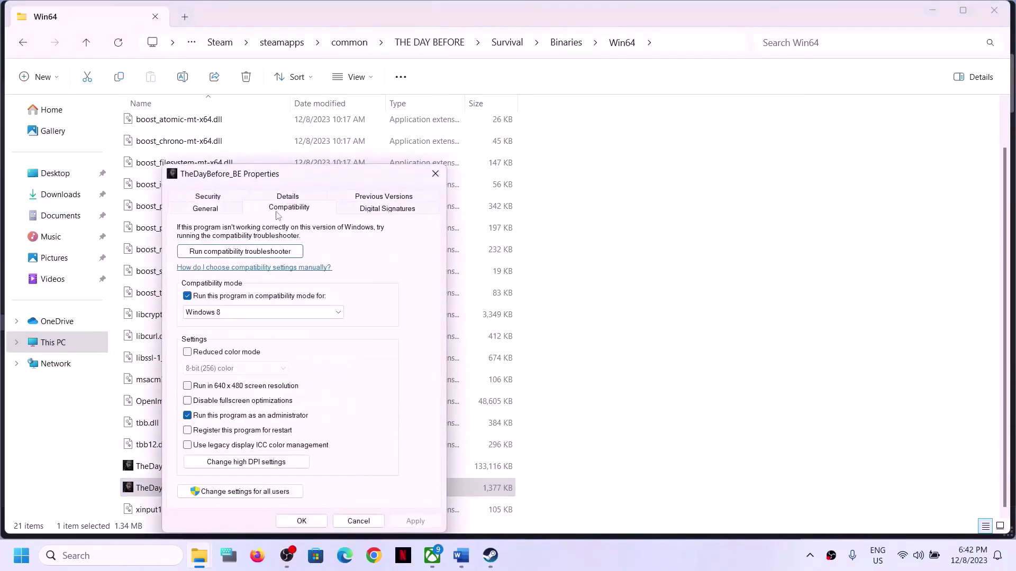
left_click(236, 319)
left_click(216, 385)
left_click(416, 521)
left_click(302, 521)
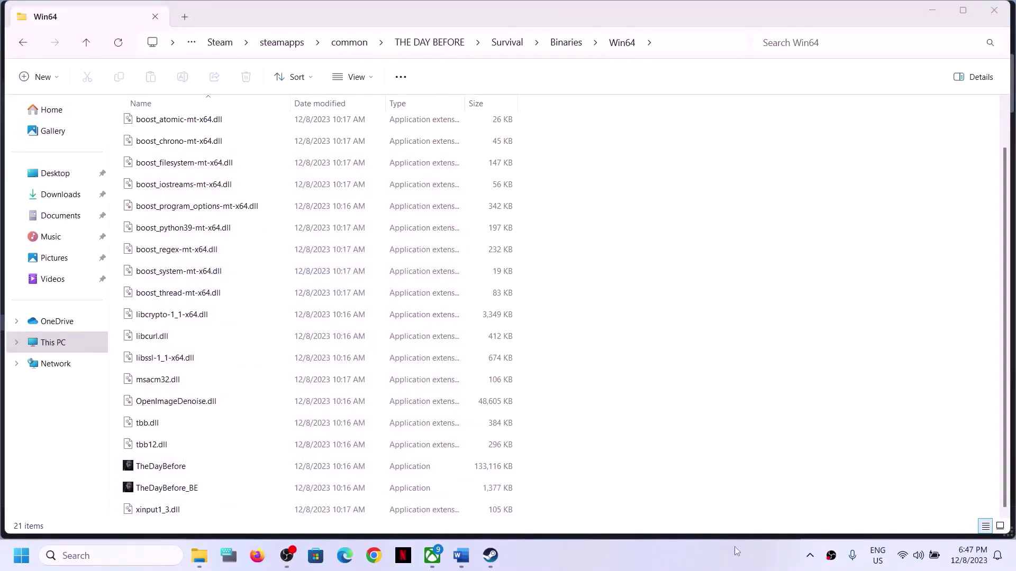
Turn off both compatibility mode and running as an administrator for the TheDayBefore application, applying and confirming the change
left_click(164, 468)
right_click(169, 471)
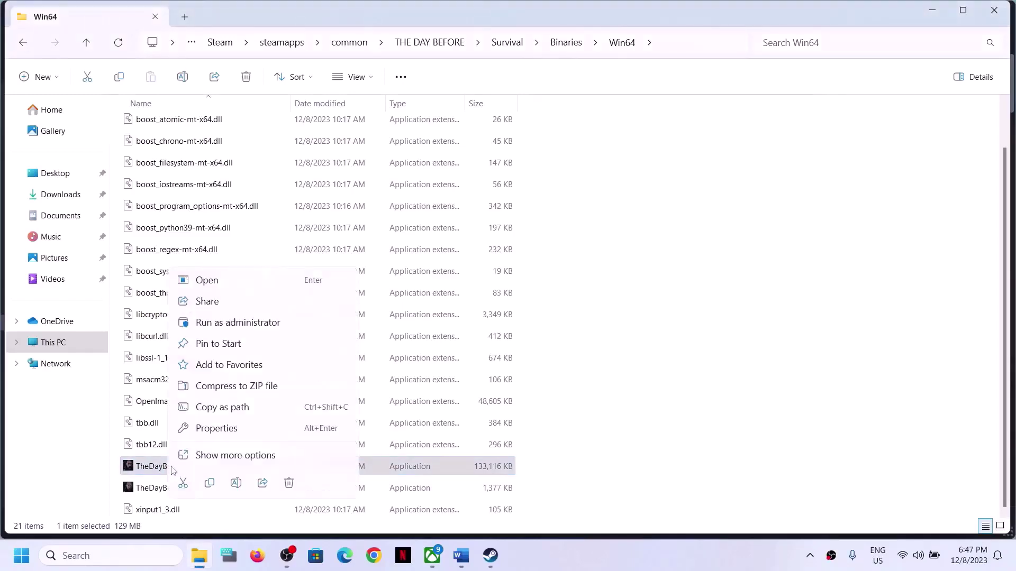
left_click(218, 433)
left_click(324, 212)
left_click_drag(338, 184, 447, 106)
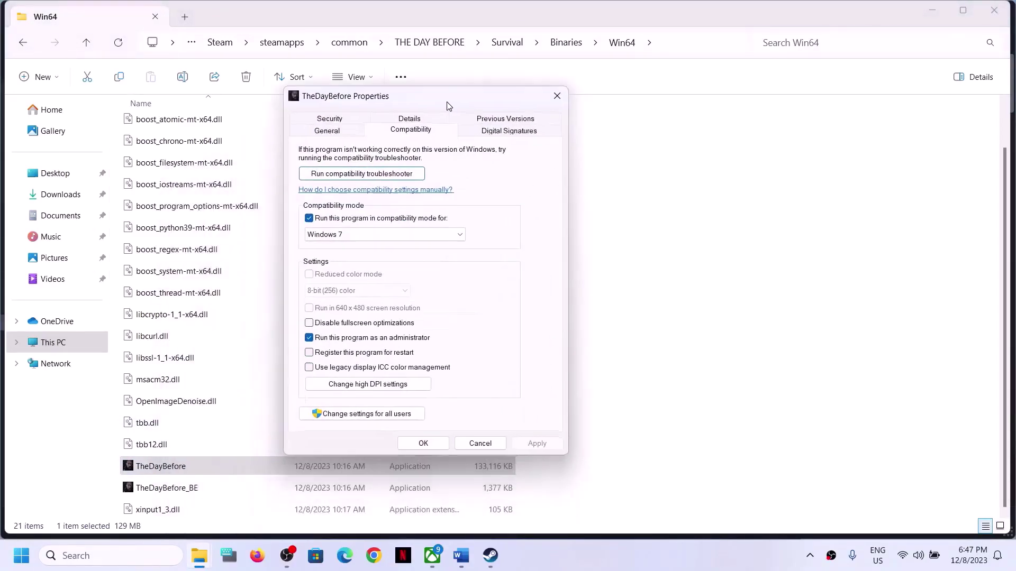
left_click(309, 219)
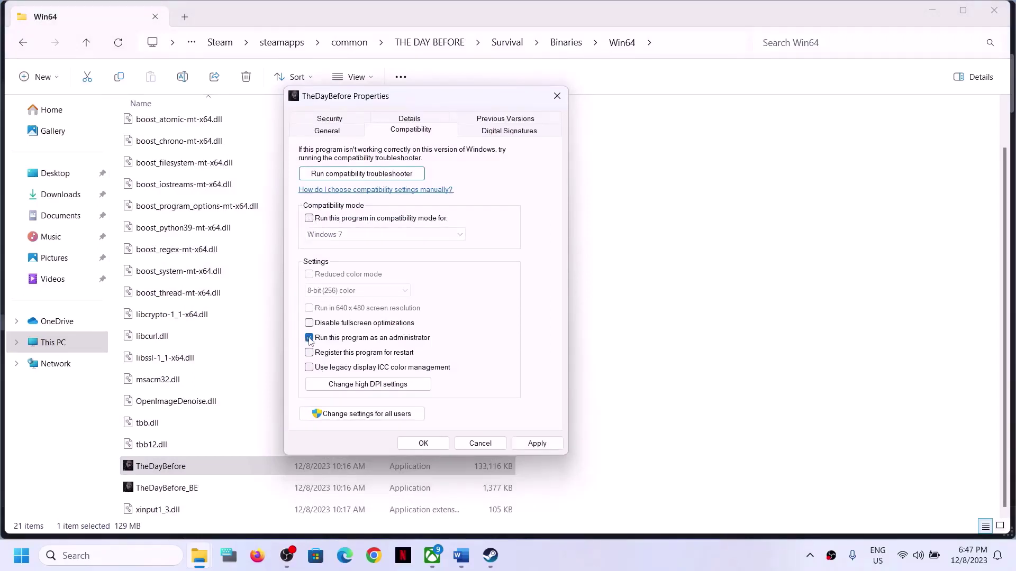
left_click(310, 340)
left_click(537, 443)
left_click(423, 443)
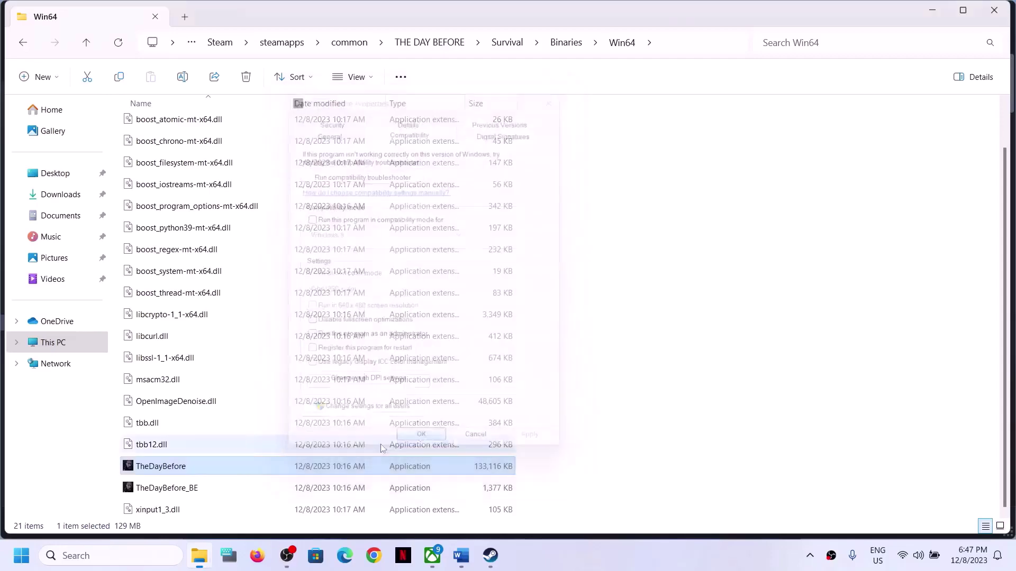
Turn off both compatibility mode and running as an administrator for the TheDayBefore_BE application, applying and confirming the change
right_click(154, 496)
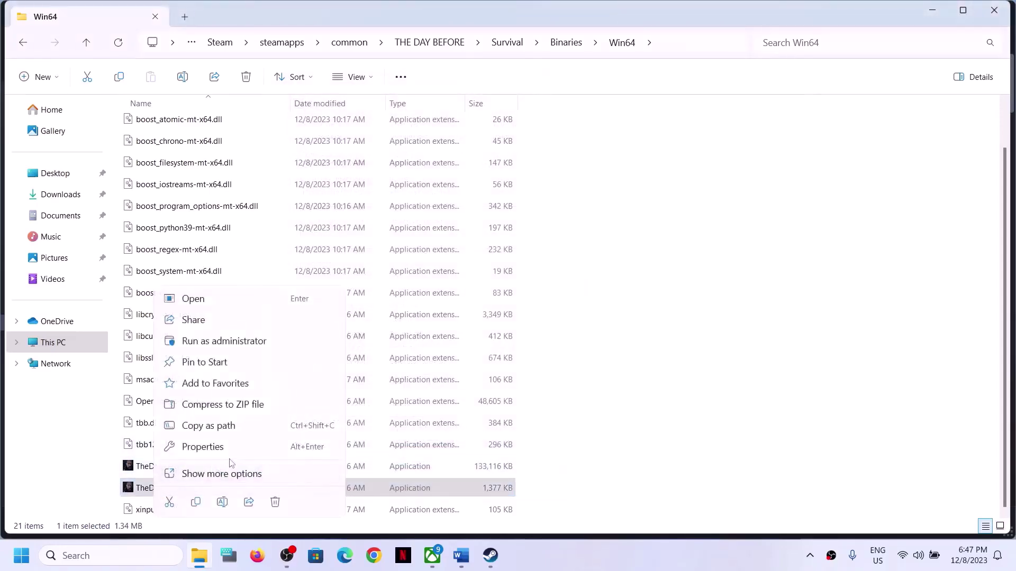
left_click(203, 447)
left_click(276, 208)
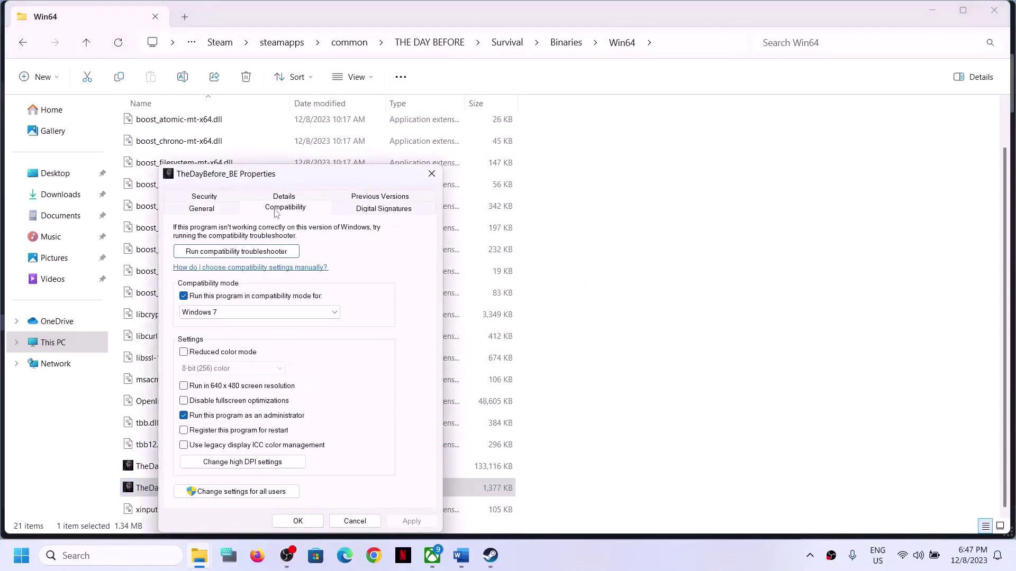
left_click(183, 295)
left_click(184, 416)
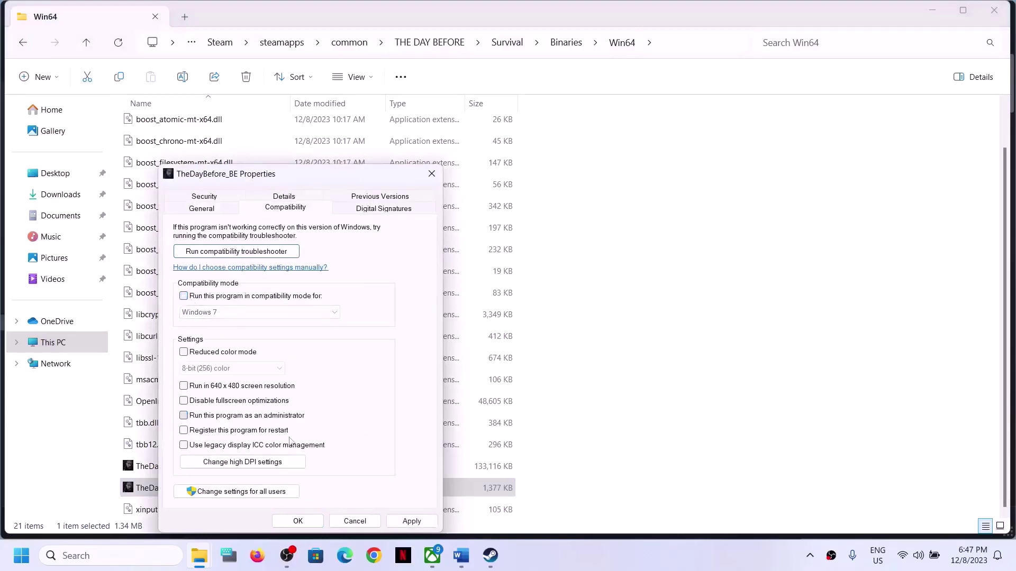
left_click(411, 521)
left_click(298, 522)
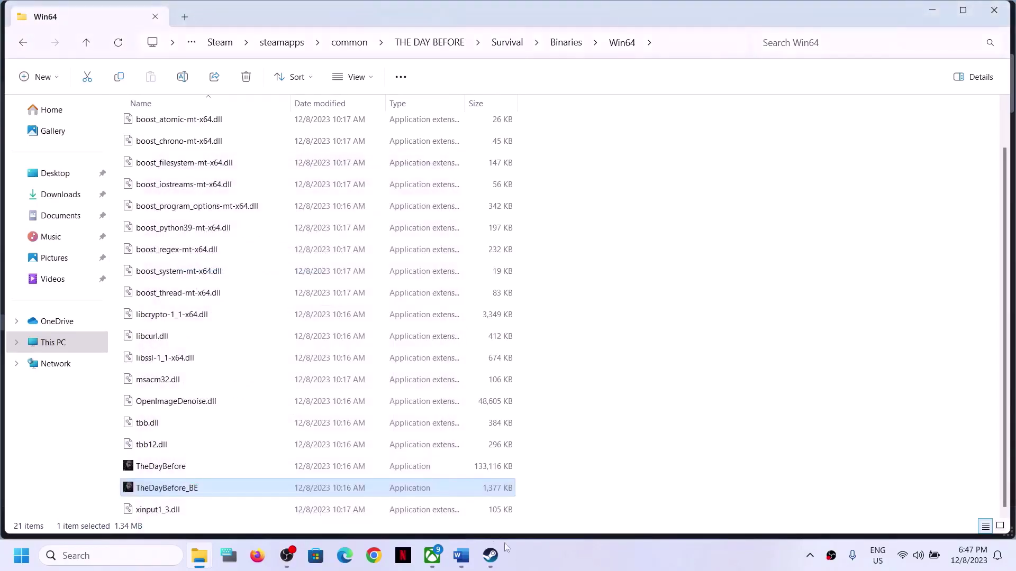
Switch to the Word notes and highlight the Step 3 instruction "uninstall and reinstall BattlEye", leaving the document minimized
left_click(491, 555)
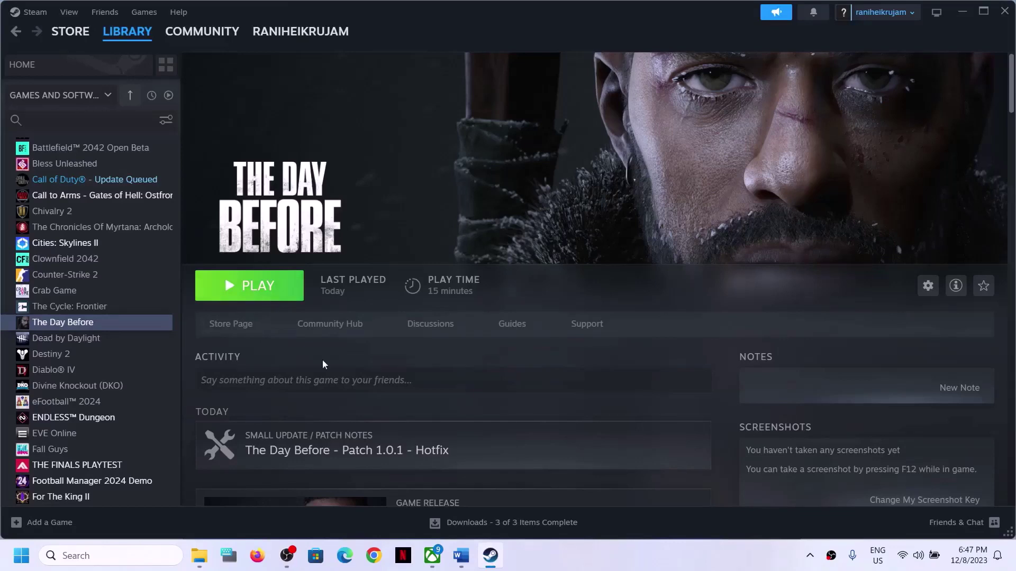
left_click(462, 558)
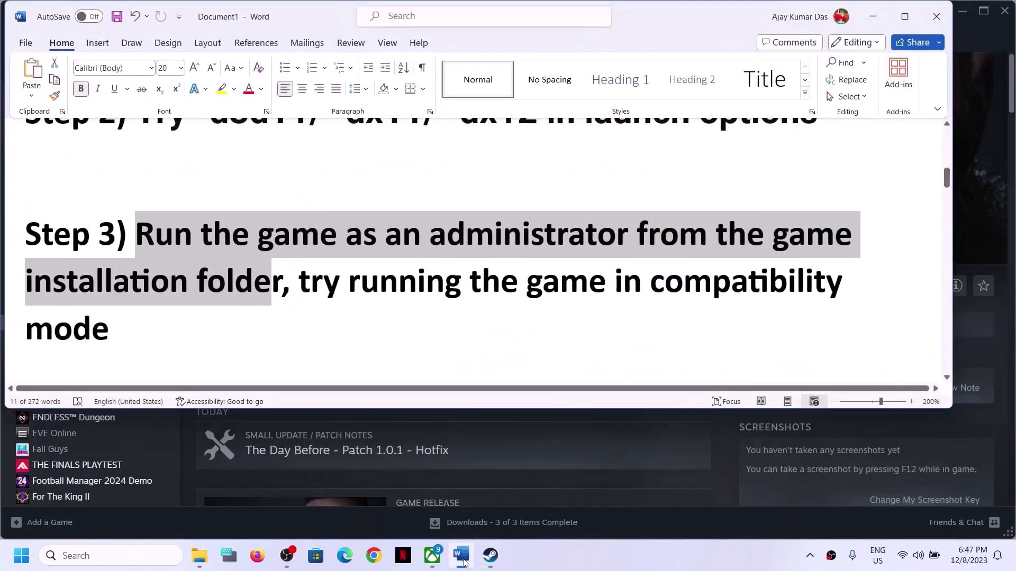
left_click(462, 556)
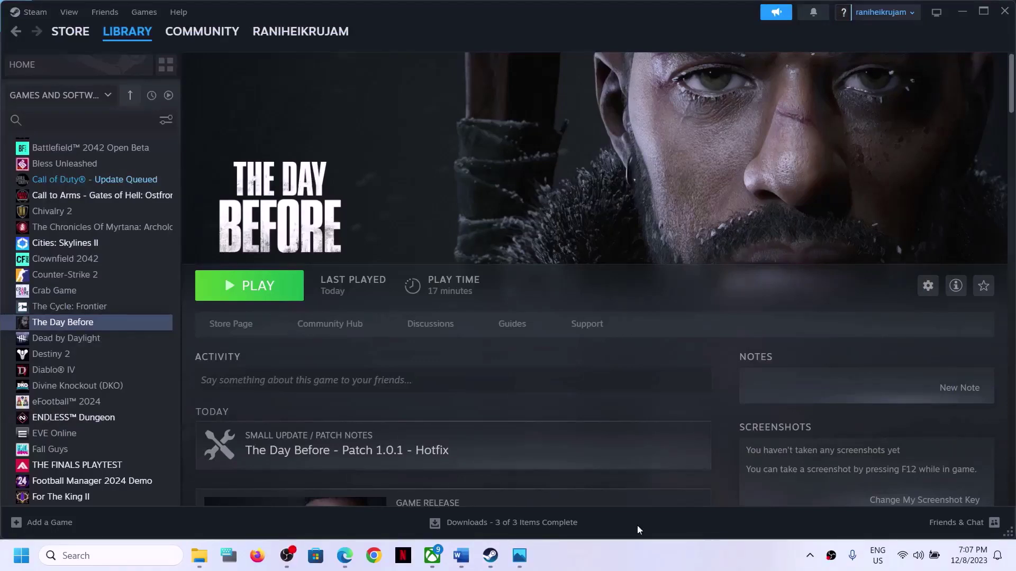
left_click(462, 556)
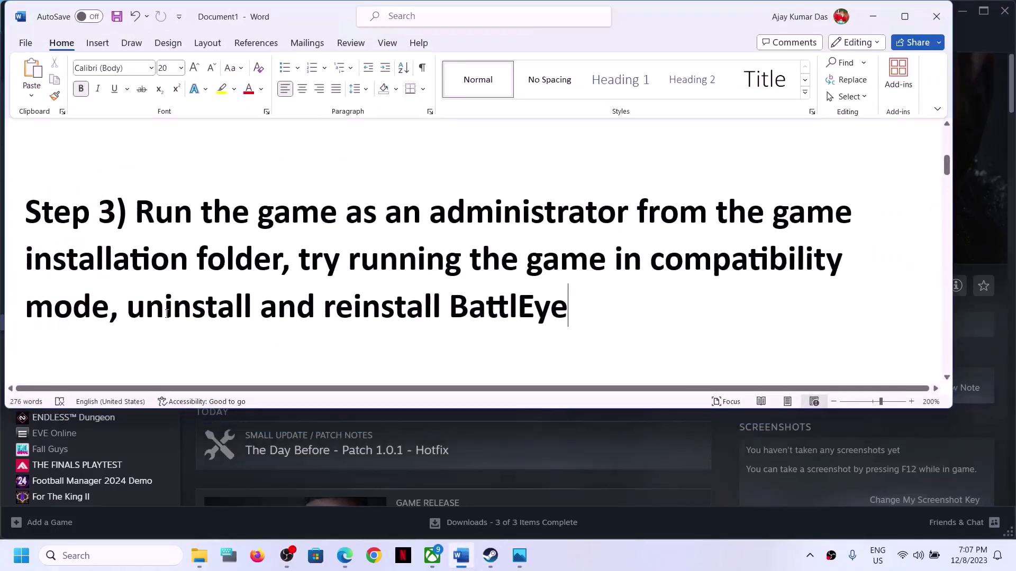
left_click_drag(167, 313, 484, 311)
left_click(873, 16)
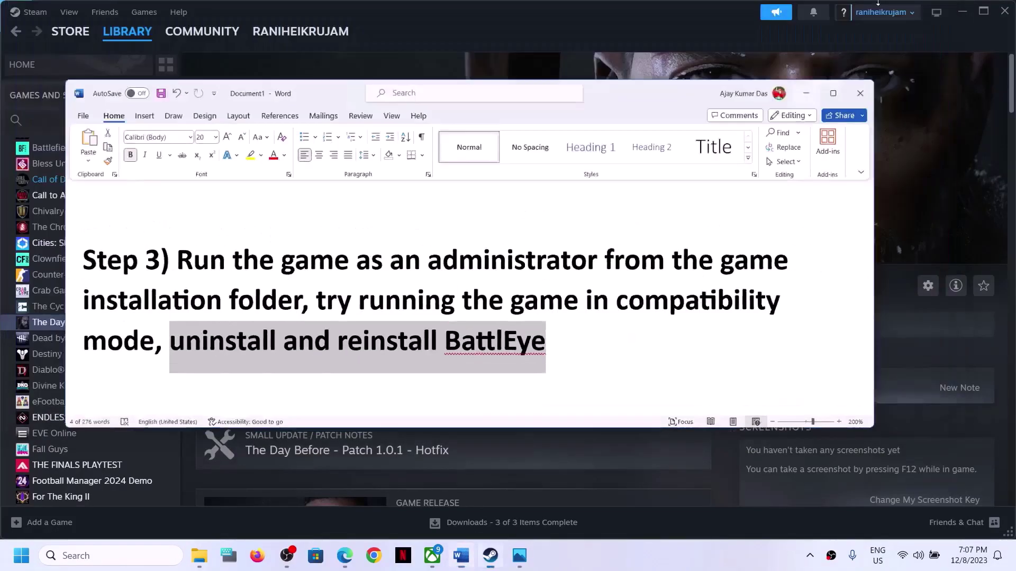
Switch to Steam and browse the local files of The Day Before
left_click(199, 564)
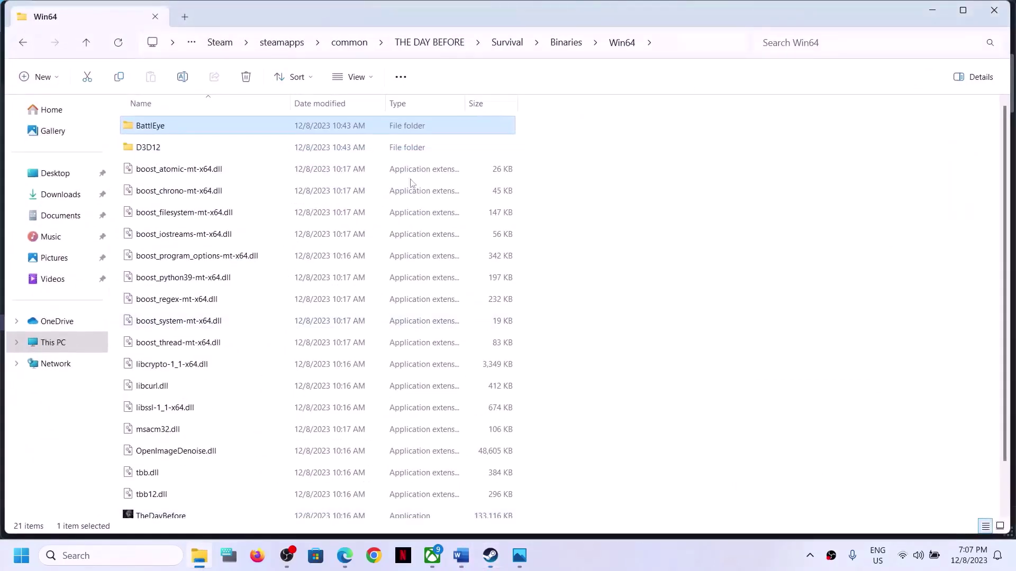
left_click(491, 556)
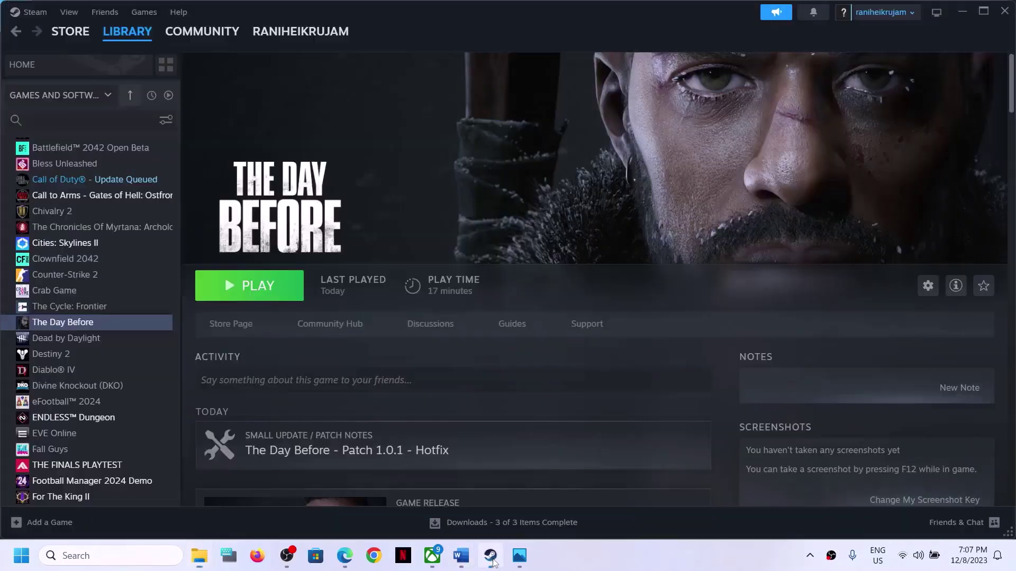
right_click(91, 329)
mouse_move(134, 407)
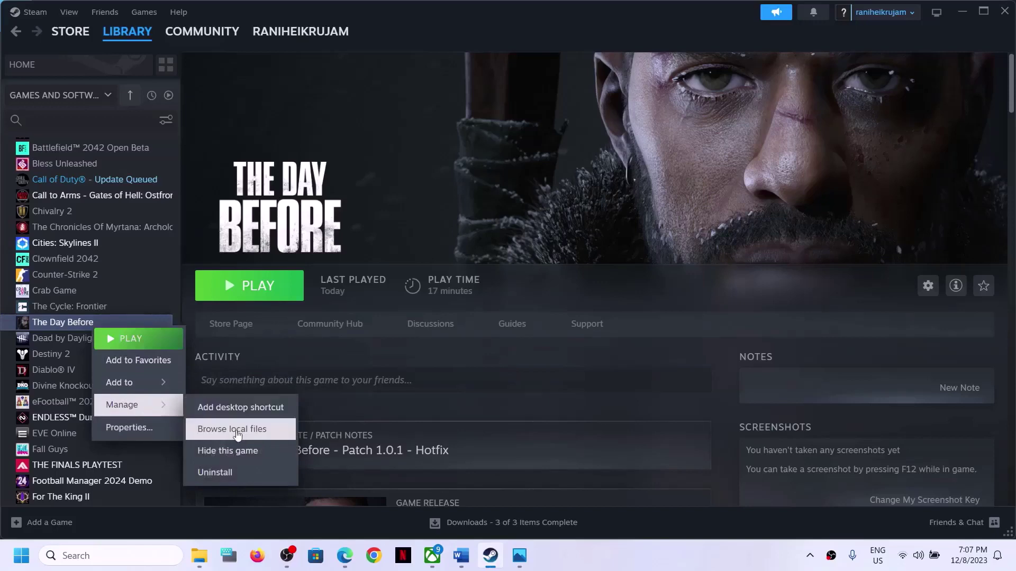
left_click(232, 430)
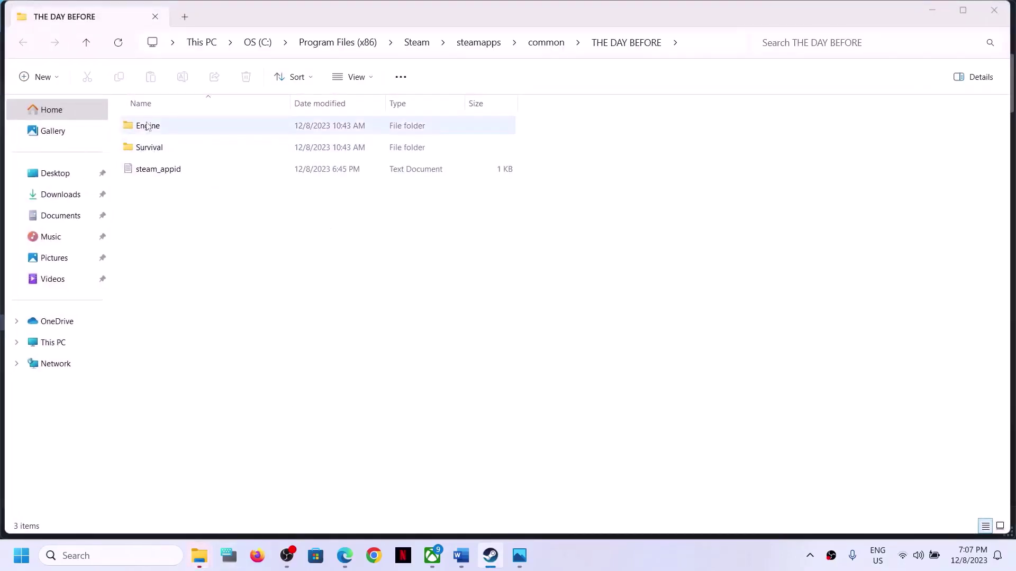
Open the BattlEye folder inside Survival, Binaries, Win64 of the game's installation folder
double_click(143, 149)
double_click(154, 125)
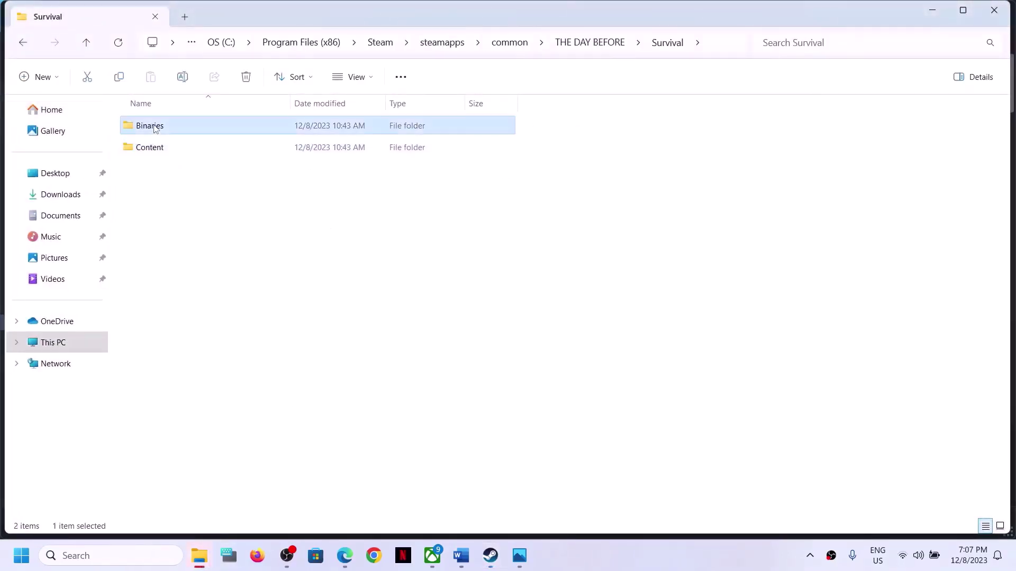
double_click(159, 129)
left_click(148, 130)
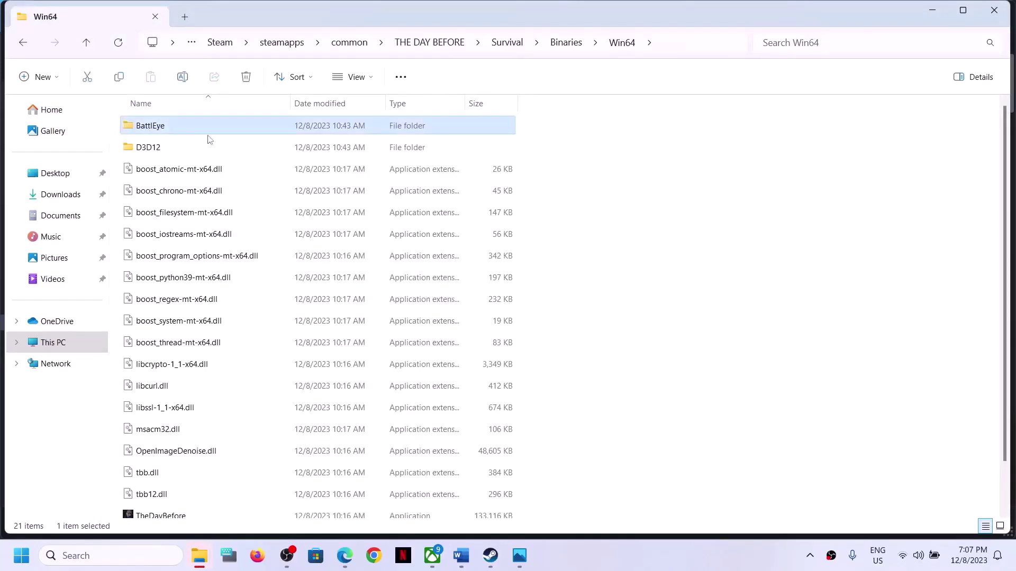
double_click(186, 132)
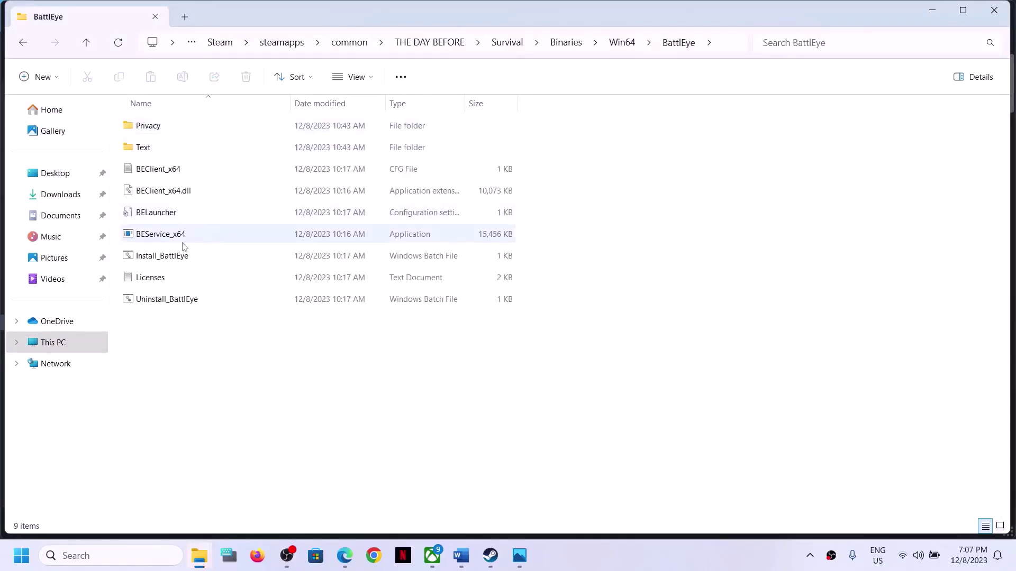
Run the Uninstall_BattlEye batch file as an administrator and acknowledge the launcher message
left_click(154, 304)
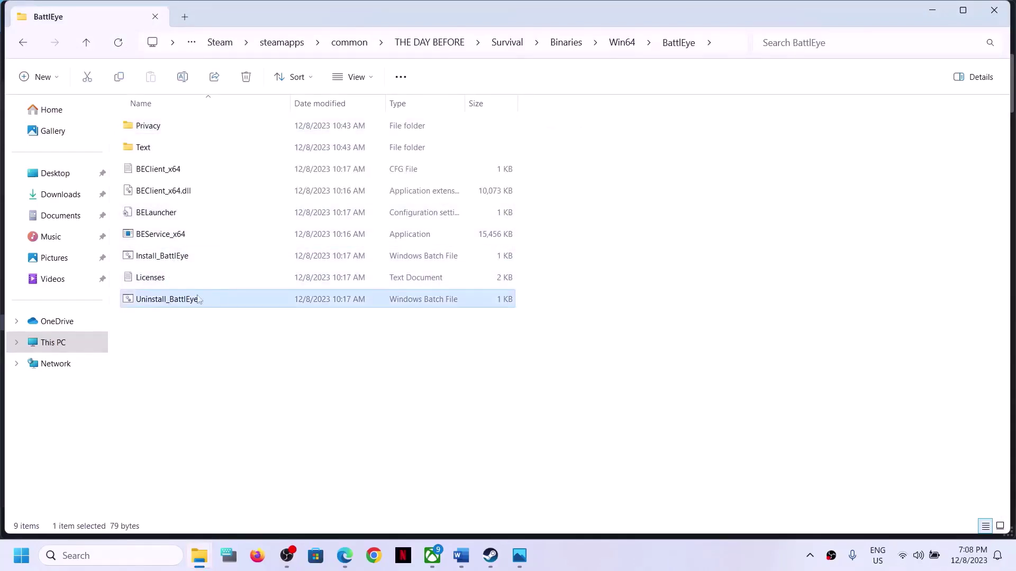
right_click(167, 304)
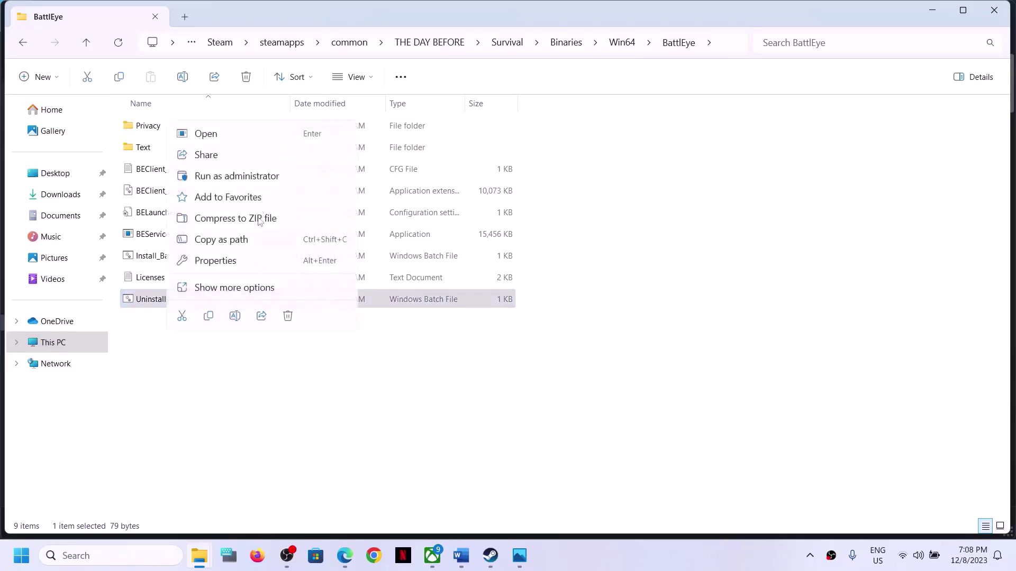
left_click(249, 178)
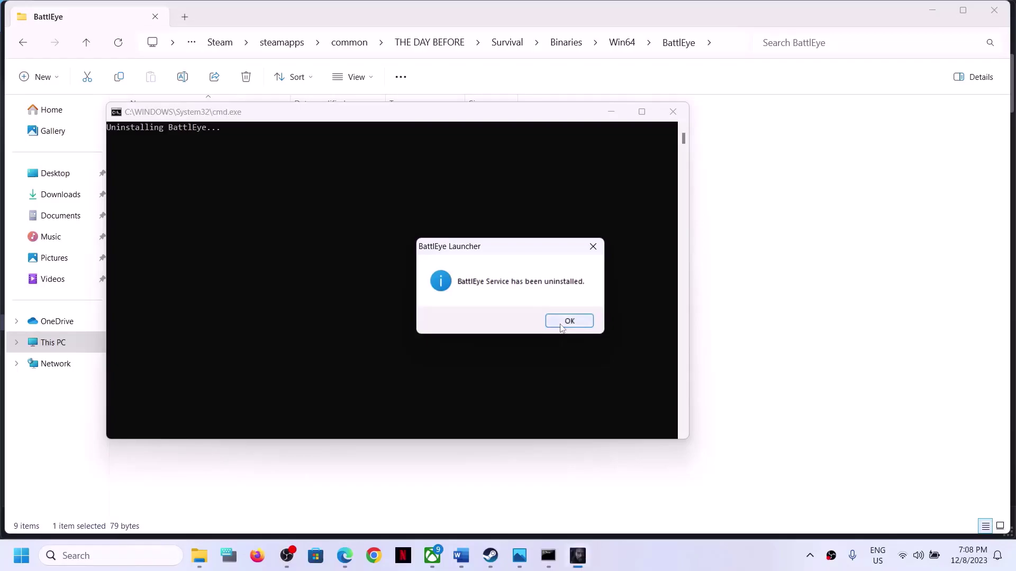
left_click(568, 320)
Run the Install_BattlEye batch file as an administrator and acknowledge the launcher message
left_click(141, 257)
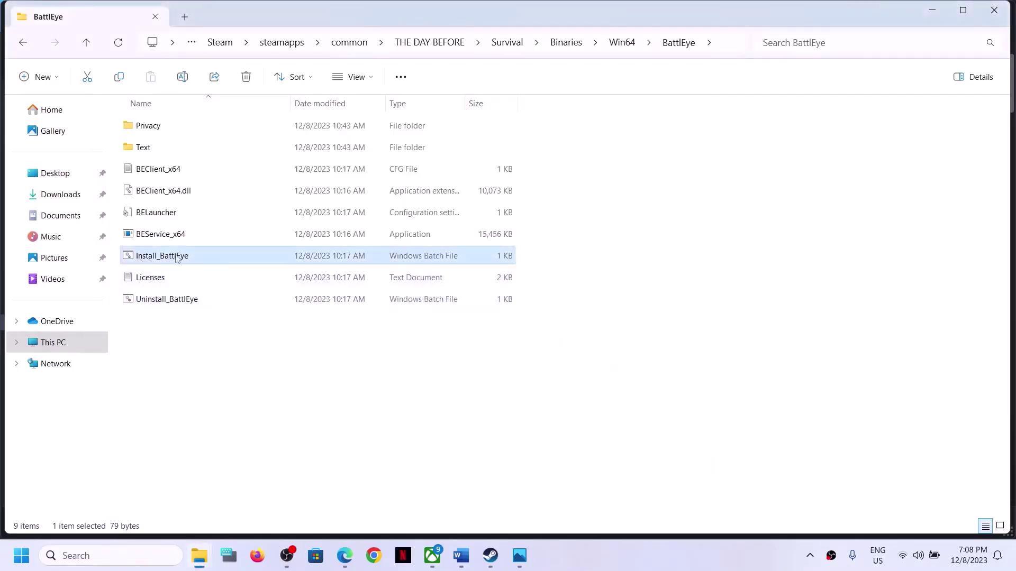
right_click(182, 258)
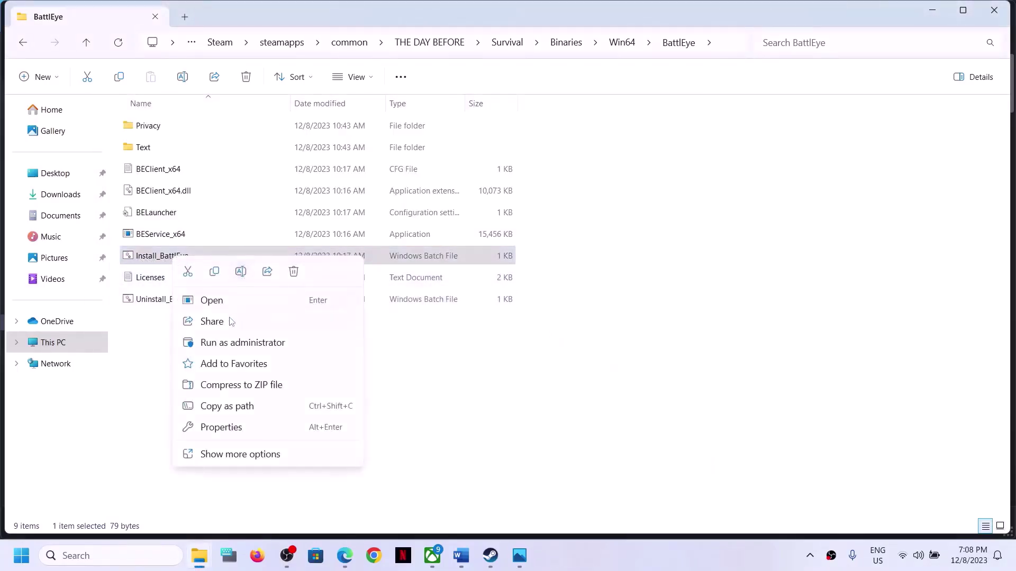
left_click(214, 348)
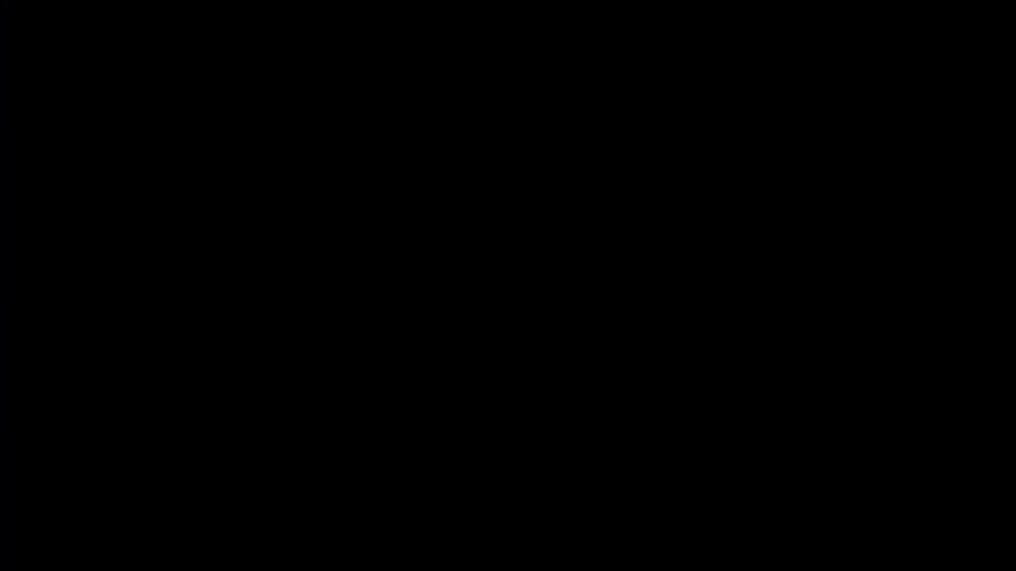
left_click(501, 365)
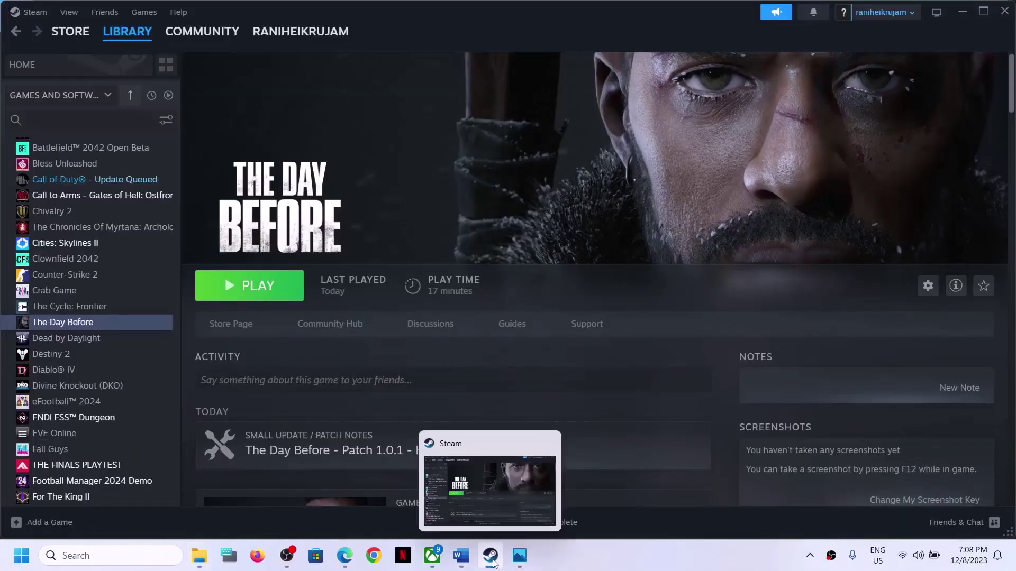
Return to the BattlEye folder and run Uninstall_BattlEye as an administrator once more, acknowledging its message
left_click(492, 560)
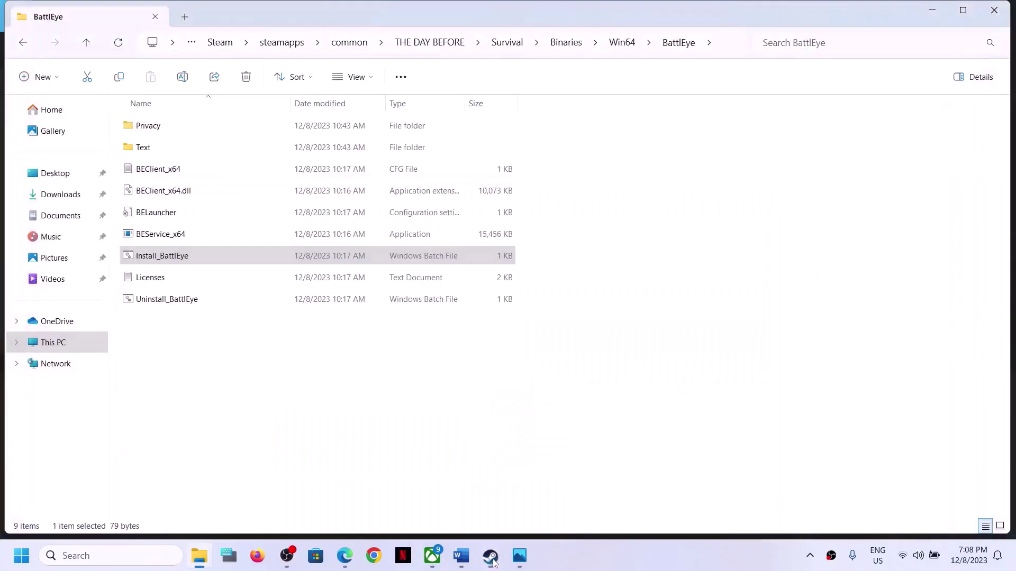
left_click(139, 303)
right_click(161, 306)
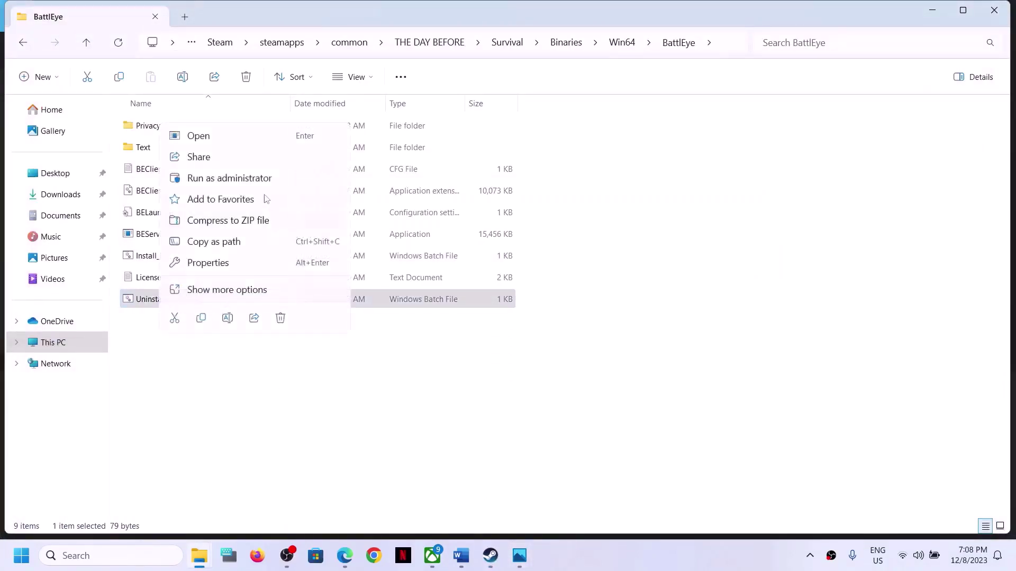
left_click(214, 180)
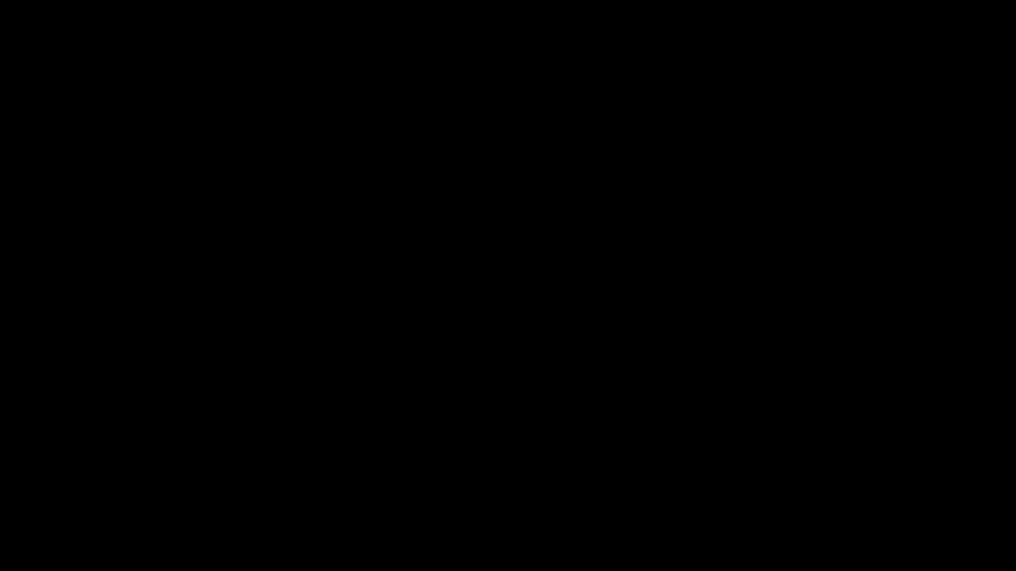
left_click(569, 321)
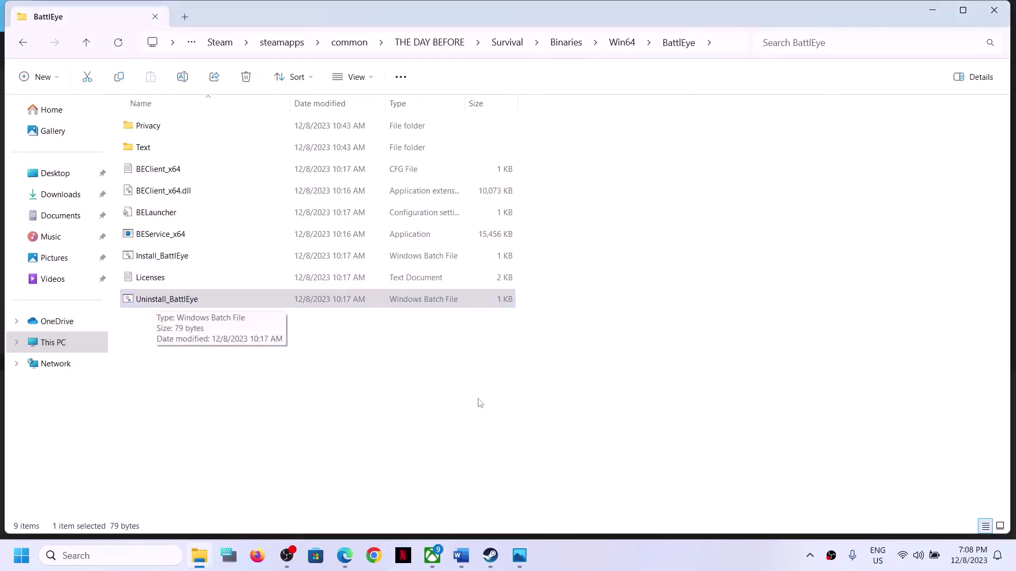
Launch The Day Before from Steam, accept the BattlEye data processing notice, and close the game window once it has loaded
left_click(490, 555)
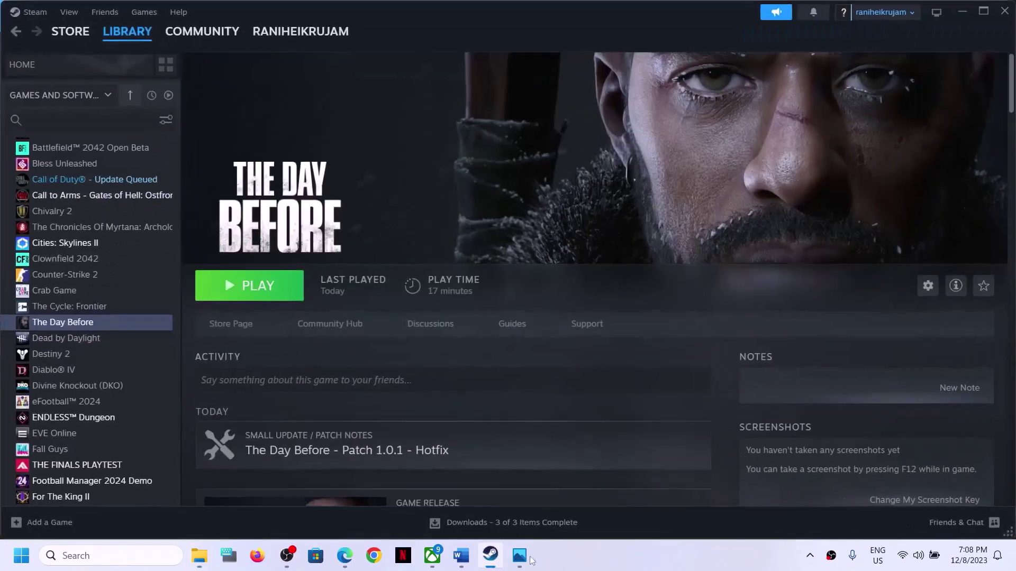
left_click(270, 290)
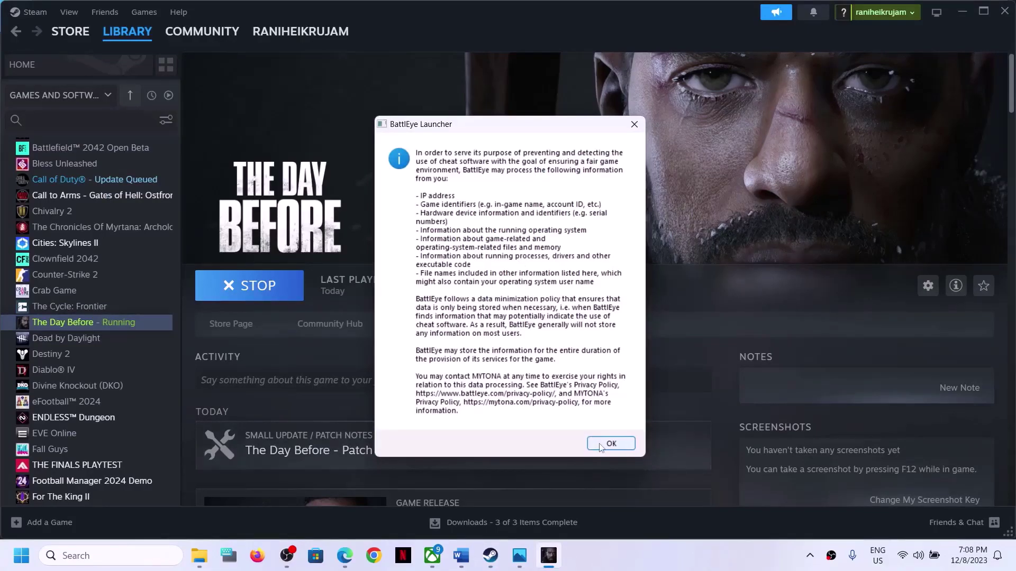
left_click(601, 448)
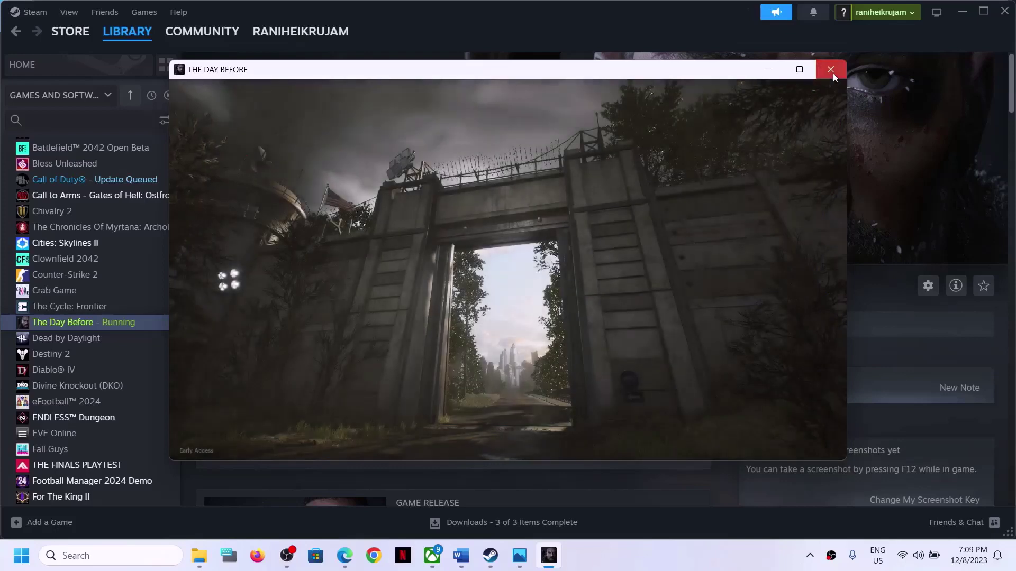
left_click(834, 76)
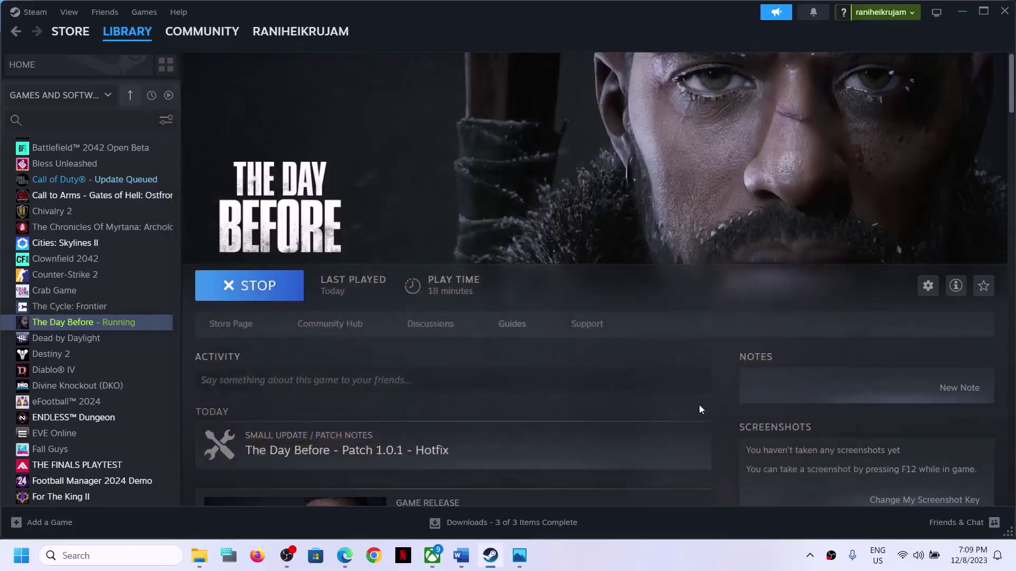
Switch to the Word notes and highlight the Step 4 instruction "Verify game files", leaving the document minimized
left_click(461, 564)
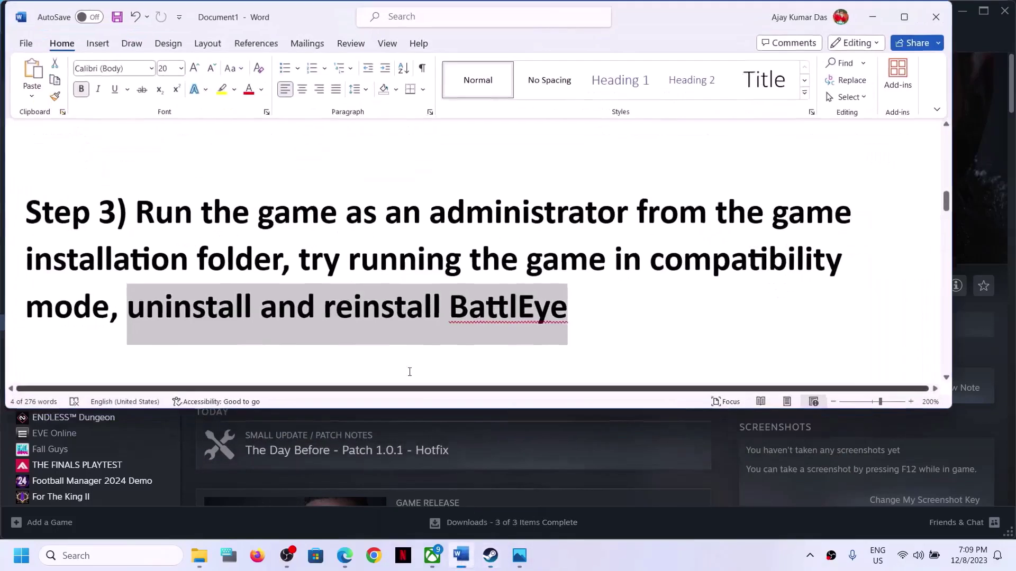
scroll(285, 318, "down", 3)
left_click_drag(136, 302, 423, 304)
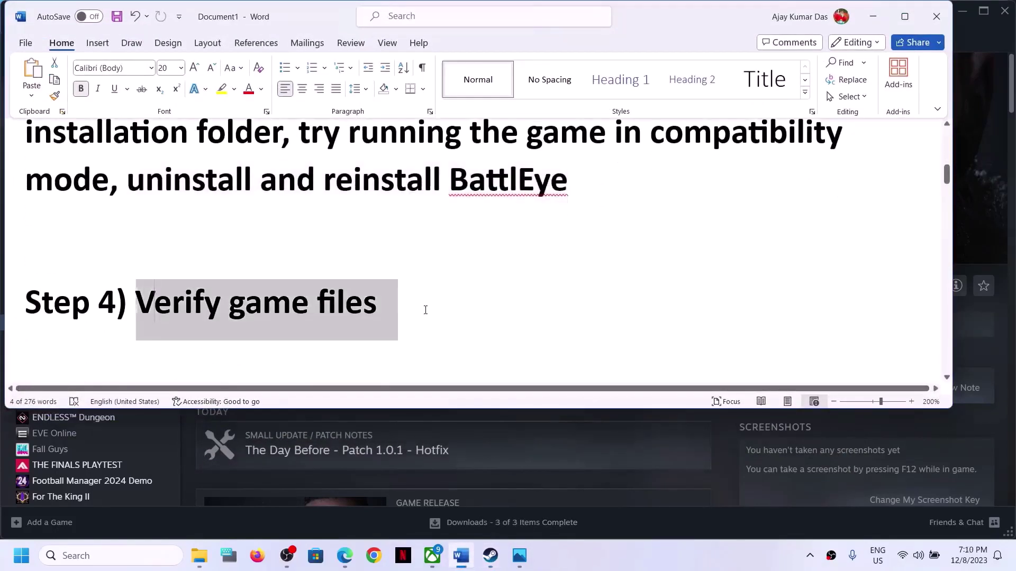
left_click(873, 16)
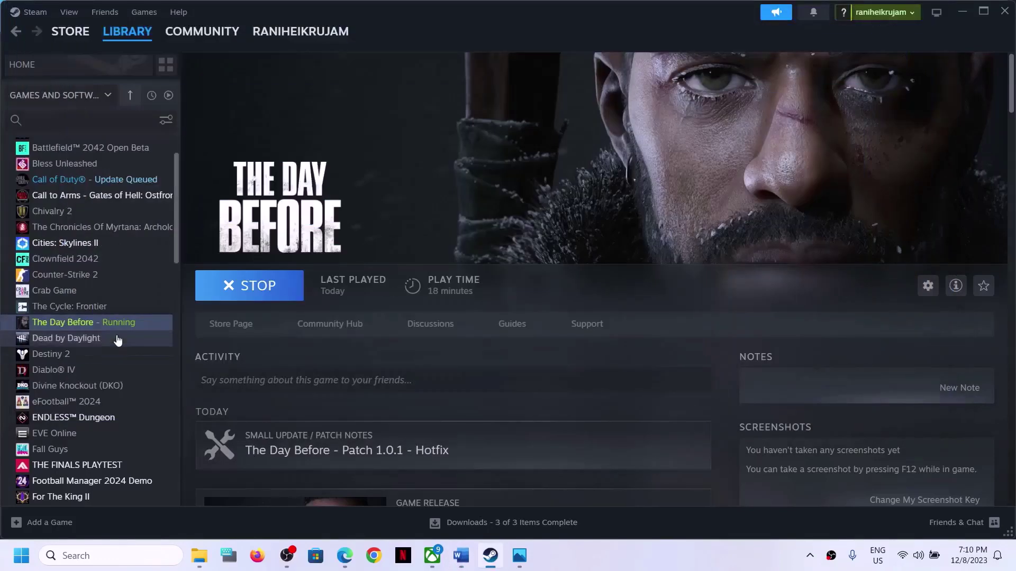
Open The Day Before's properties in Steam, view the installed files' integrity verification option, and close the properties
right_click(93, 327)
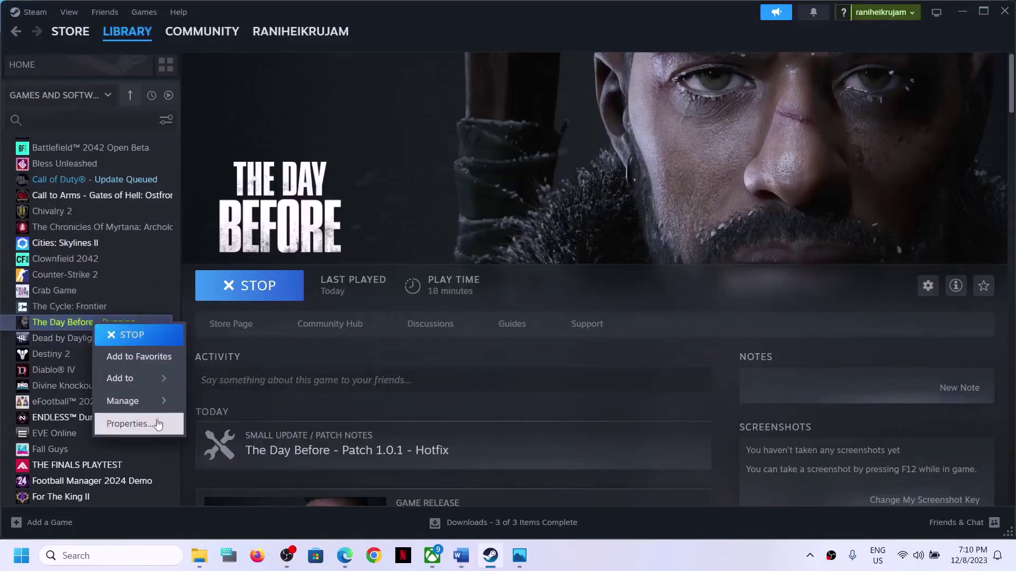
left_click(134, 429)
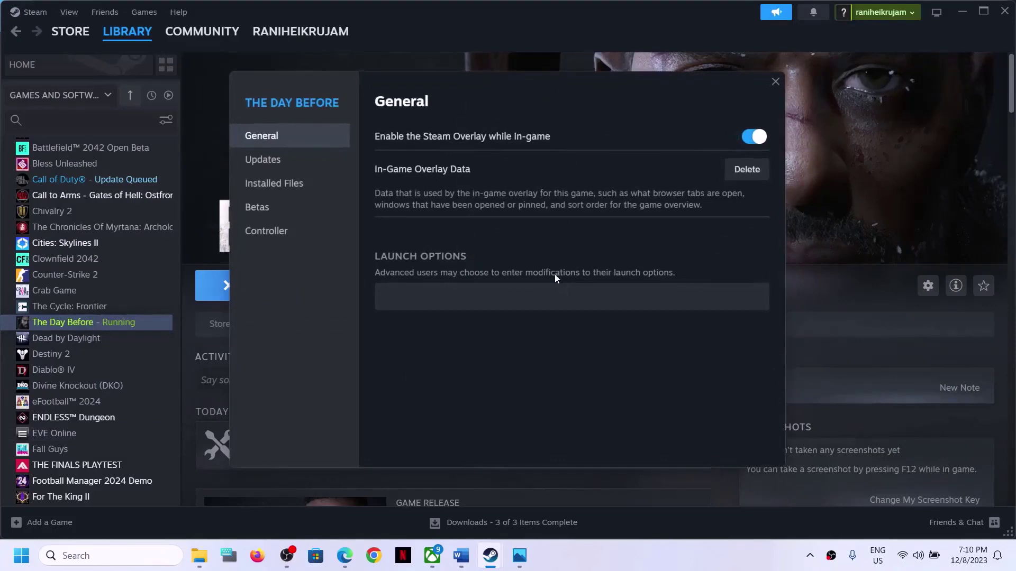
left_click(307, 186)
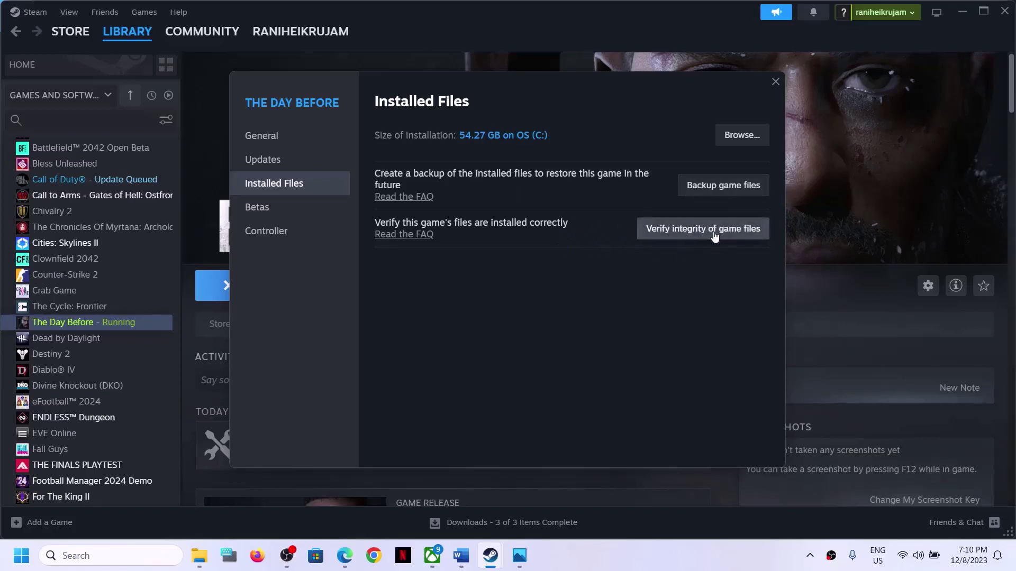
left_click(774, 83)
Switch to the Word notes and highlight the Step 5 instruction on allowing the game exe through antivirus, Windows Security and Firewall
left_click(461, 556)
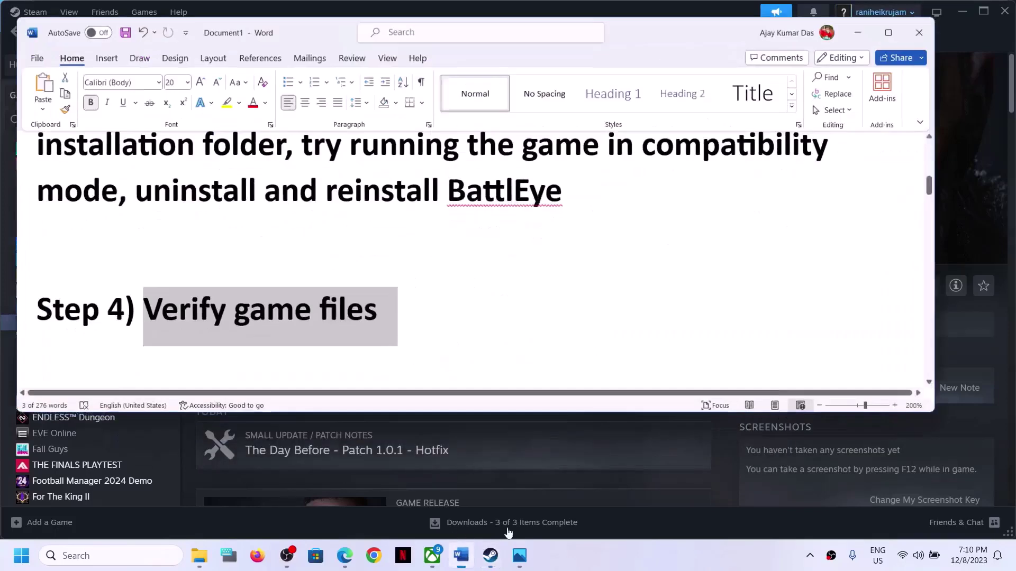
scroll(325, 360, "down", 2)
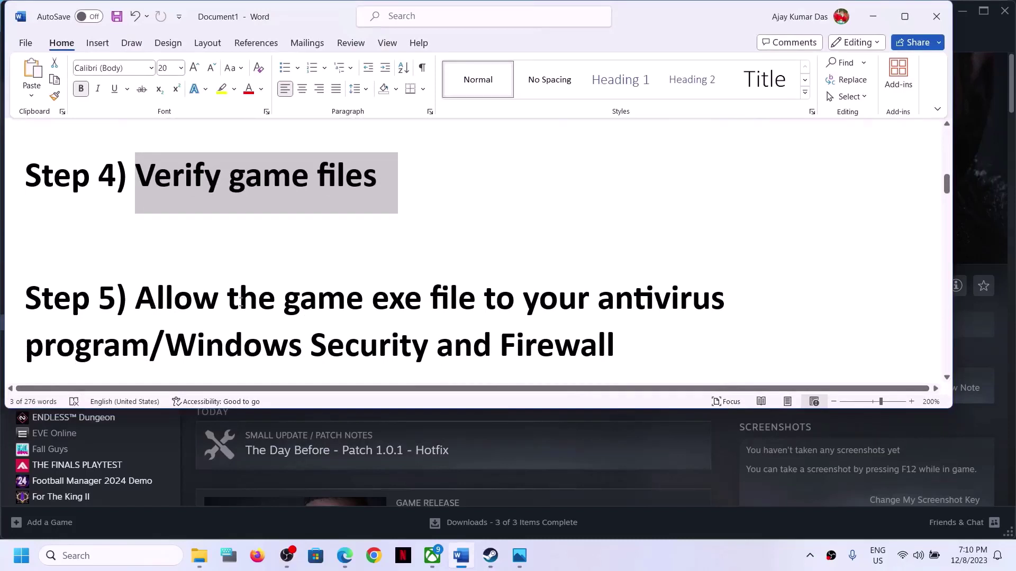
left_click_drag(136, 299, 156, 344)
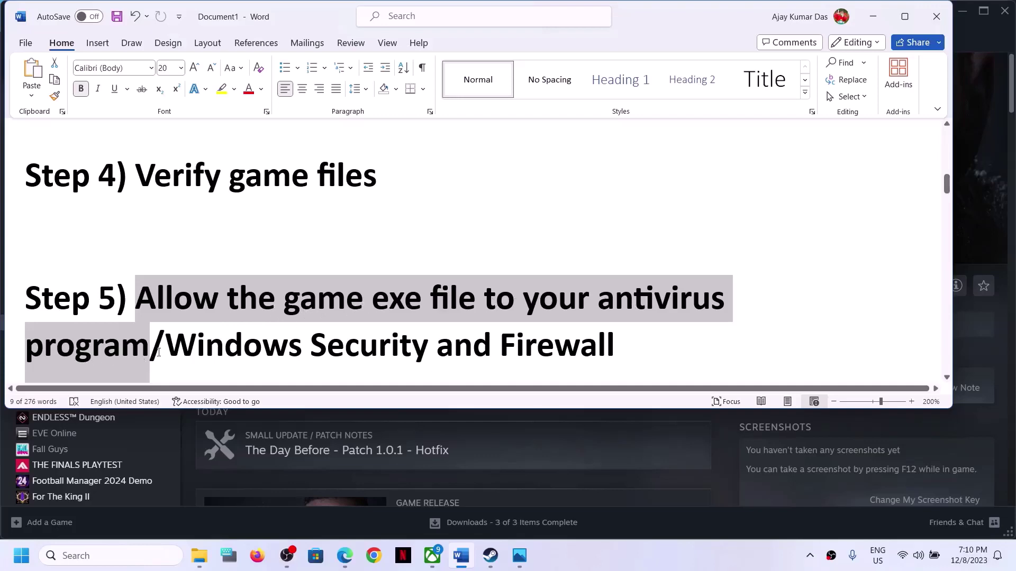
left_click_drag(176, 347, 499, 346)
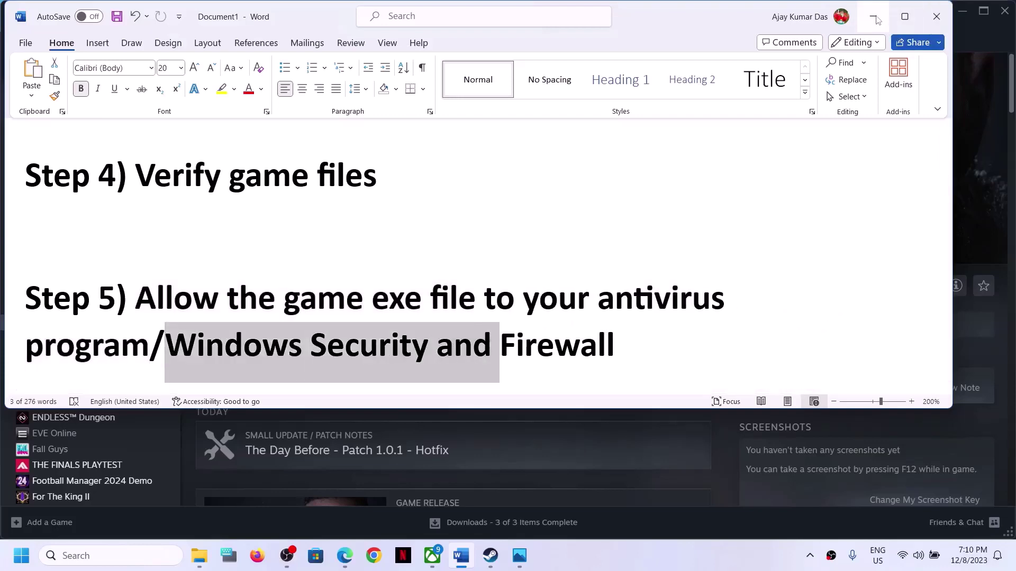
left_click(904, 16)
left_click(601, 398)
Open Windows Settings and go through Windows Security's ransomware protection to the apps allowed through Controlled folder access
key("super+i")
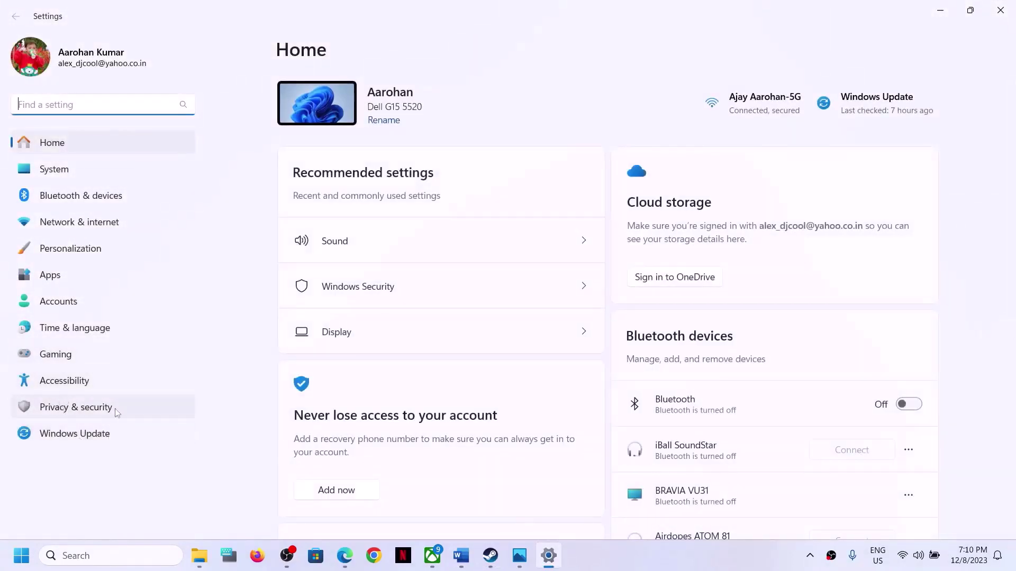
left_click(95, 409)
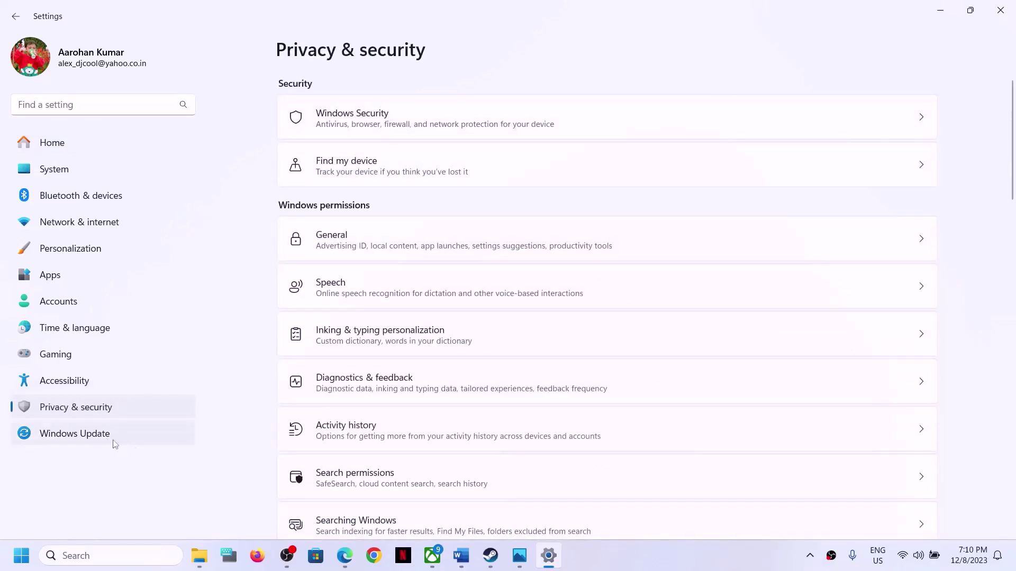
left_click(399, 116)
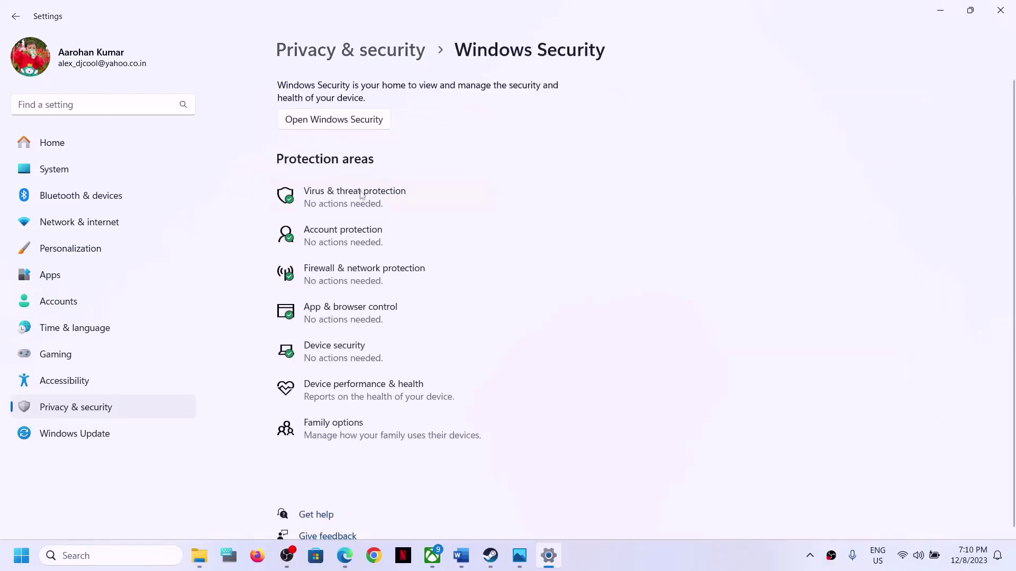
left_click(347, 200)
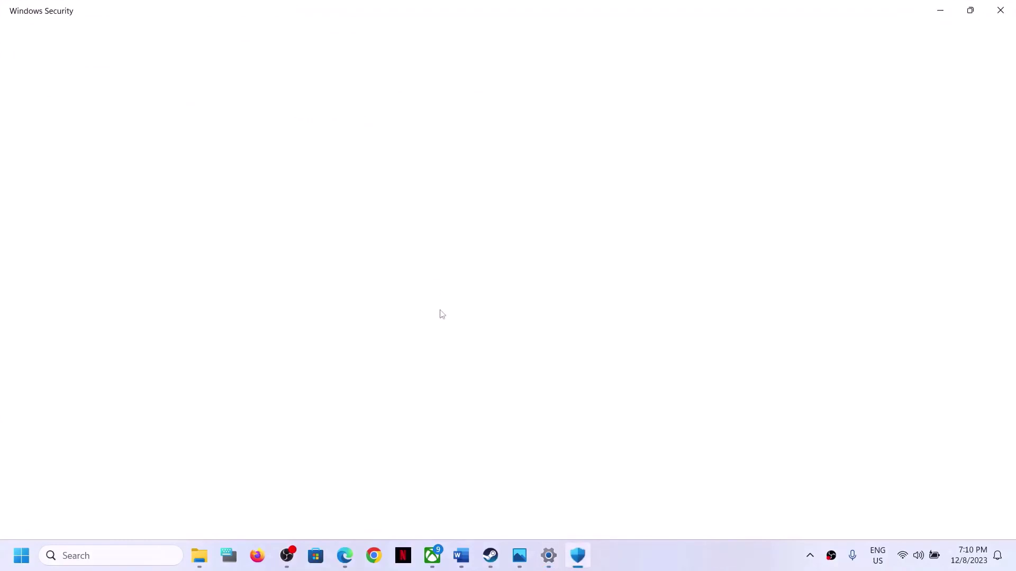
scroll(384, 426, "down", 3)
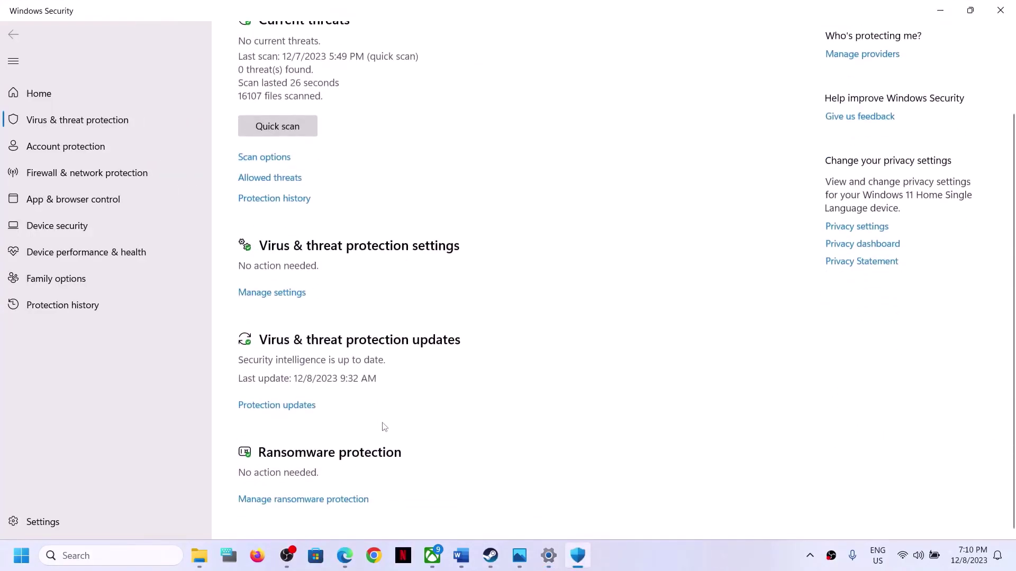
left_click(322, 500)
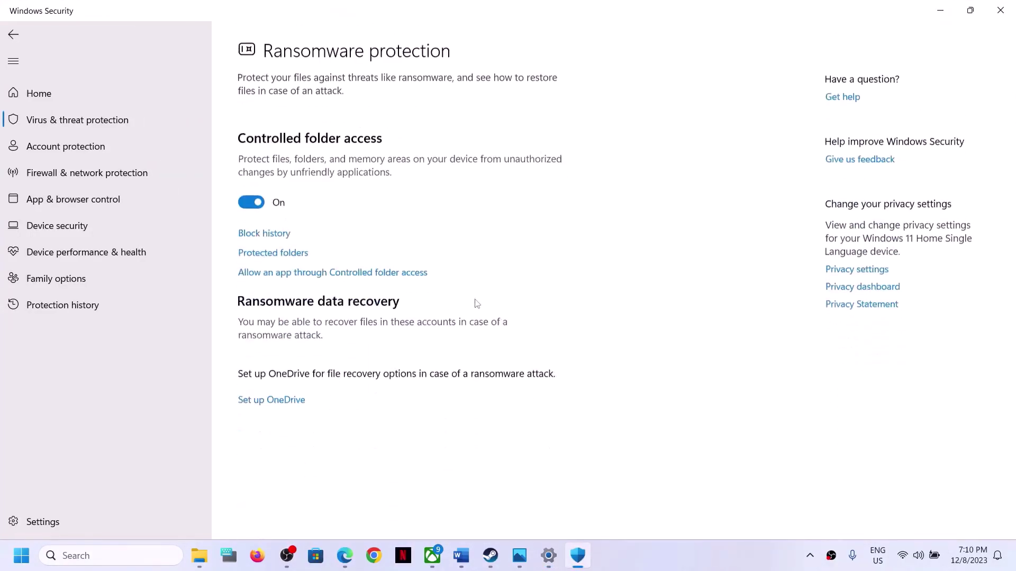
left_click(331, 271)
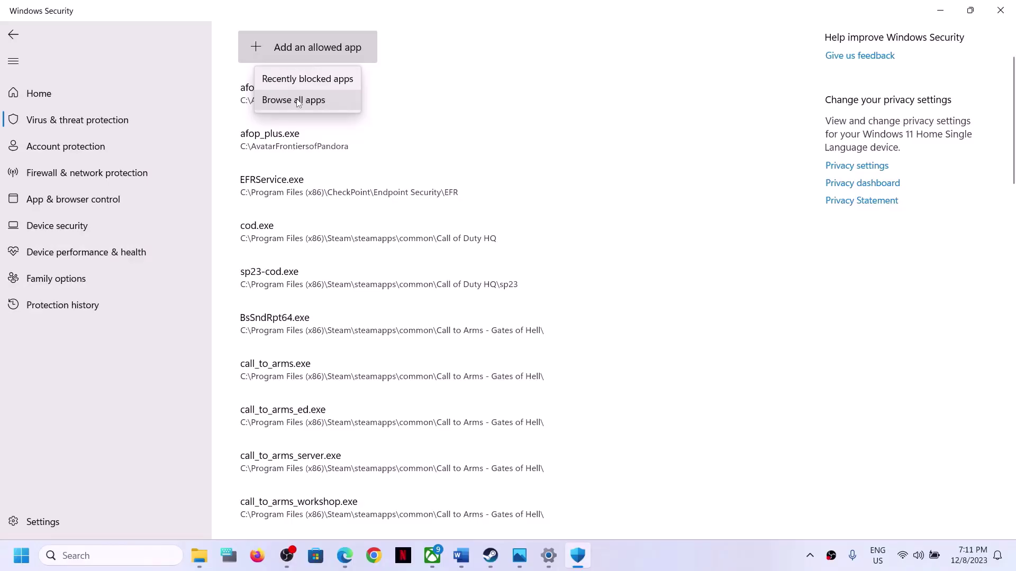
Start adding an allowed app by browsing all apps, and go to the C:\Program Files (x86)\Steam folder
left_click(293, 100)
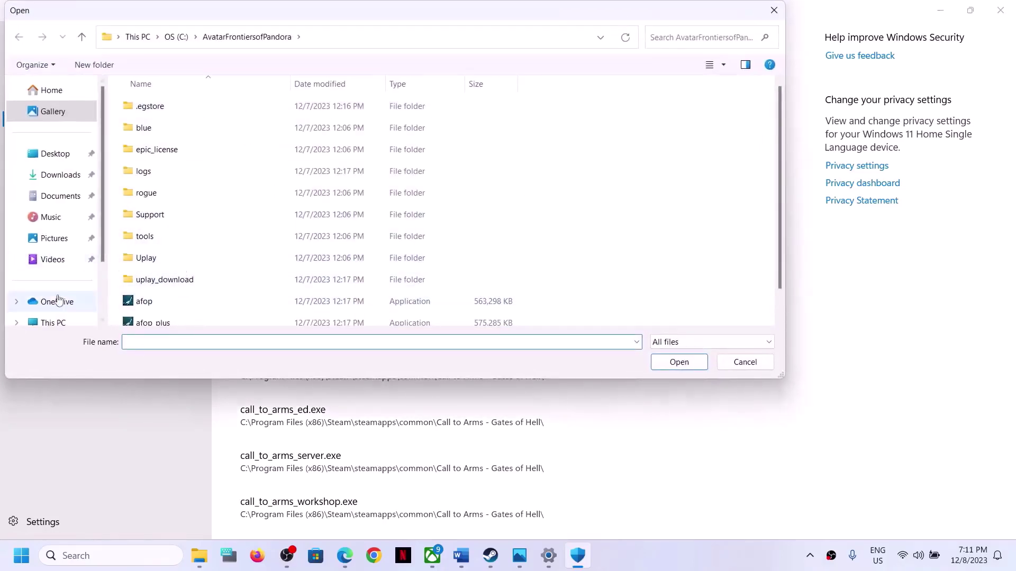
left_click(53, 323)
double_click(207, 114)
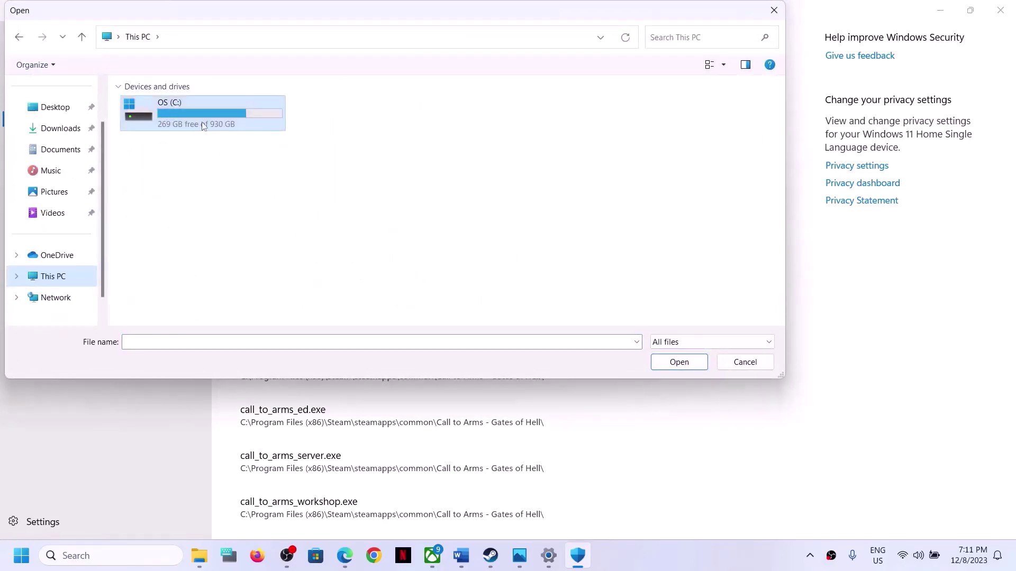
scroll(201, 206, "down", 3)
left_click(176, 189)
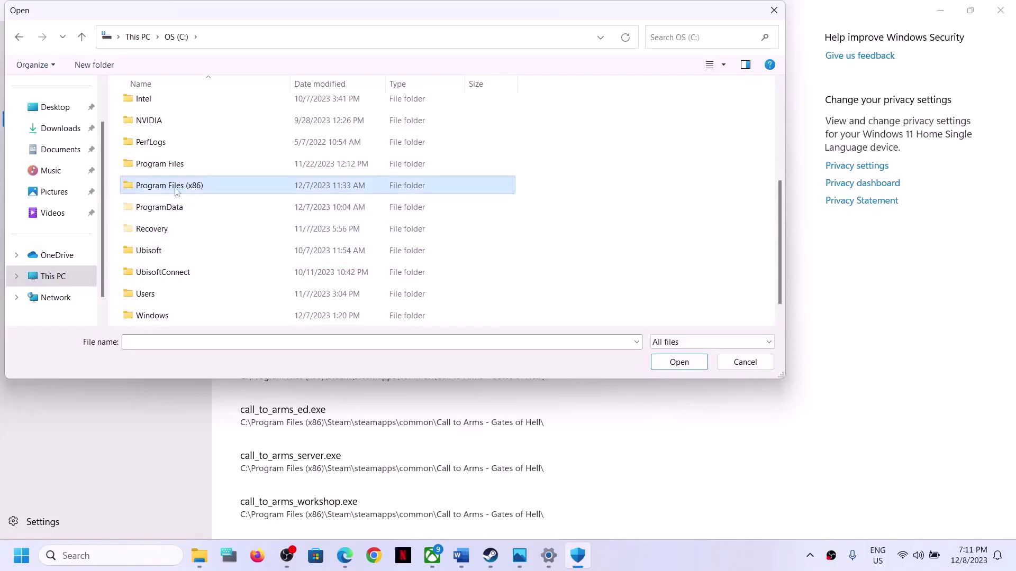
double_click(189, 189)
scroll(201, 227, "down", 7)
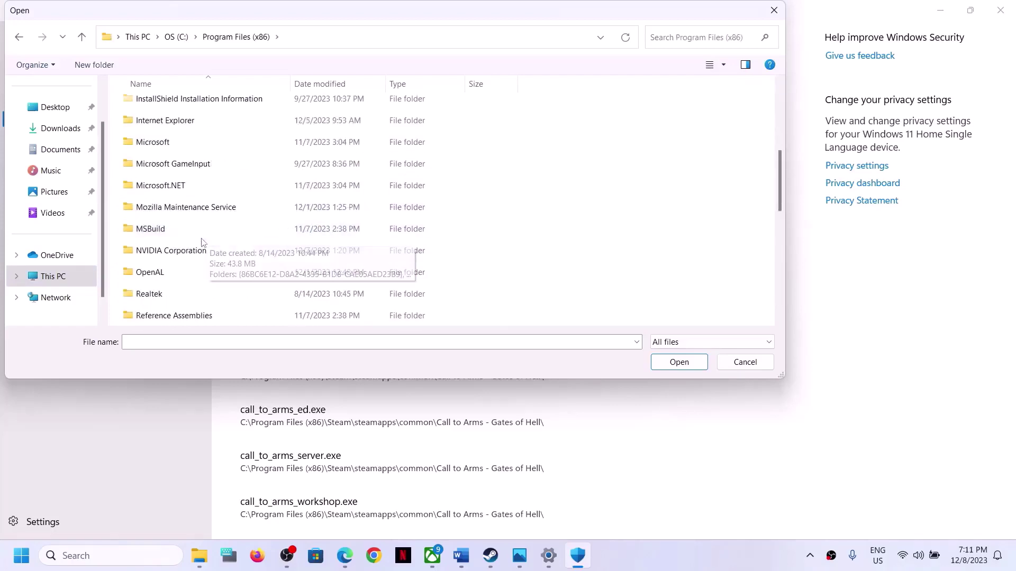
double_click(158, 208)
Browse from the Steam folder through steamapps and common into the THE DAY BEFORE folder
scroll(175, 226, "down", 6)
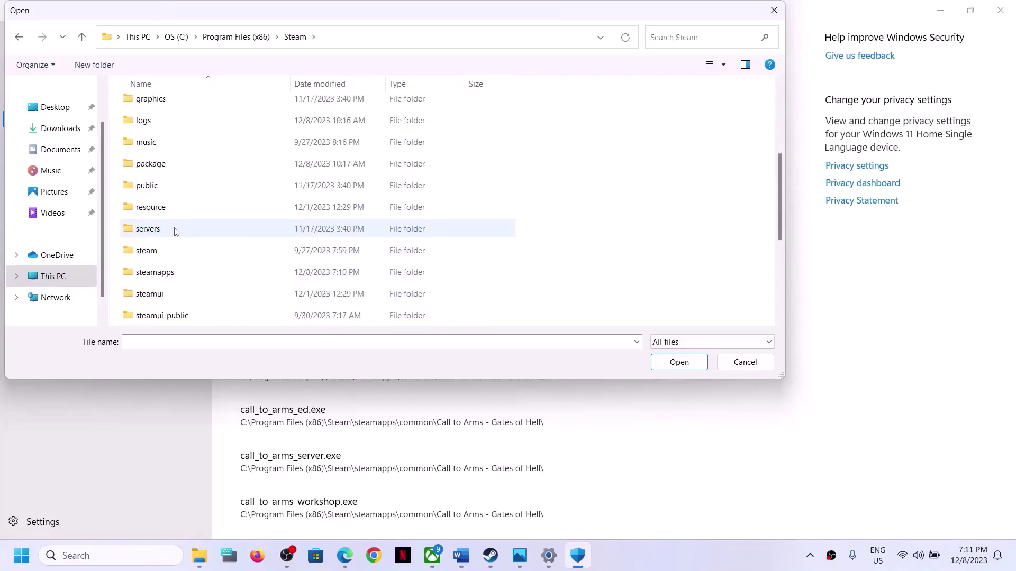
scroll(169, 179, "up", 2)
left_click(158, 136)
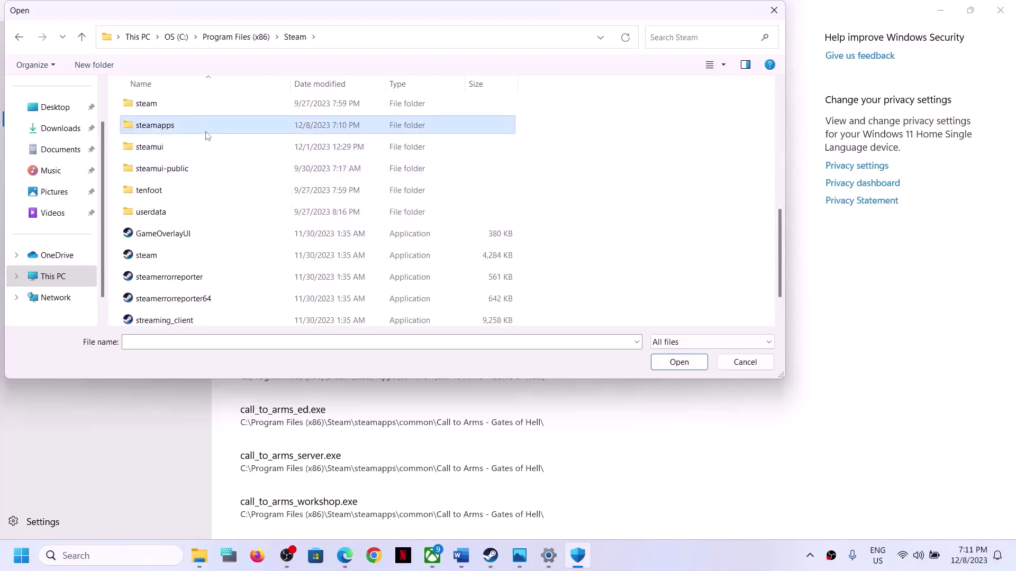
double_click(207, 136)
double_click(159, 106)
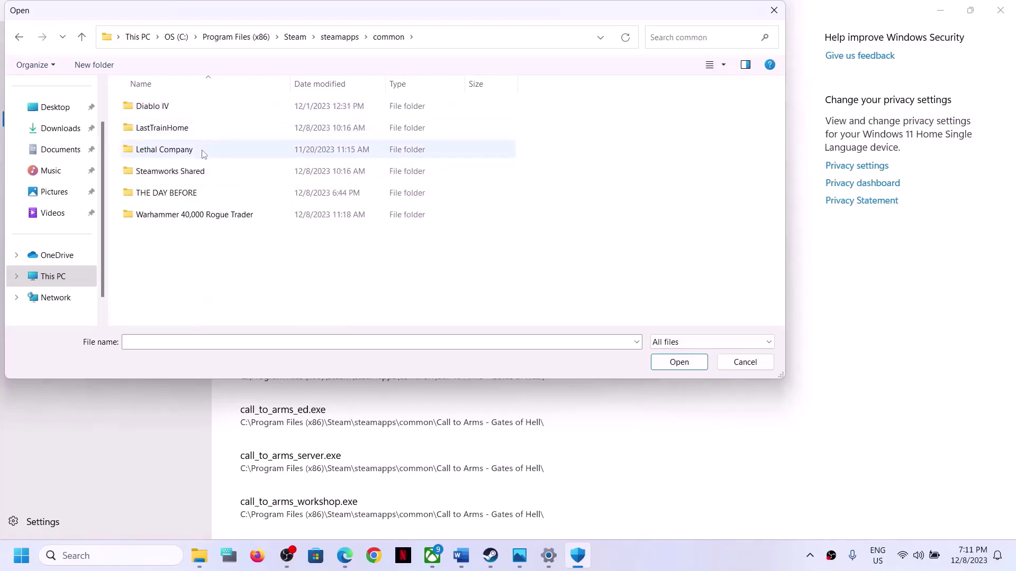
left_click(176, 196)
double_click(210, 198)
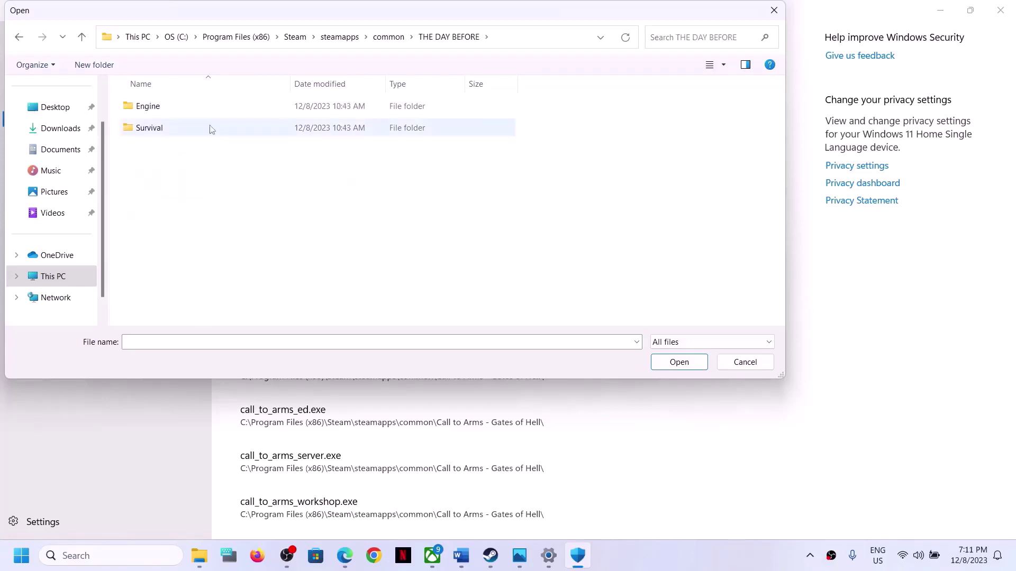
Go into Survival\Binaries\Win64 and add the TheDayBefore application to the Controlled folder access allowed apps
double_click(141, 131)
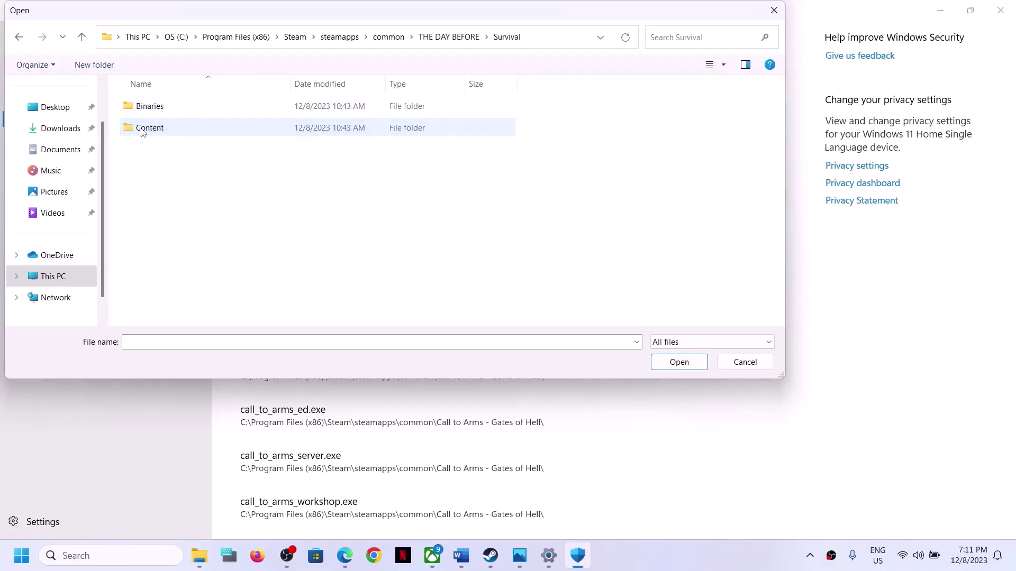
double_click(180, 108)
left_click(185, 112)
double_click(185, 109)
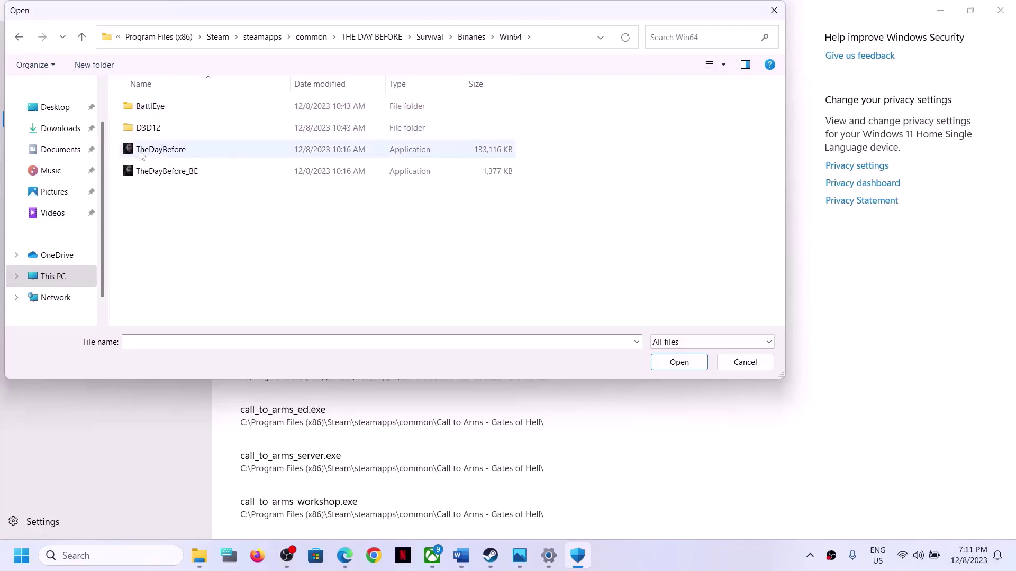
left_click(182, 152)
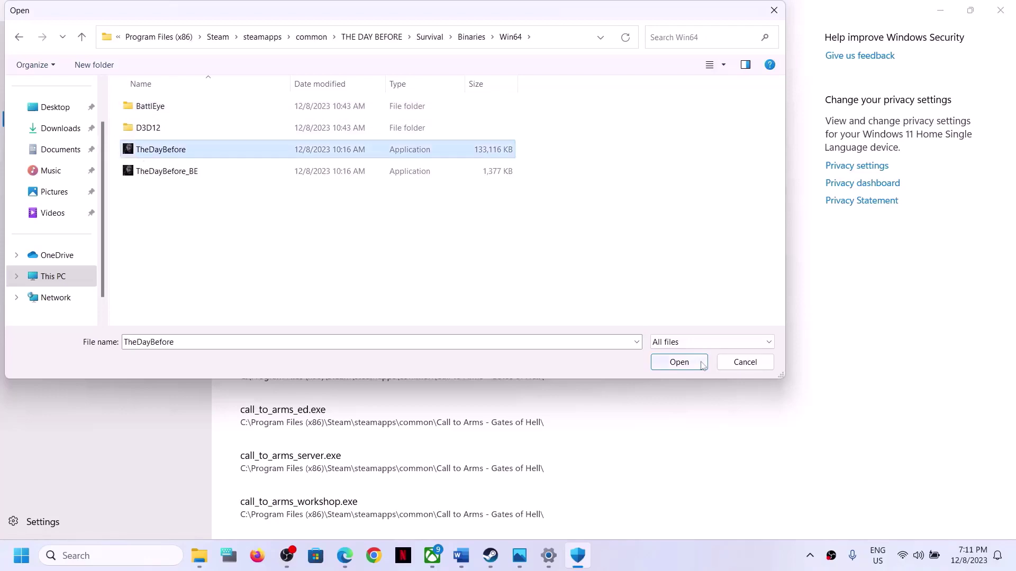
left_click(700, 362)
Add TheDayBefore_BE from the same Win64 folder as another app allowed through Controlled folder access
left_click(322, 53)
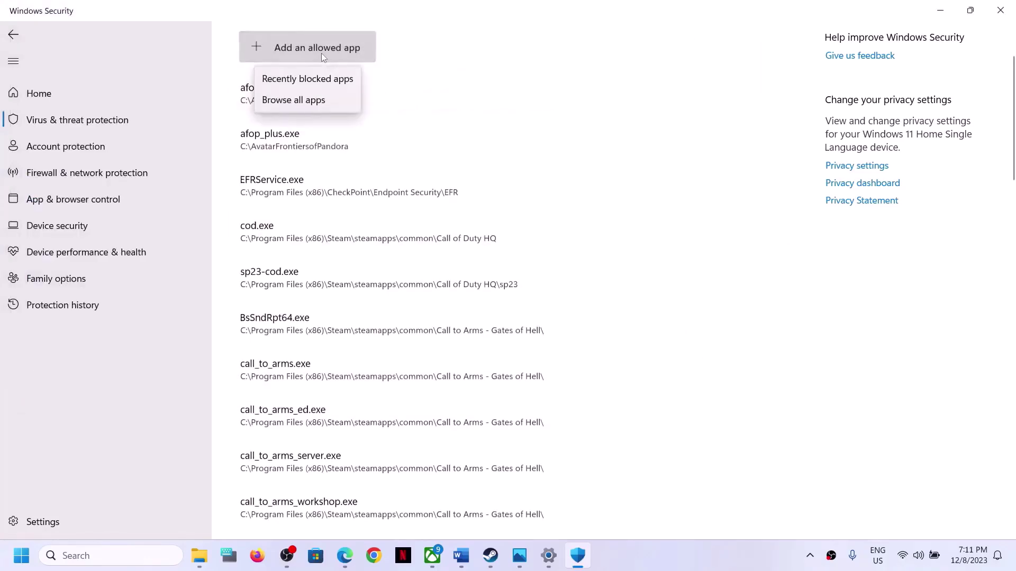
left_click(317, 99)
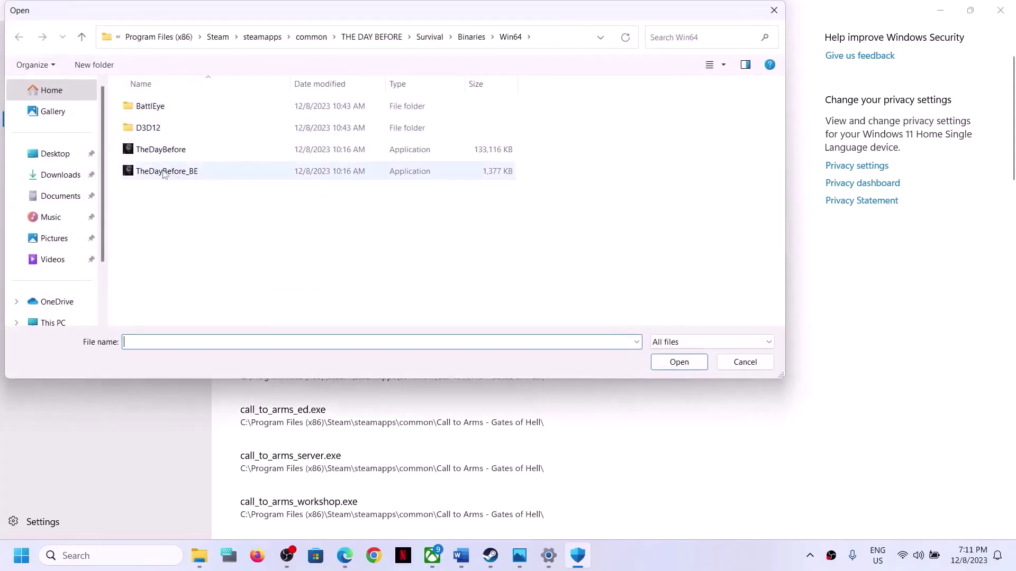
left_click(164, 172)
left_click(684, 365)
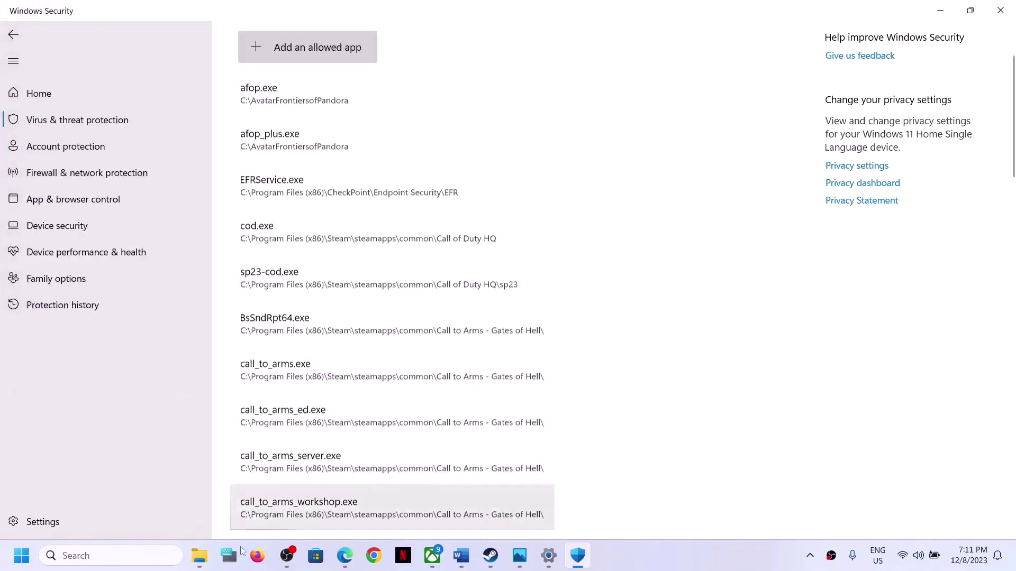
Search Windows for "control" and open the Control Panel
left_click(145, 560)
type("con")
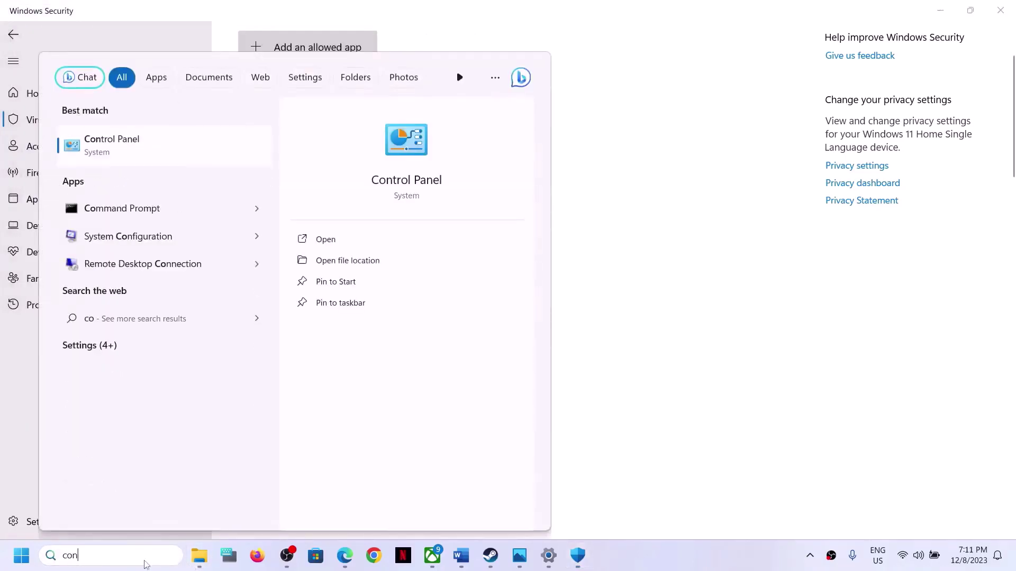
type("trol")
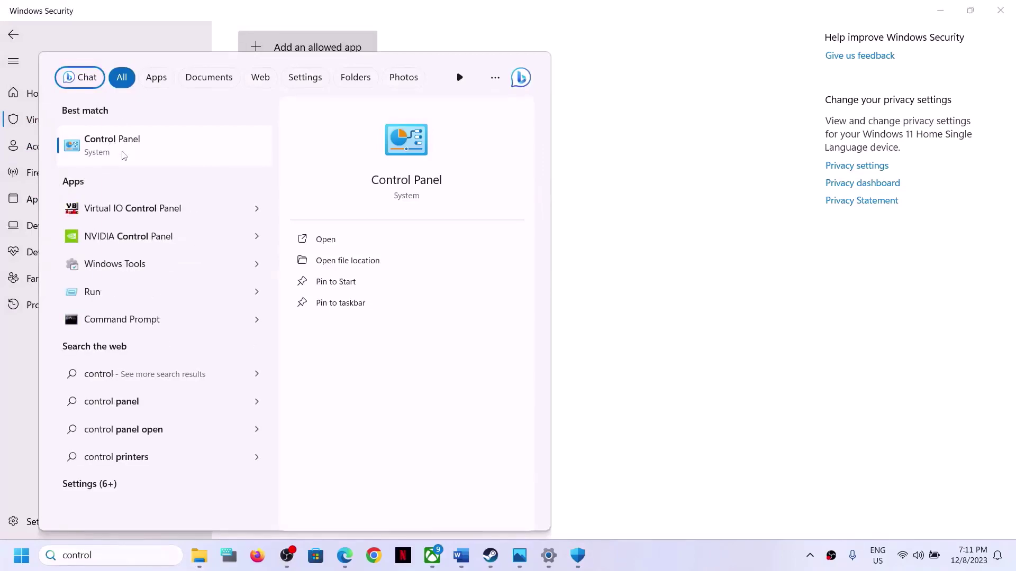
left_click(123, 155)
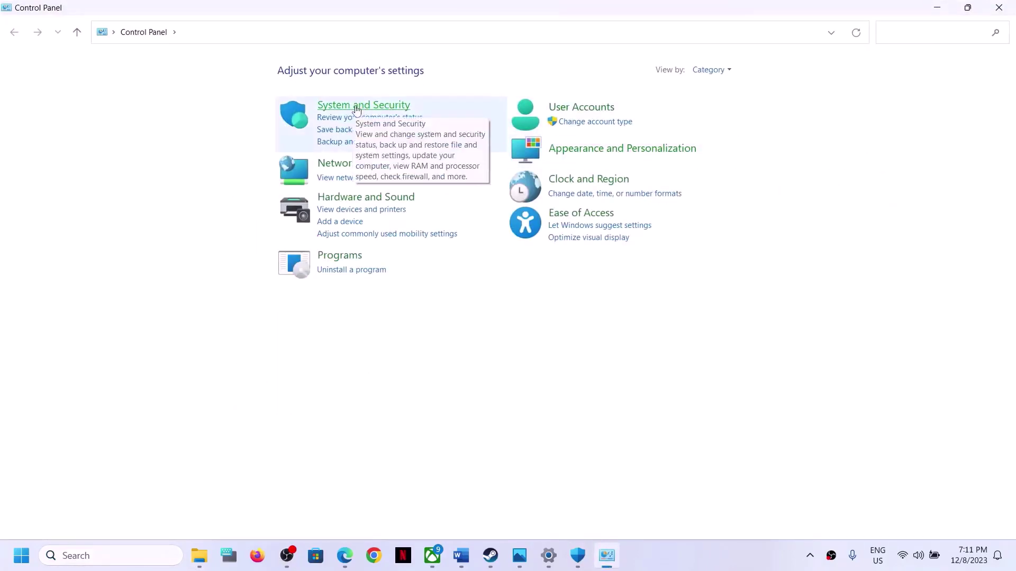
Open Windows Defender Firewall's allowed apps list under System and Security and unlock its settings for changes
left_click(356, 108)
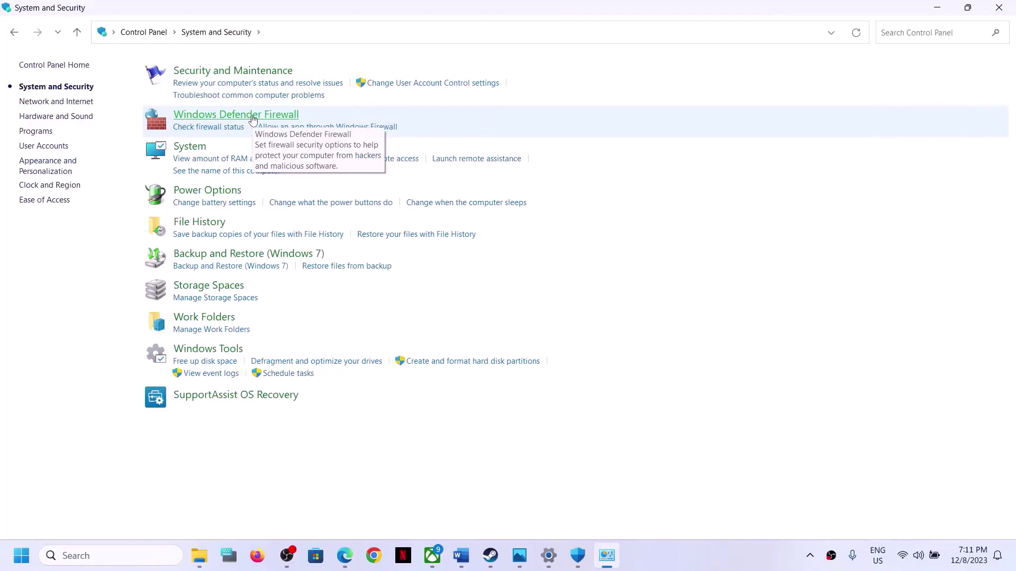
left_click(252, 117)
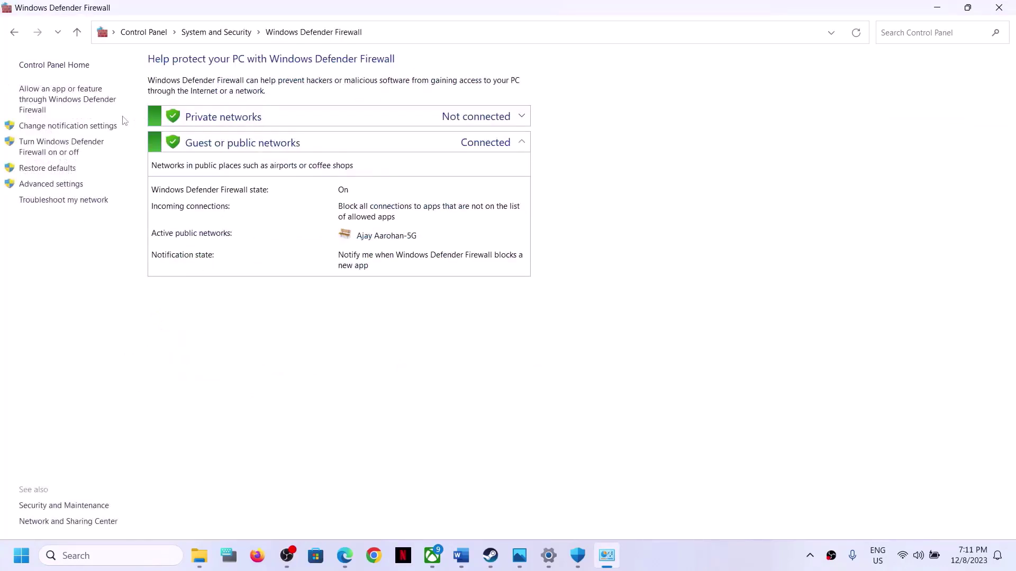
left_click(75, 101)
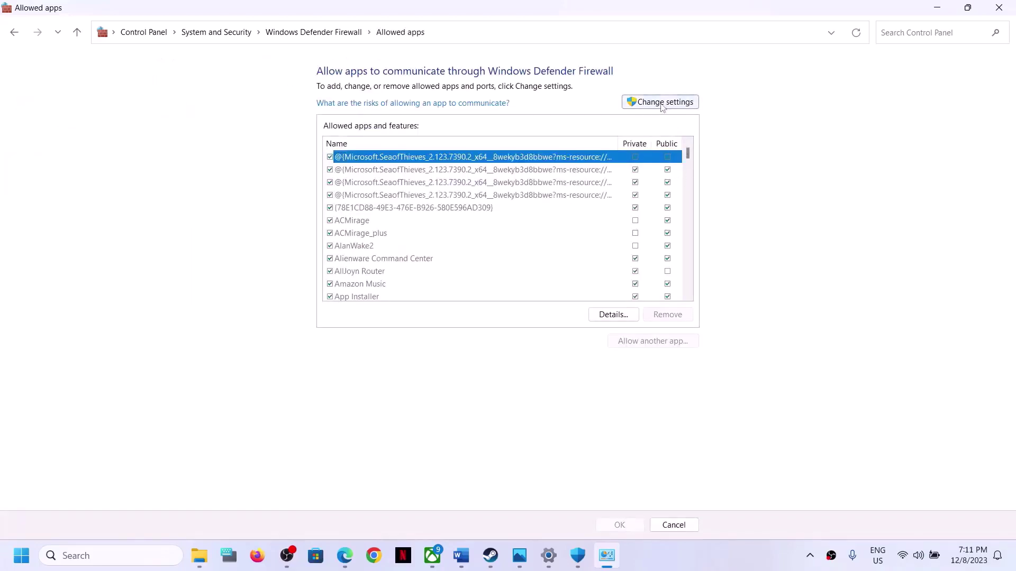
left_click(661, 103)
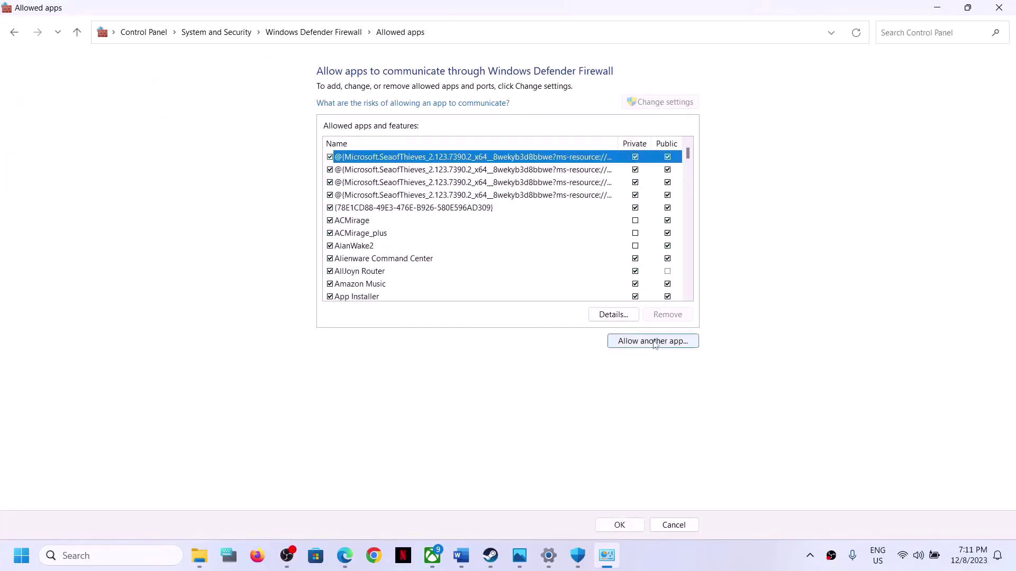
Start allowing another app through the firewall and browse to the Steam folder in C:\Program Files (x86)
left_click(654, 342)
left_click(592, 336)
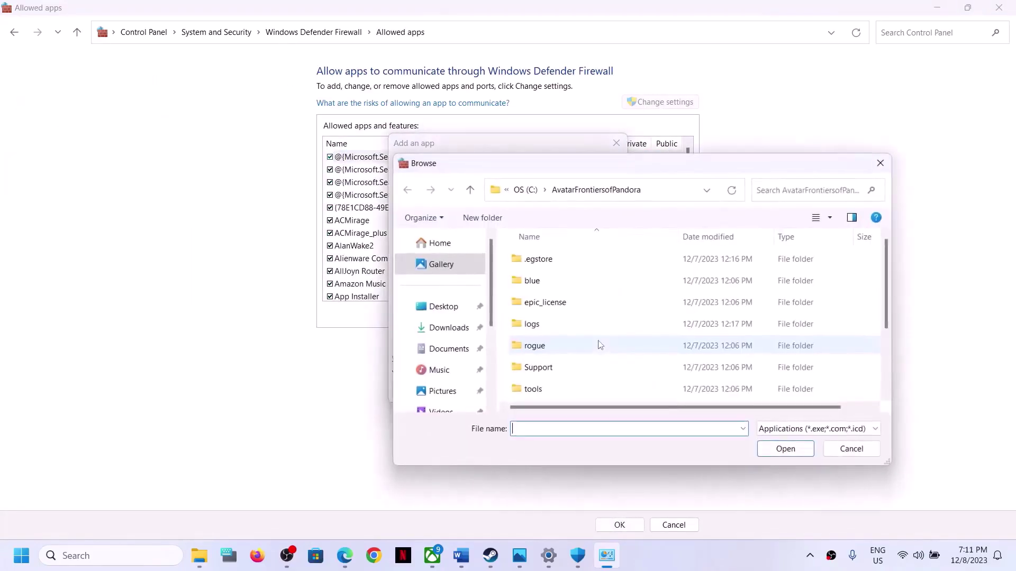
scroll(469, 363, "down", 5)
left_click(450, 387)
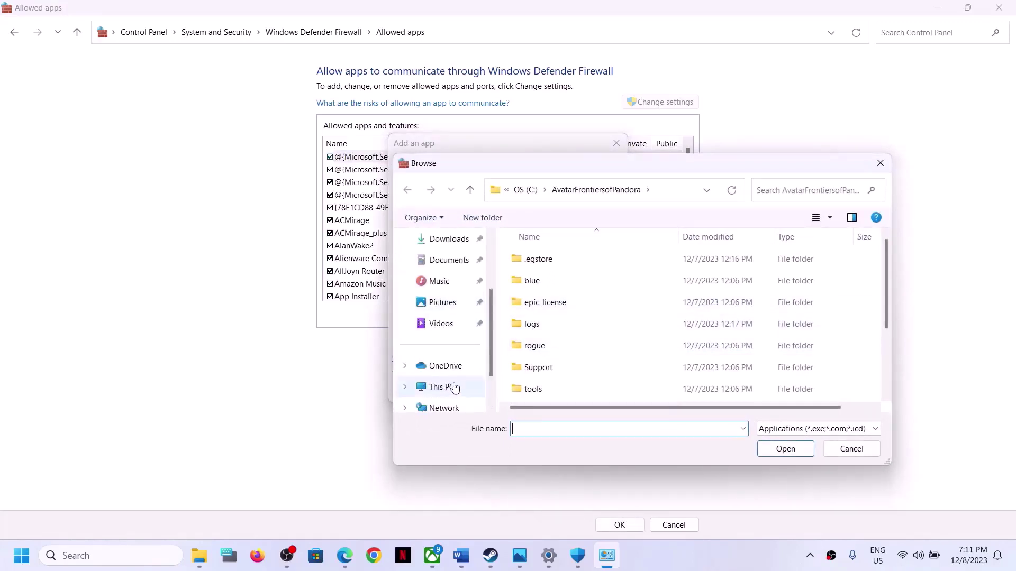
double_click(565, 273)
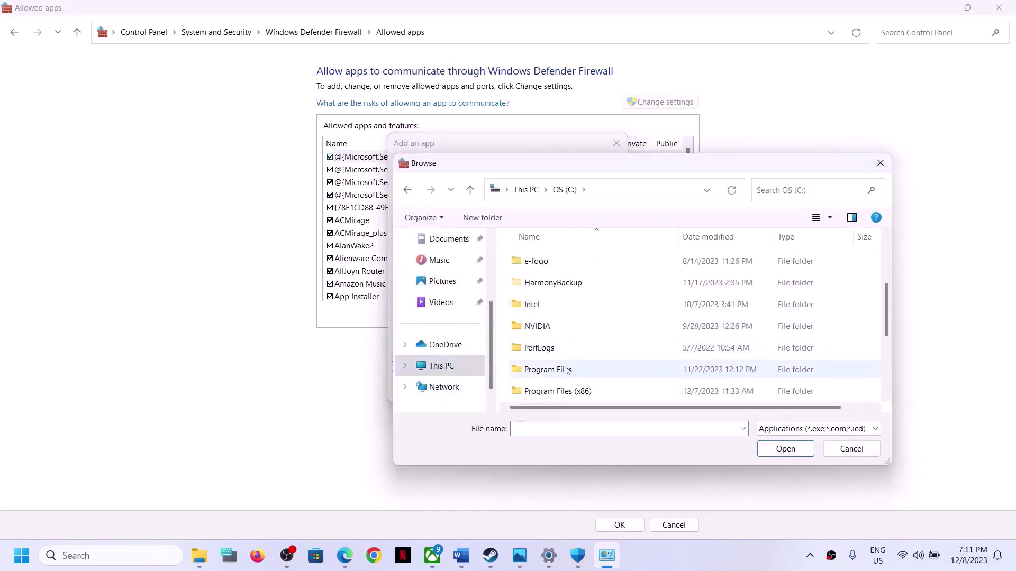
double_click(569, 392)
scroll(570, 361, "down", 7)
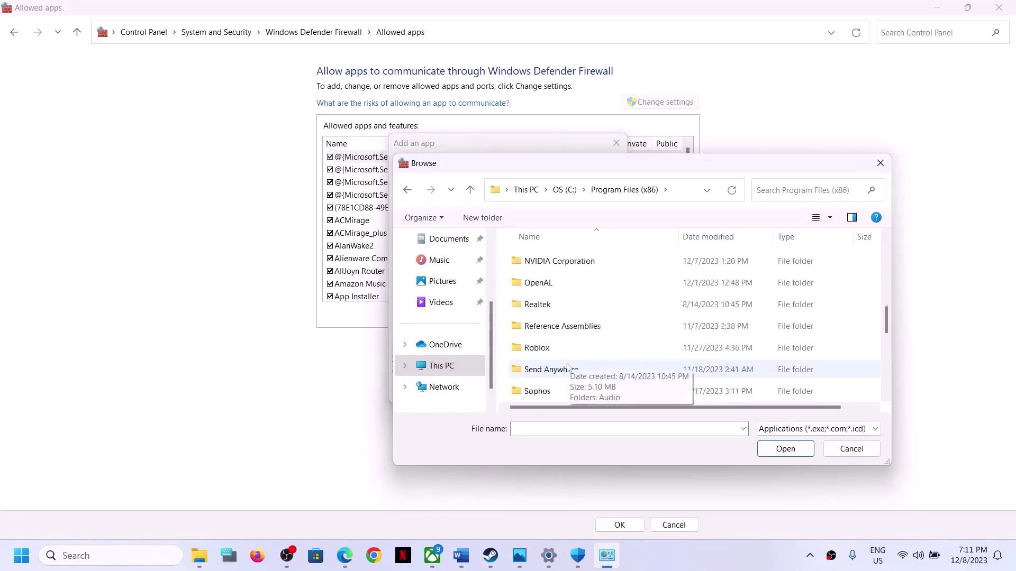
double_click(570, 350)
Open the THE DAY BEFORE game folder under steamapps\common
scroll(577, 351, "down", 3)
scroll(577, 350, "down", 3)
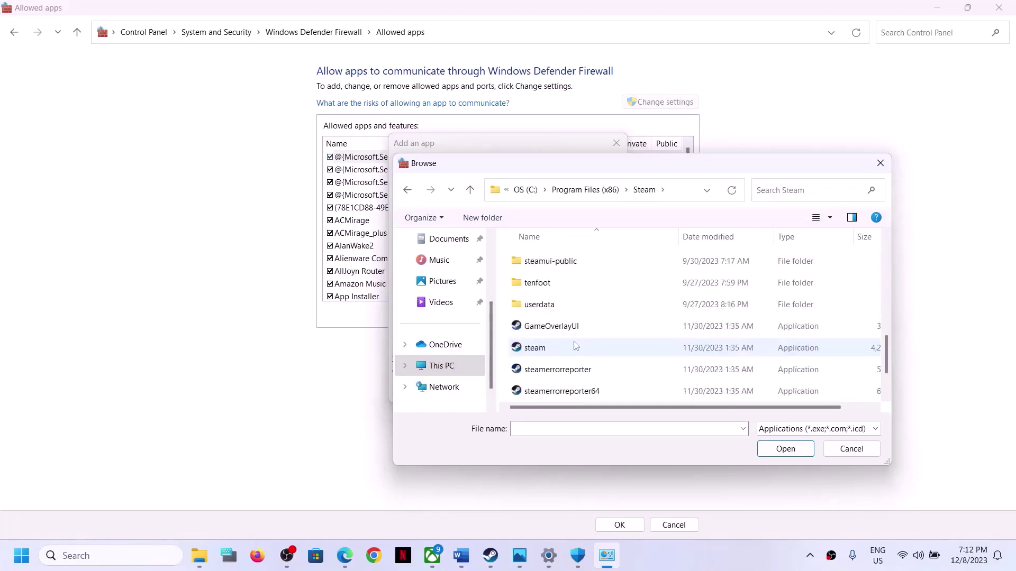
scroll(569, 322, "up", 1)
double_click(558, 280)
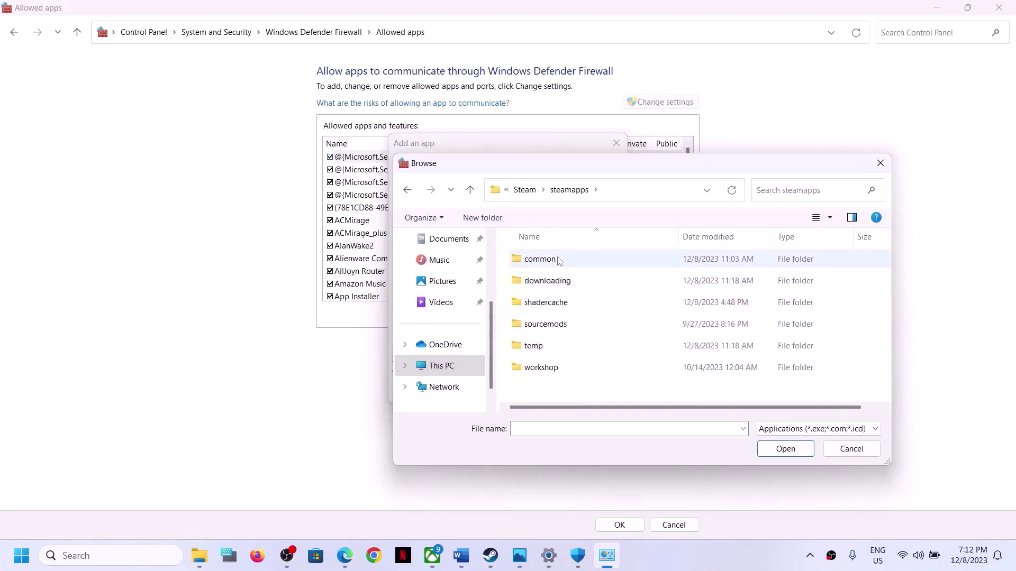
double_click(545, 259)
double_click(554, 347)
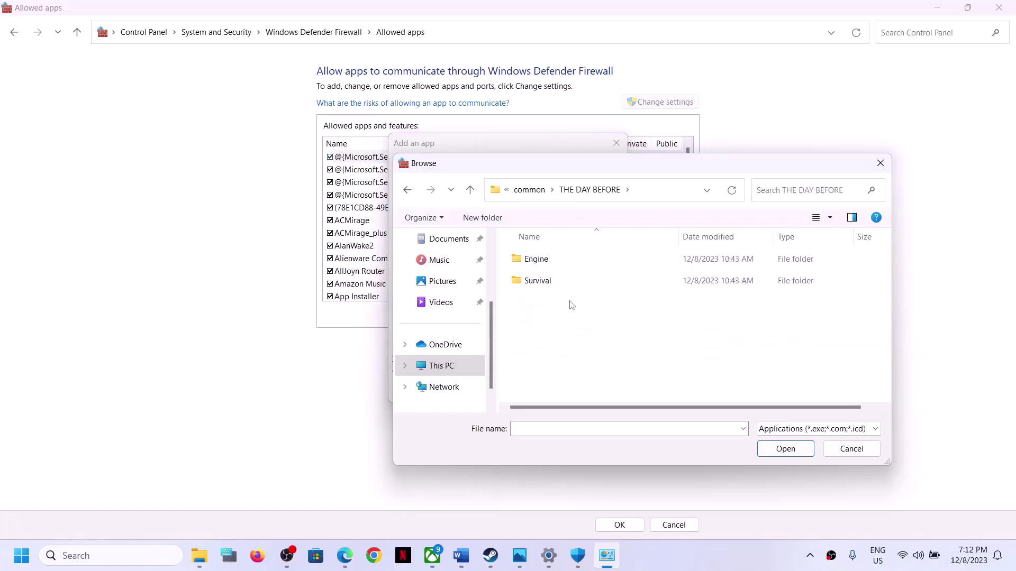
Go into Survival\Binaries\Win64 and try to add the TheDayBefore application to the firewall's allowed apps
double_click(547, 281)
double_click(548, 262)
double_click(550, 265)
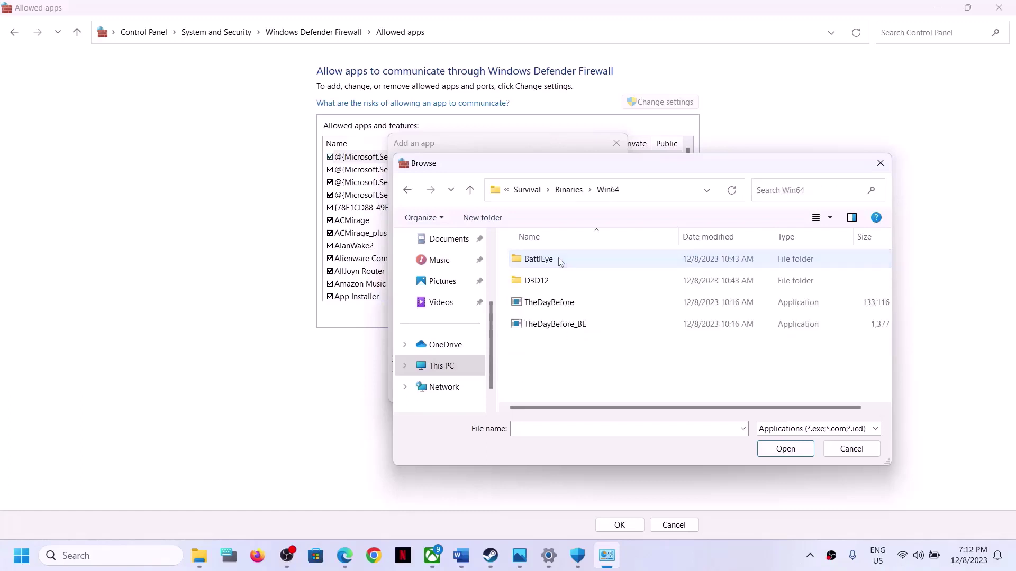
left_click(551, 306)
left_click(781, 448)
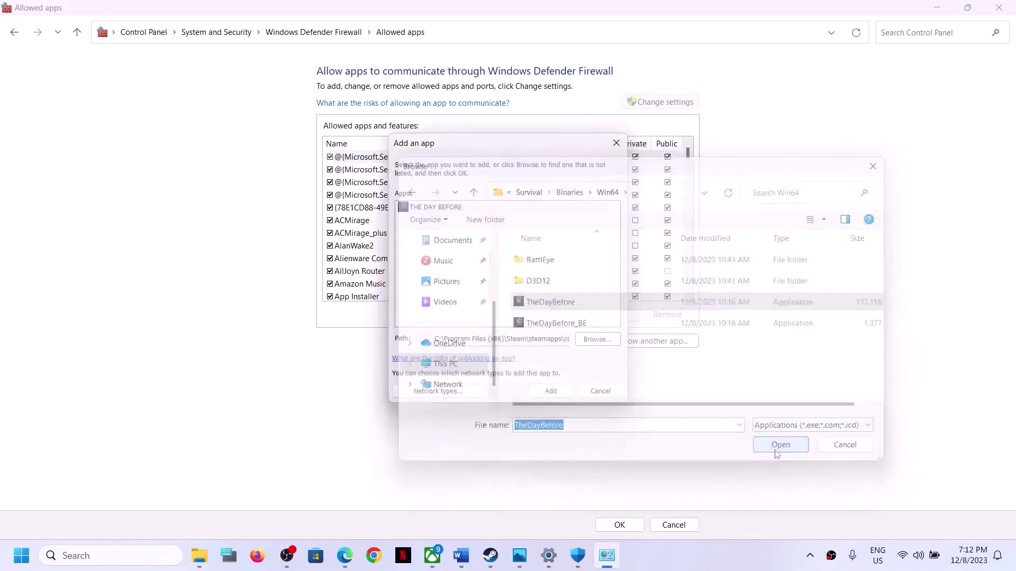
left_click(551, 393)
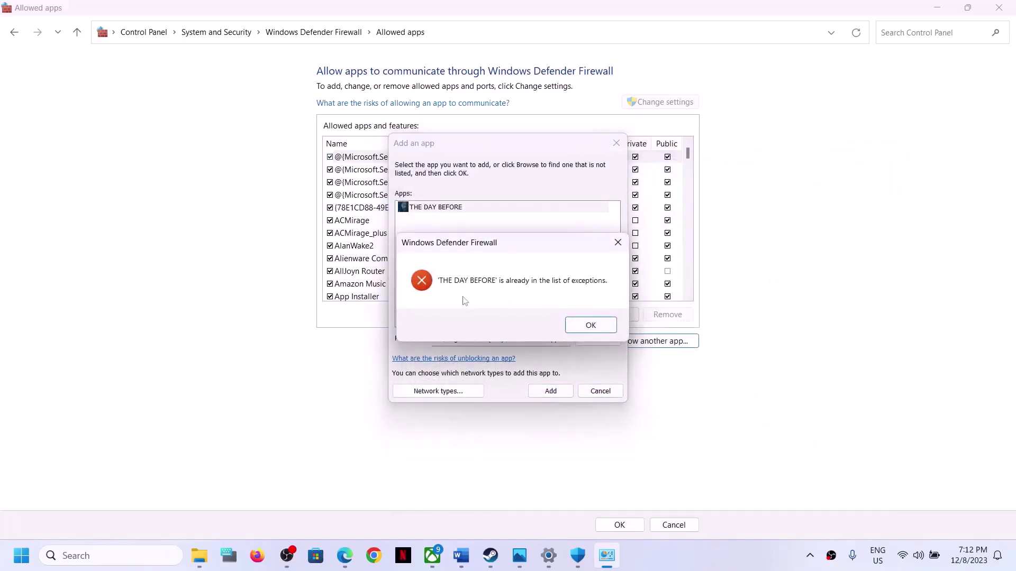
left_click(602, 325)
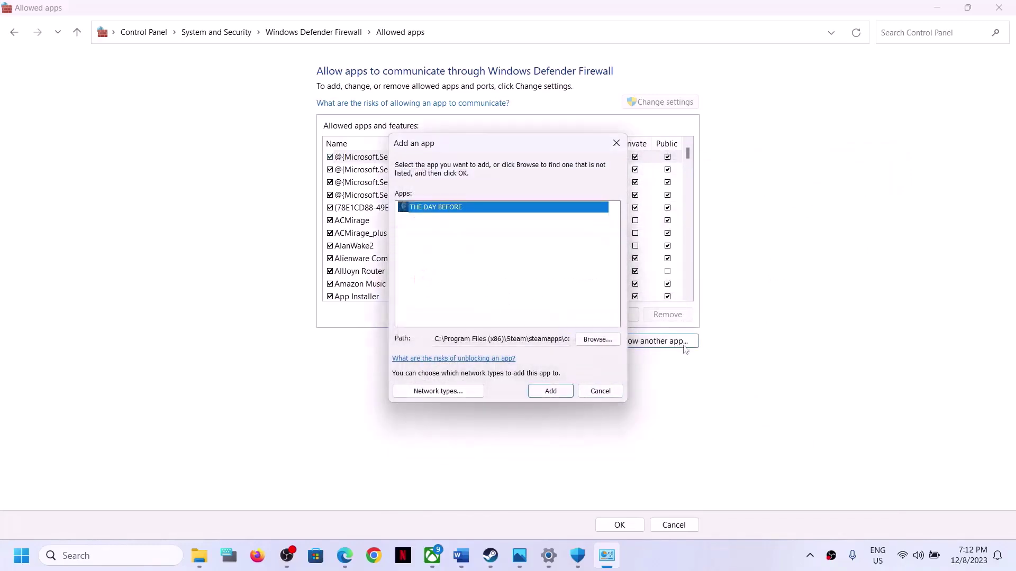
Try to add TheDayBefore_BE from the same Win64 folder to the firewall's allowed apps, and close the add dialog
left_click(609, 343)
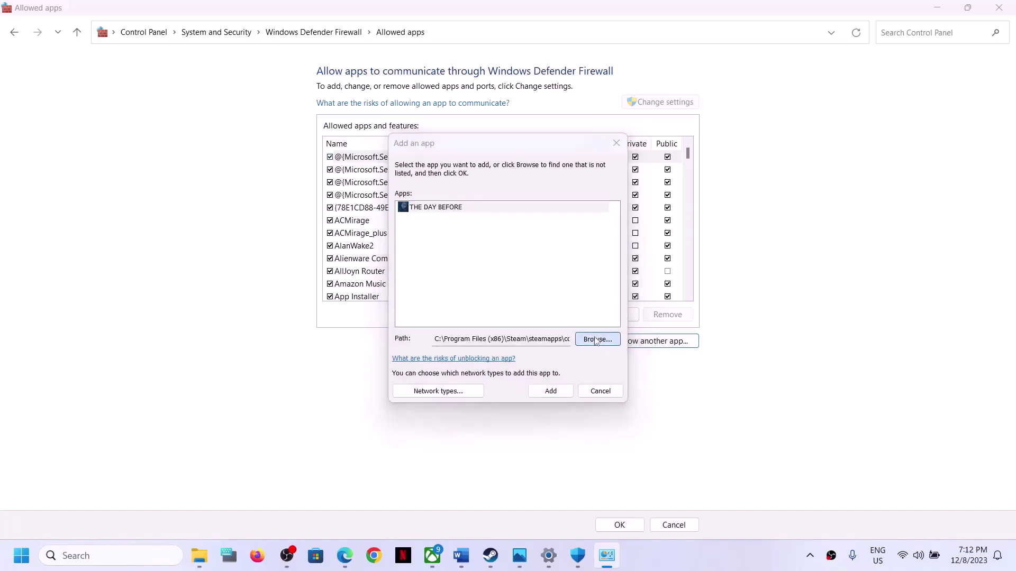
left_click(580, 324)
left_click(782, 452)
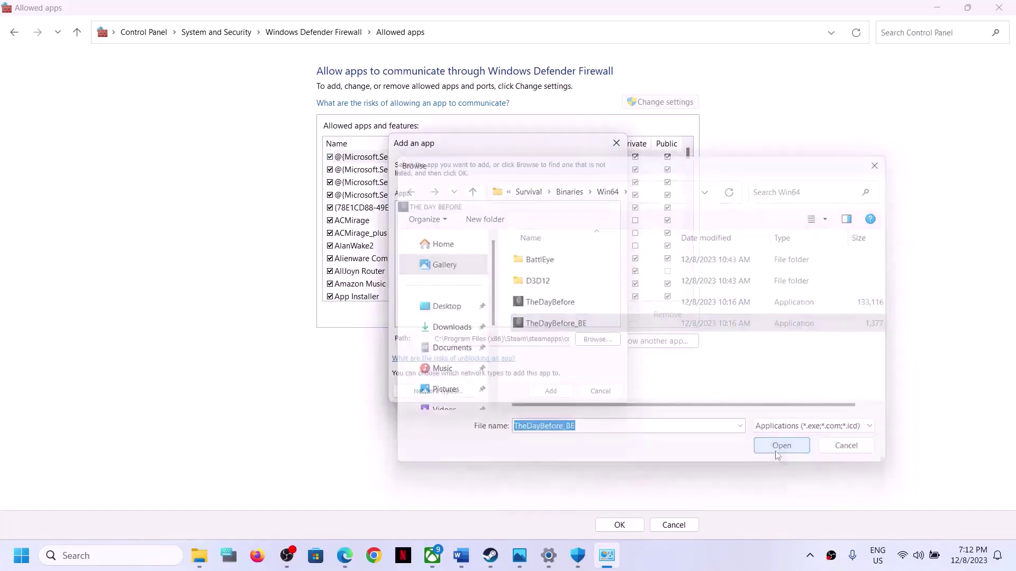
left_click(562, 392)
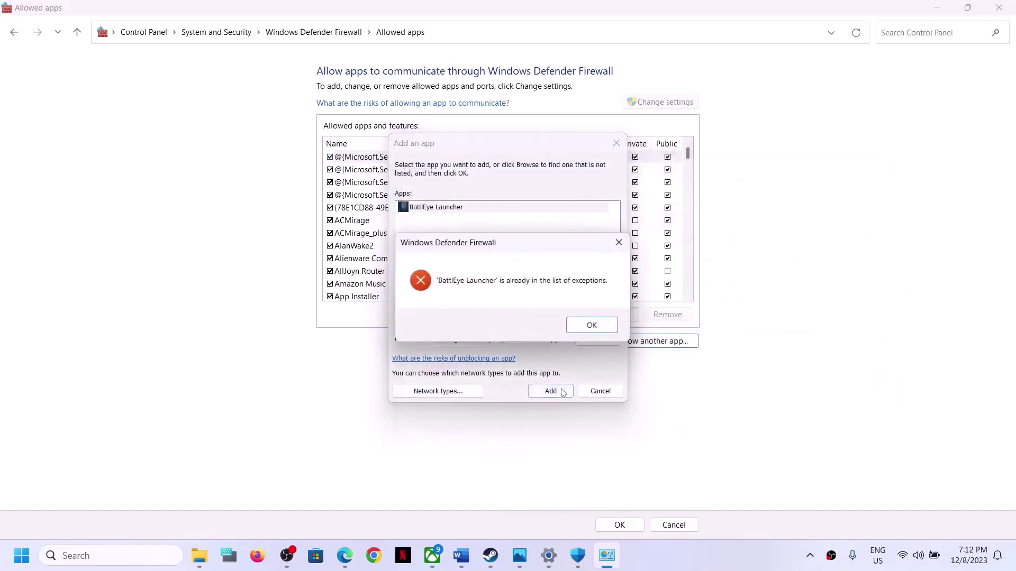
left_click(591, 325)
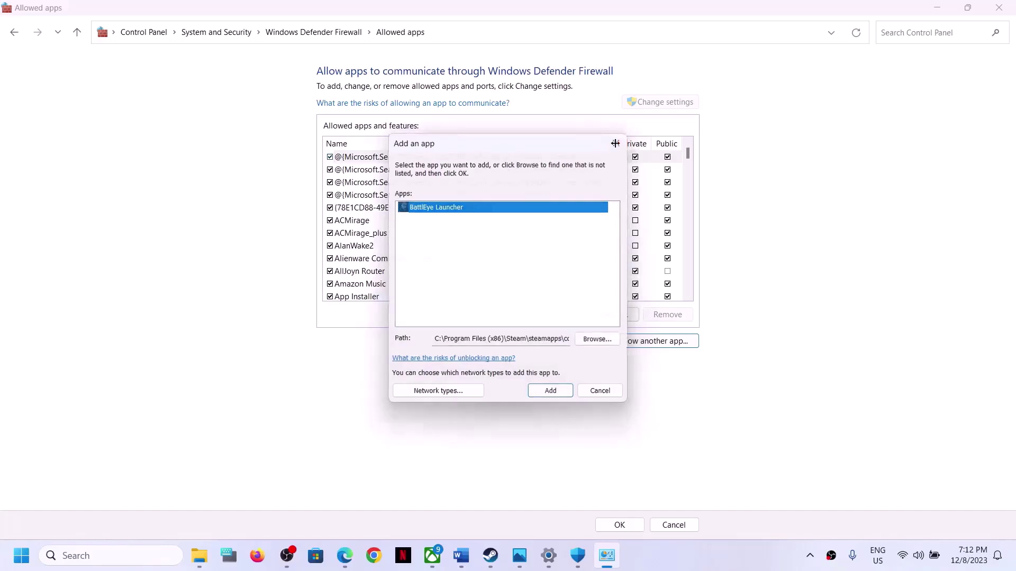
left_click(616, 147)
Locate The Day Before in the firewall's allowed apps list, check its network permissions, and confirm the settings
scroll(439, 254, "down", 4)
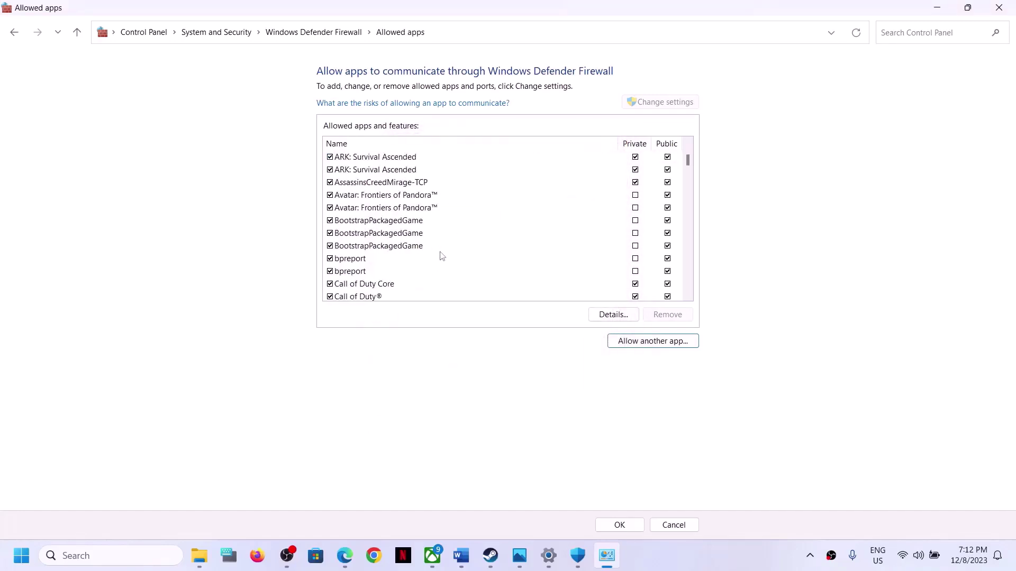
scroll(442, 259, "down", 5)
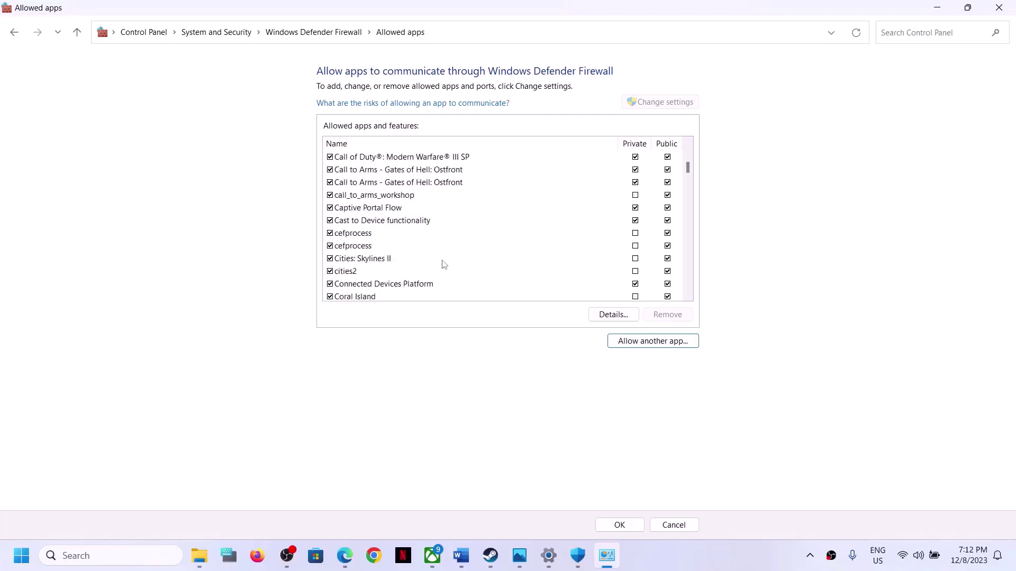
left_click_drag(688, 170, 695, 259)
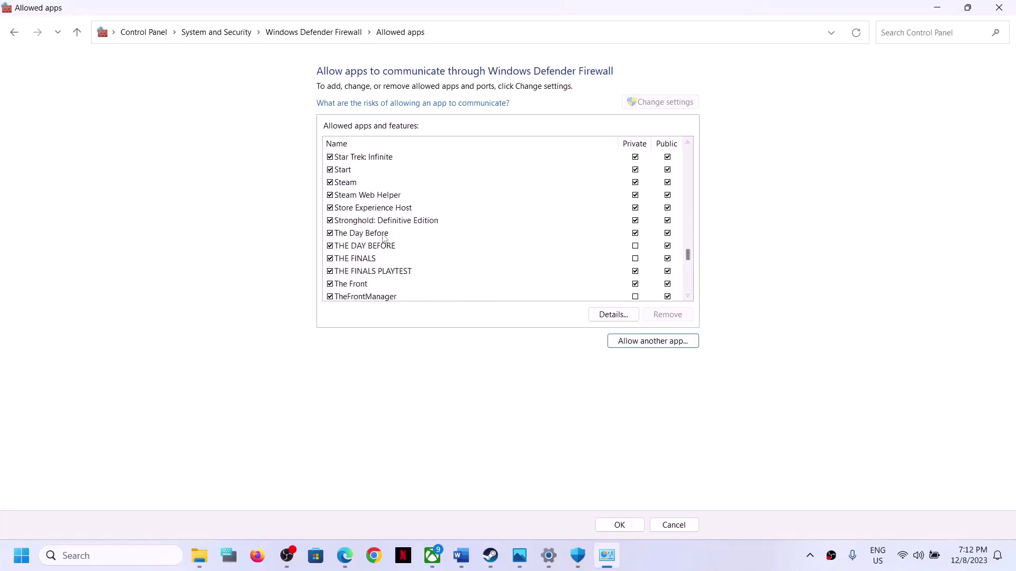
left_click(462, 239)
left_click(620, 524)
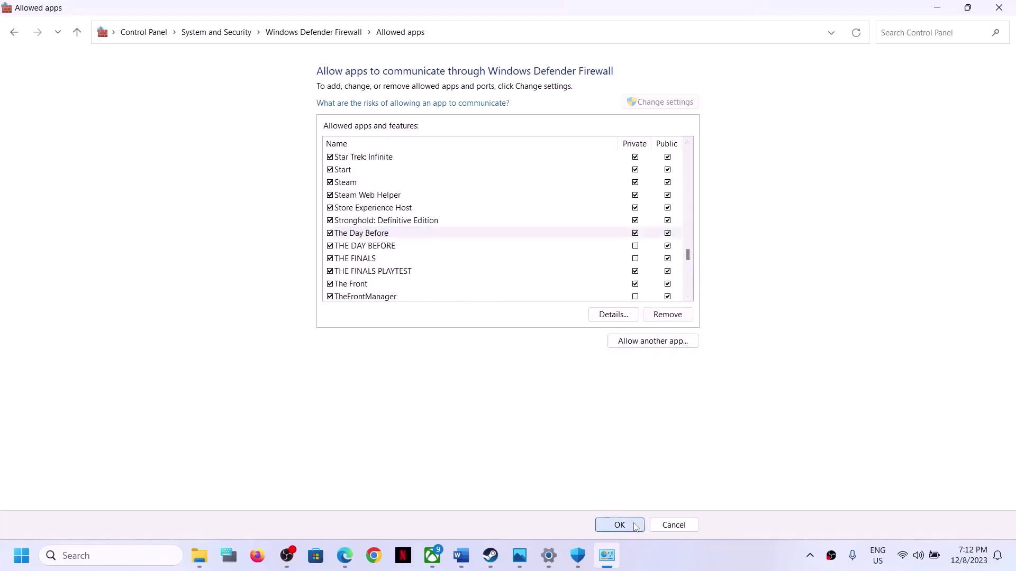
Close the Control Panel, Windows Security and Settings windows
left_click(1000, 6)
left_click(1001, 6)
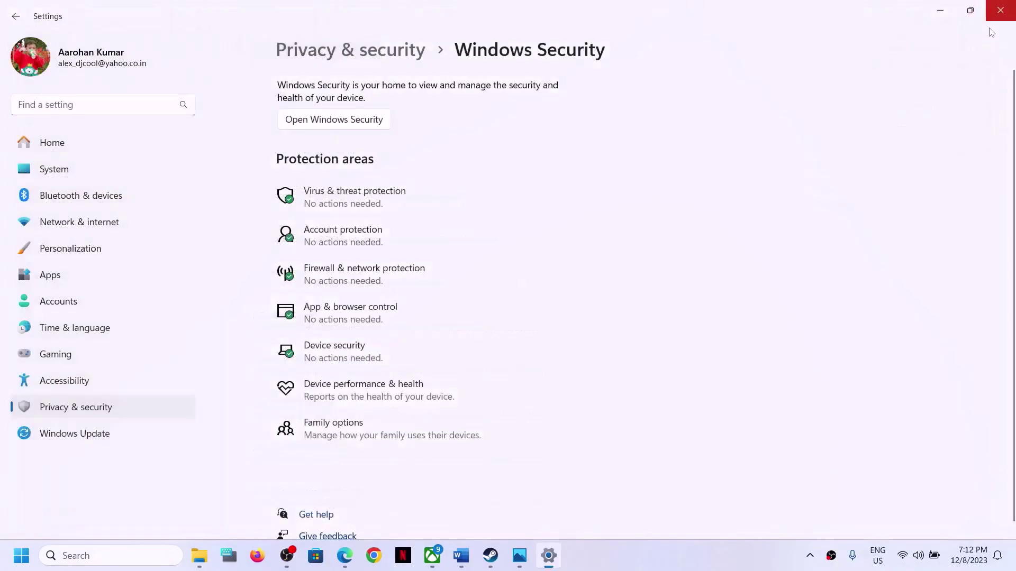
left_click(1002, 7)
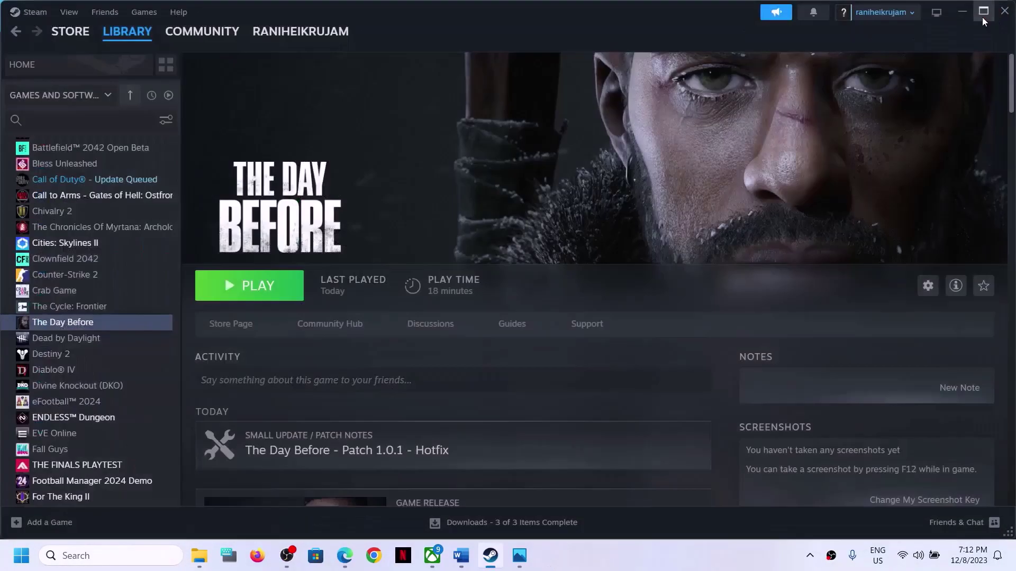
Switch to the Word document and read Step 6 on clean graphics driver installation, including the NVIDIA and AMD links
left_click(460, 560)
scroll(304, 333, "down", 2)
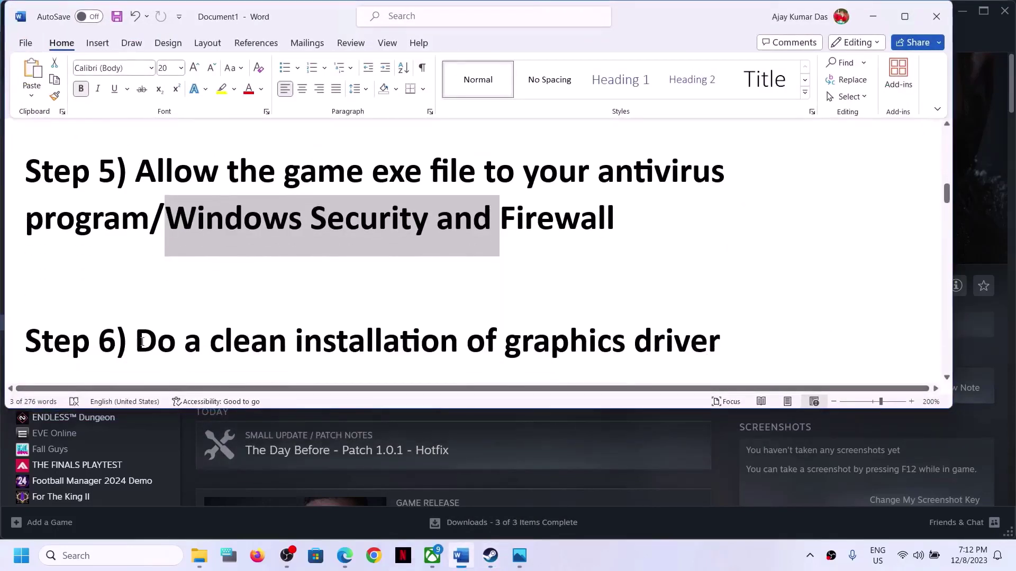
scroll(143, 342, "down", 2)
left_click_drag(146, 210, 720, 214)
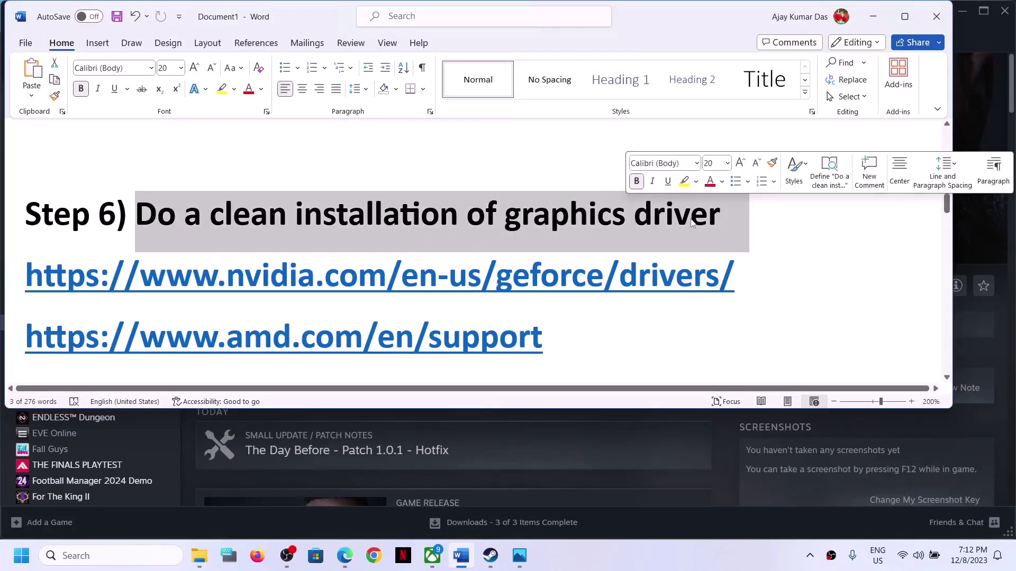
left_click(418, 284)
left_click_drag(418, 284, 603, 274)
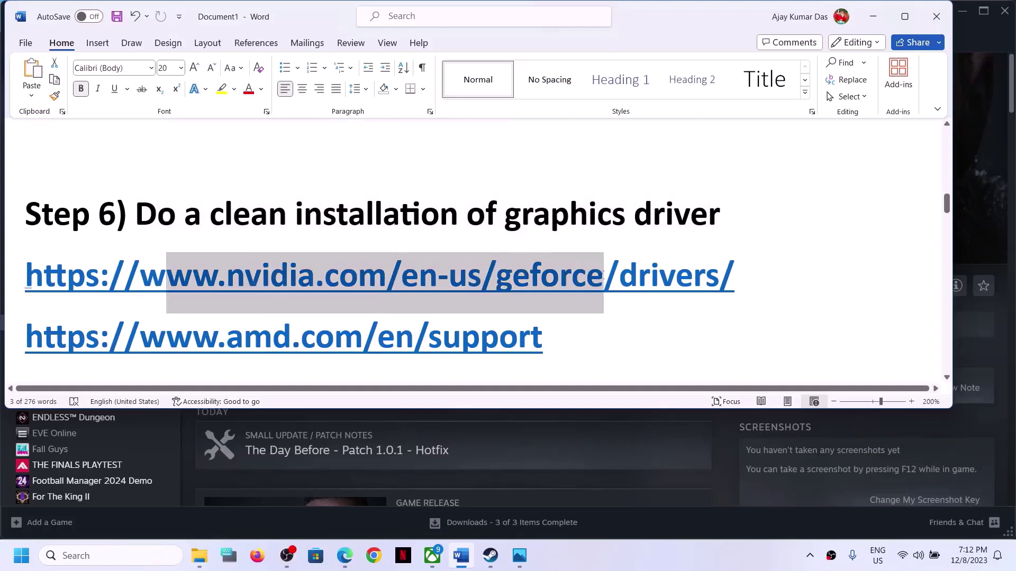
left_click_drag(229, 347, 626, 335)
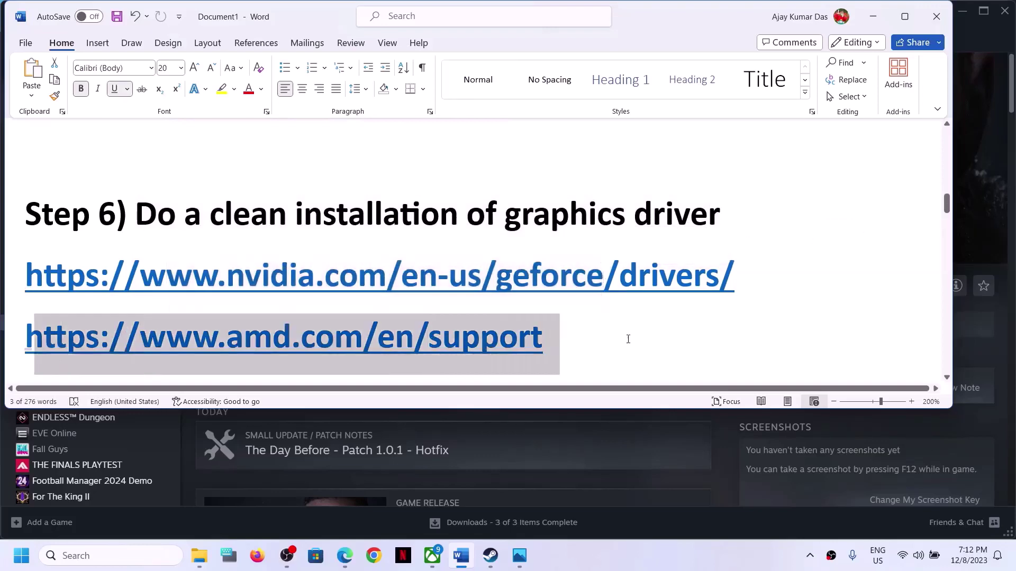
left_click(568, 338)
left_click(490, 556)
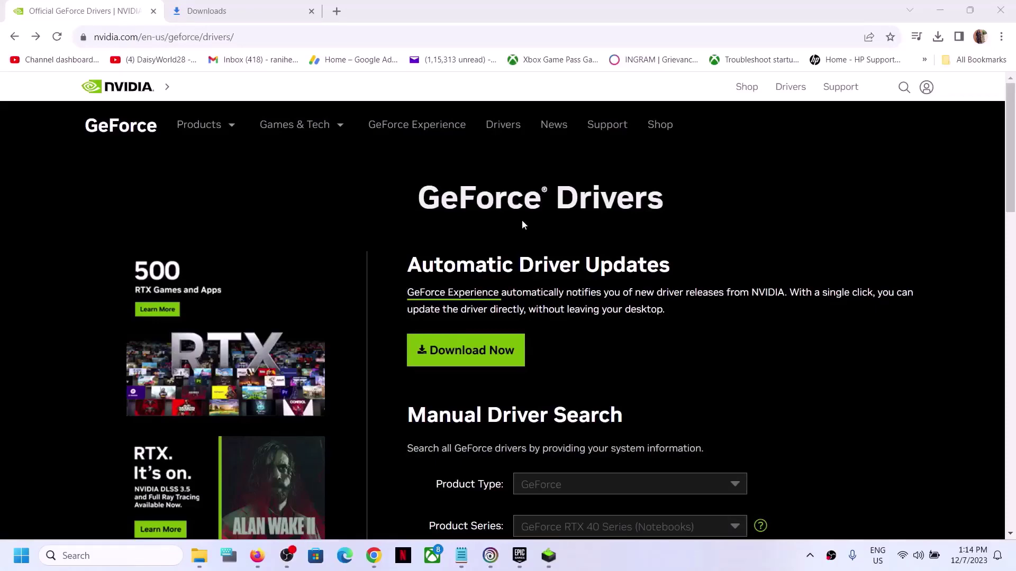
Set the NVIDIA manual driver search to GeForce RTX 30 Series (Notebooks), GeForce RTX 3050 Laptop GPU and Windows 11
scroll(704, 343, "down", 6)
scroll(703, 358, "up", 1)
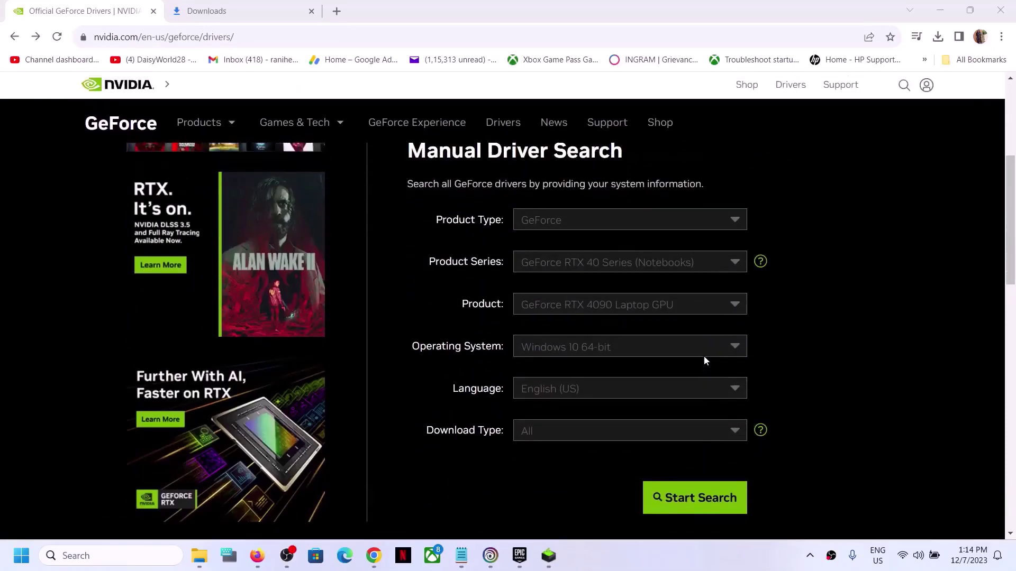
left_click(575, 262)
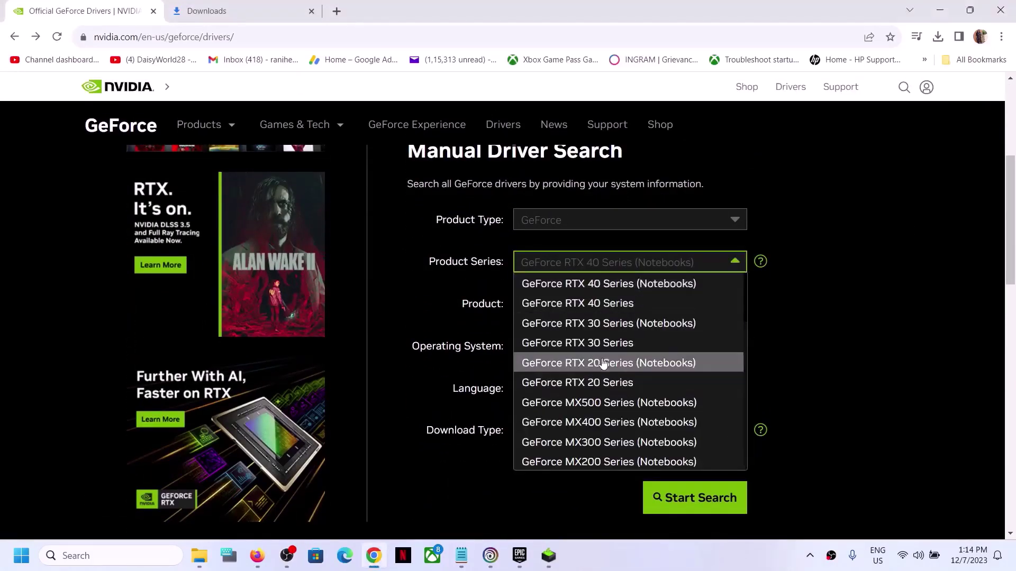
left_click(637, 323)
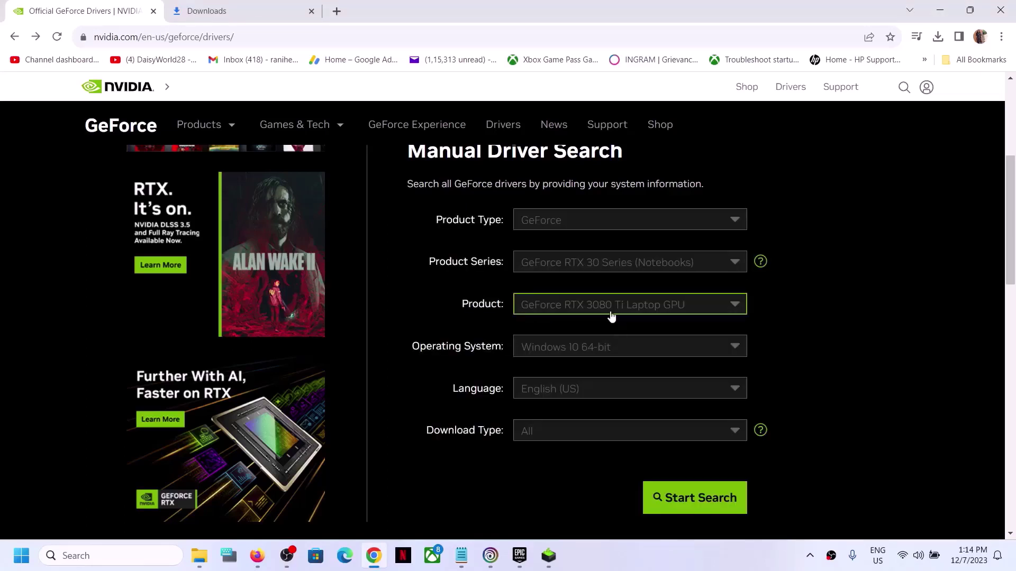
left_click(611, 314)
left_click(609, 444)
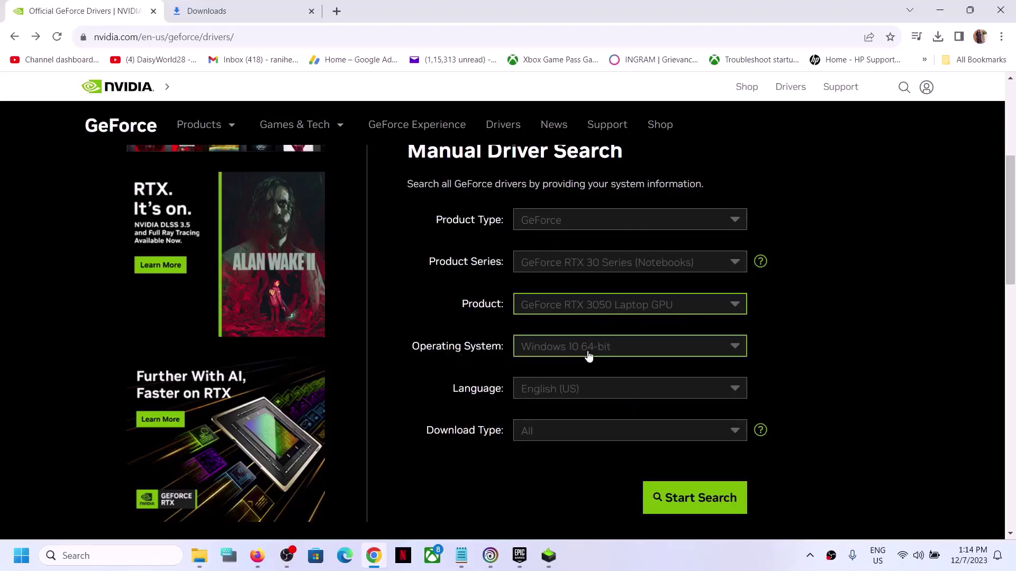
left_click(593, 352)
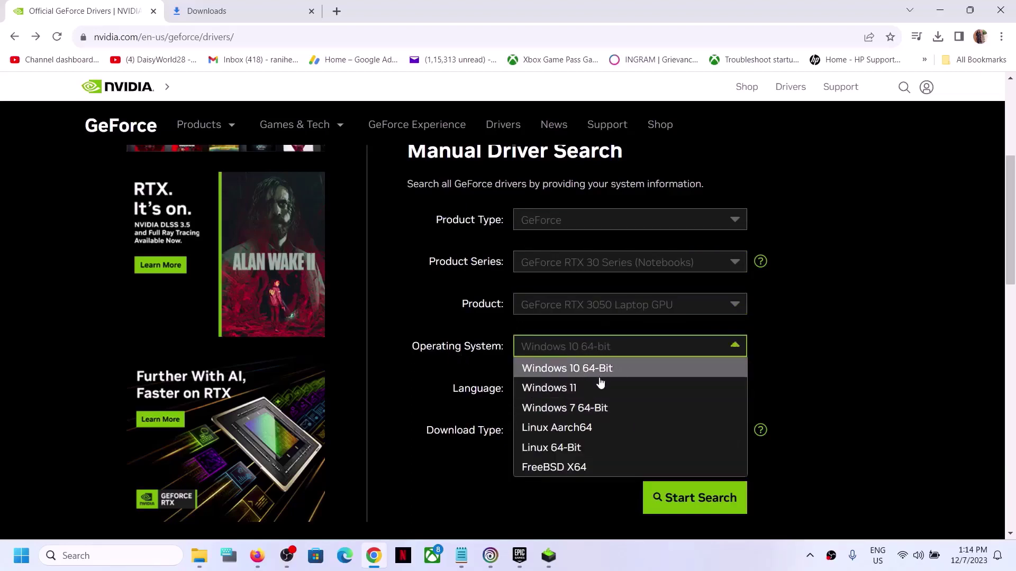
left_click(594, 389)
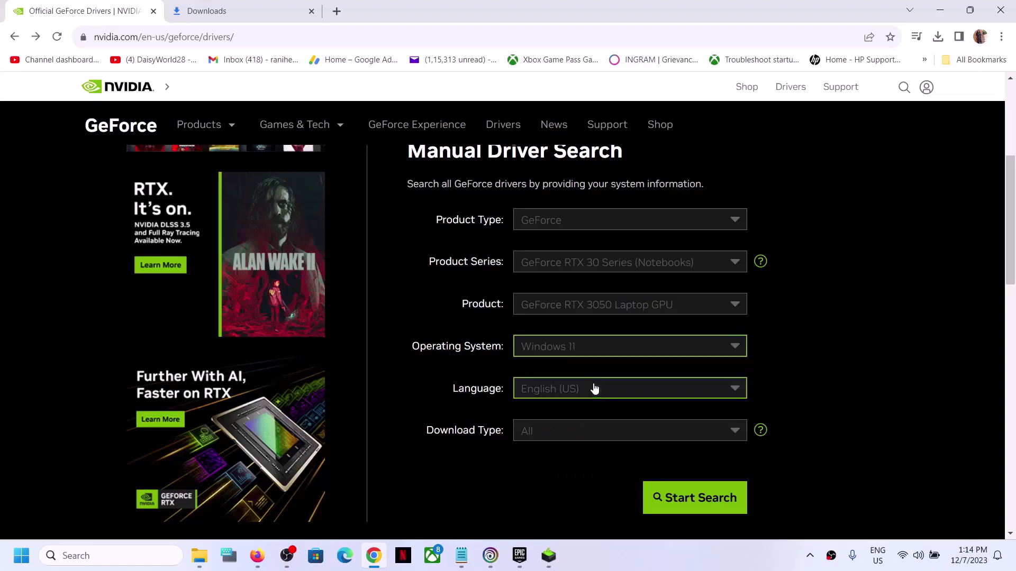
Run the driver search and locate the newest GeForce Game Ready Driver in the results
left_click(701, 497)
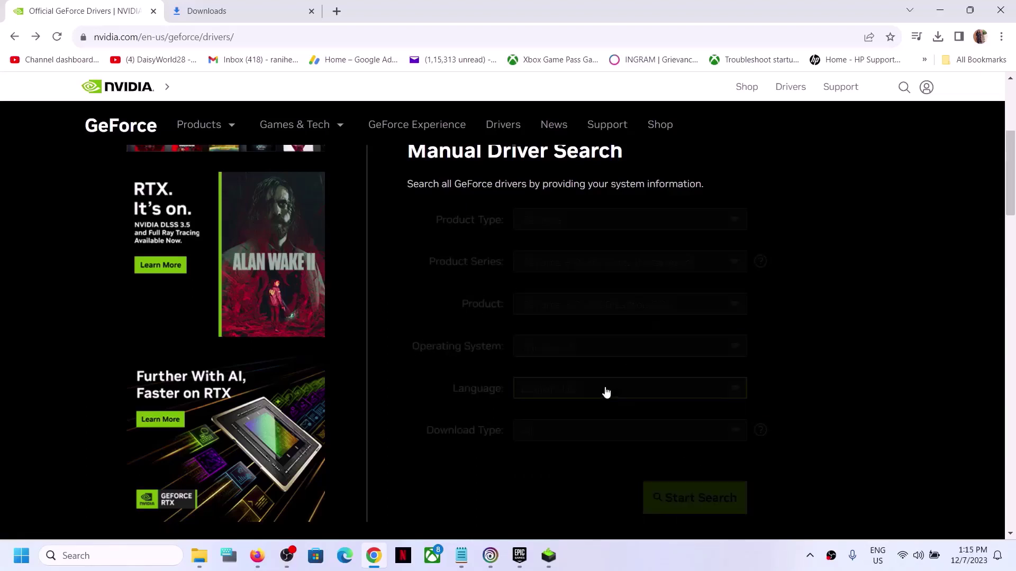
scroll(506, 382, "down", 1)
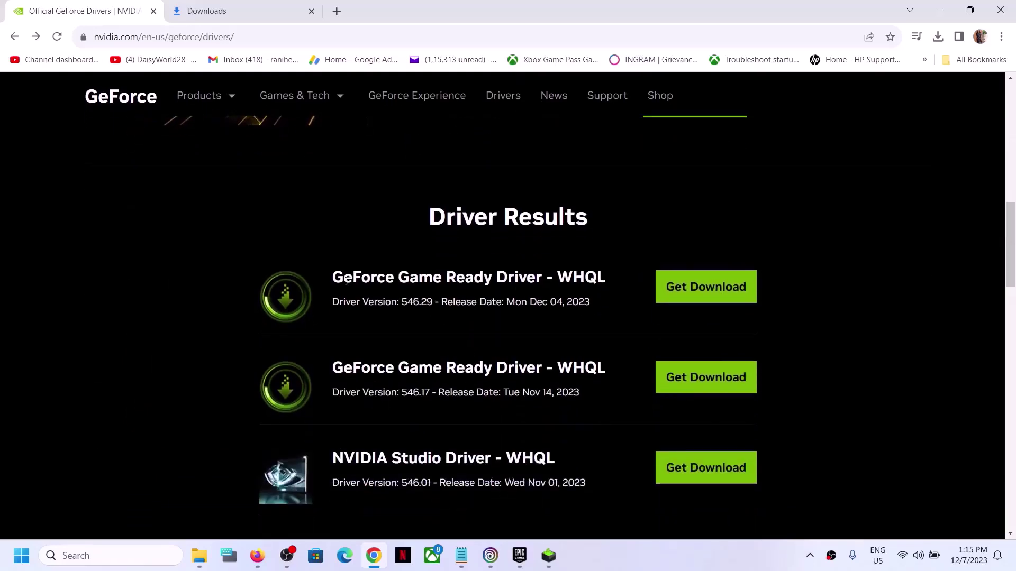
left_click_drag(334, 278, 489, 279)
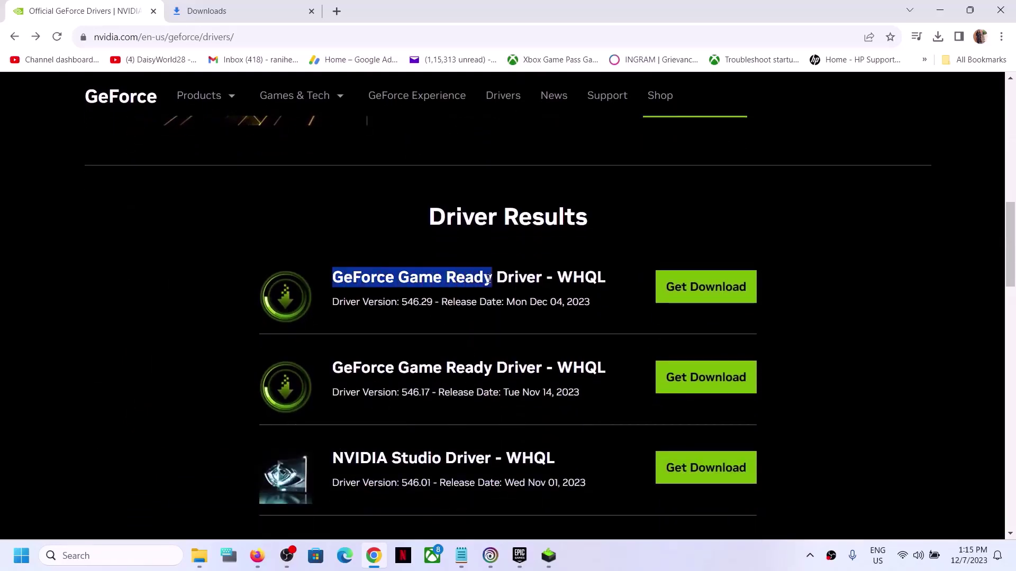
Download the GeForce Game Ready Driver version 546.29 from its results page and launch the downloaded installer
left_click_drag(334, 299, 399, 304)
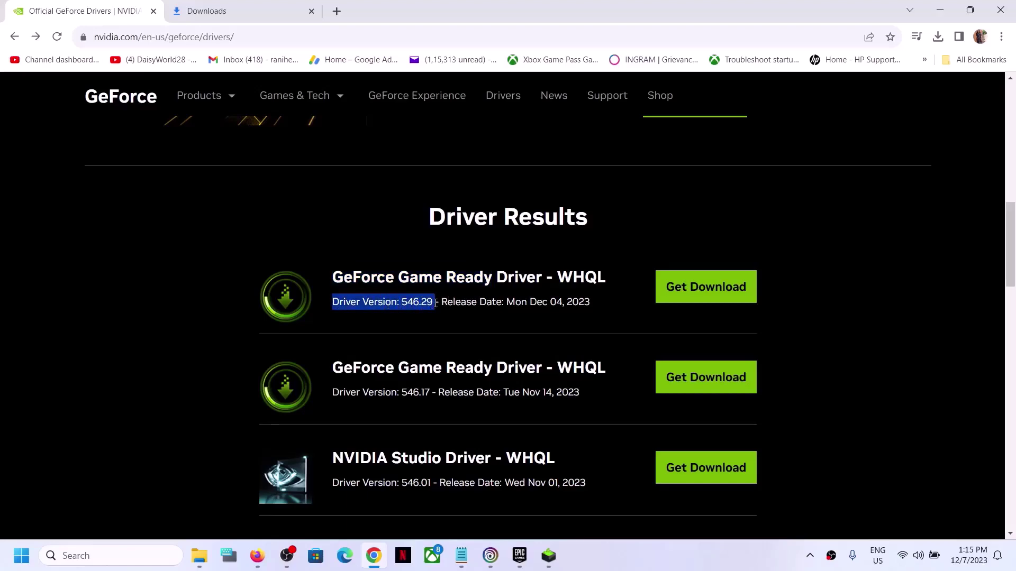
left_click(714, 291)
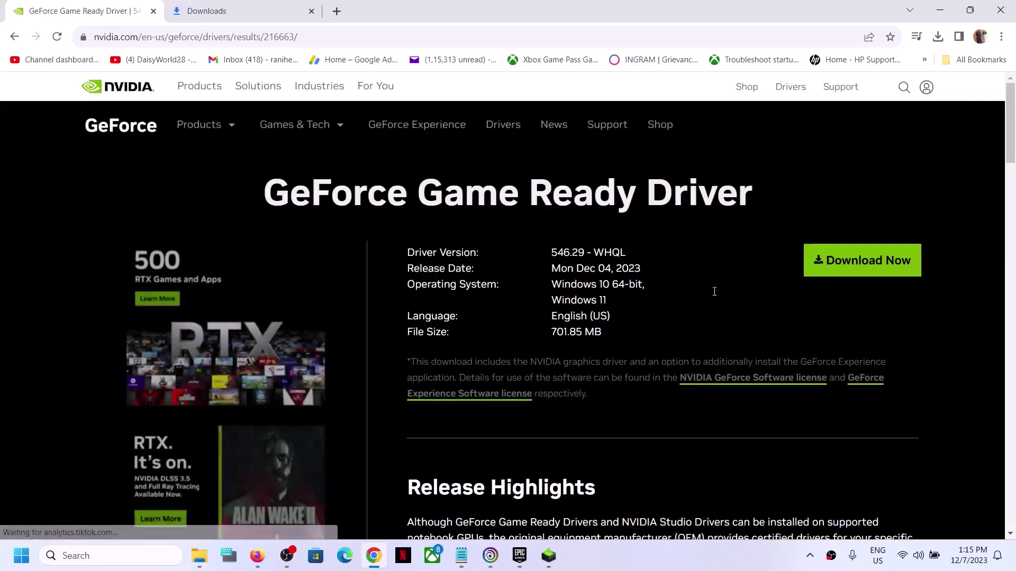
left_click(865, 261)
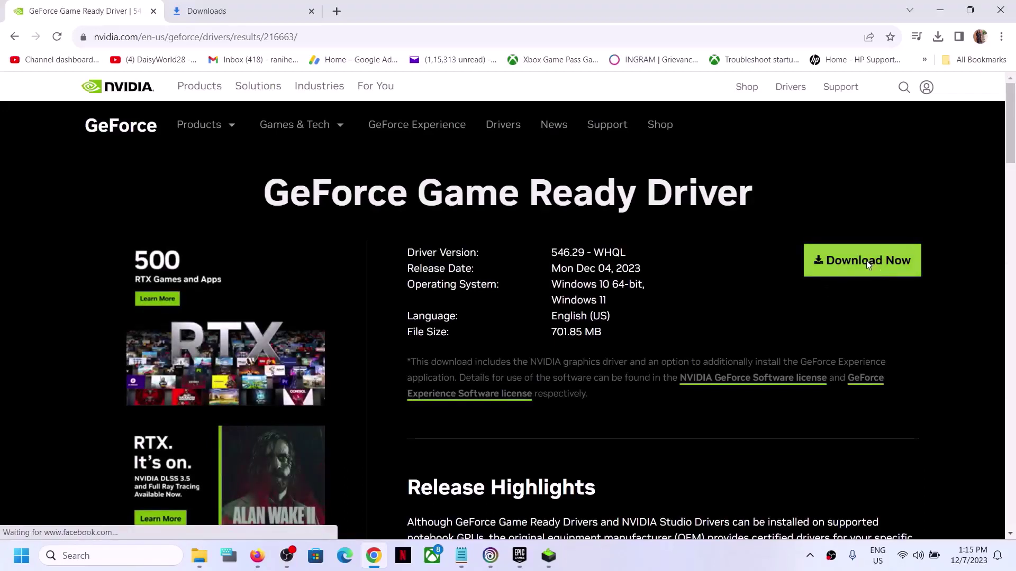
left_click(938, 37)
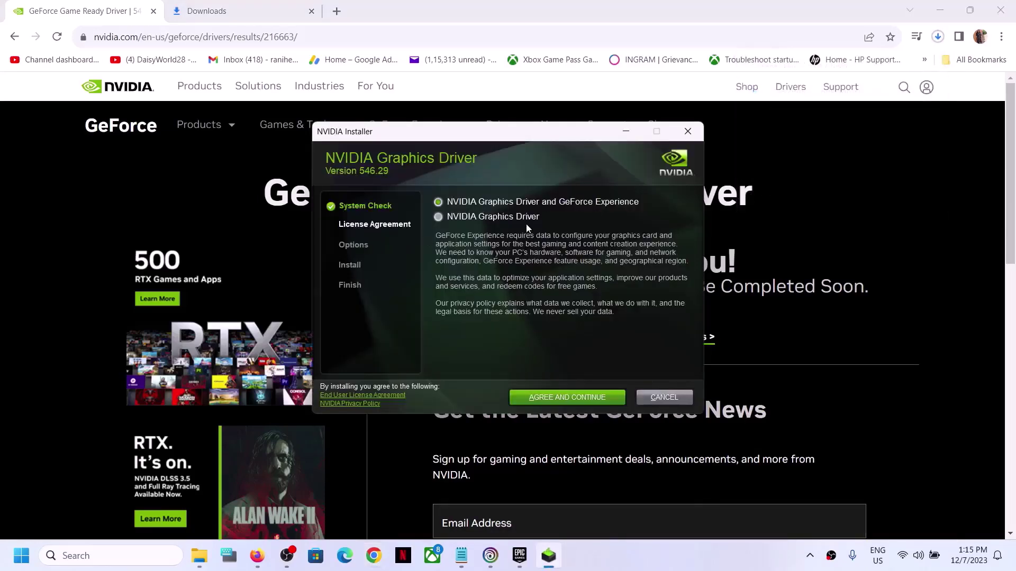
Accept the NVIDIA licence, choose Custom (Advanced) with Perform a clean installation enabled, and start the driver installation
left_click(555, 397)
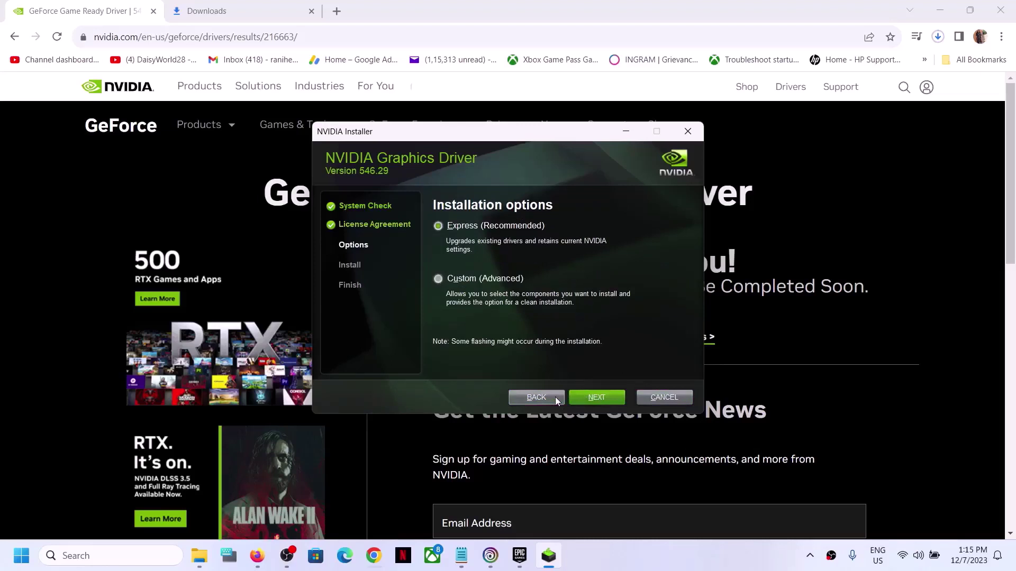
left_click(442, 279)
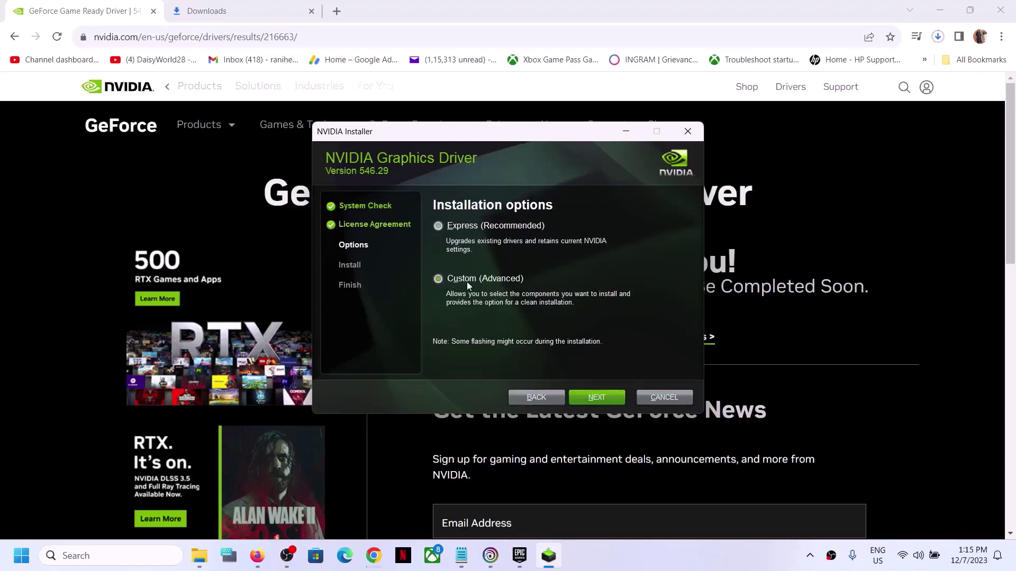
left_click(586, 391)
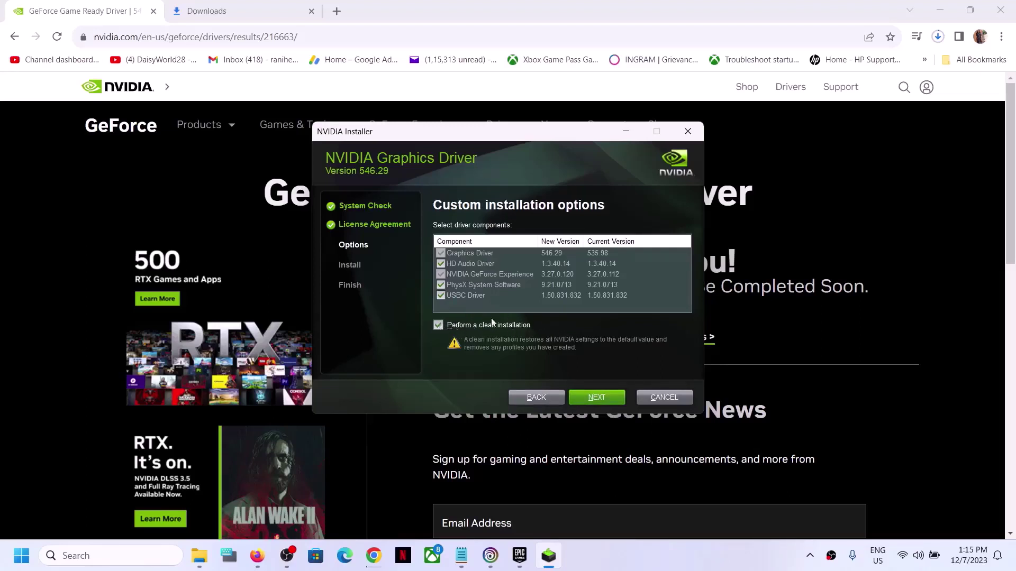
left_click(598, 397)
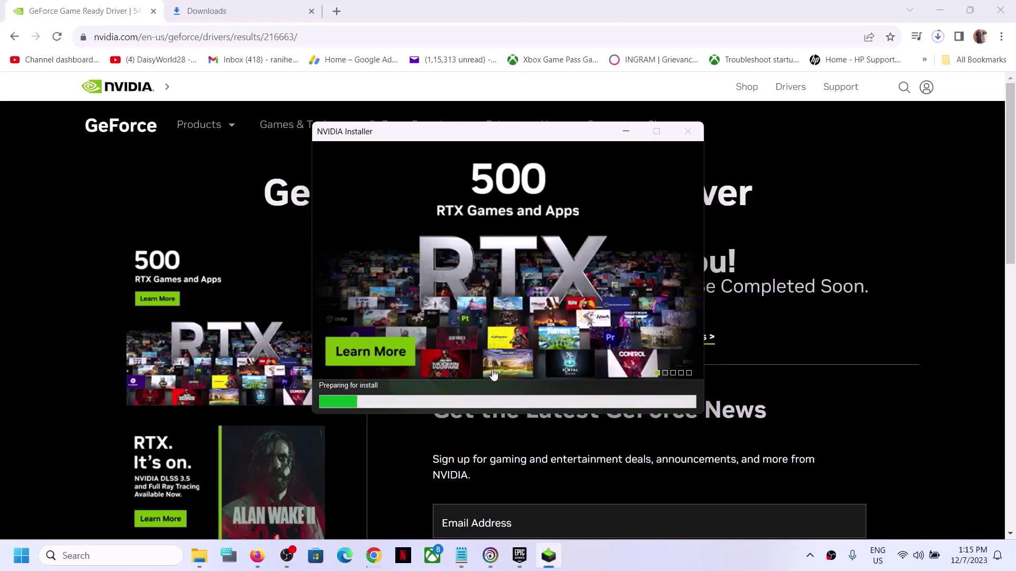
Switch to the Word document and remove "both steam & game pass users" from the Step 7 heading
left_click(647, 562)
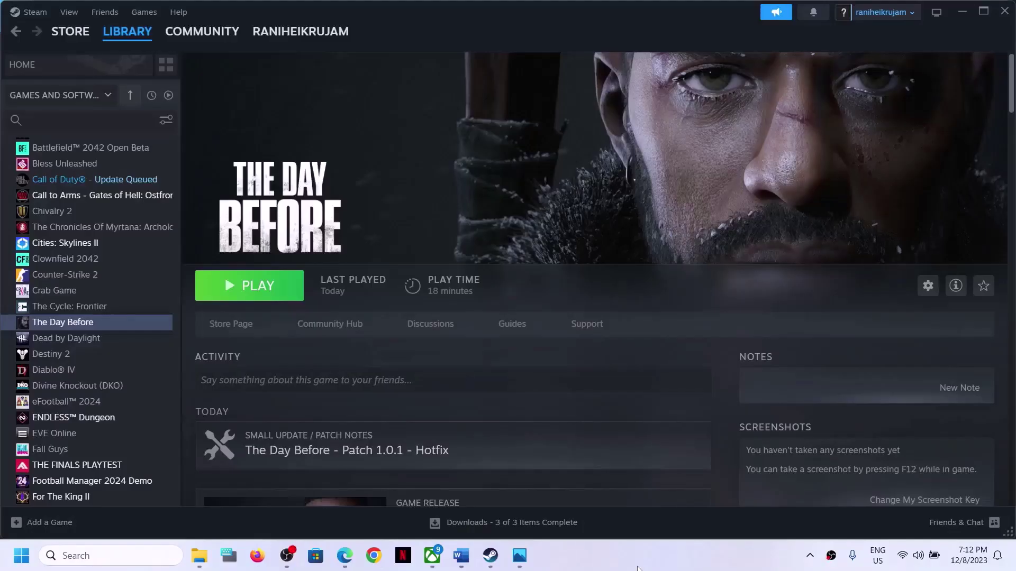
left_click(461, 555)
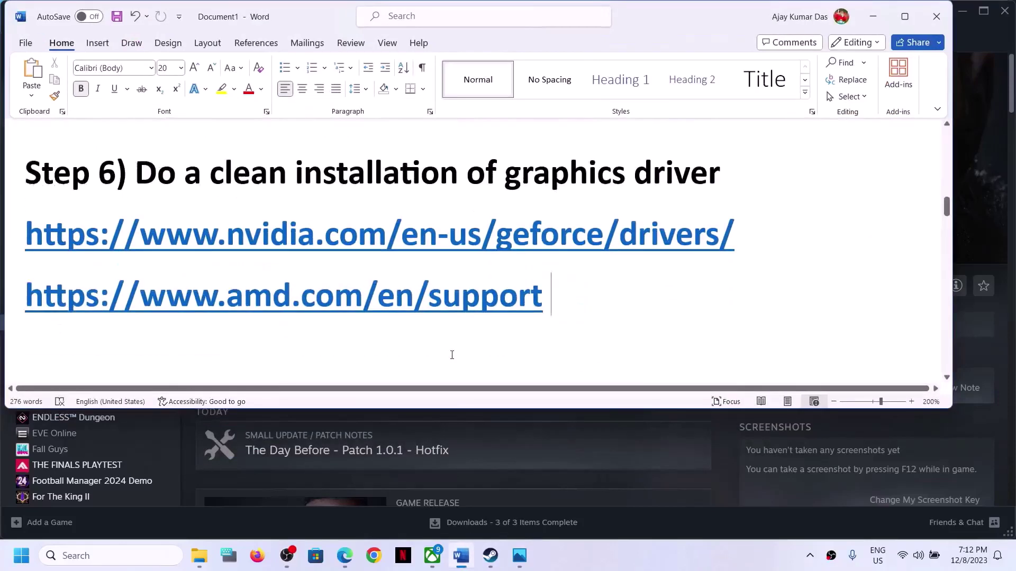
scroll(452, 354, "down", 3)
left_click_drag(187, 271, 711, 298)
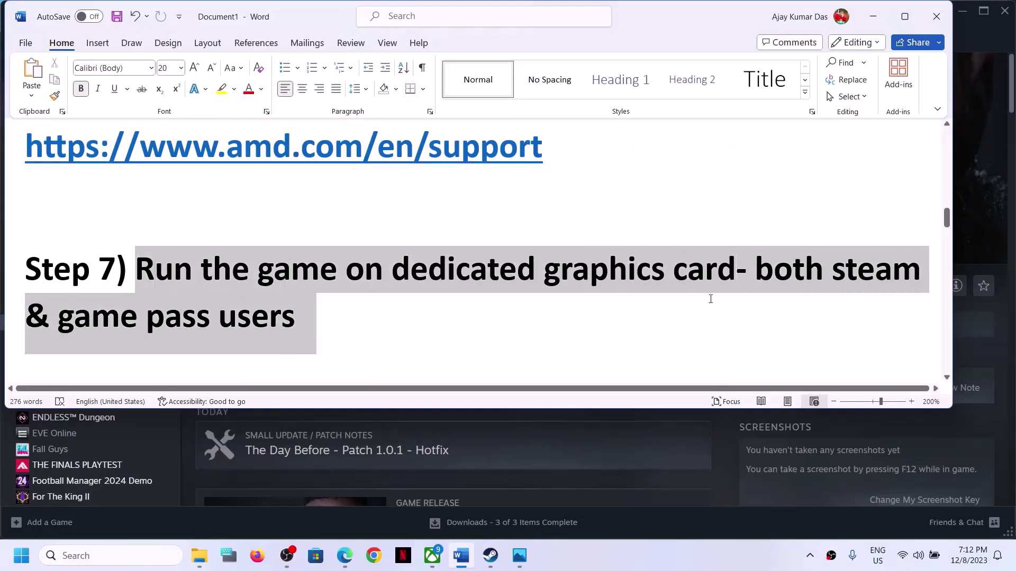
key("Right")
mouse_move(755, 269)
left_mouse_down()
mouse_move(771, 269)
mouse_move(748, 270)
left_mouse_up()
key("BackSpace")
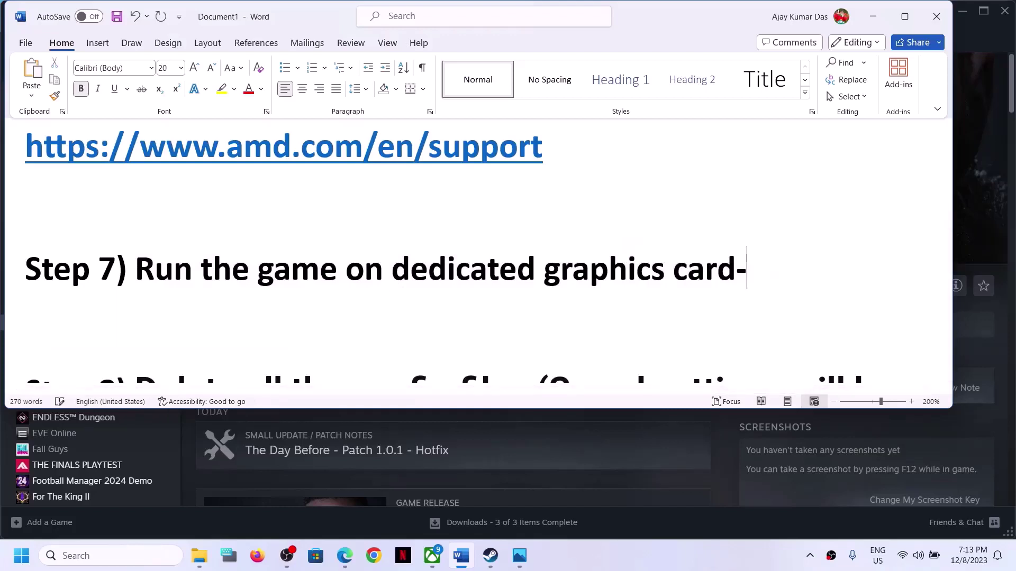
Copy the word "graphics" from Step 7, search Windows for "graphics settings" and open the Graphics settings page
double_click(598, 278)
right_click(598, 278)
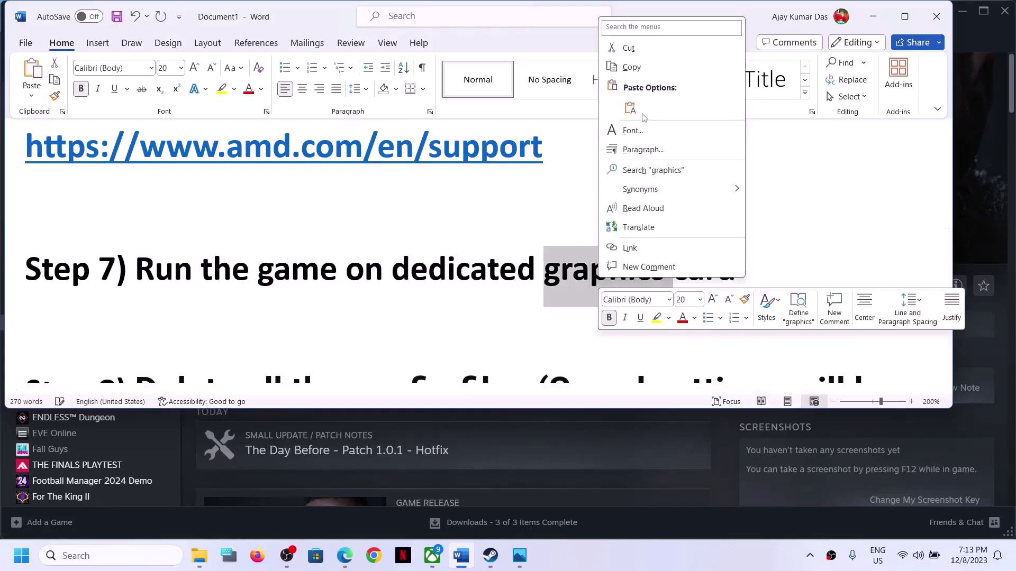
left_click(656, 68)
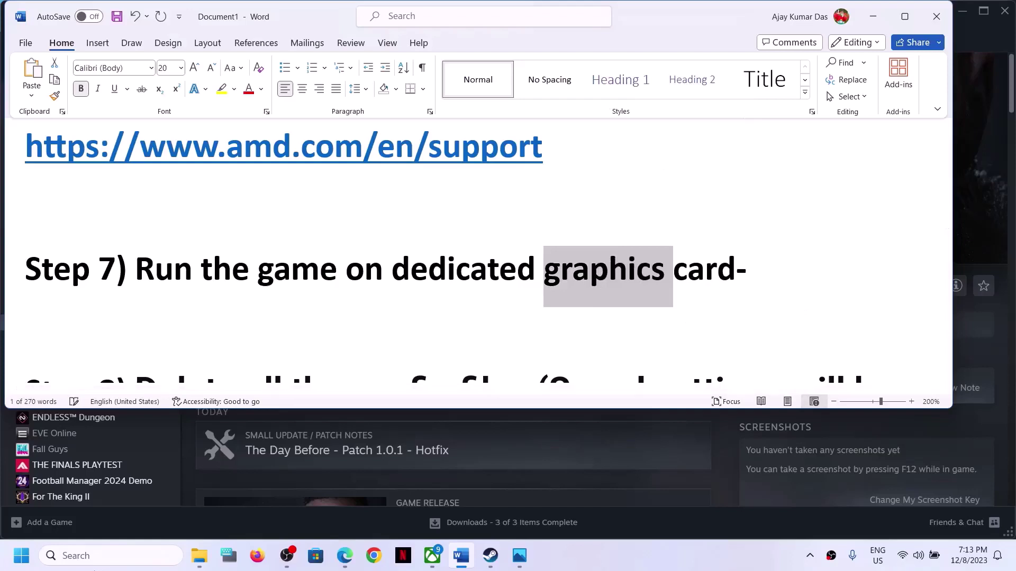
left_click(100, 556)
key("ctrl+v")
type("settings")
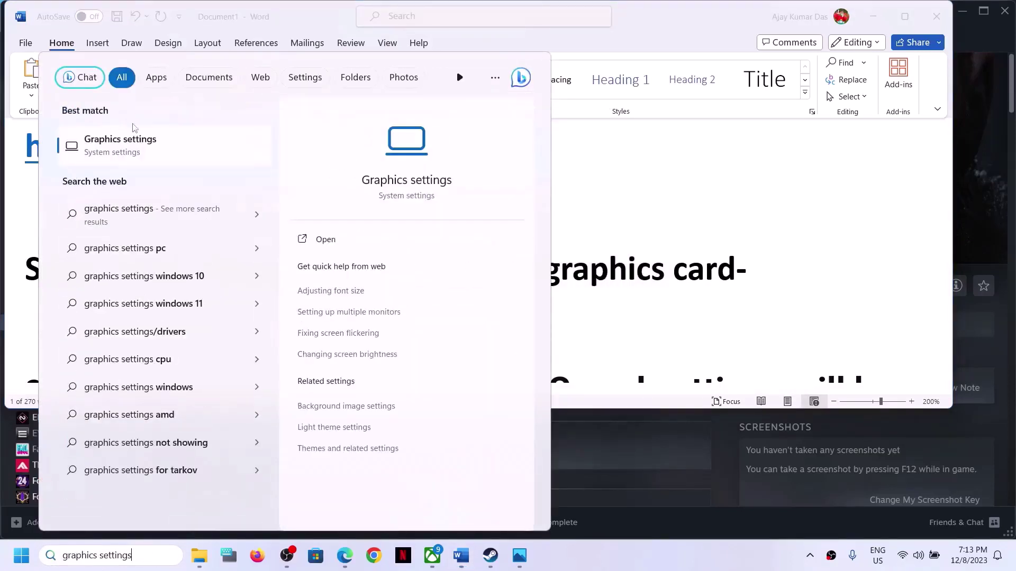
left_click(121, 145)
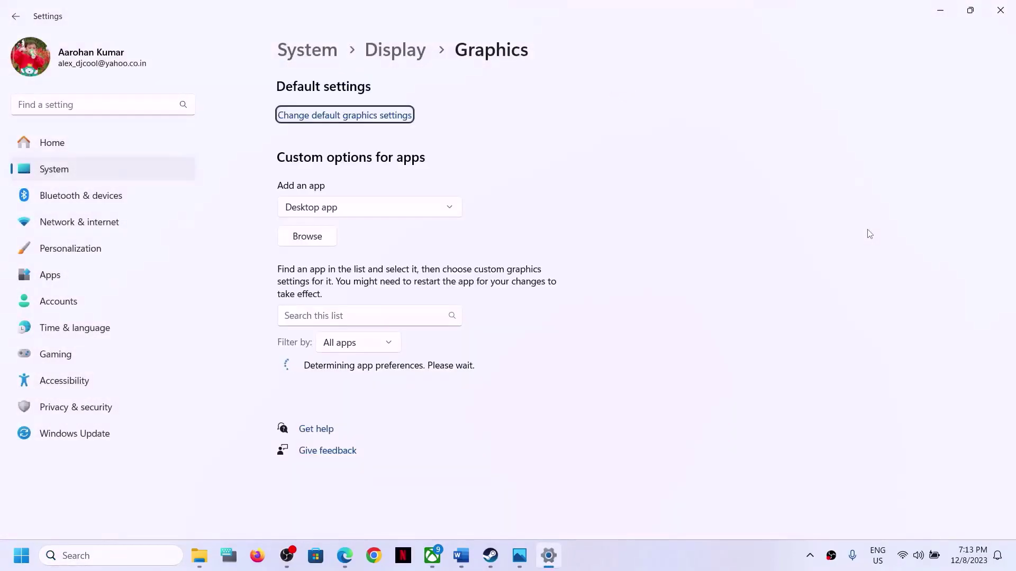
Start adding a desktop app to the custom graphics options and browse to C:\Program Files (x86)\Steam
left_click(308, 242)
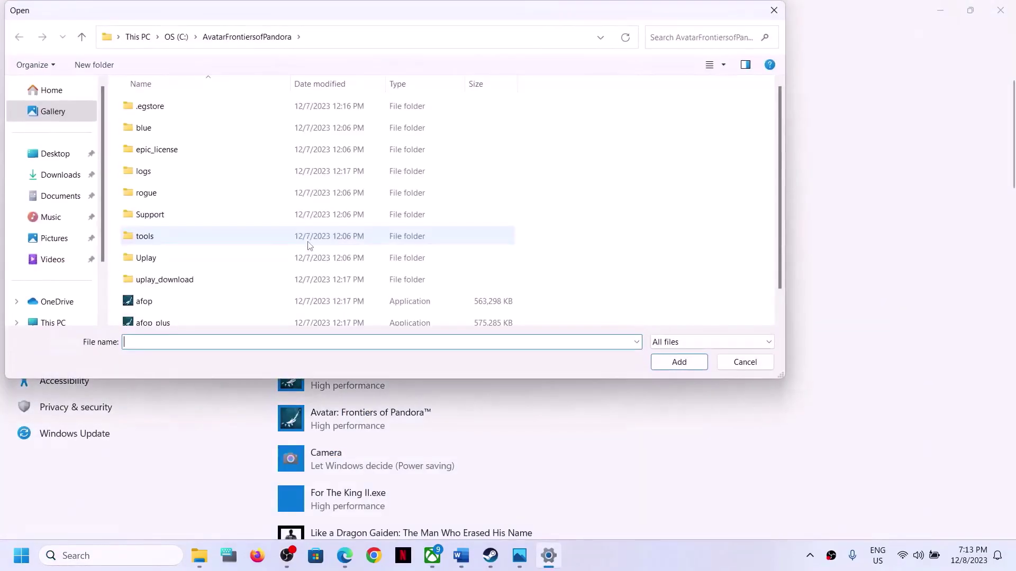
left_click(56, 323)
double_click(208, 132)
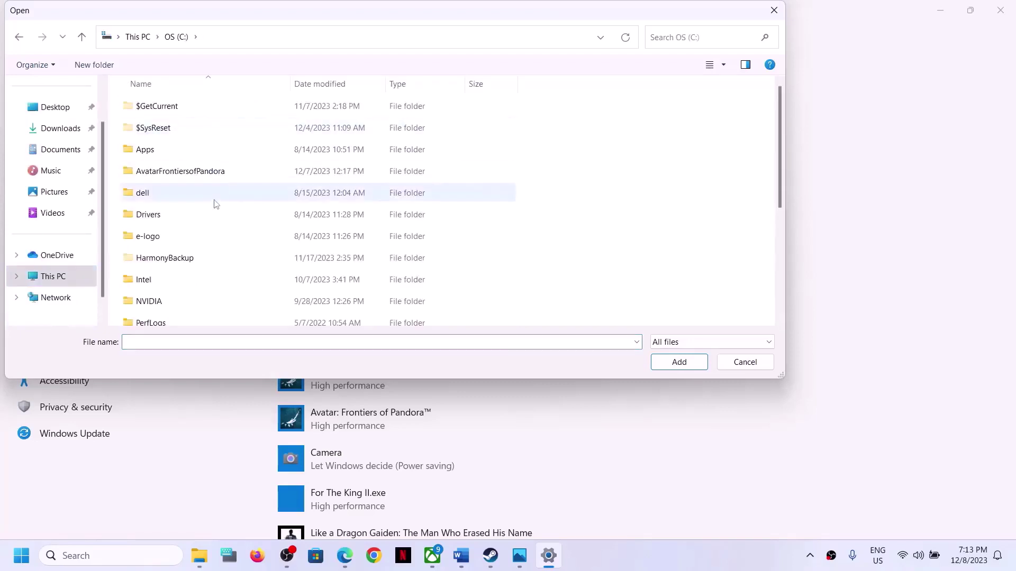
scroll(216, 209, "down", 2)
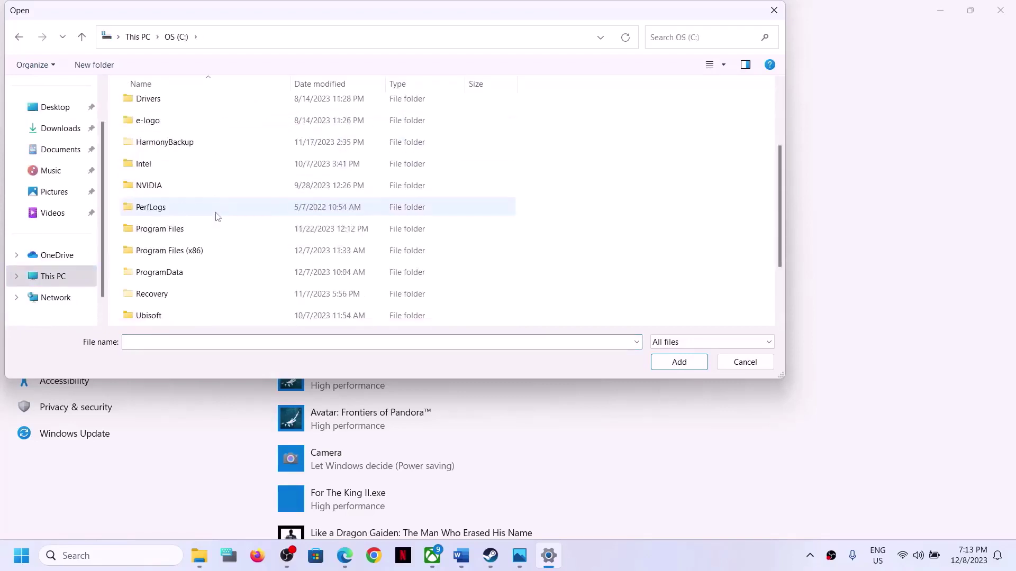
double_click(190, 250)
scroll(201, 219, "down", 6)
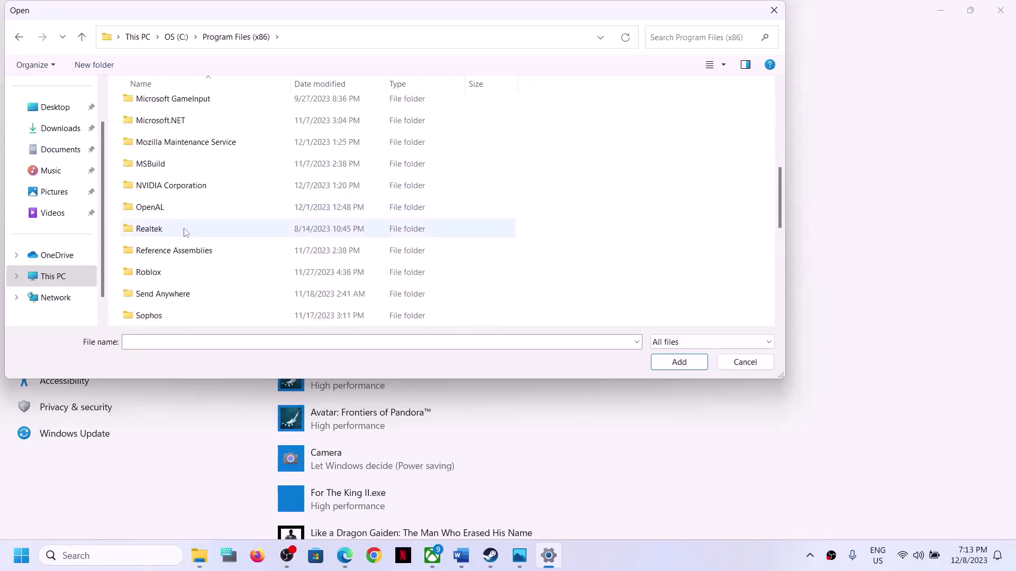
double_click(151, 272)
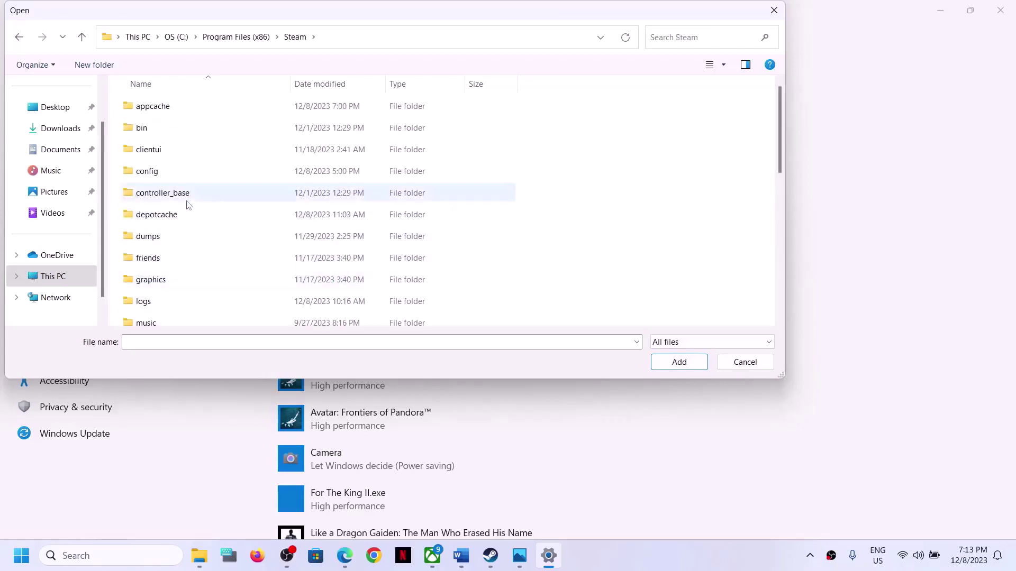
Open the steamapps\common\THE DAY BEFORE folder inside the Steam folder
scroll(186, 209, "down", 3)
scroll(186, 212, "down", 3)
scroll(164, 142, "up", 1)
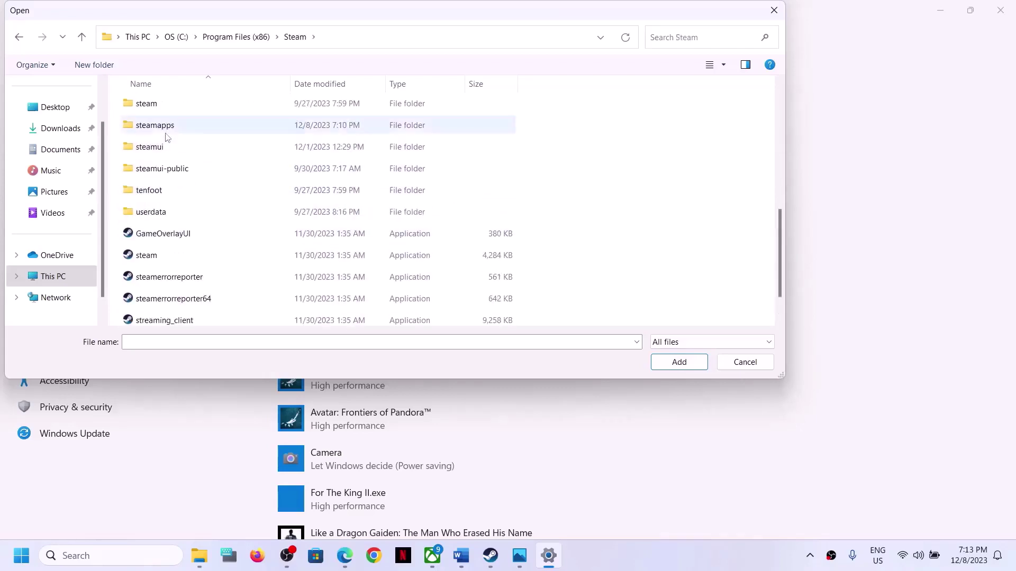
double_click(162, 125)
double_click(162, 105)
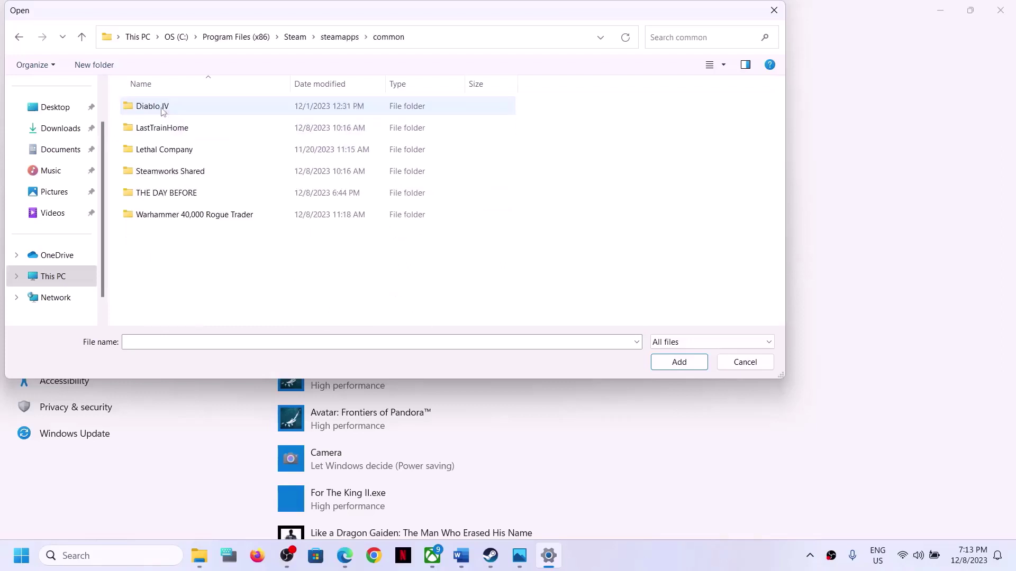
double_click(183, 194)
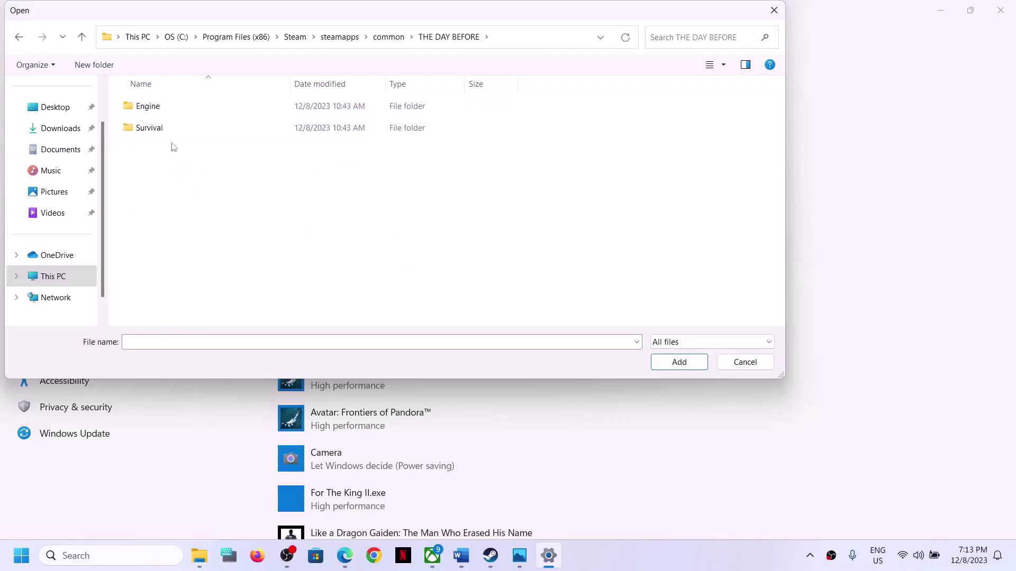
Add the TheDayBefore application from Survival\Binaries\Win64 and save its graphics preference as High performance
double_click(164, 128)
double_click(161, 106)
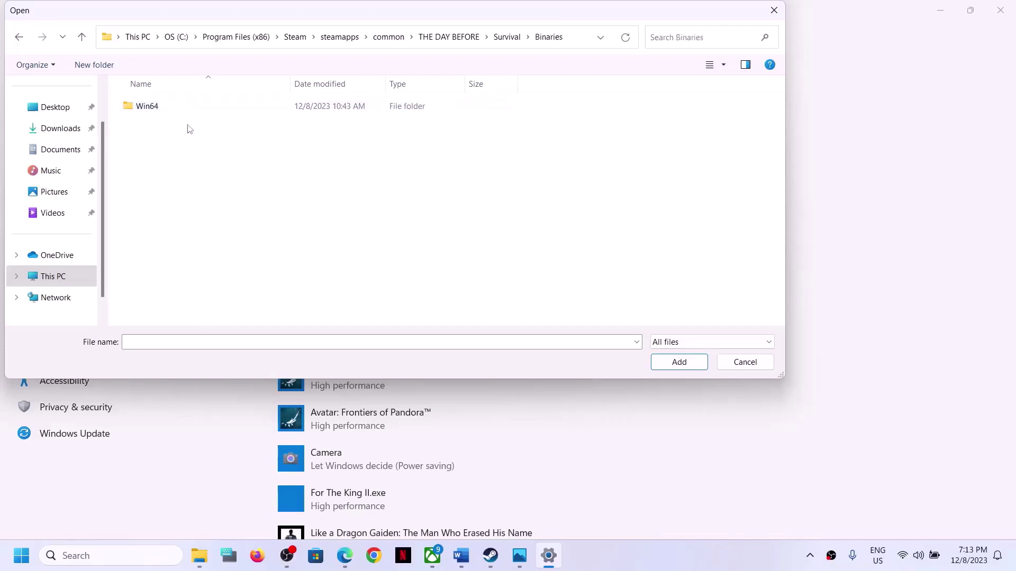
left_click(177, 109)
double_click(177, 109)
left_click(276, 150)
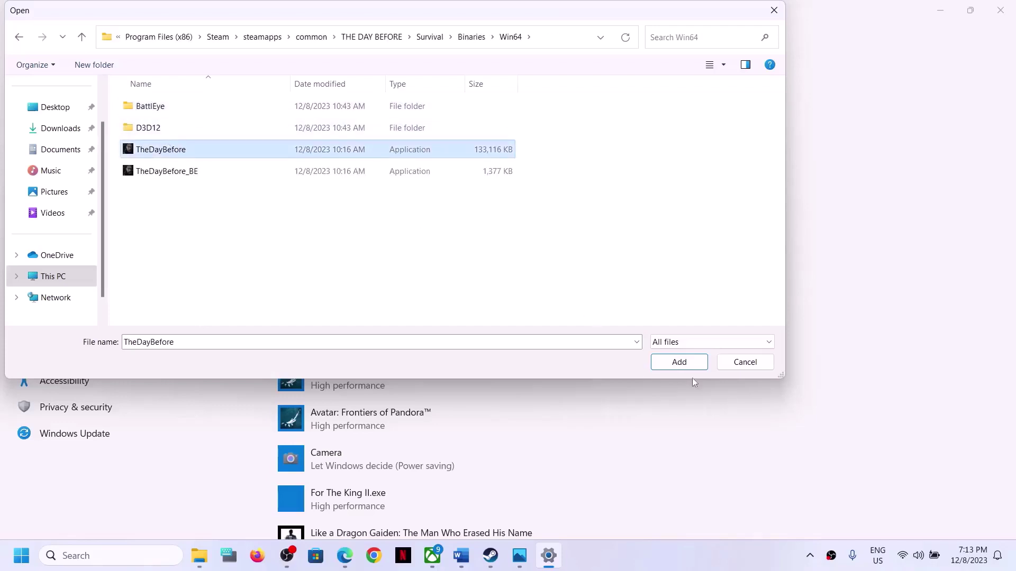
left_click(680, 364)
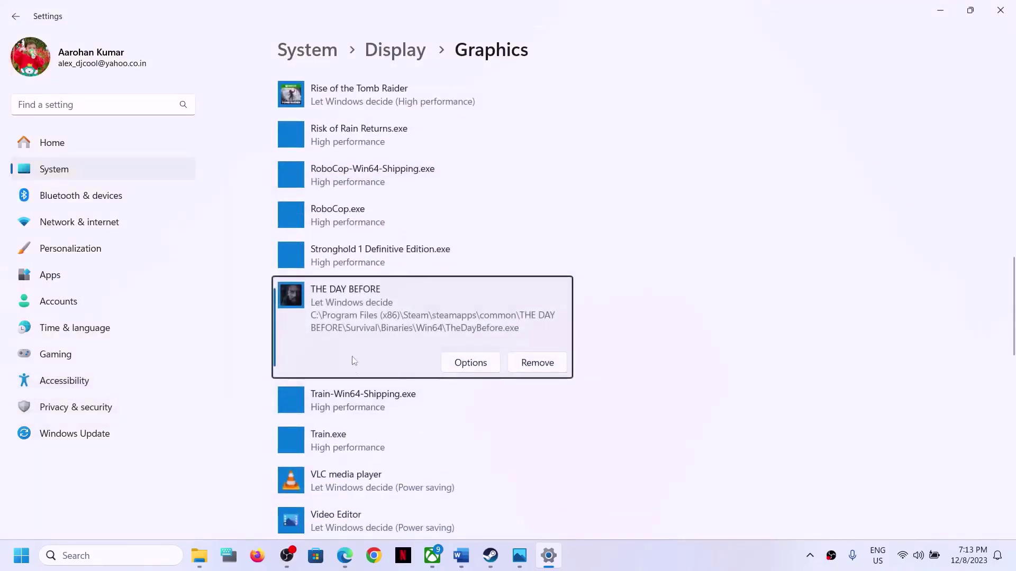
left_click(470, 367)
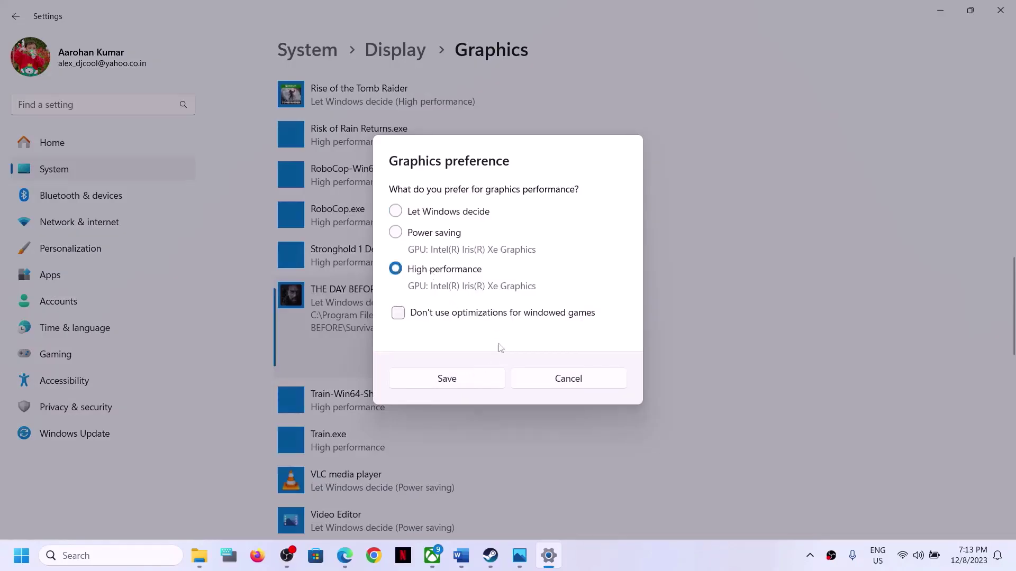
left_click(467, 380)
Add the TheDayBefore_BE application from the Win64 folder and save its graphics preference as High performance
scroll(424, 407, "up", 10)
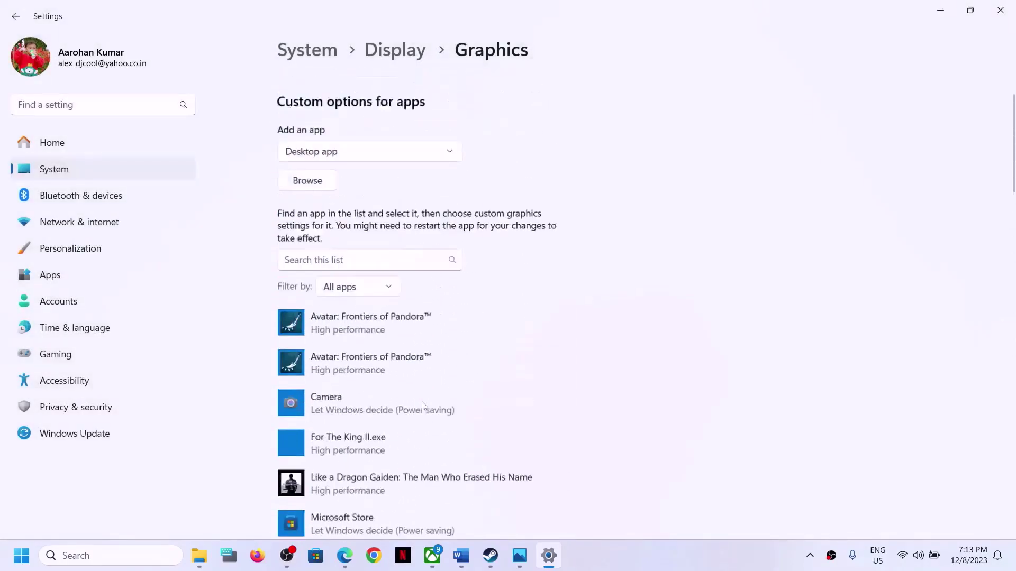
scroll(424, 407, "up", 2)
left_click(307, 236)
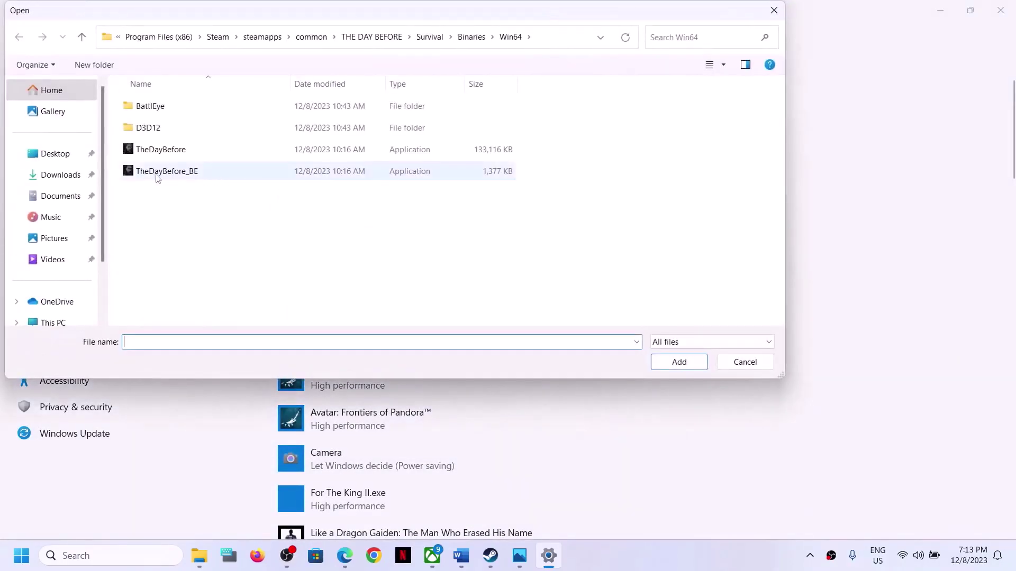
left_click(174, 172)
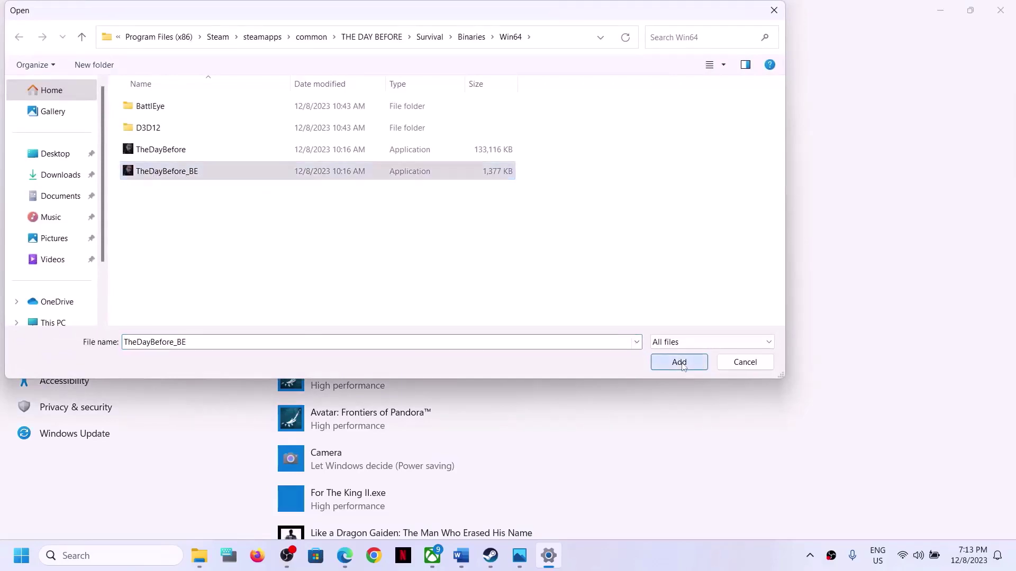
left_click(679, 362)
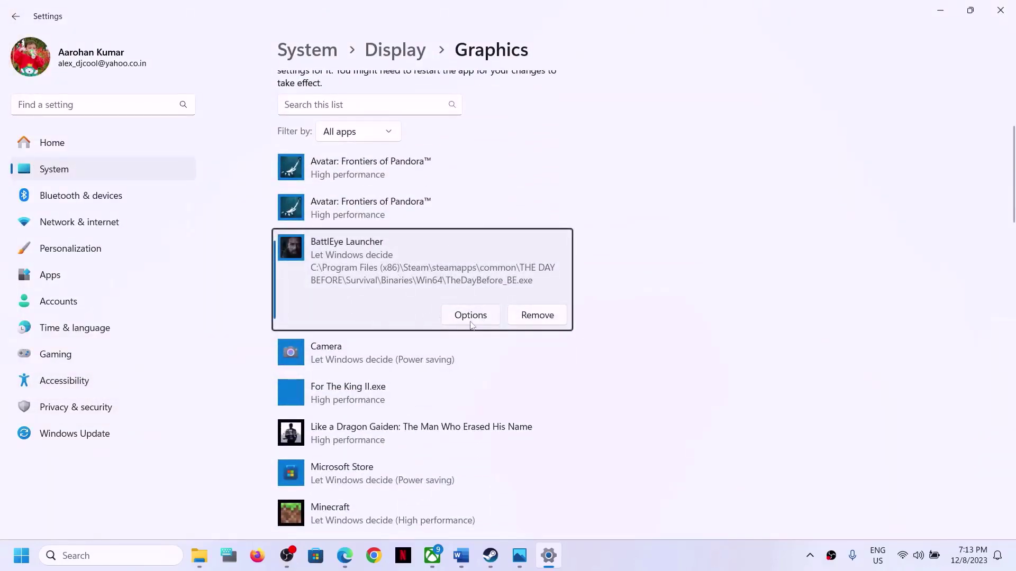
left_click(470, 318)
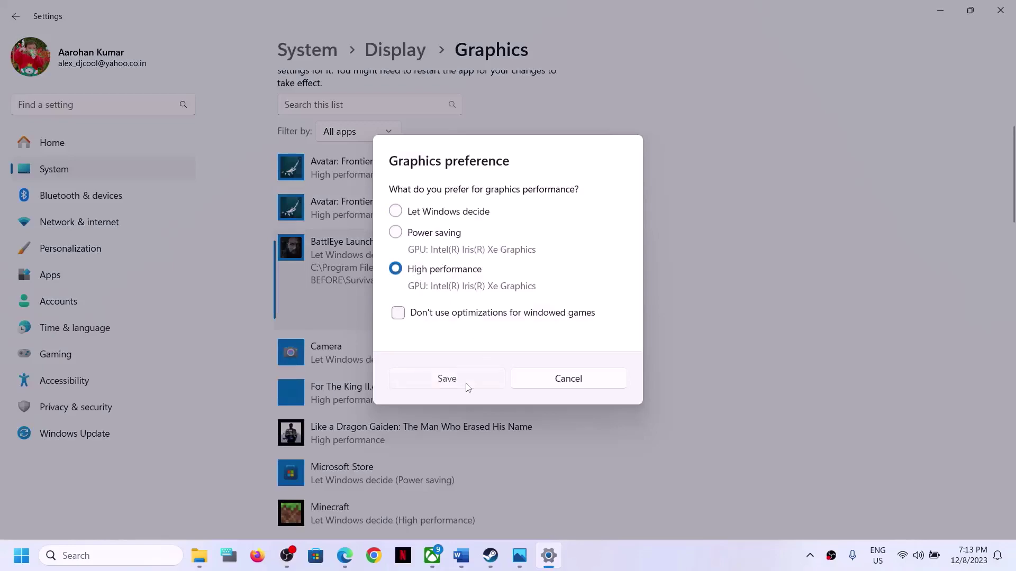
left_click(467, 387)
Close Settings and read Step 8 in the Word document about deleting all the config files
left_click(1000, 10)
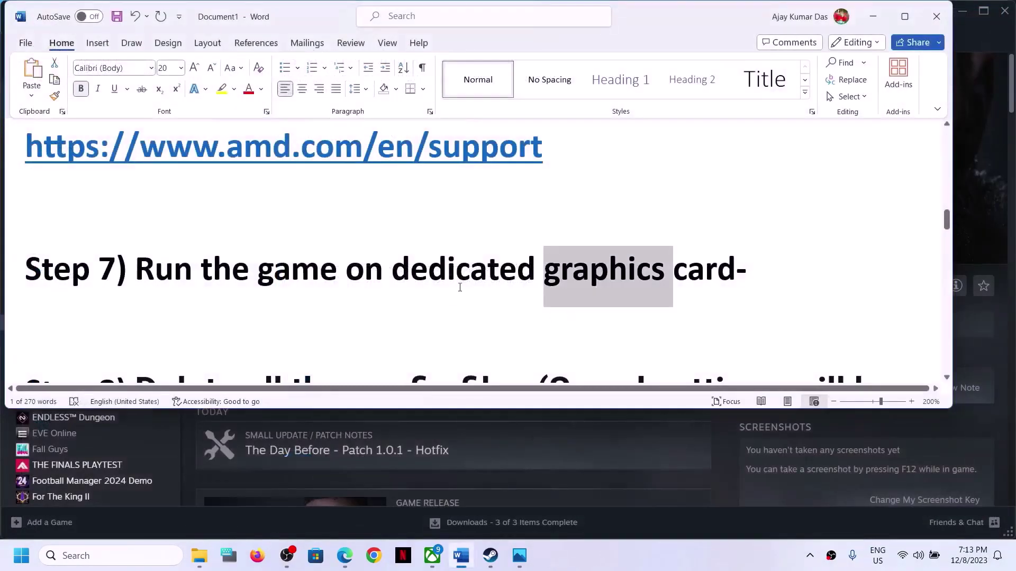
scroll(460, 287, "down", 3)
left_click_drag(146, 260, 531, 264)
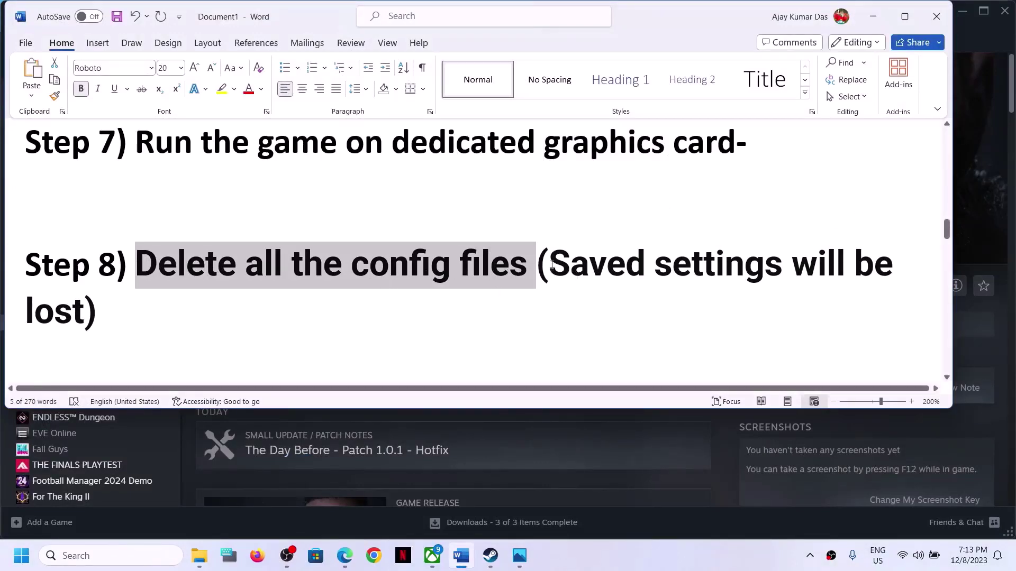
Reread Step 8 in the Word document, including the note about saved settings, and minimize the document
left_click_drag(552, 265, 84, 322)
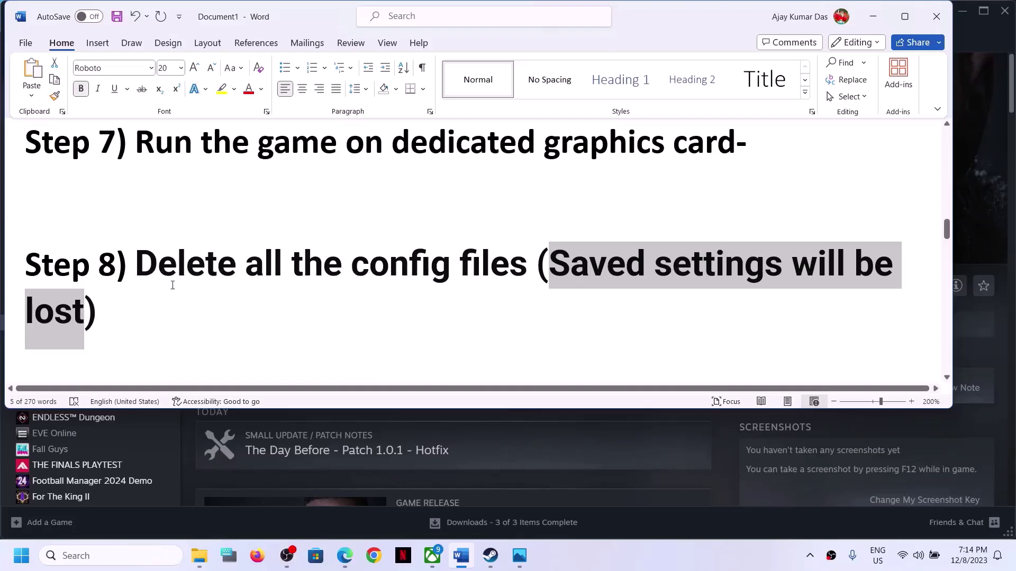
left_click_drag(138, 264, 459, 265)
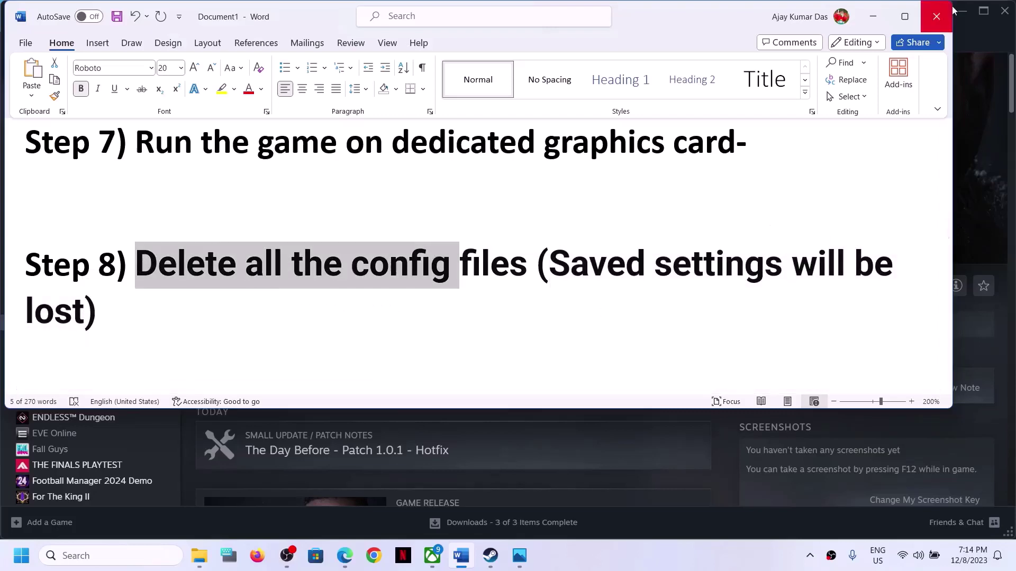
left_click(882, 19)
Switch to File Explorer and open the user's profile folder inside Users on the C: drive
mouse_move(200, 555)
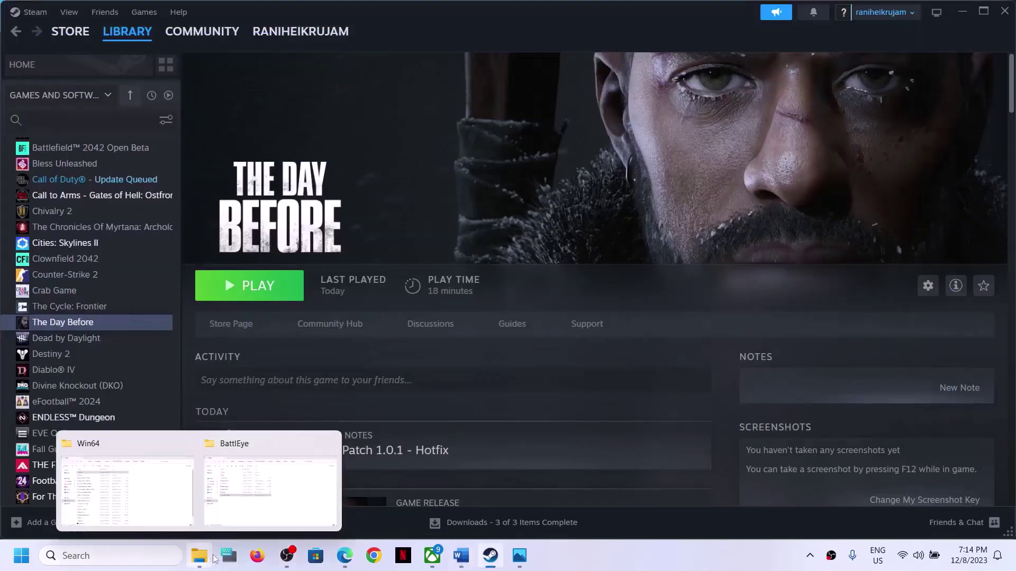
left_click(262, 495)
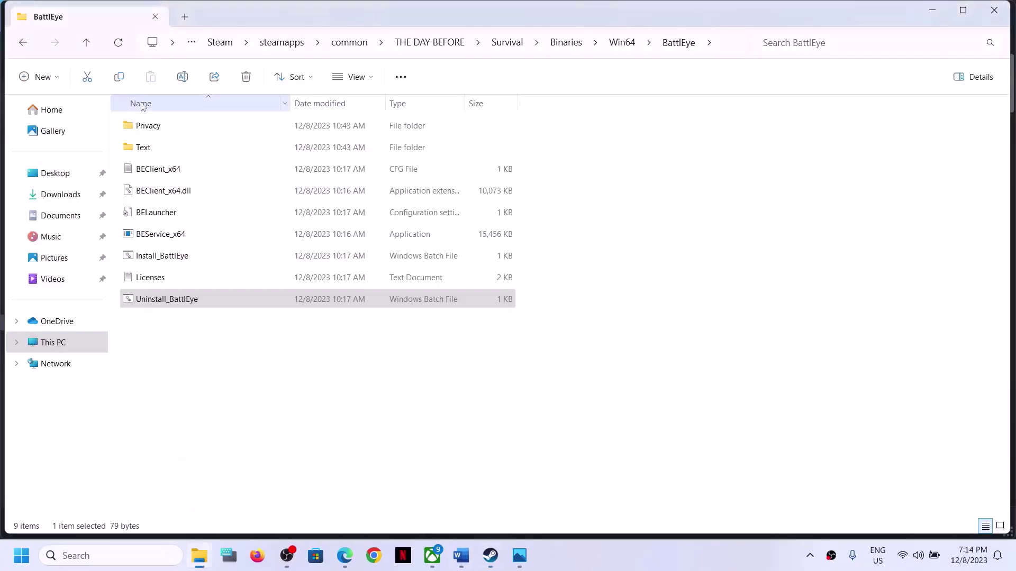
left_click(59, 345)
double_click(180, 137)
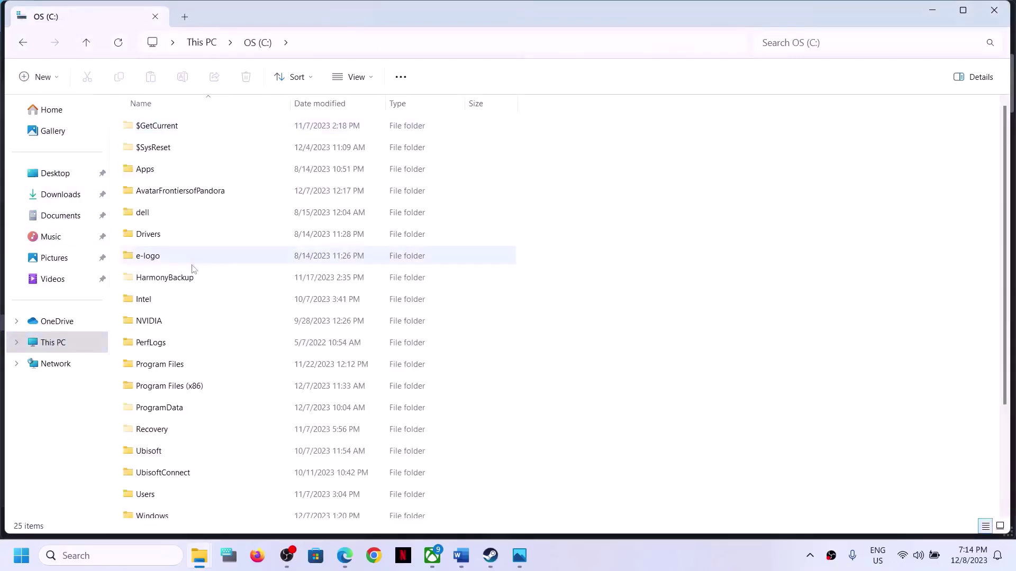
scroll(198, 343, "down", 3)
left_click(177, 361)
double_click(178, 361)
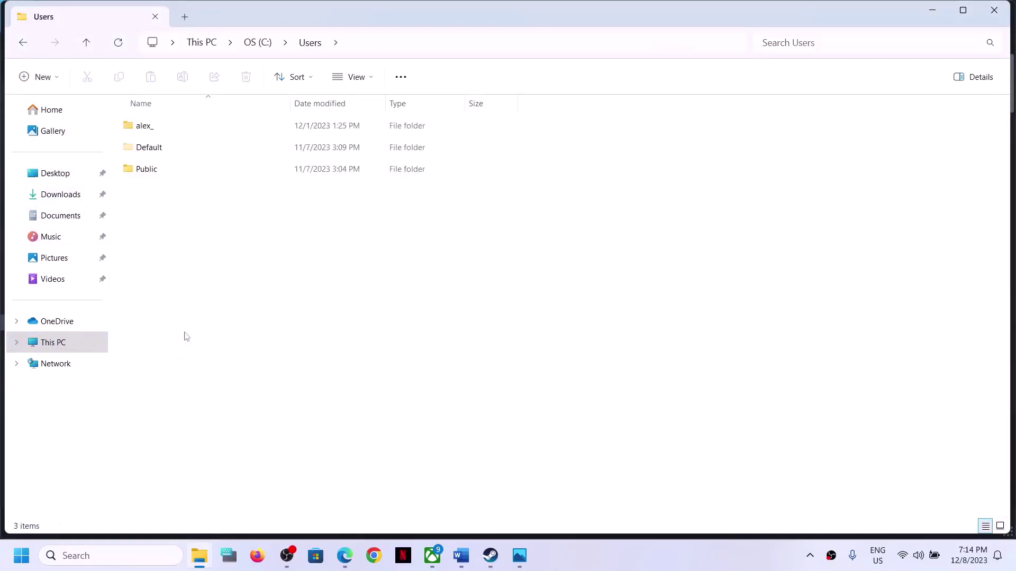
left_click(150, 128)
double_click(166, 132)
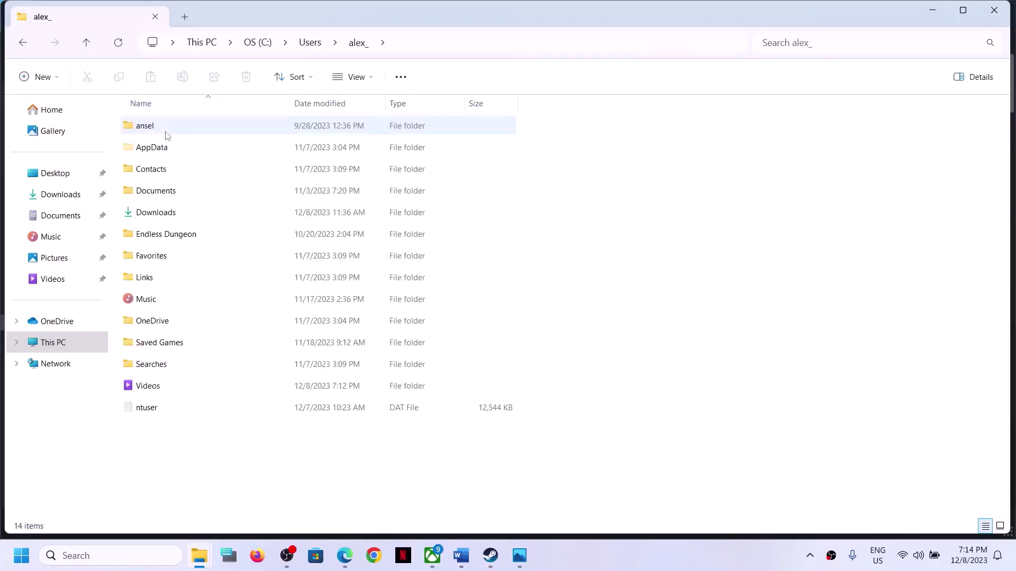
Check whether the Hidden items view option is enabled for displaying the AppData folder
left_click(157, 151)
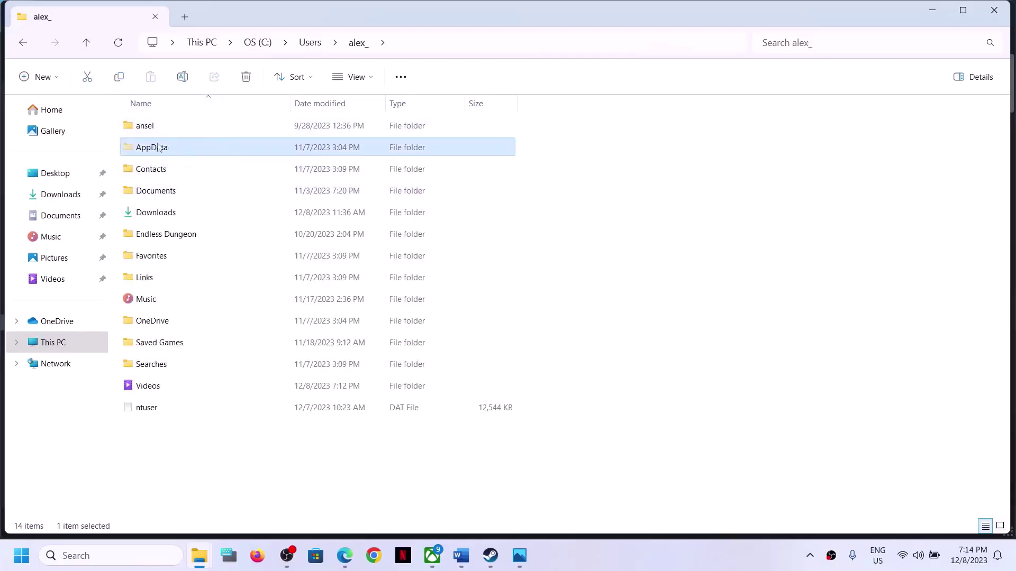
left_click(374, 80)
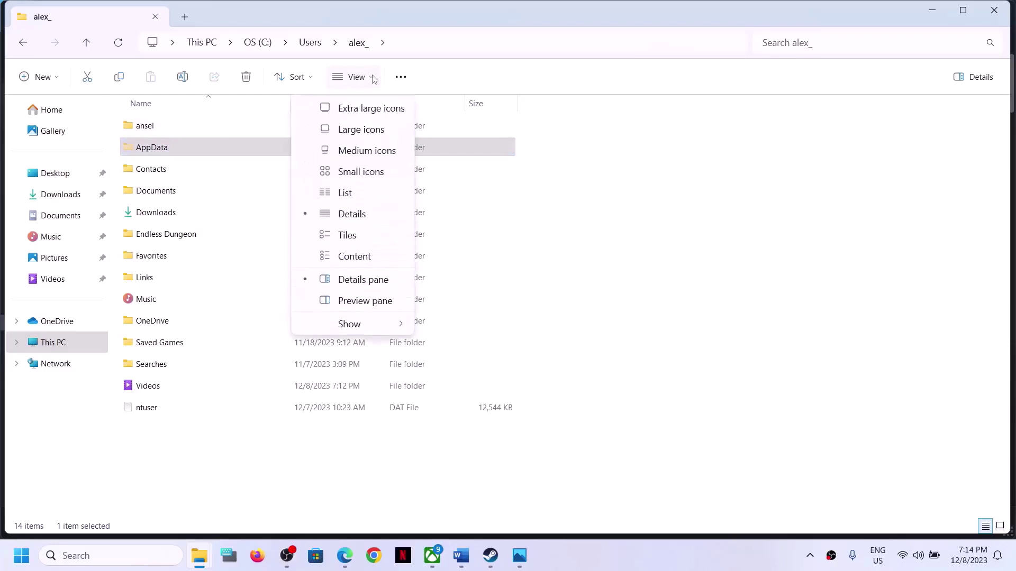
mouse_move(353, 325)
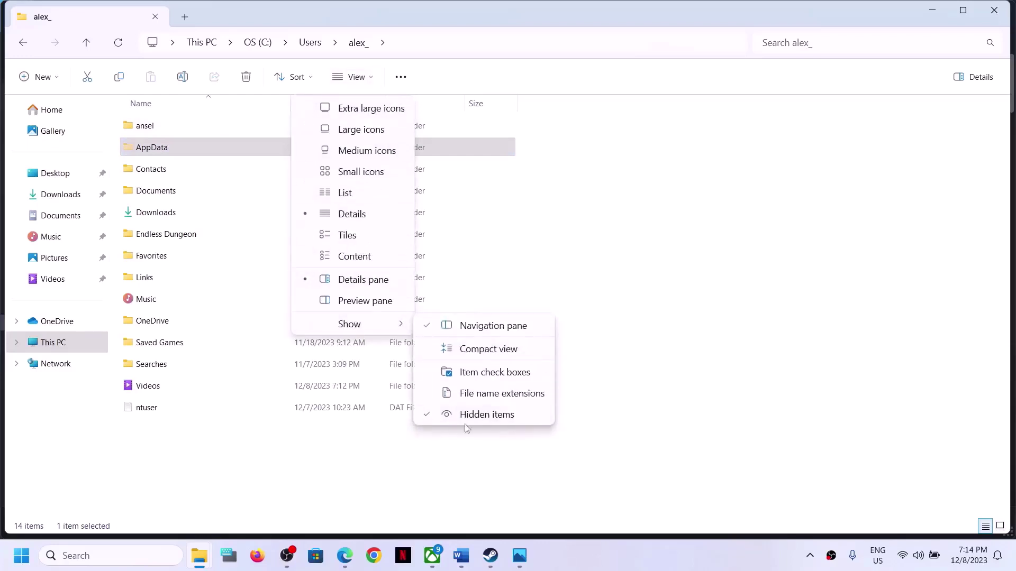
left_click(149, 152)
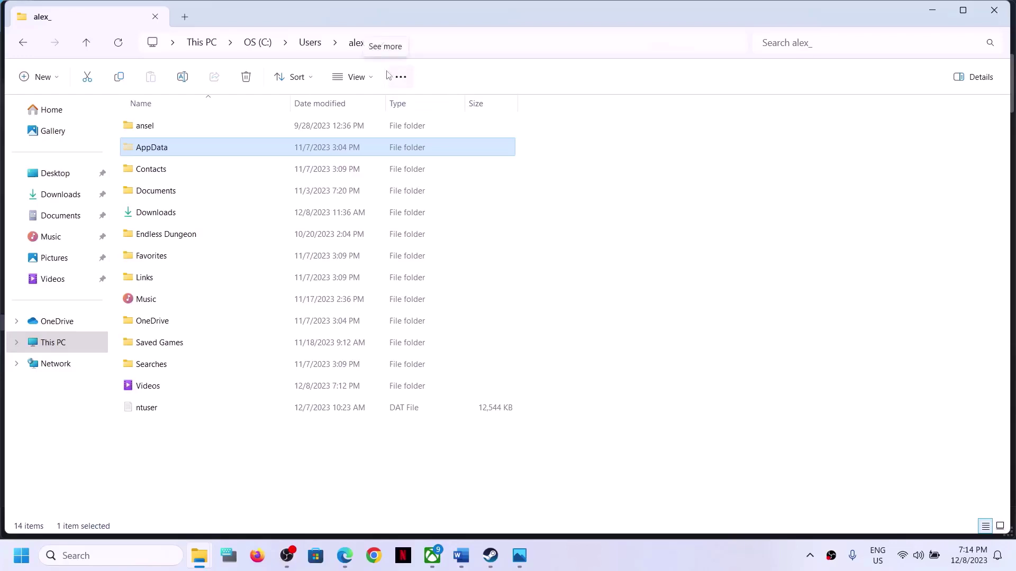
Open the AppData\Local\Survival\Saved folder inside the user's profile folder
double_click(173, 154)
left_click(178, 130)
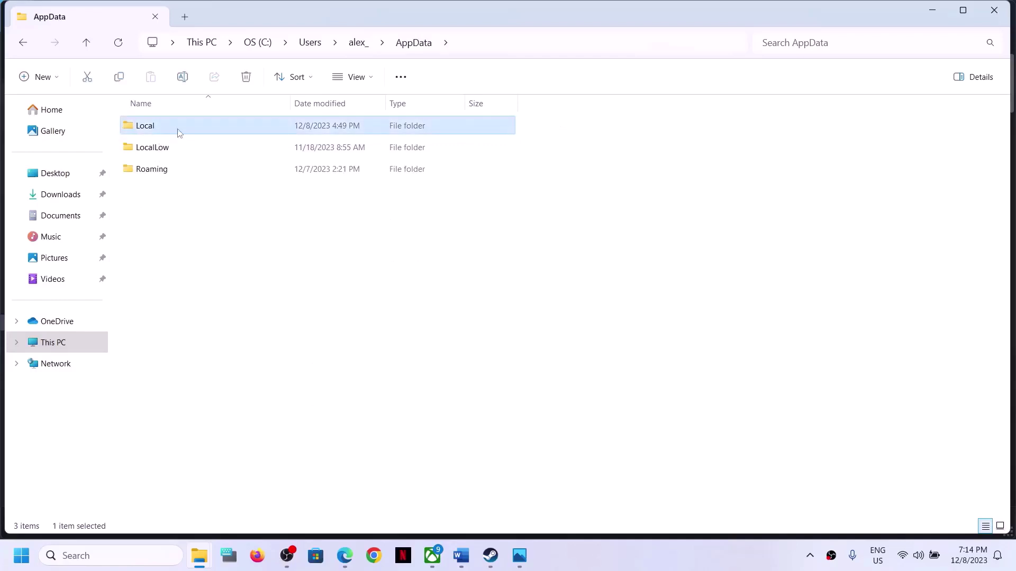
double_click(154, 125)
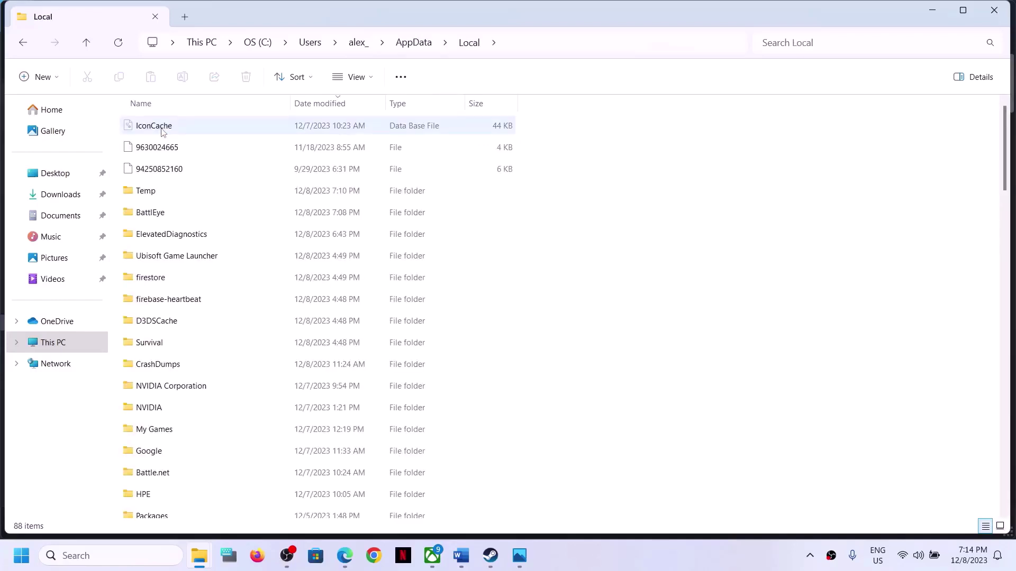
left_click(204, 344)
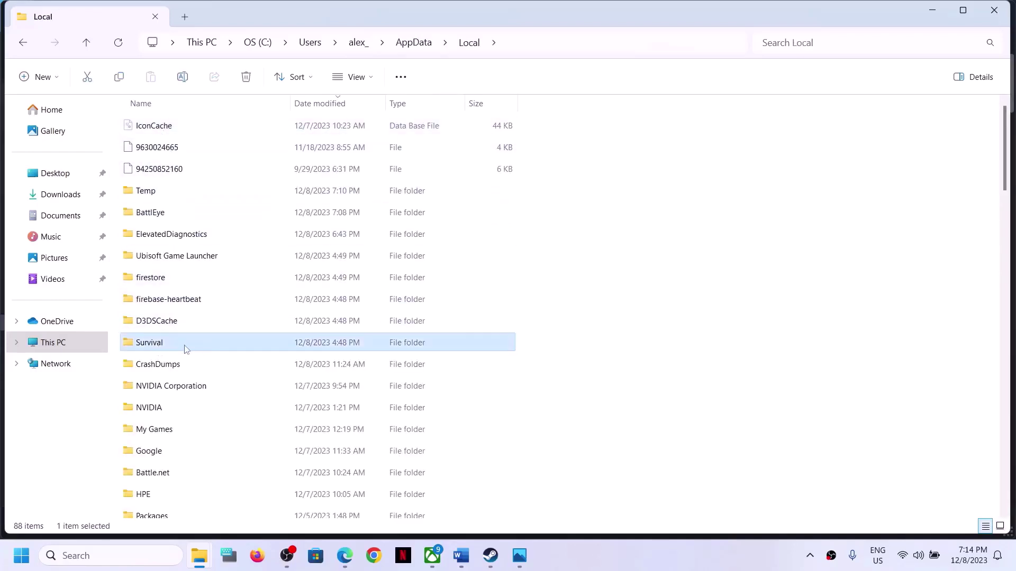
double_click(160, 347)
left_click(155, 131)
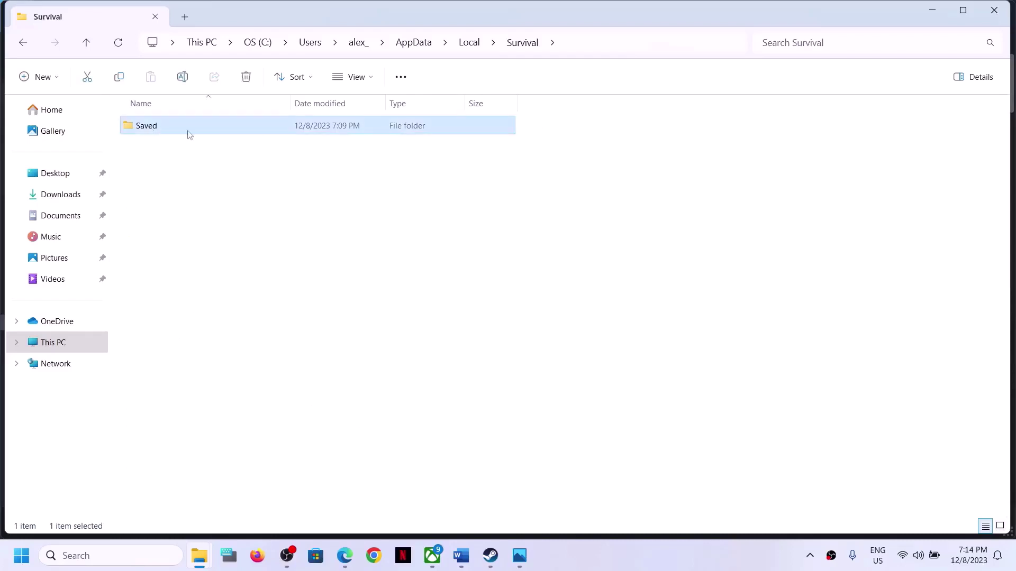
double_click(182, 132)
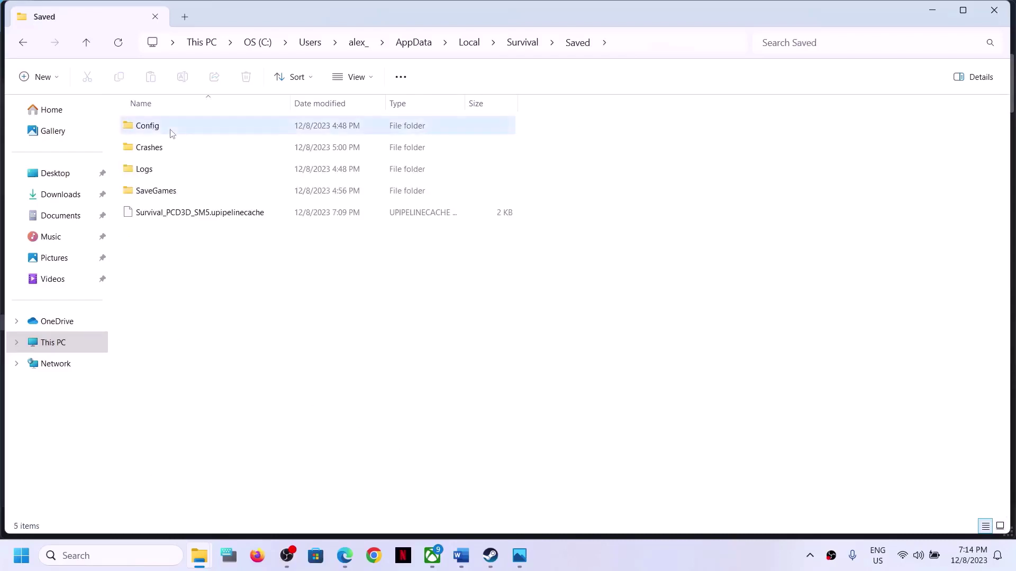
View the available actions for the Config folder in Saved, including Delete, and dismiss them without deleting it
left_click(165, 132)
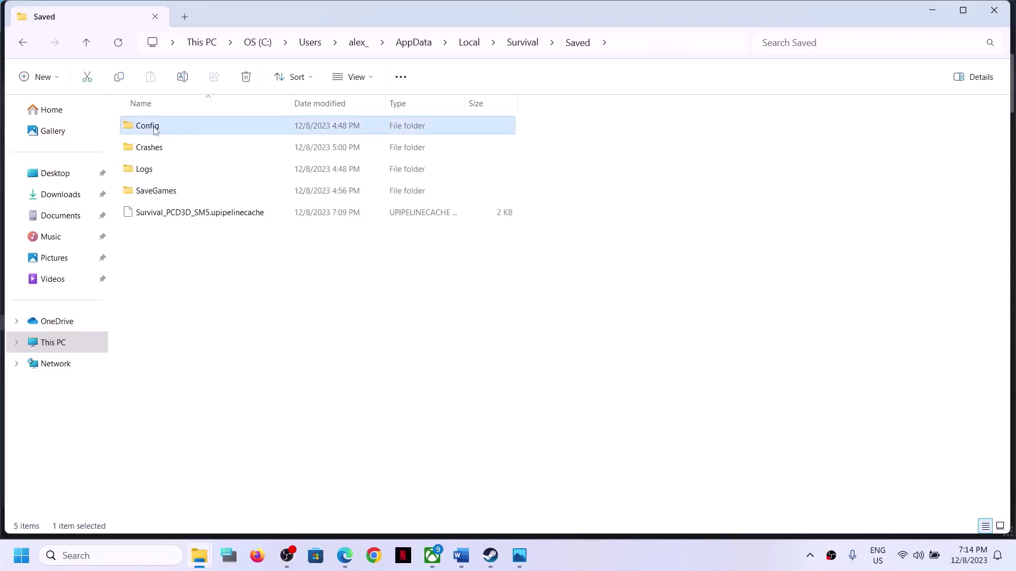
right_click(156, 132)
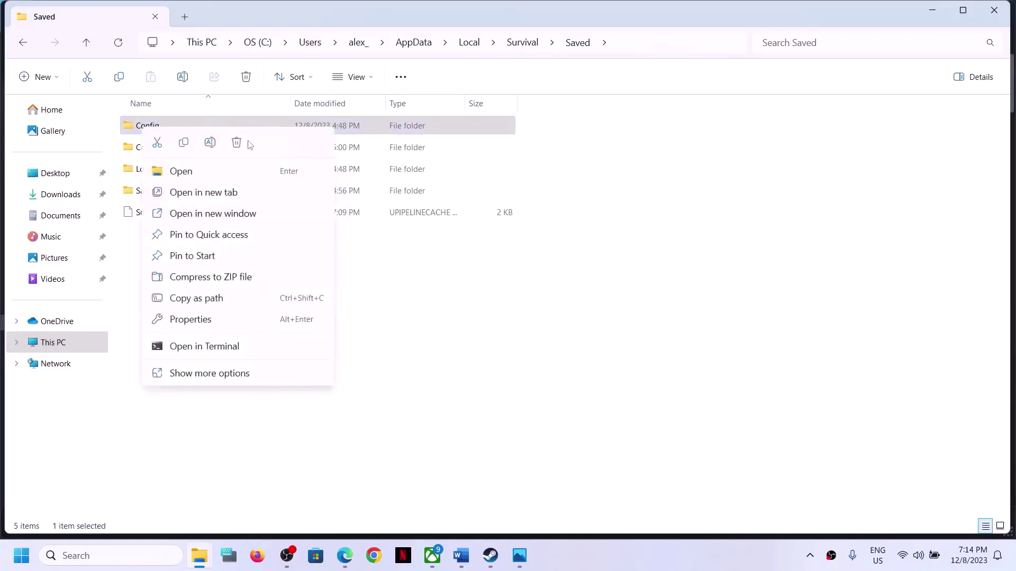
left_click(278, 126)
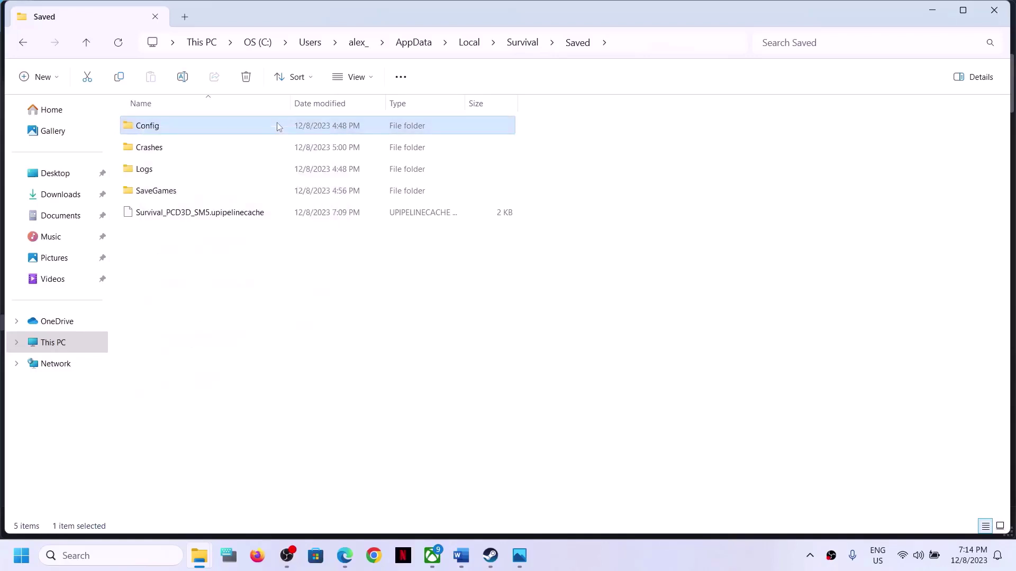
right_click(185, 131)
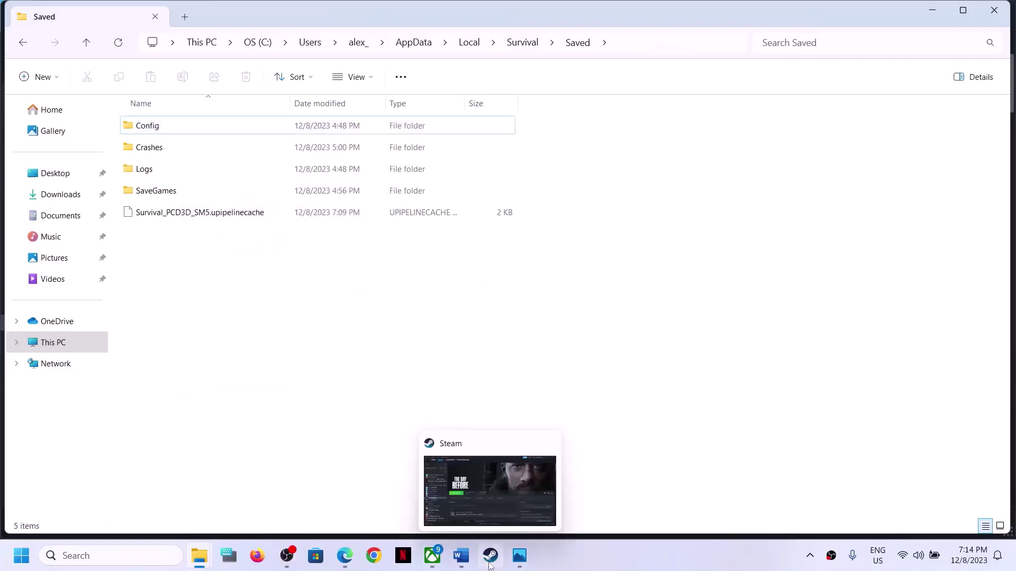
Switch to the Word document, read Step 9 about deleting the save game files, and minimize the document
left_click(490, 556)
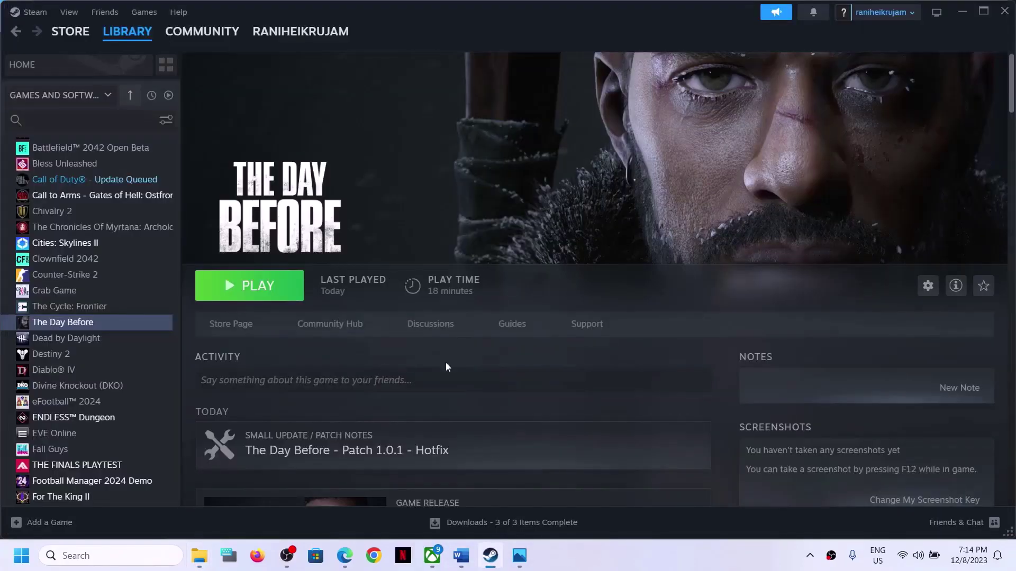
left_click(461, 555)
scroll(249, 298, "down", 2)
scroll(249, 297, "down", 1)
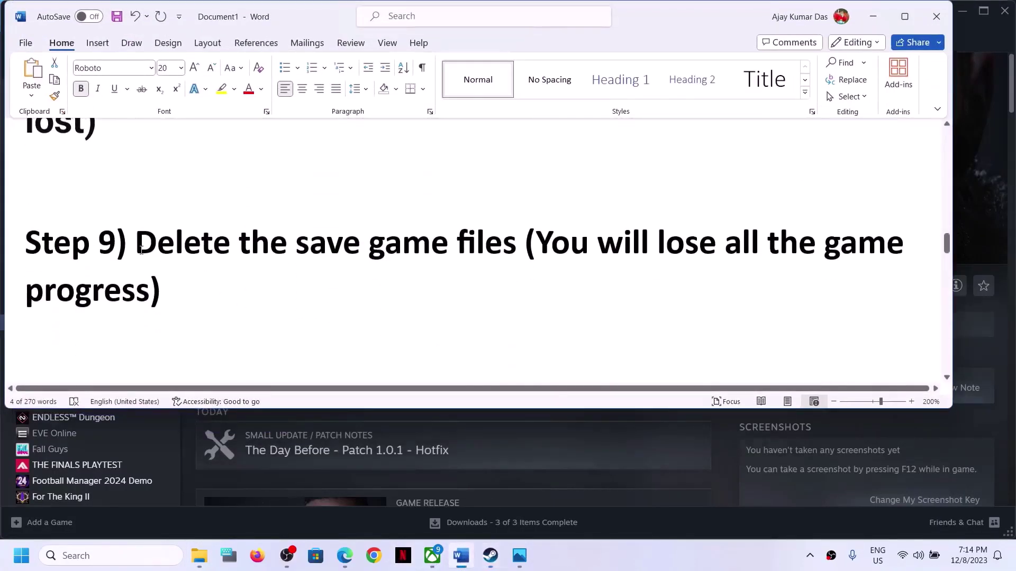
left_click_drag(141, 250, 522, 248)
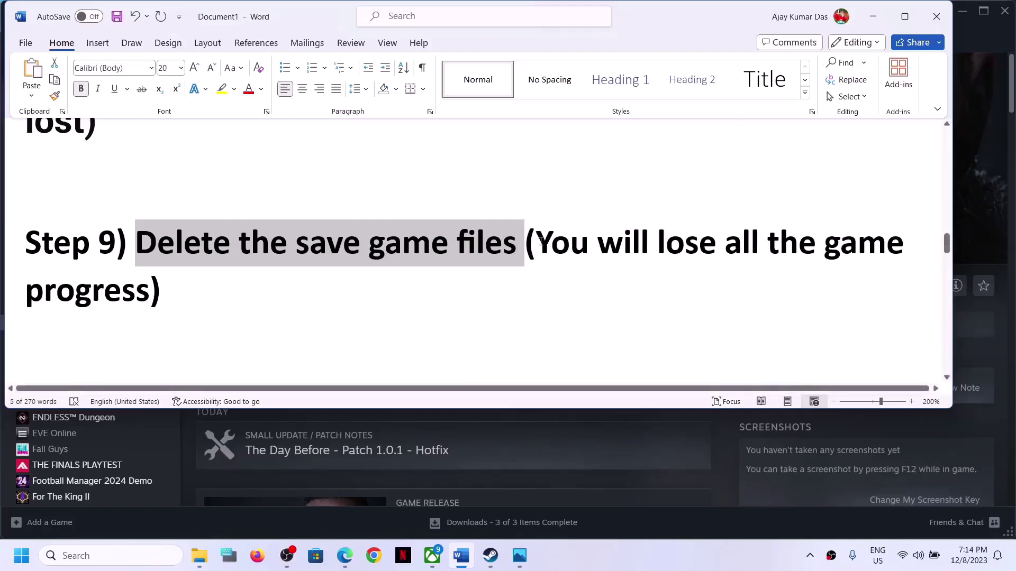
left_click_drag(541, 241, 148, 299)
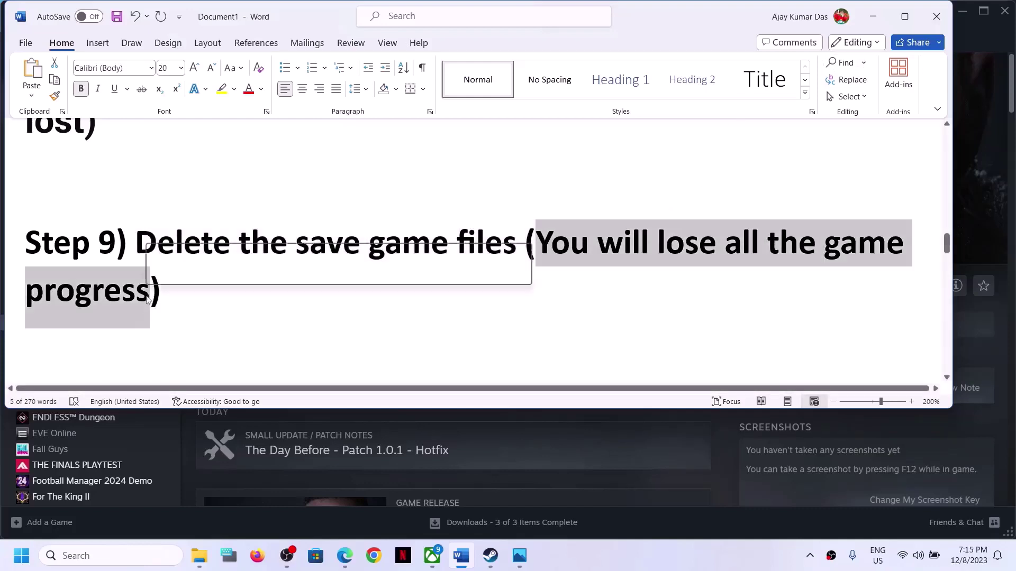
left_click(222, 291)
left_click_drag(223, 291, 523, 246)
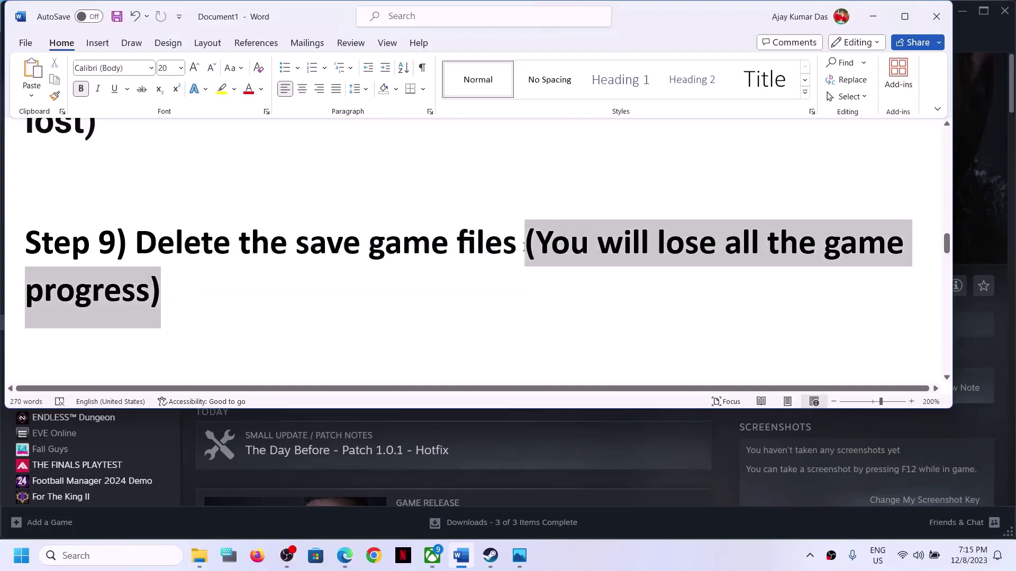
left_click_drag(215, 251, 447, 246)
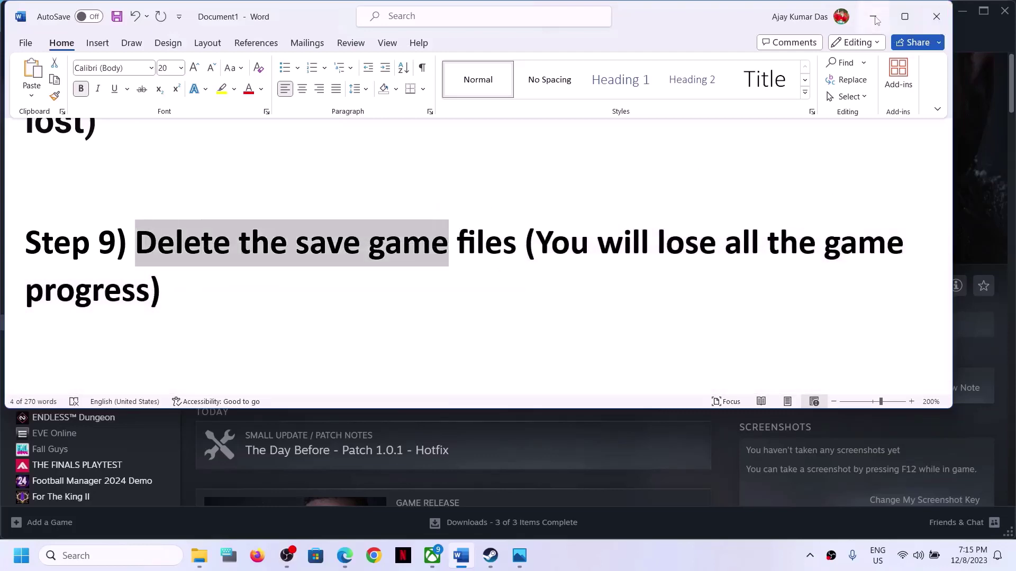
left_click(873, 17)
Return to File Explorer and reopen the AppData\Local folder through the user's profile folder on the C: drive
mouse_move(200, 556)
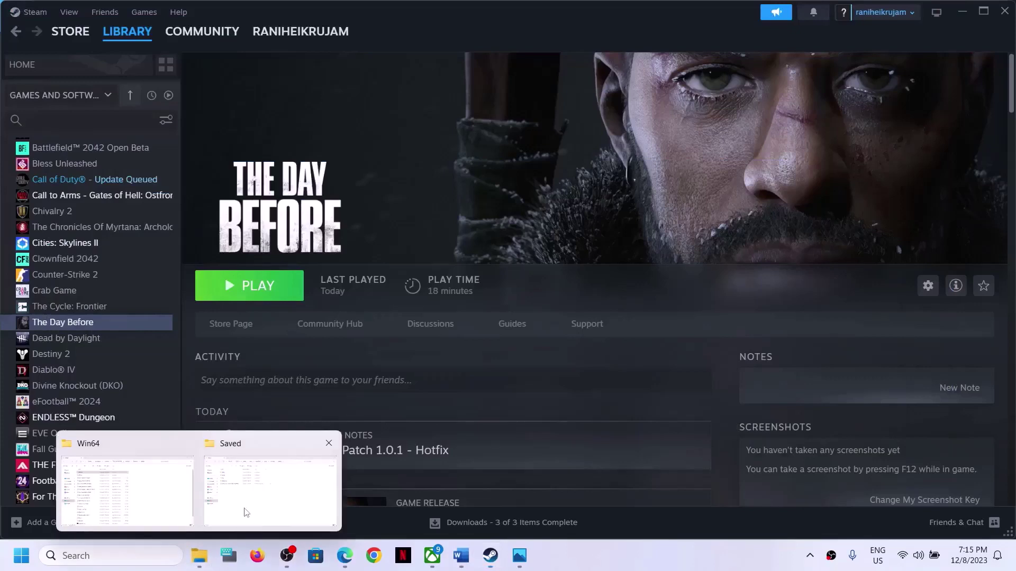
left_click(124, 481)
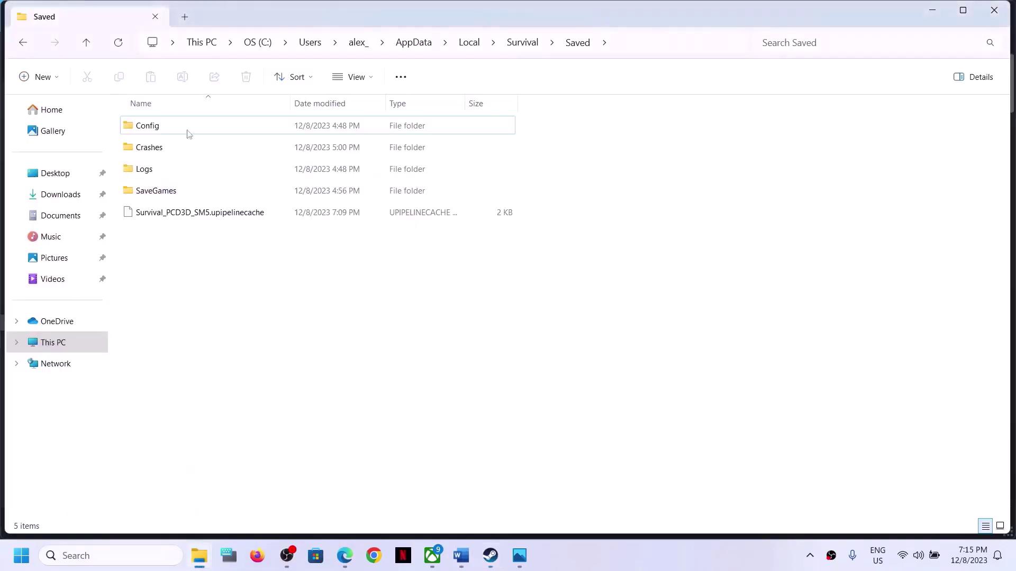
left_click(87, 43)
left_click(87, 45)
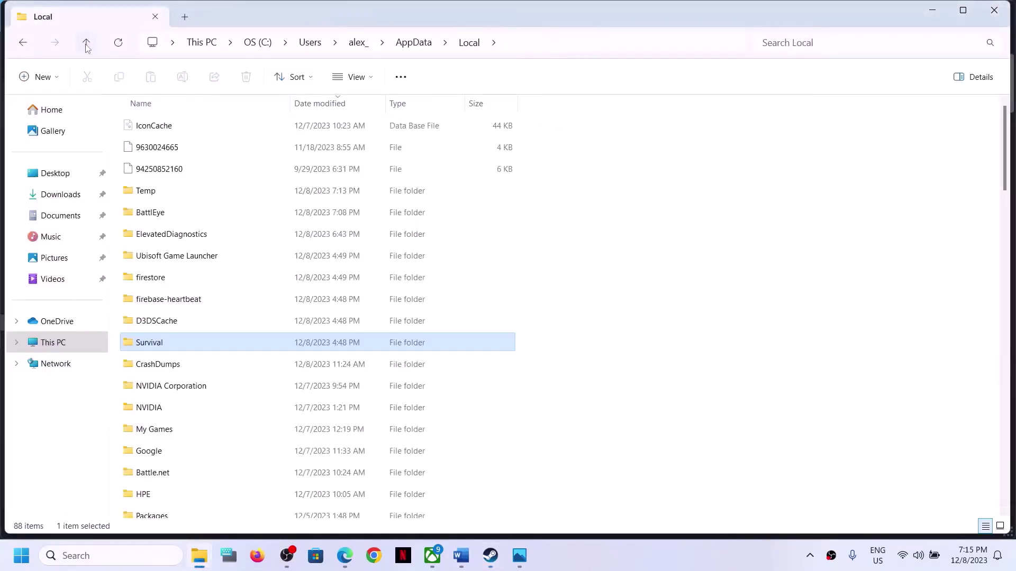
left_click(69, 341)
double_click(182, 133)
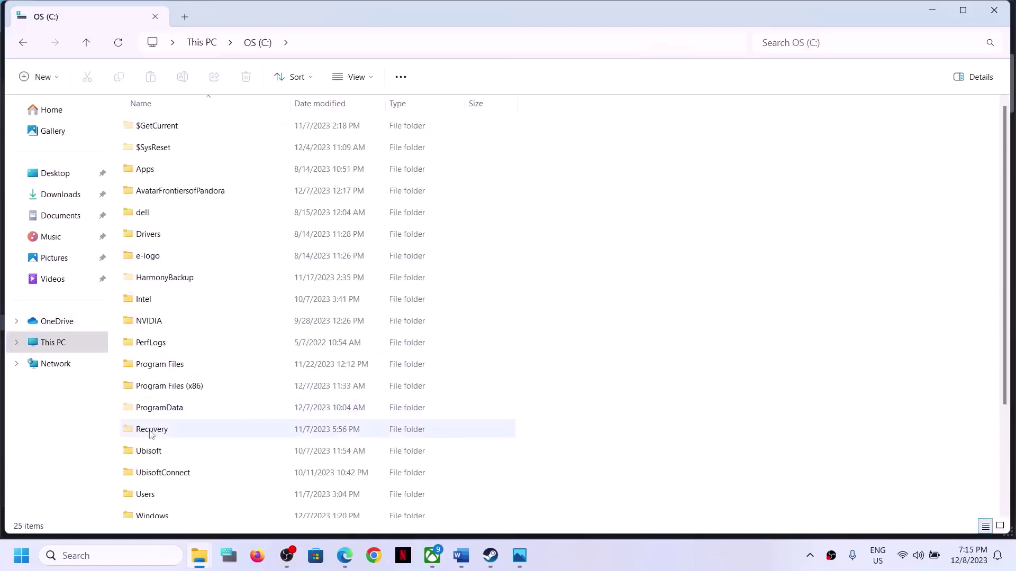
scroll(178, 356, "down", 2)
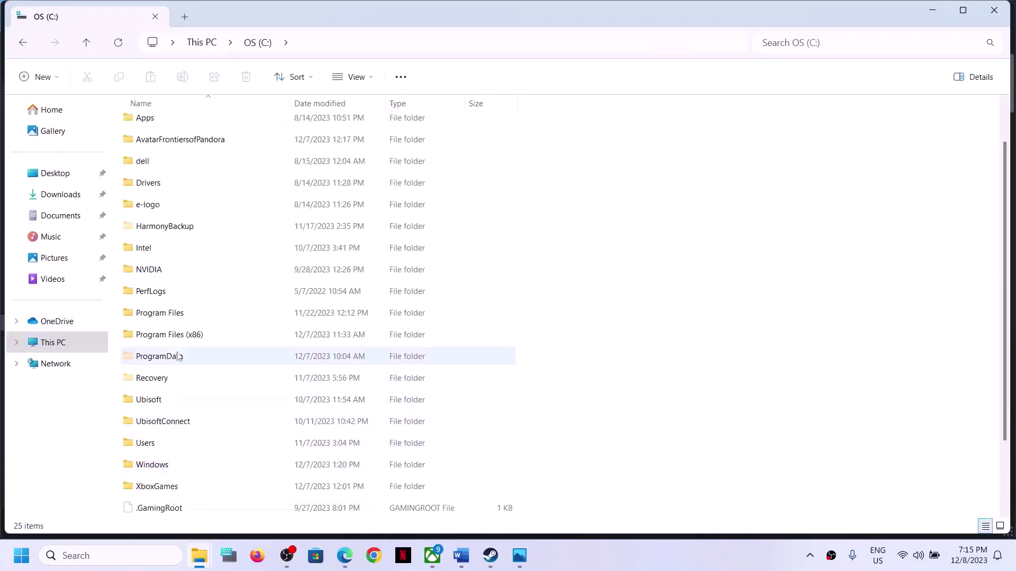
double_click(148, 444)
double_click(152, 131)
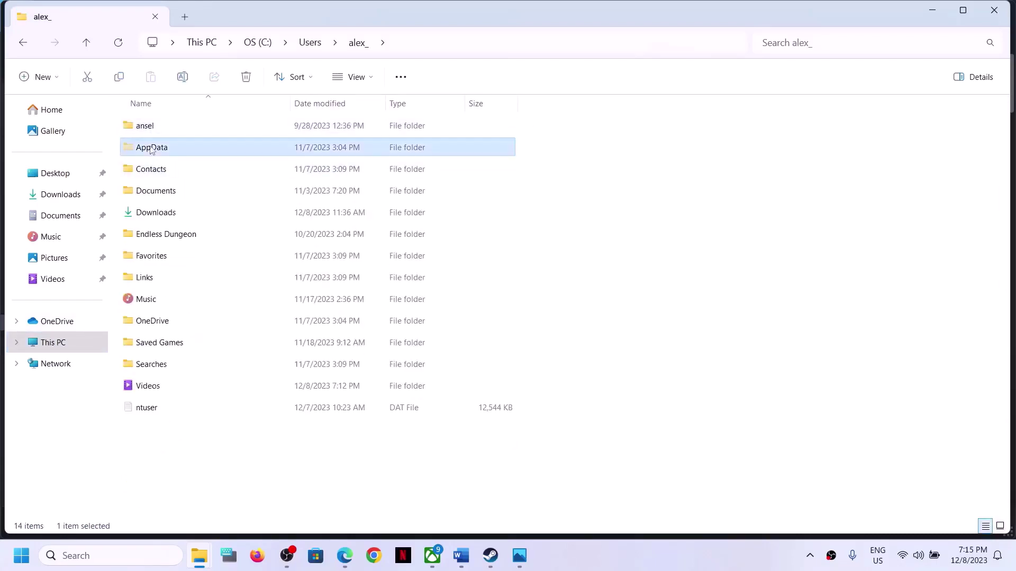
double_click(150, 148)
double_click(148, 132)
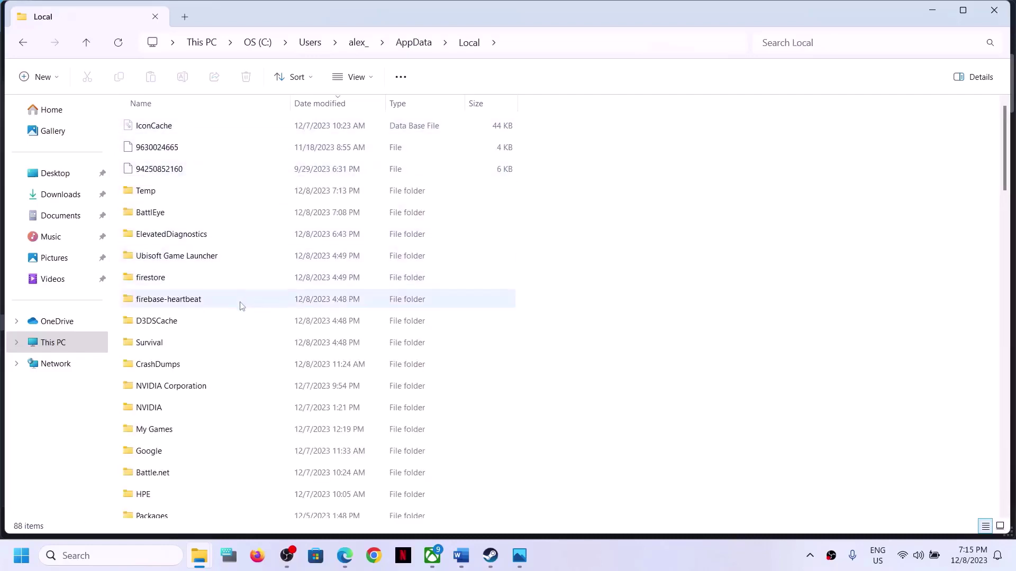
View the available actions for the Survival folder in AppData\Local, including Delete, dismiss them without deleting it, and switch back to Steam
left_click(196, 349)
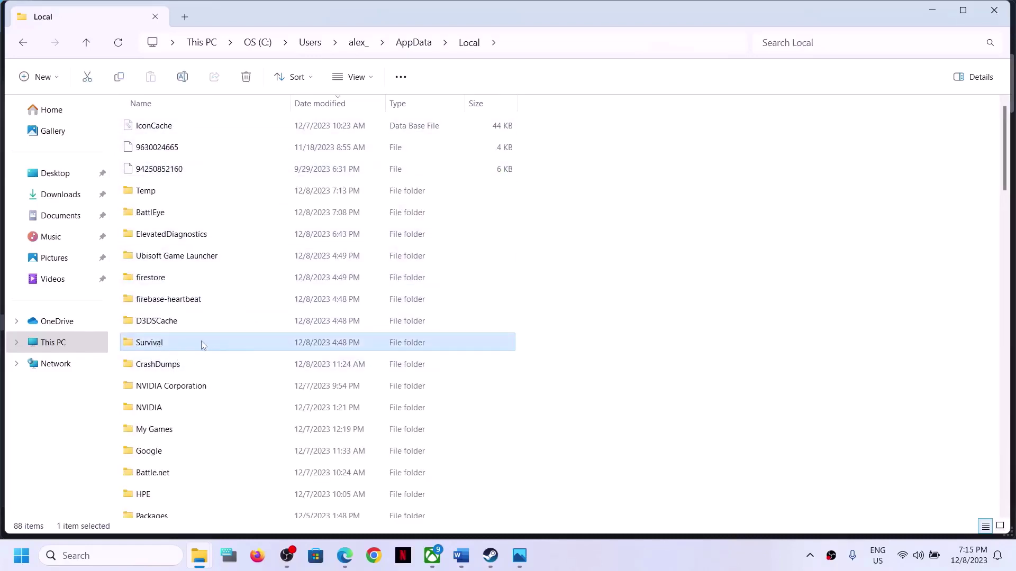
right_click(184, 351)
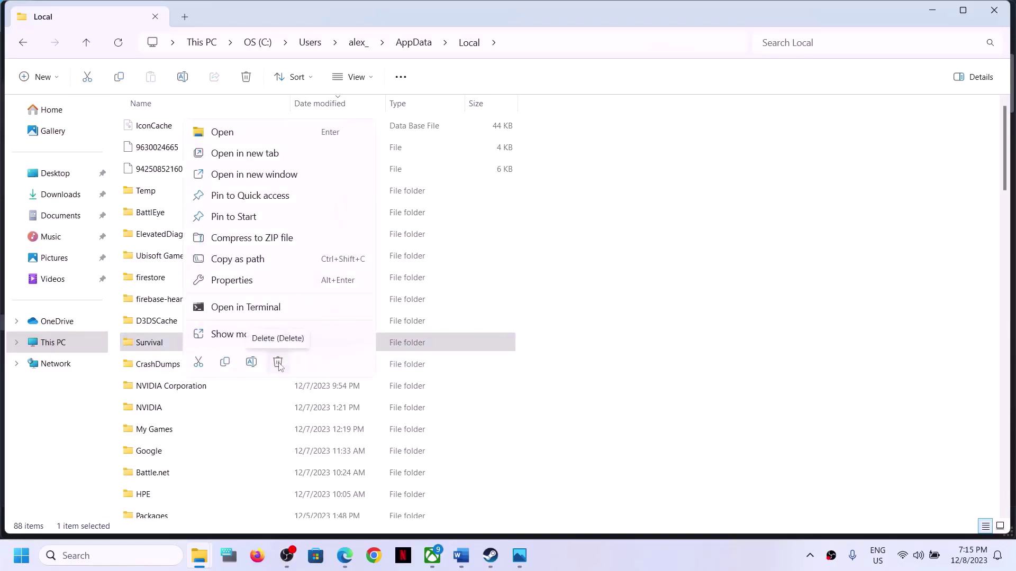
left_click(783, 430)
key("alt+Tab")
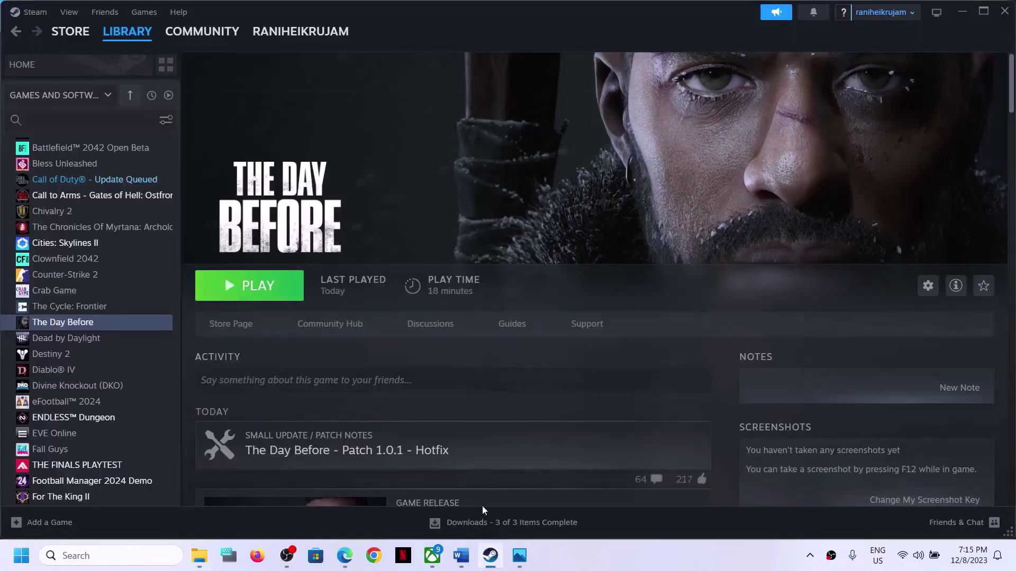
Switch to the Word document and copy the Microsoft Visual C++ download link given under Step 10
left_click(461, 556)
scroll(222, 321, "down", 3)
scroll(222, 320, "down", 1)
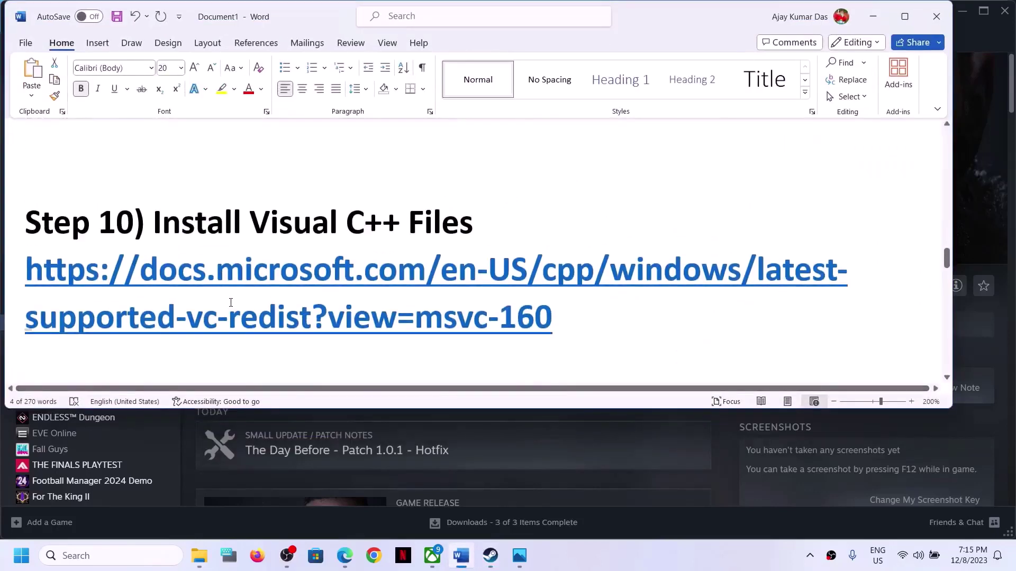
left_click_drag(531, 318, 1, 278)
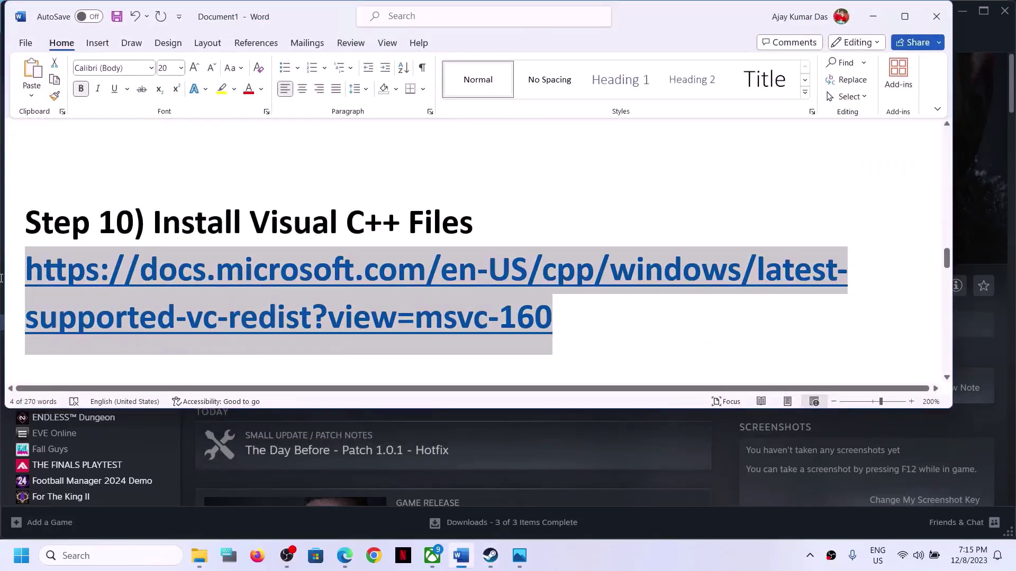
right_click(89, 300)
left_click(122, 268)
Switch to Chrome and open the copied Visual C++ Redistributable page address
left_click(374, 556)
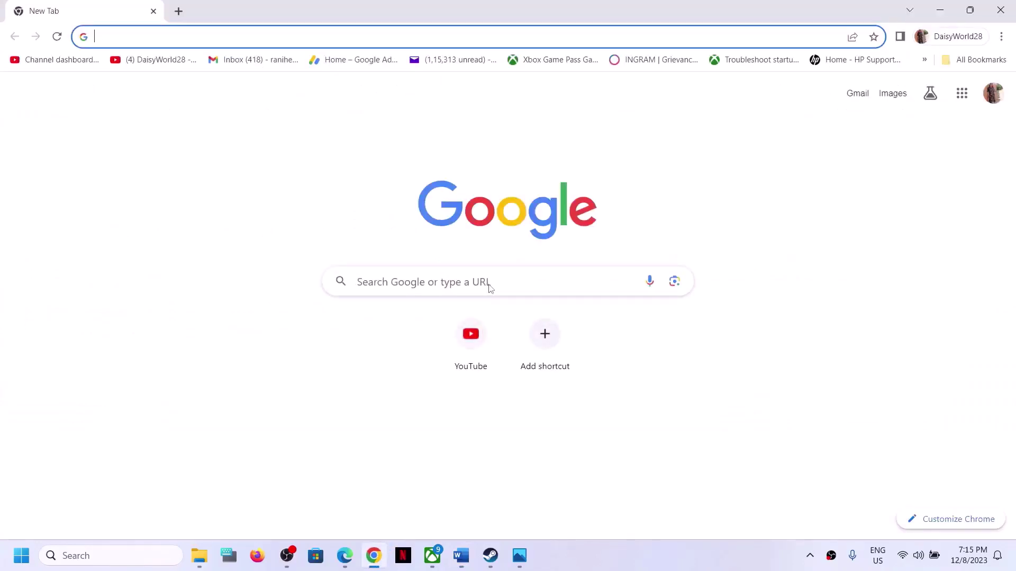
key("ctrl+v")
key("Return")
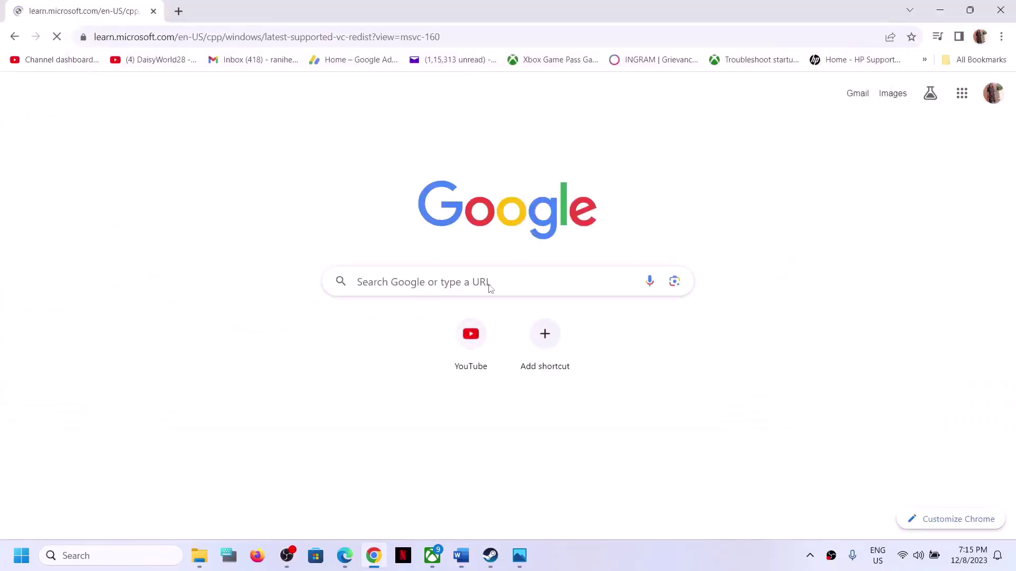
Download the X86 and X64 redistributable installers listed under Visual Studio 2015, 2017, 2019, and 2022
scroll(435, 454, "down", 8)
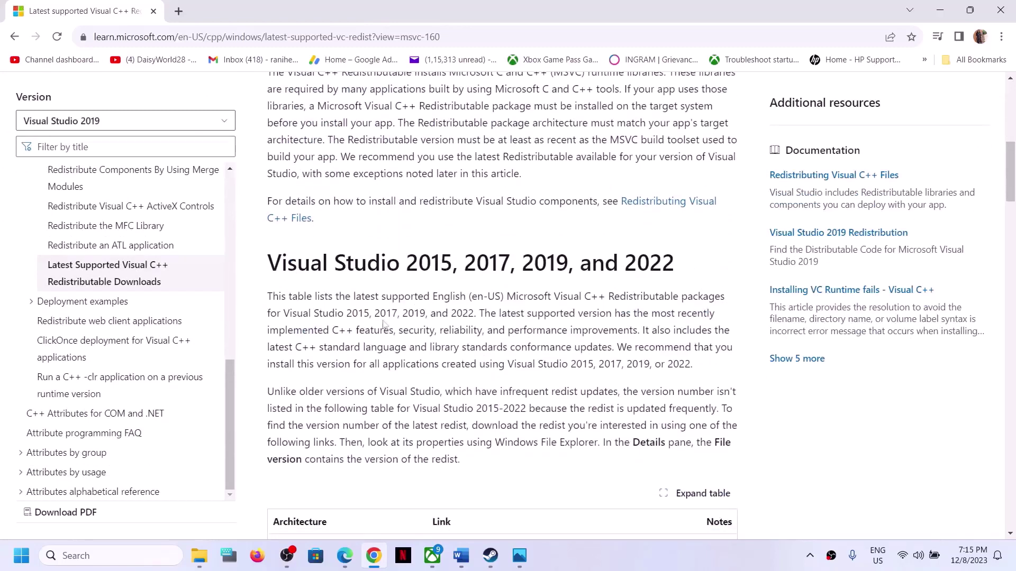
left_click_drag(287, 269, 682, 251)
scroll(403, 381, "down", 5)
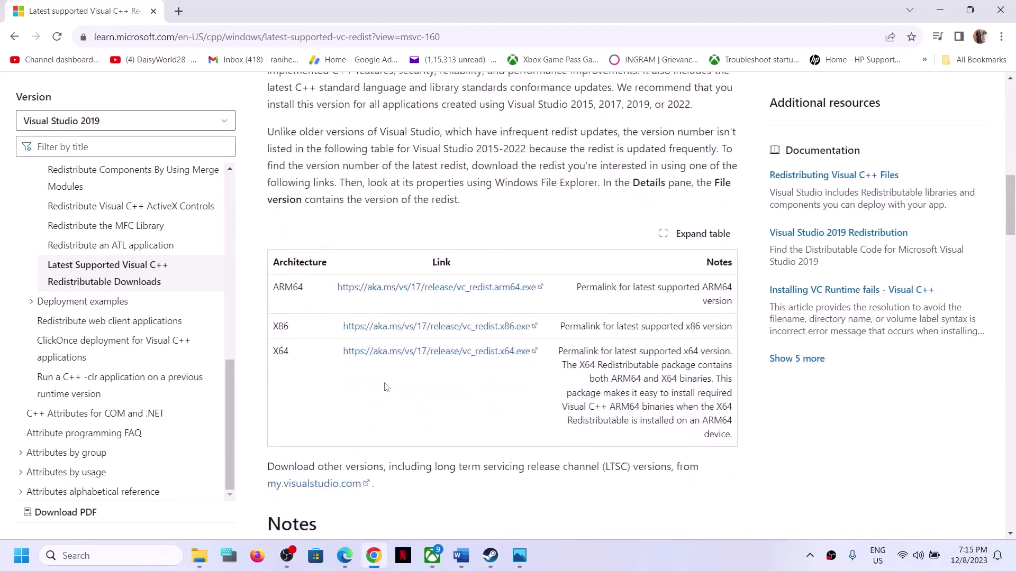
left_click_drag(273, 321, 415, 320)
left_click(415, 322)
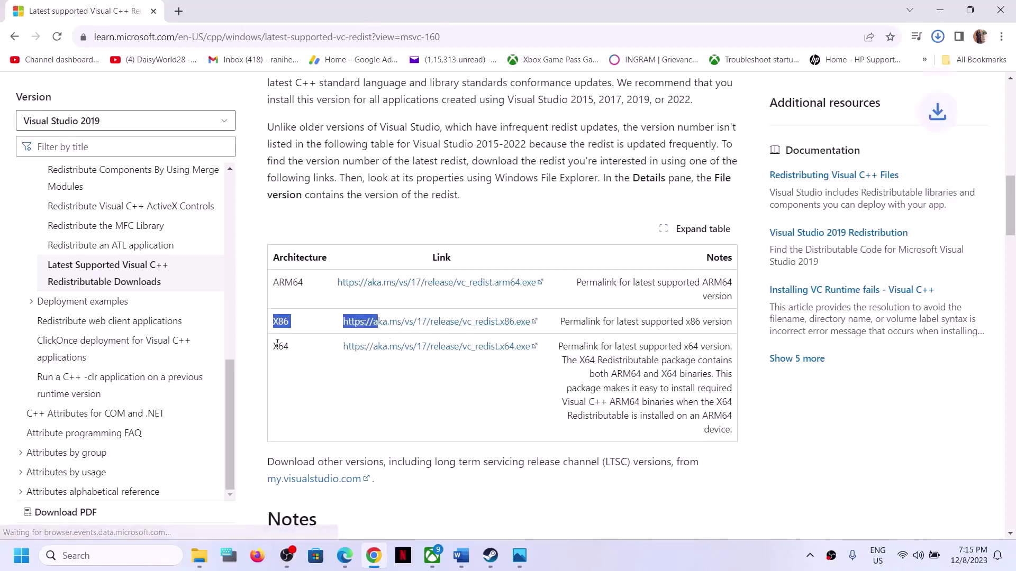
left_click_drag(277, 347, 329, 348)
left_click_drag(273, 322, 290, 351)
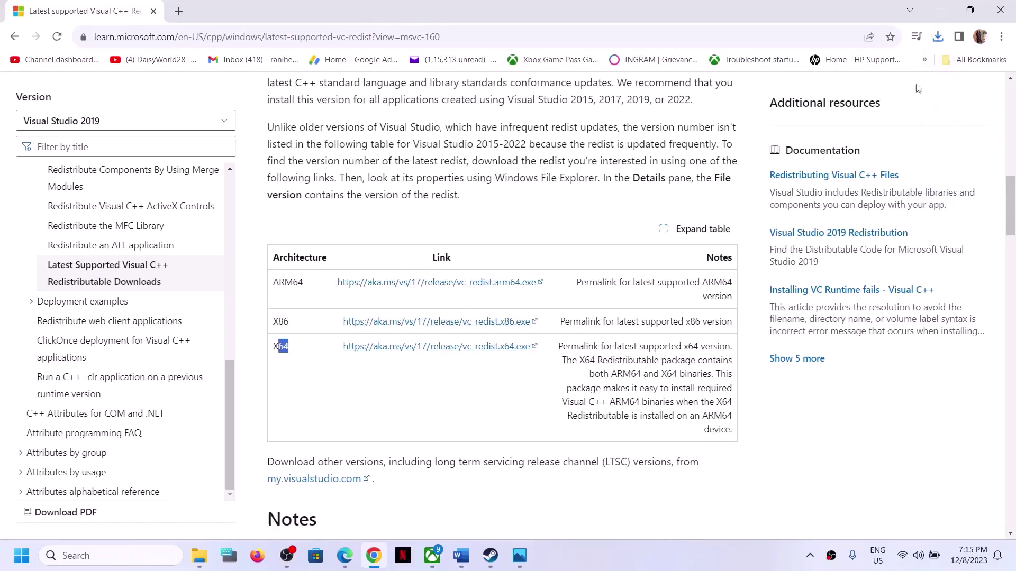
Run the downloaded VC_redist.x64 installer and try to repair the Microsoft Visual C++ 2015-2022 Redistributable (x64)
left_click(937, 38)
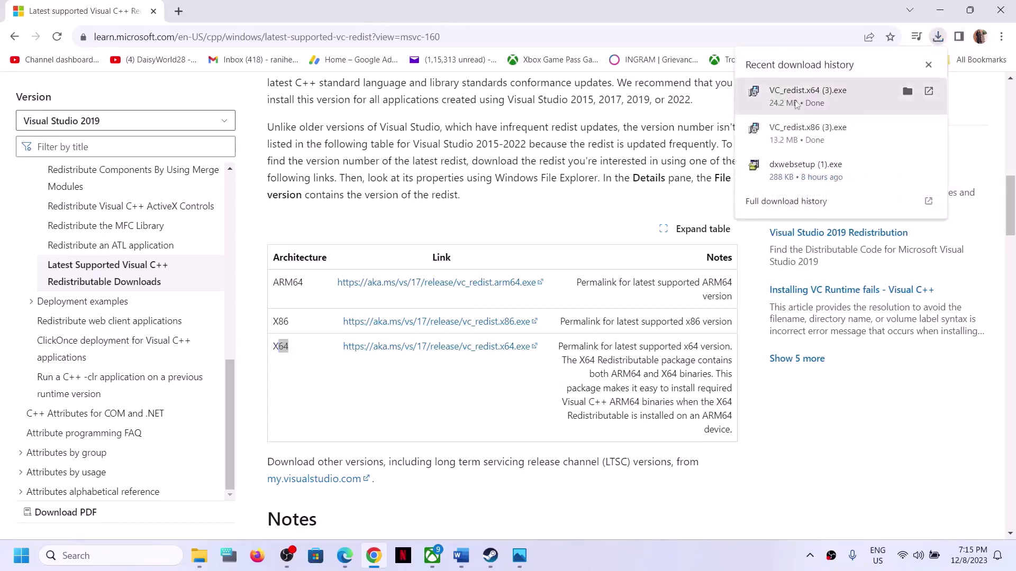
key("Escape")
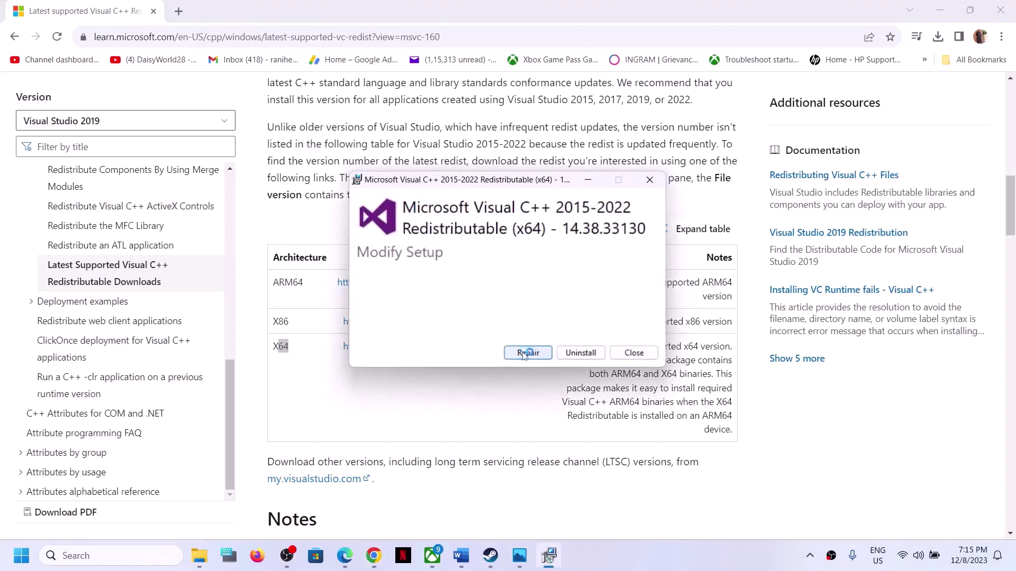
left_click(536, 353)
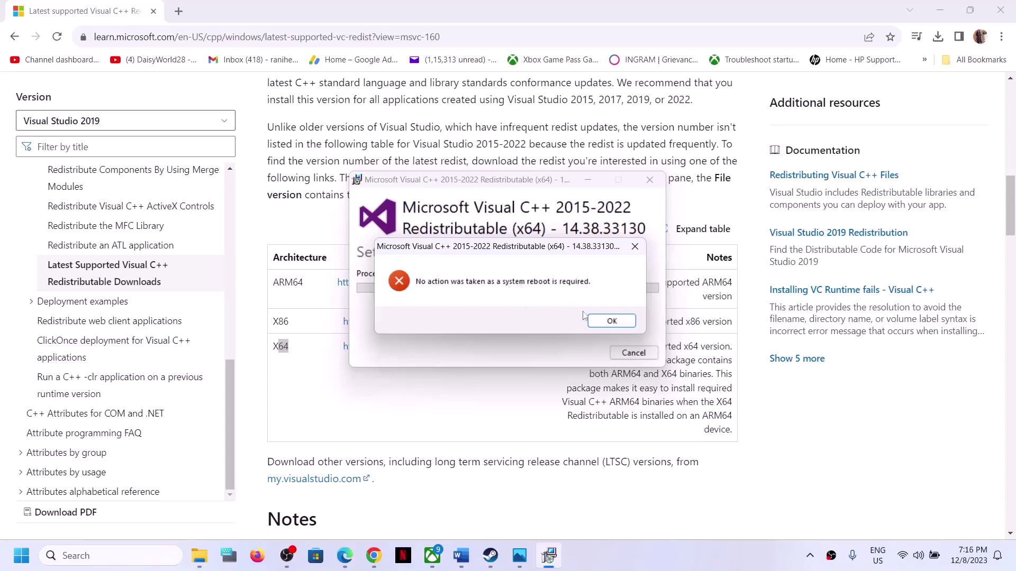
left_click(604, 323)
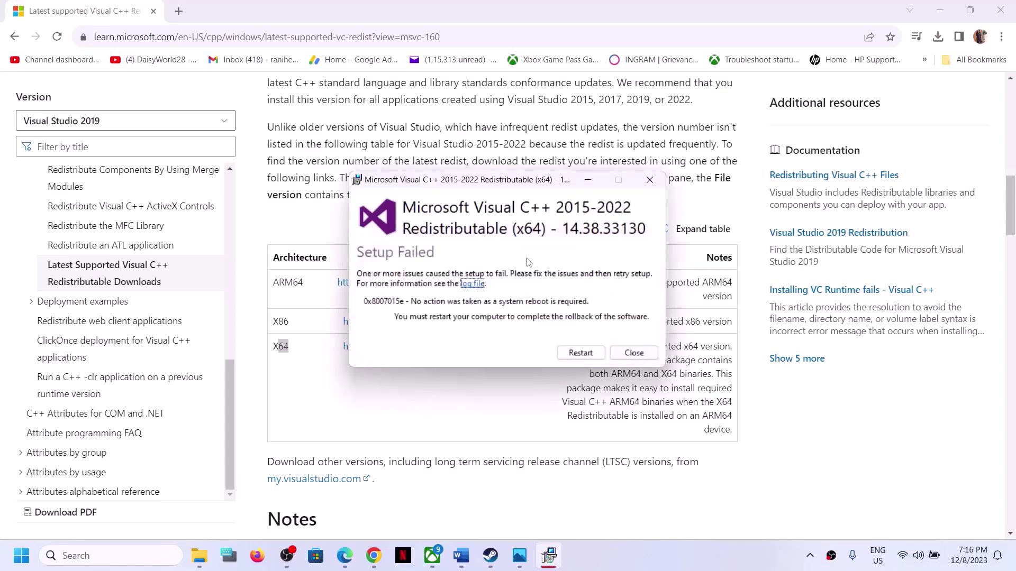
Run the downloaded VC_redist.x86 installer and try to repair the Microsoft Visual C++ 2015-2022 Redistributable (x86)
left_click(937, 37)
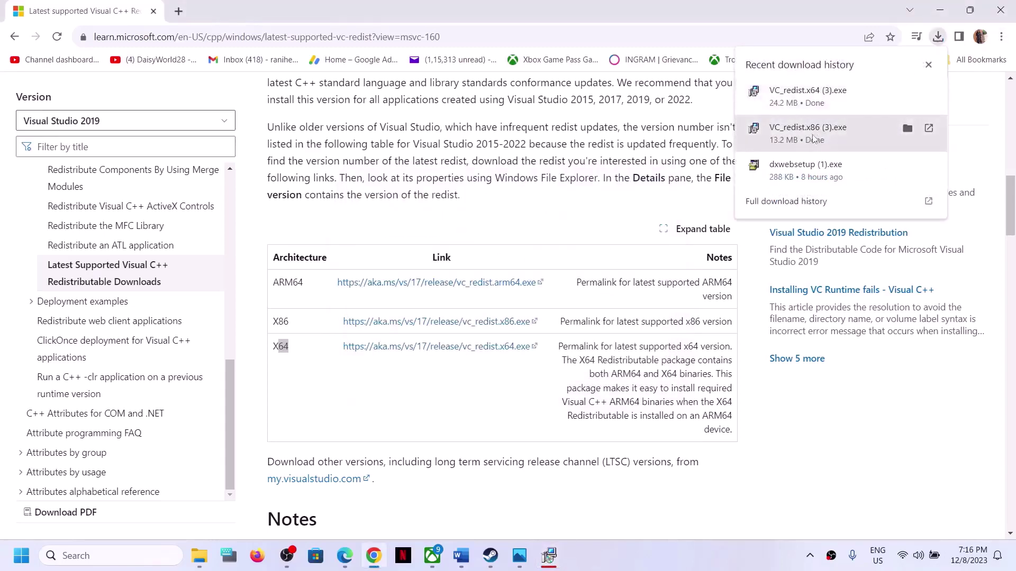
left_click(550, 557)
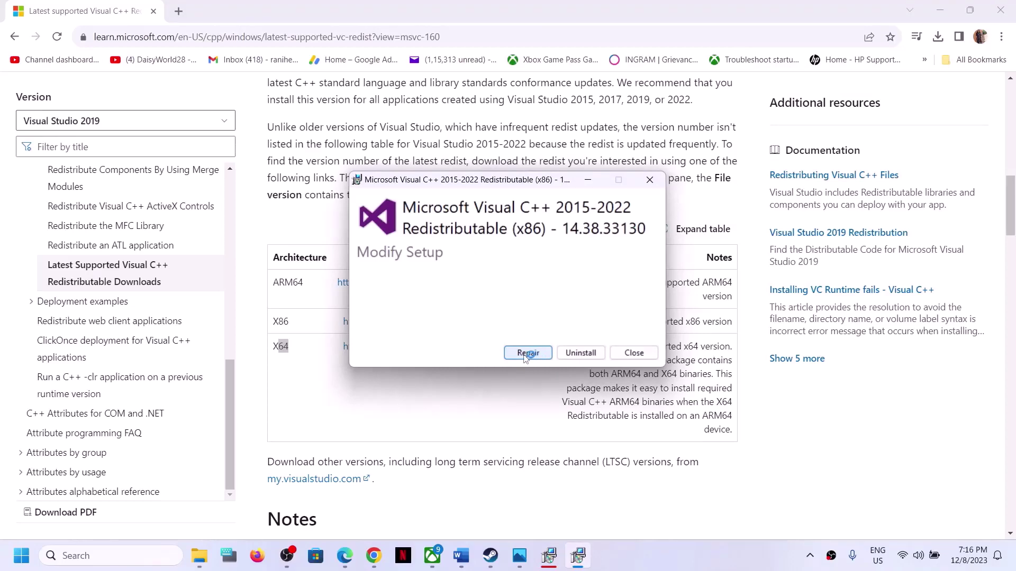
left_click(527, 354)
left_click(612, 320)
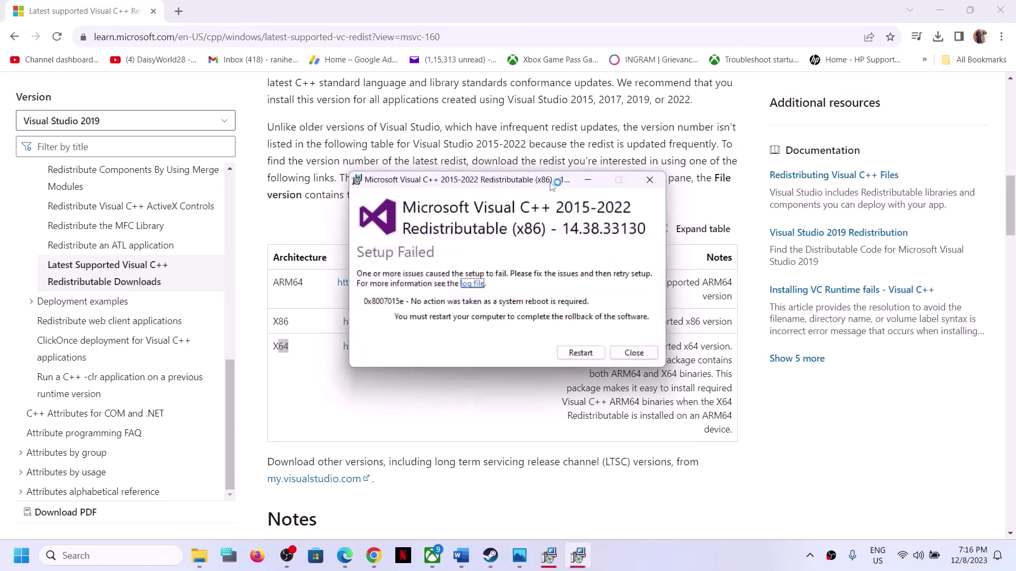
Place the x86 and x64 Visual C++ setup windows side by side and close both without restarting the computer
left_click_drag(551, 187, 354, 174)
left_click_drag(533, 186, 668, 180)
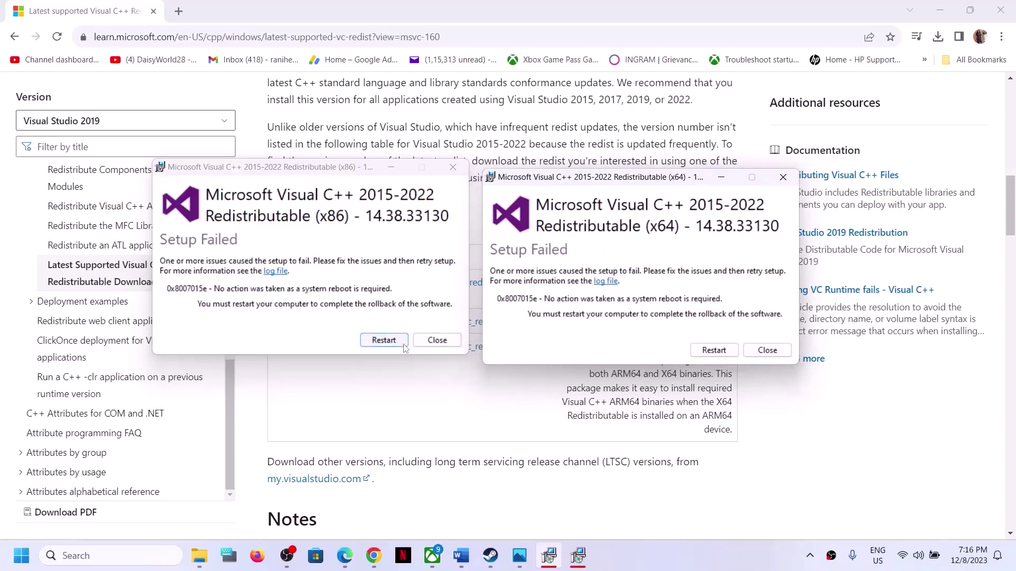
left_click(437, 341)
left_click(714, 350)
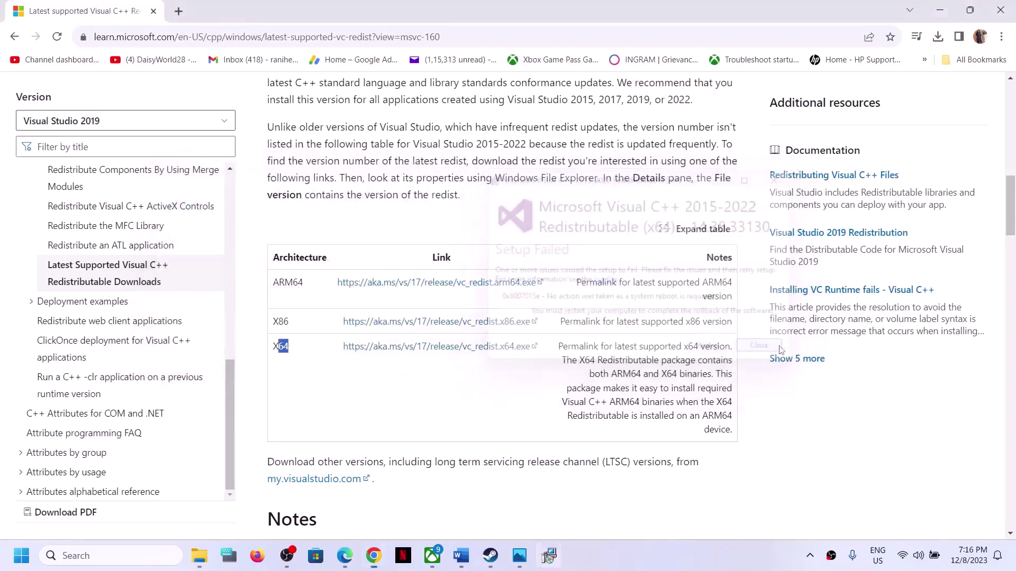
Switch to the Word document, read Step 11 about windowed mode and lower graphics settings, and minimize the document
left_click(491, 556)
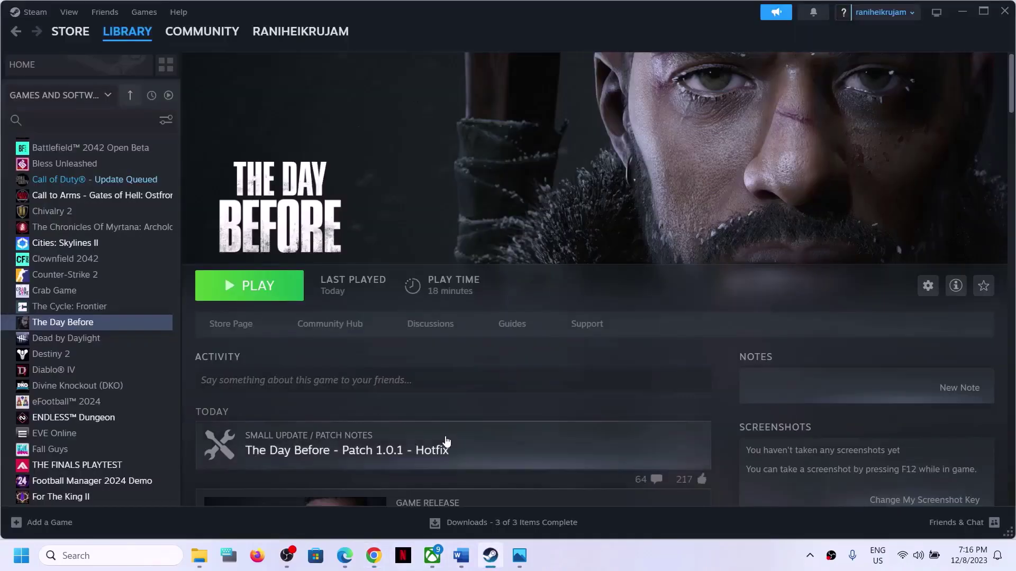
left_click(461, 555)
scroll(195, 205, "down", 5)
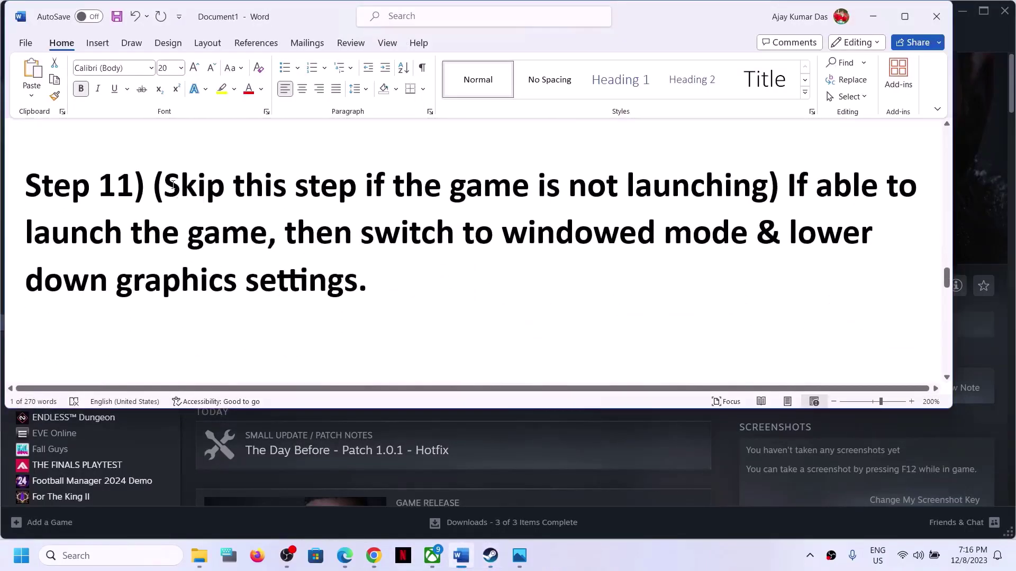
left_click_drag(173, 185, 269, 232)
left_click(703, 262)
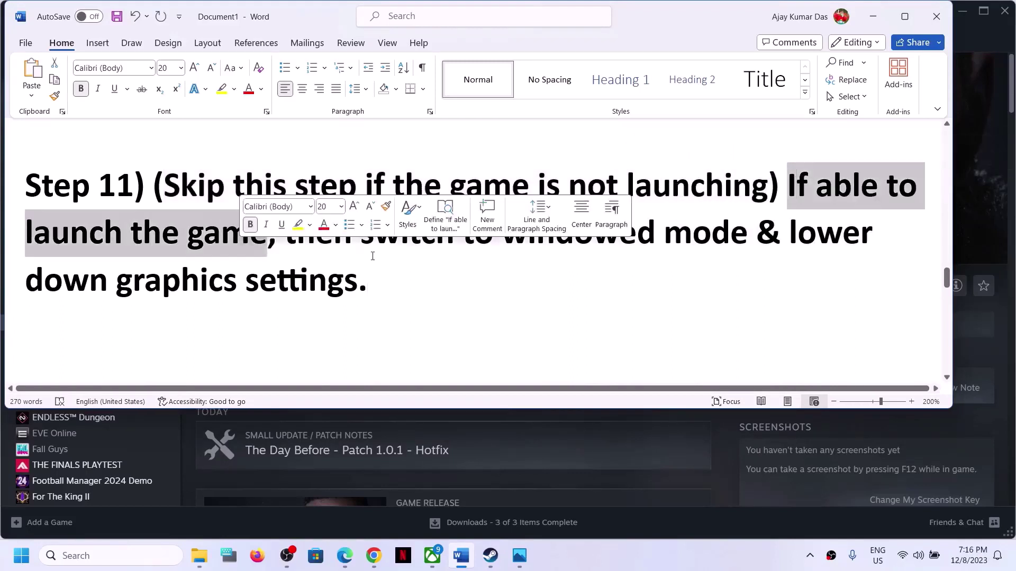
left_click(374, 233)
left_click_drag(361, 233, 656, 236)
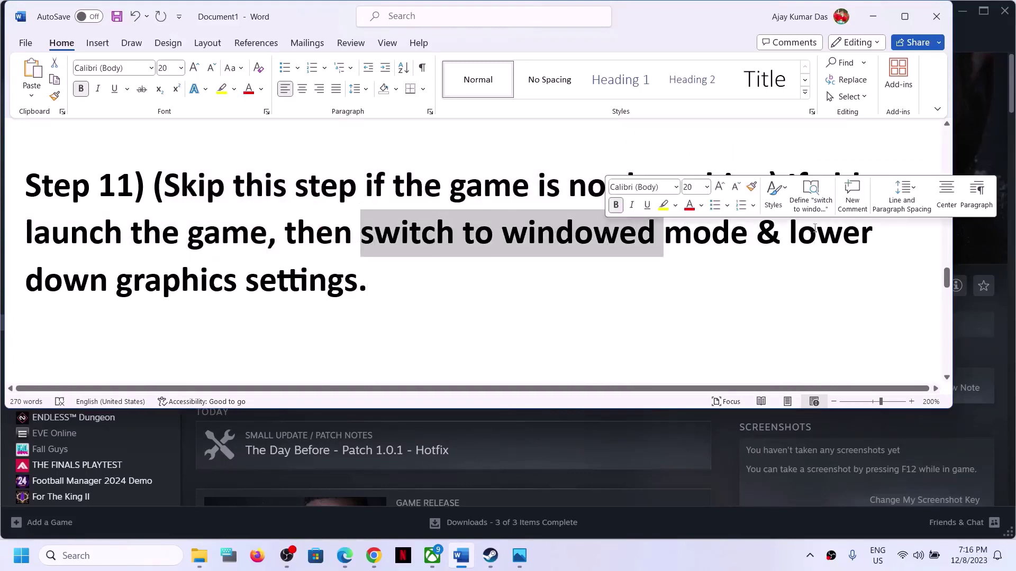
left_click_drag(756, 233, 845, 283)
left_click(596, 313)
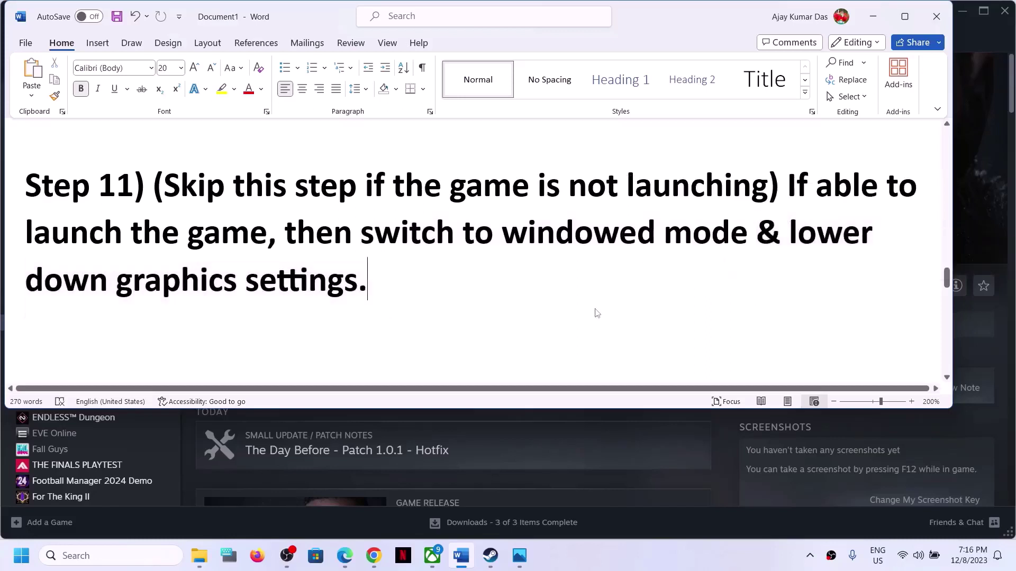
left_click_drag(647, 239, 744, 237)
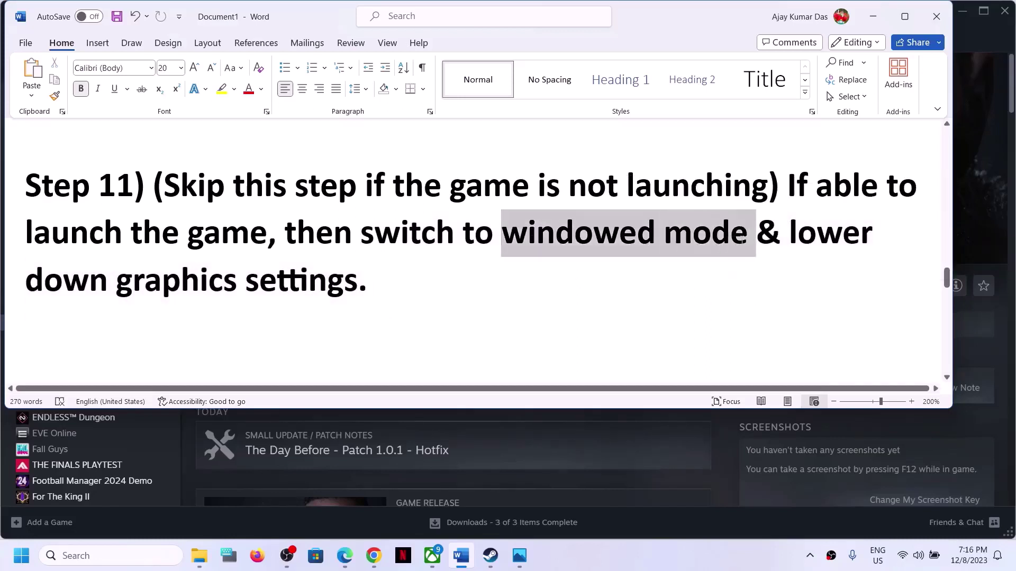
left_click(659, 273)
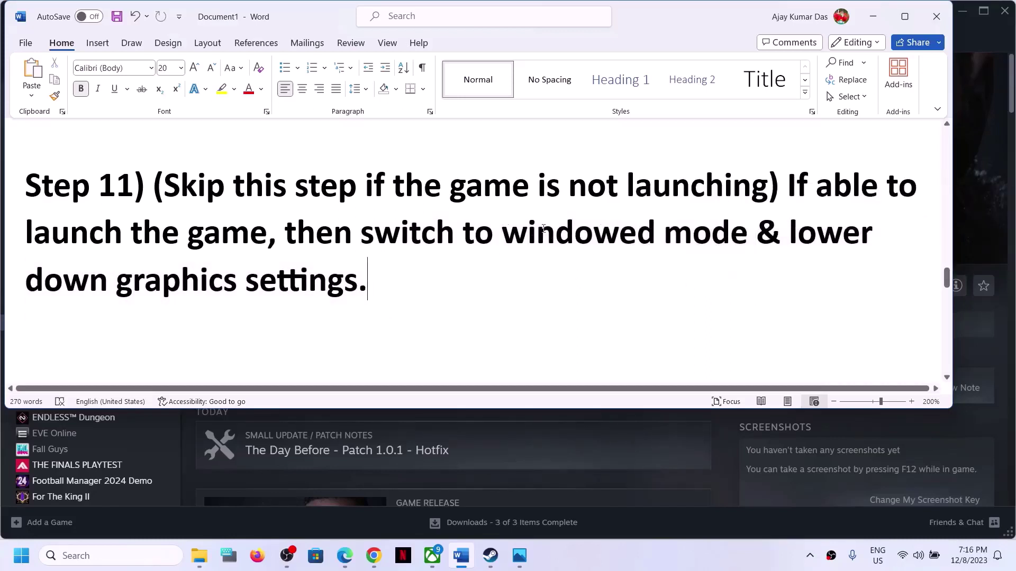
left_click_drag(543, 228, 712, 236)
left_click_drag(386, 286, 802, 235)
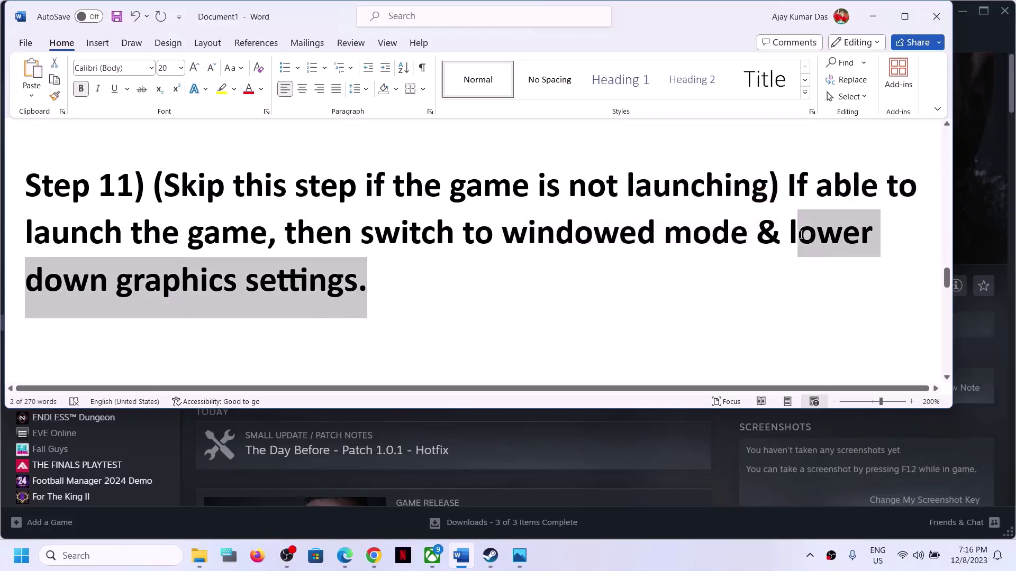
left_click(387, 291)
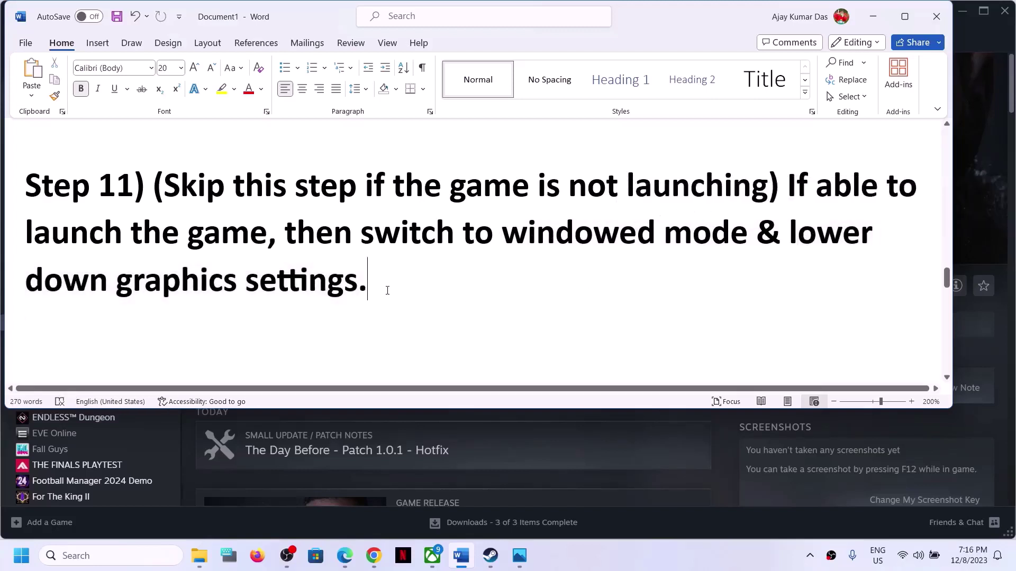
left_click(874, 19)
Reopen the Word document and read Step 12 about disconnecting additional controllers and USB devices and disabling the Steam Overlay
left_click(461, 556)
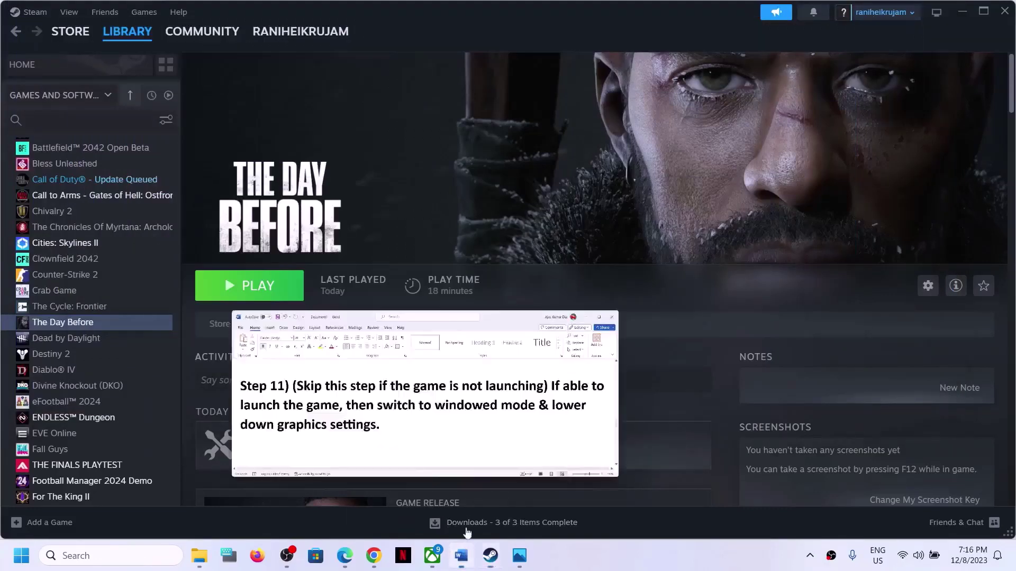
scroll(375, 316, "down", 2)
scroll(376, 316, "down", 3)
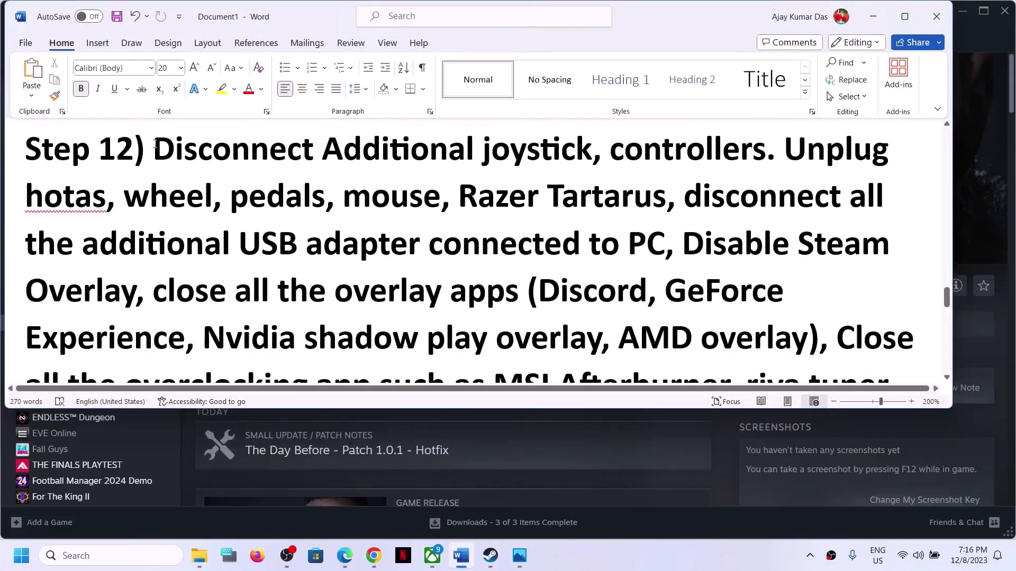
left_click_drag(153, 149, 593, 152)
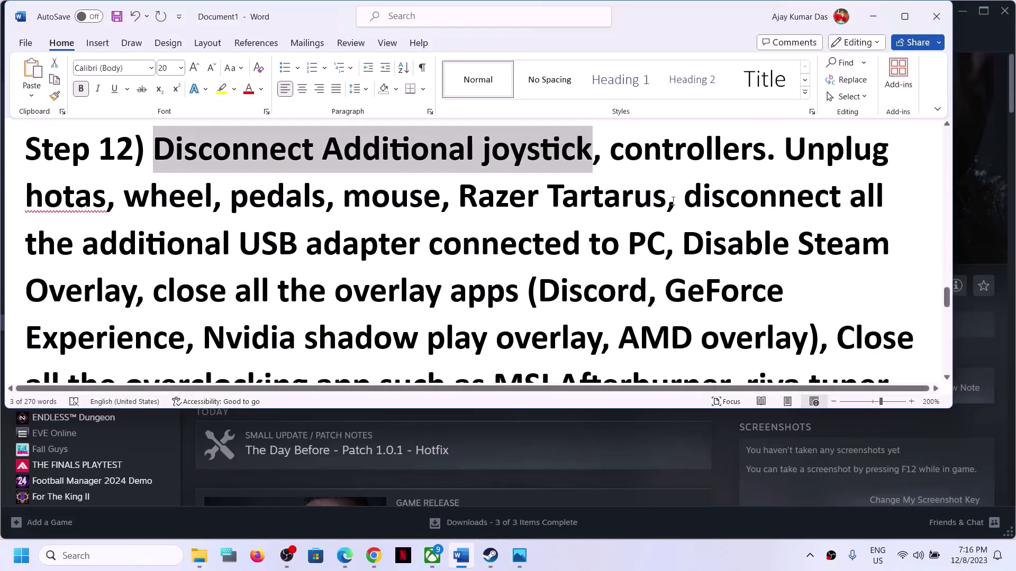
left_click_drag(789, 149, 660, 256)
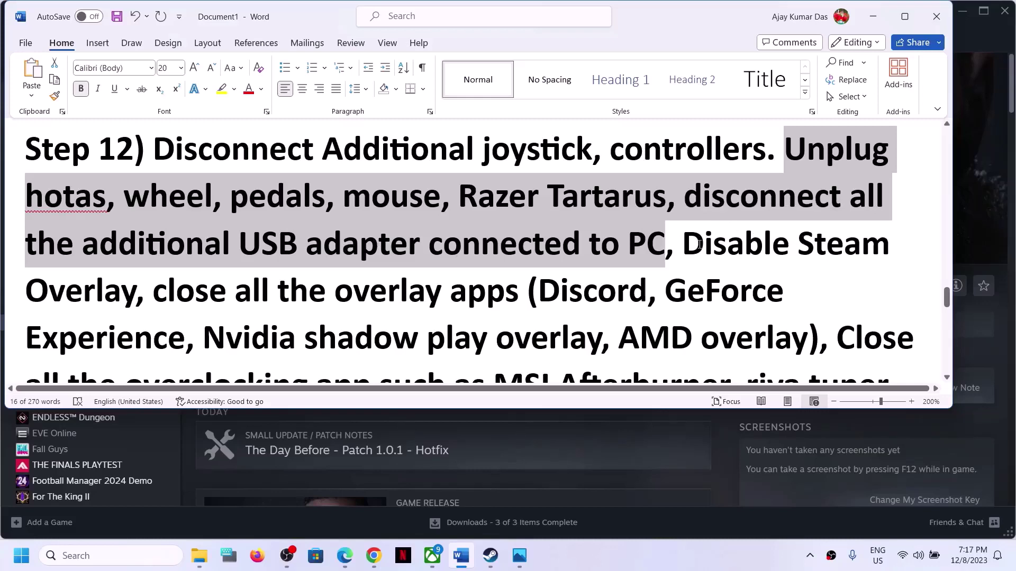
left_click_drag(699, 244, 136, 291)
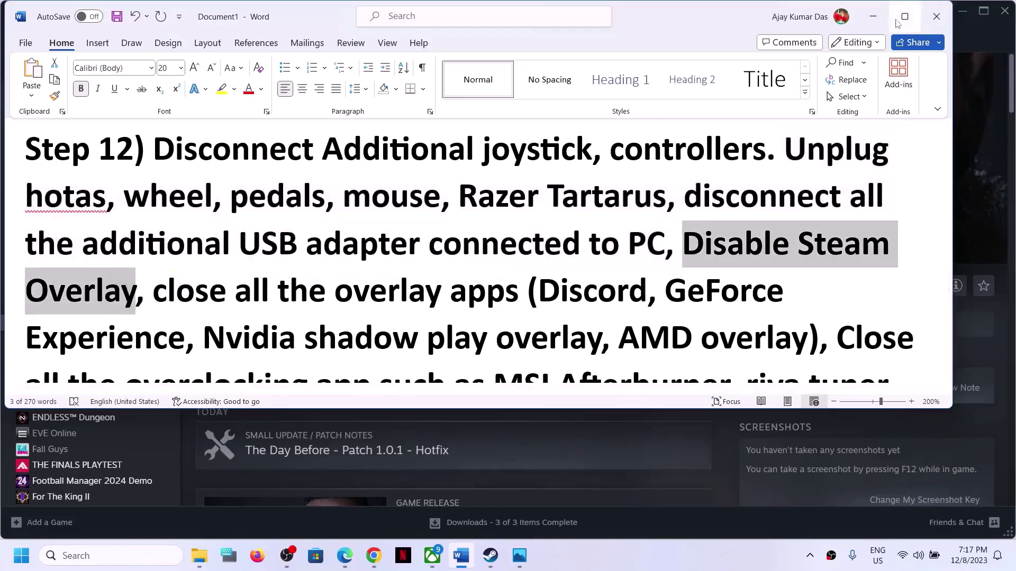
Minimize the Word document and turn off the Steam Overlay for The Day Before in its Steam properties
left_click(873, 17)
right_click(69, 323)
mouse_move(104, 402)
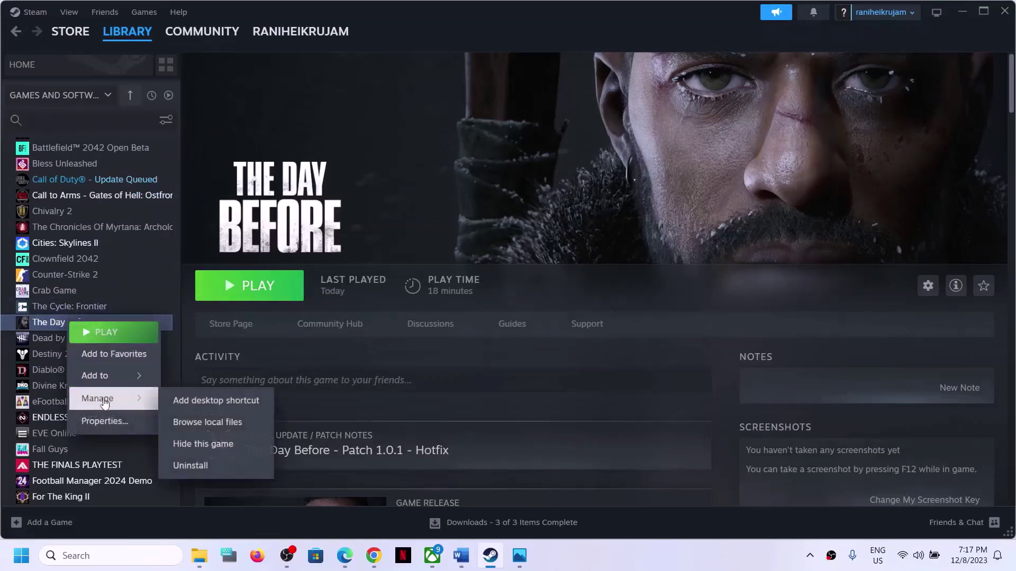
left_click(105, 421)
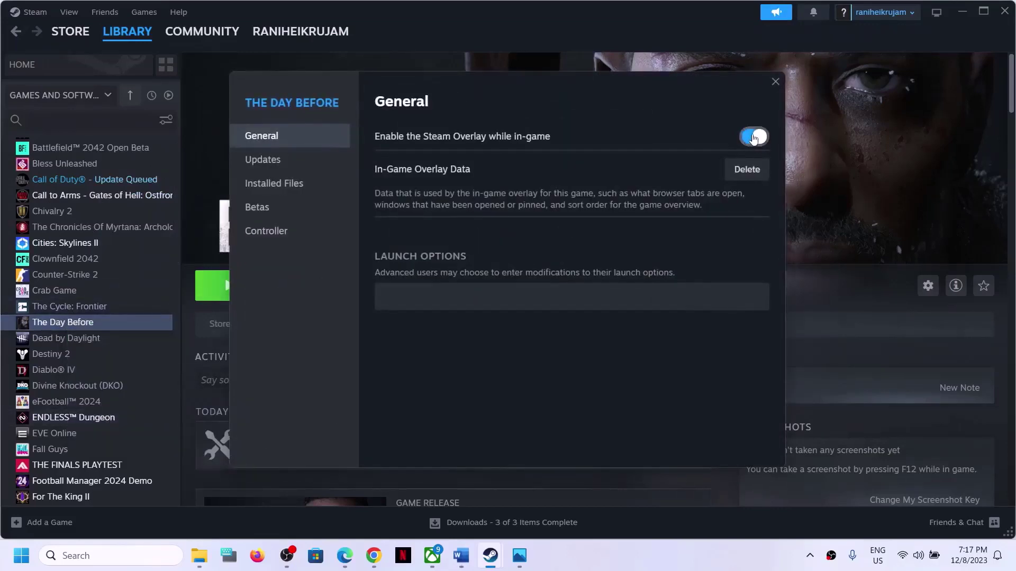
left_click(754, 137)
left_click(776, 82)
Return to the Word document and read the Step 12 advice on closing overlay apps and overclocking apps such as MSI Afterburner
left_click(461, 555)
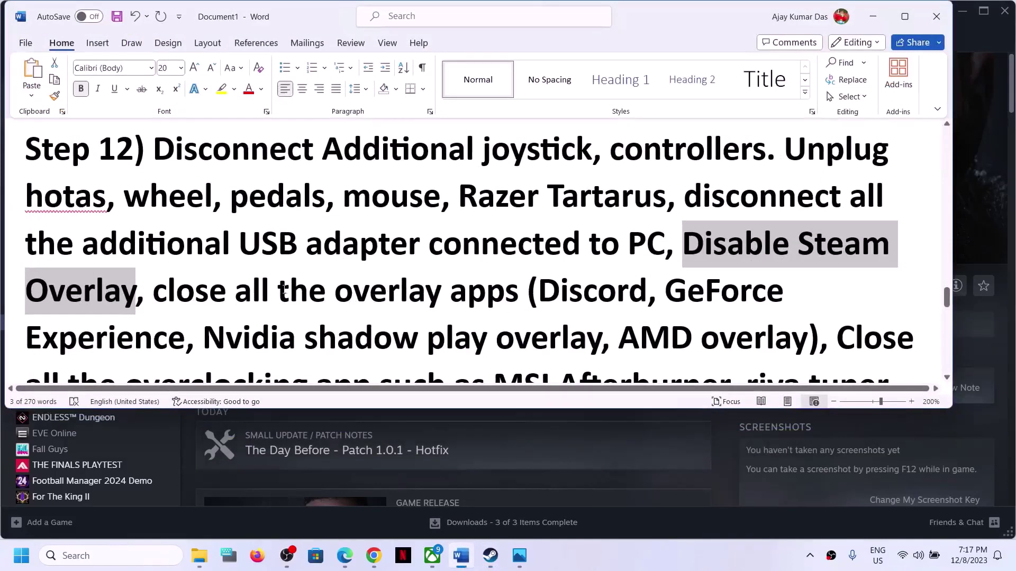
left_click_drag(165, 293, 527, 292)
scroll(553, 212, "down", 2)
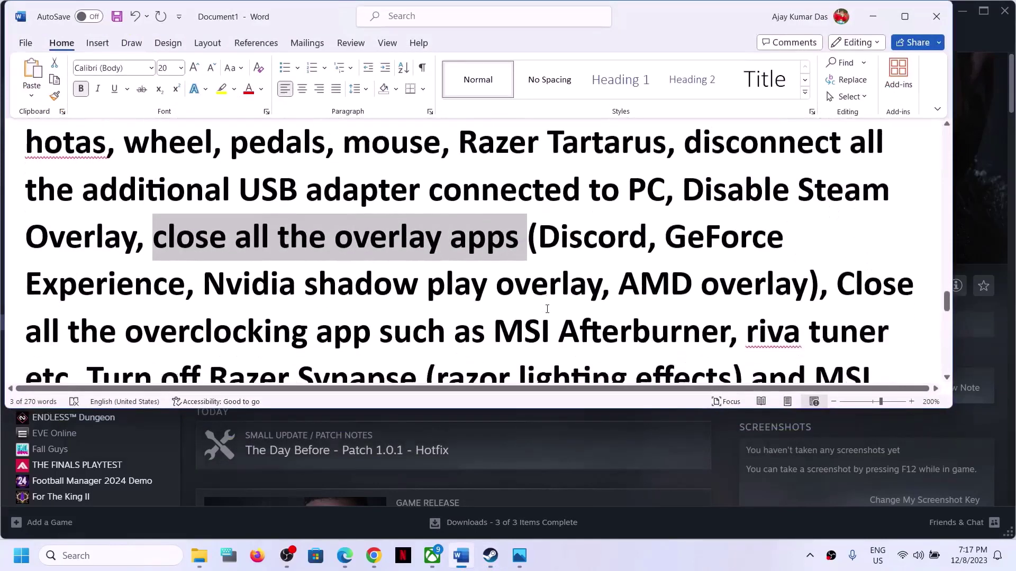
left_click_drag(537, 162, 184, 217)
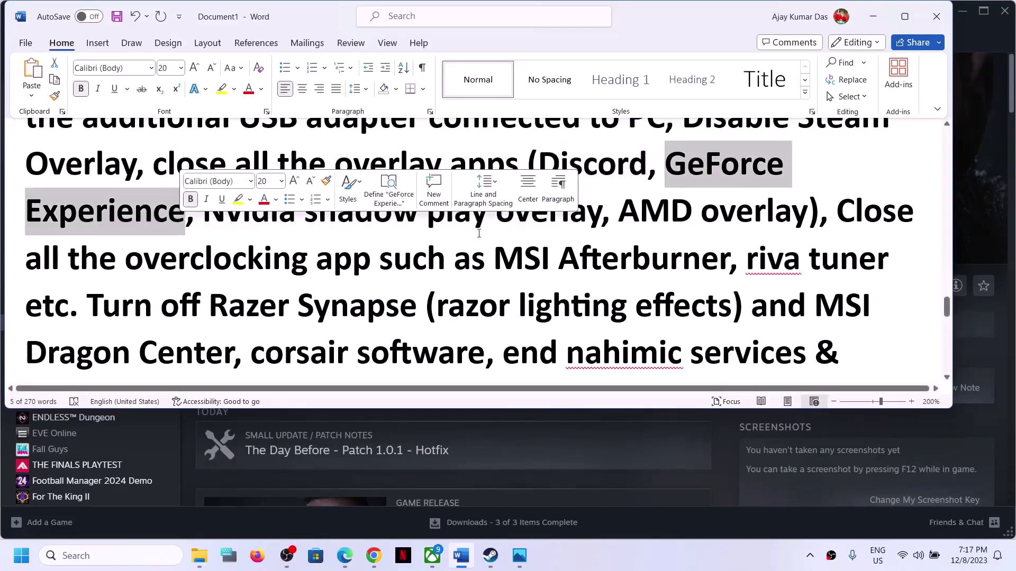
left_click(277, 249)
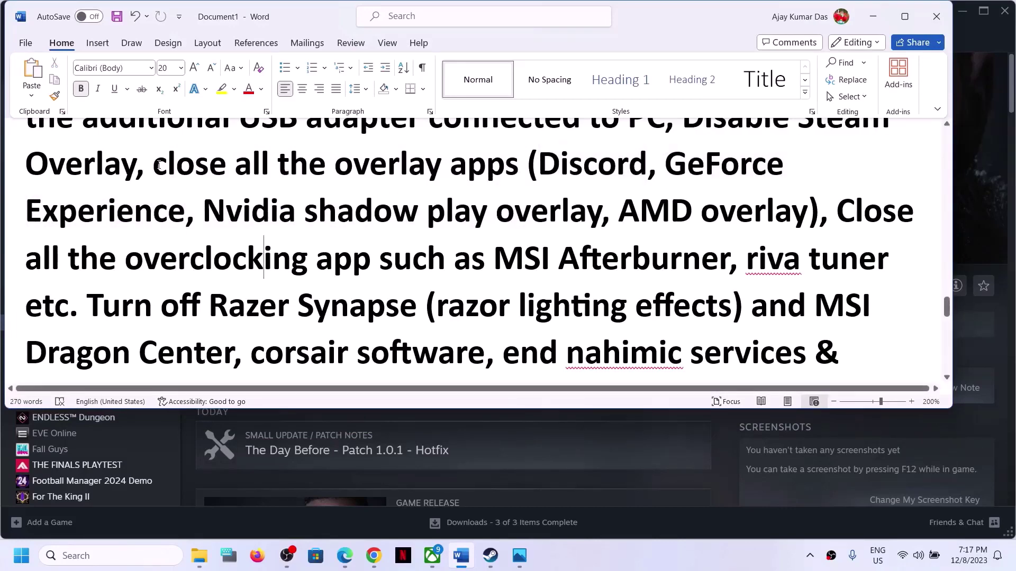
left_click_drag(154, 165, 606, 209)
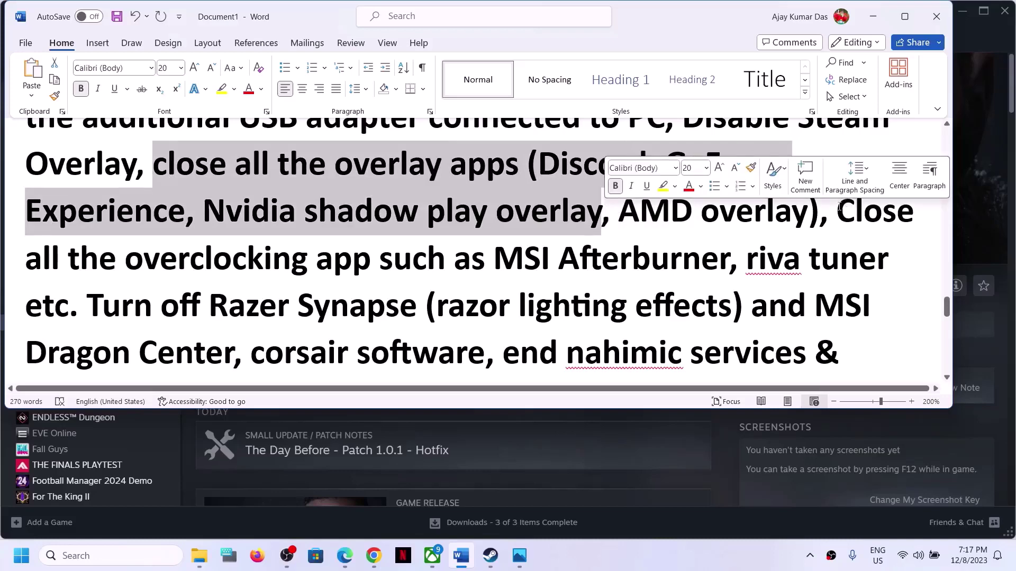
left_click_drag(837, 211, 424, 257)
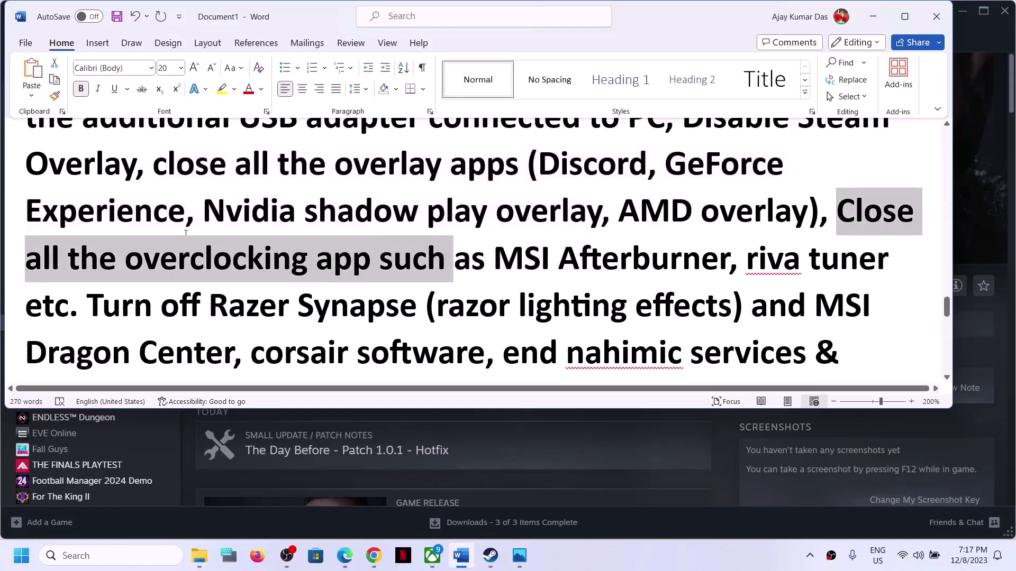
left_click_drag(125, 259, 653, 259)
left_click_drag(746, 259, 858, 259)
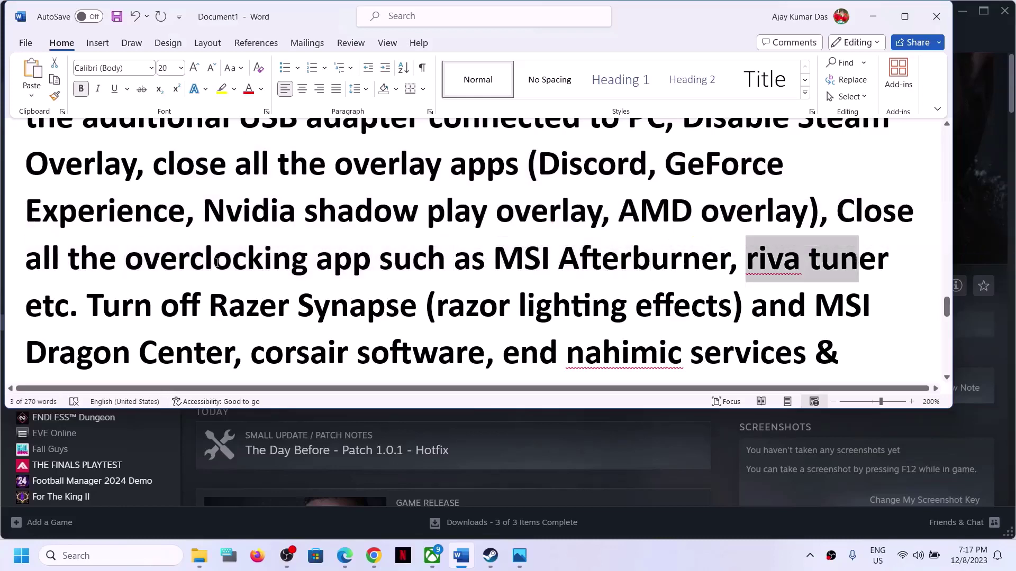
left_click(127, 262)
left_click_drag(232, 260, 347, 260)
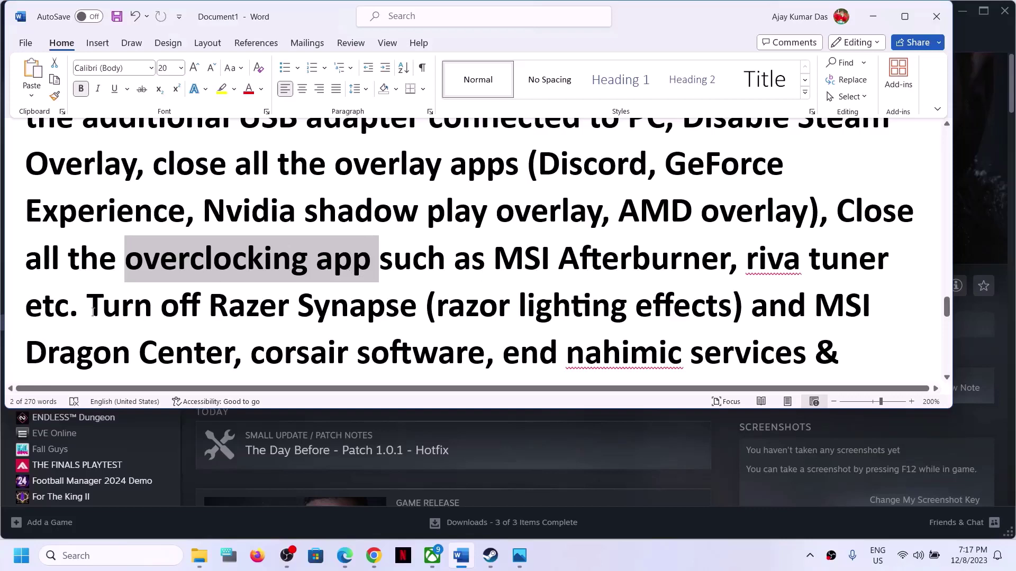
Read the rest of Step 12 on turning off lighting software and services, removing the undervolt and performing a clean boot
left_click_drag(93, 312, 558, 352)
scroll(558, 352, "down", 2)
left_click(176, 225)
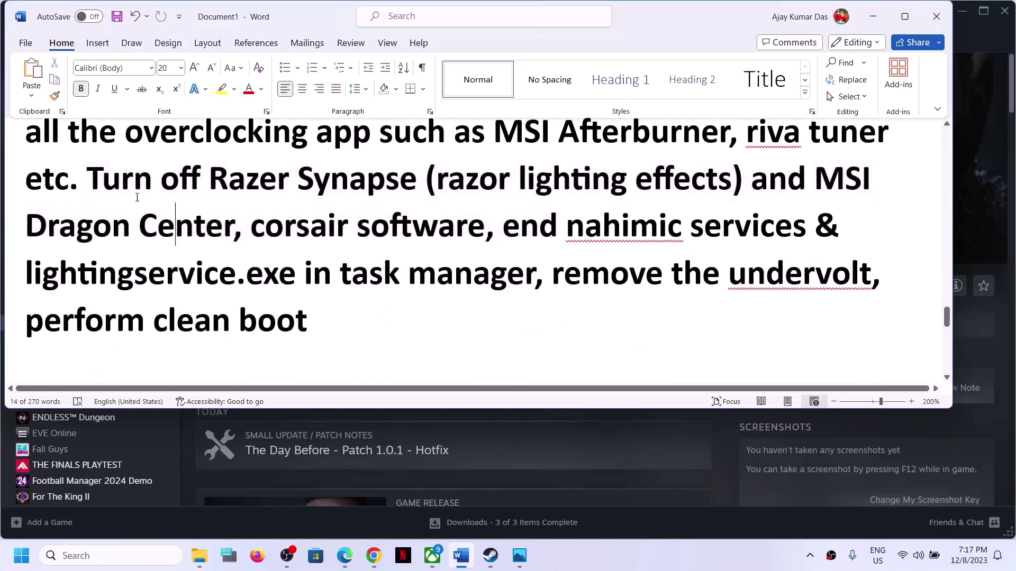
left_click_drag(87, 178, 534, 273)
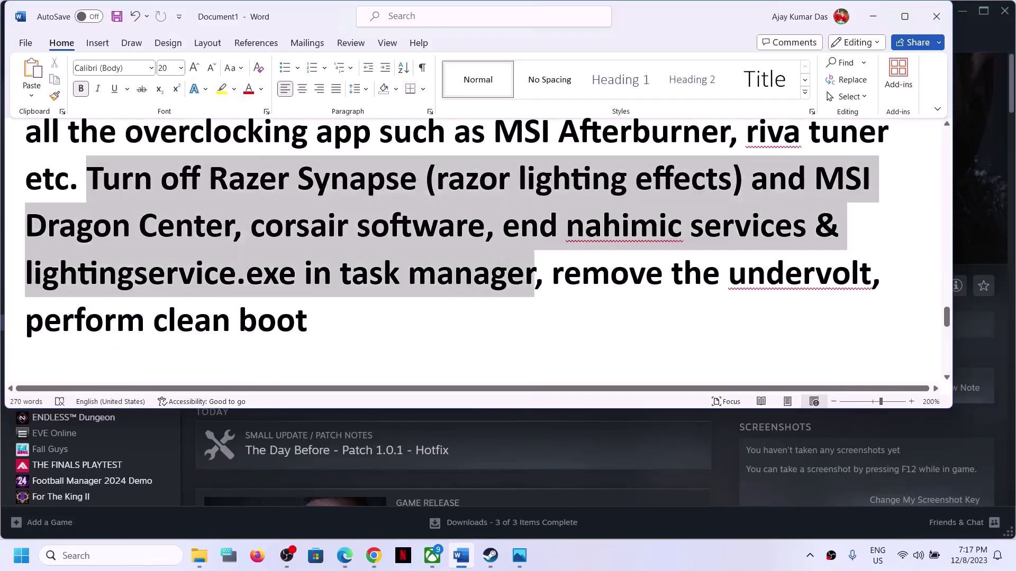
left_click(490, 555)
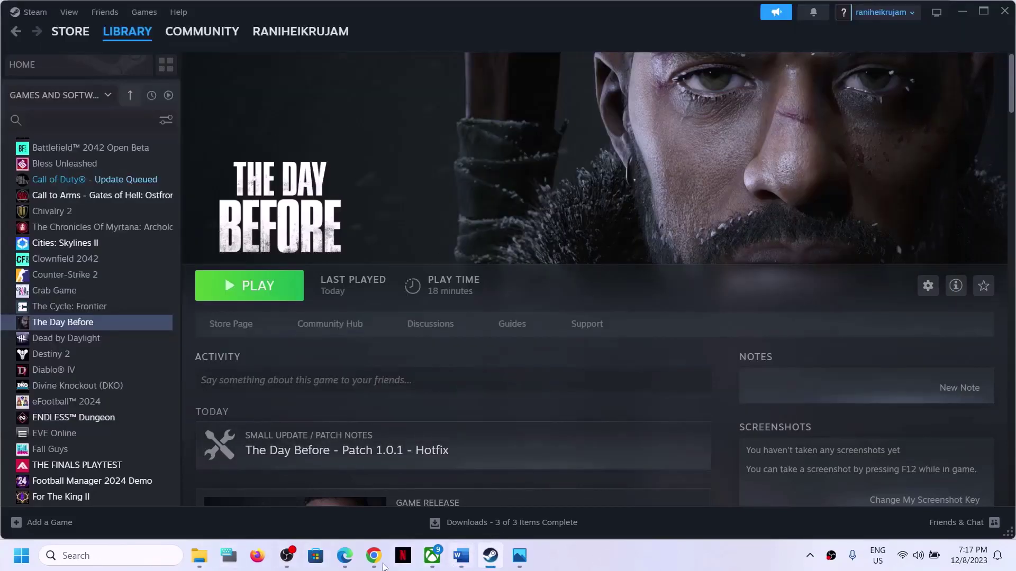
left_click(461, 555)
left_click_drag(556, 267, 806, 272)
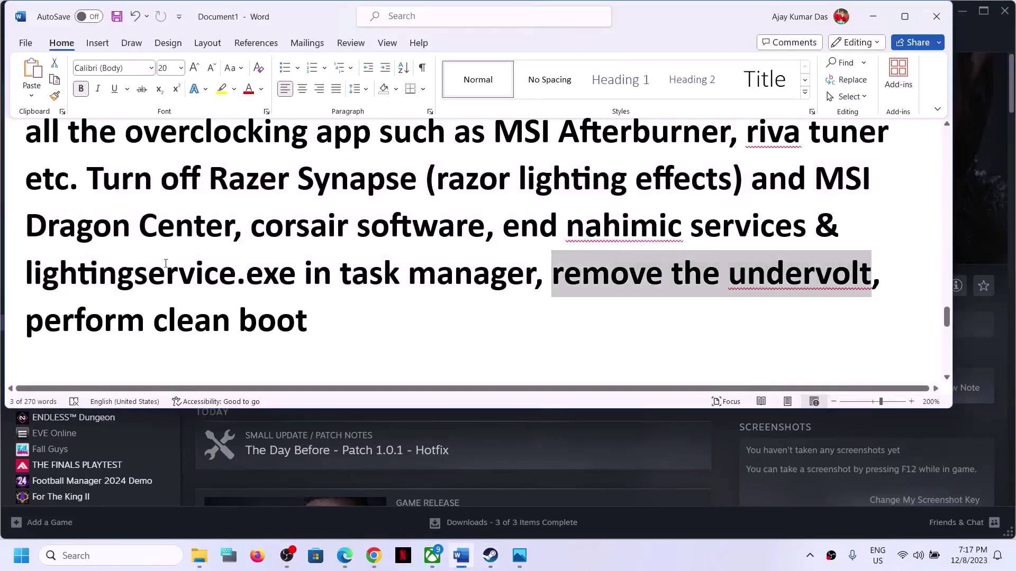
left_click_drag(98, 317, 79, 360)
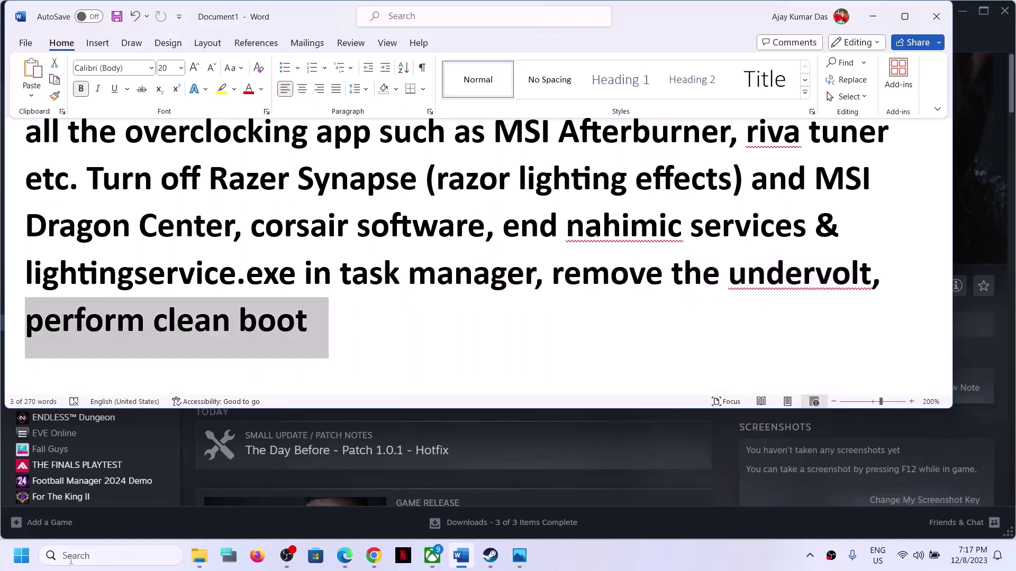
Find and open System Configuration, hide all Microsoft services in the services list, and confirm the dialog
left_click(71, 559)
type("sy")
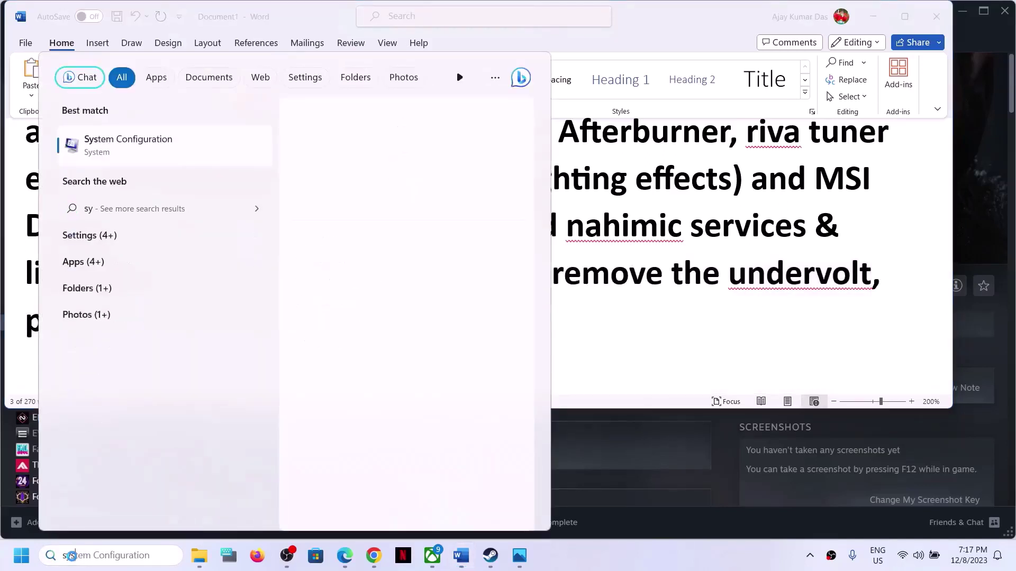
type("stem Configuration")
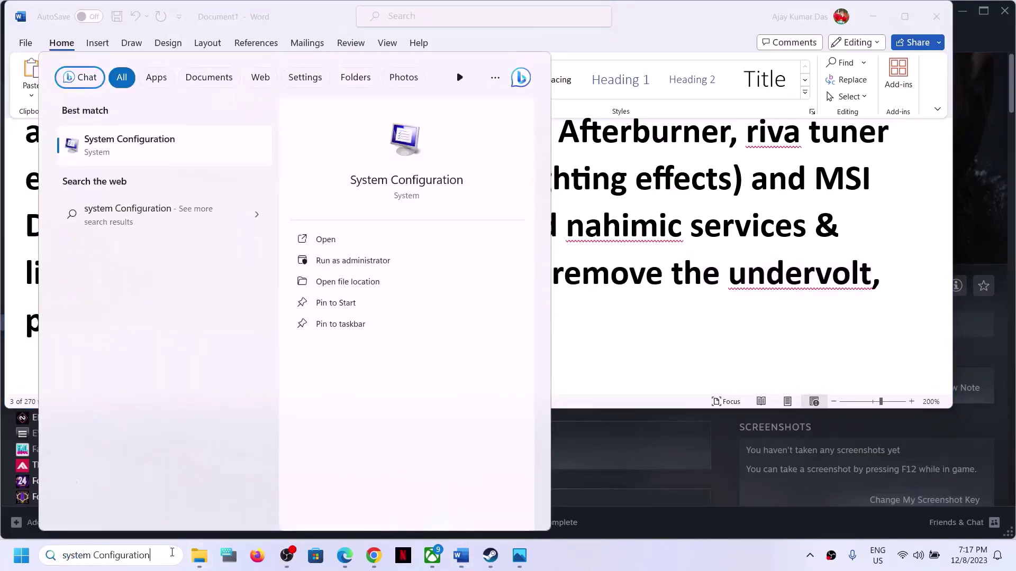
left_click(121, 150)
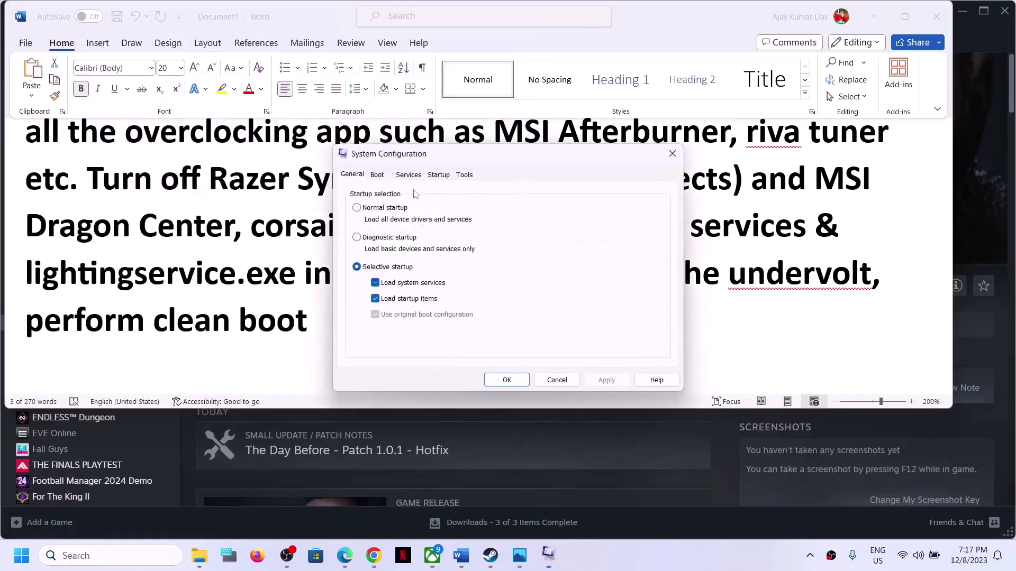
left_click(410, 176)
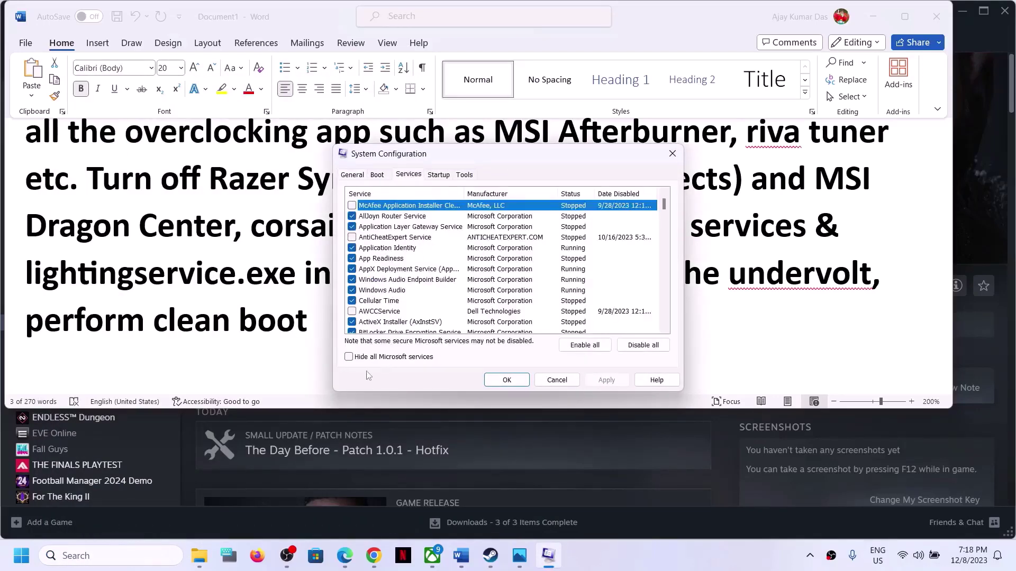
left_click(349, 357)
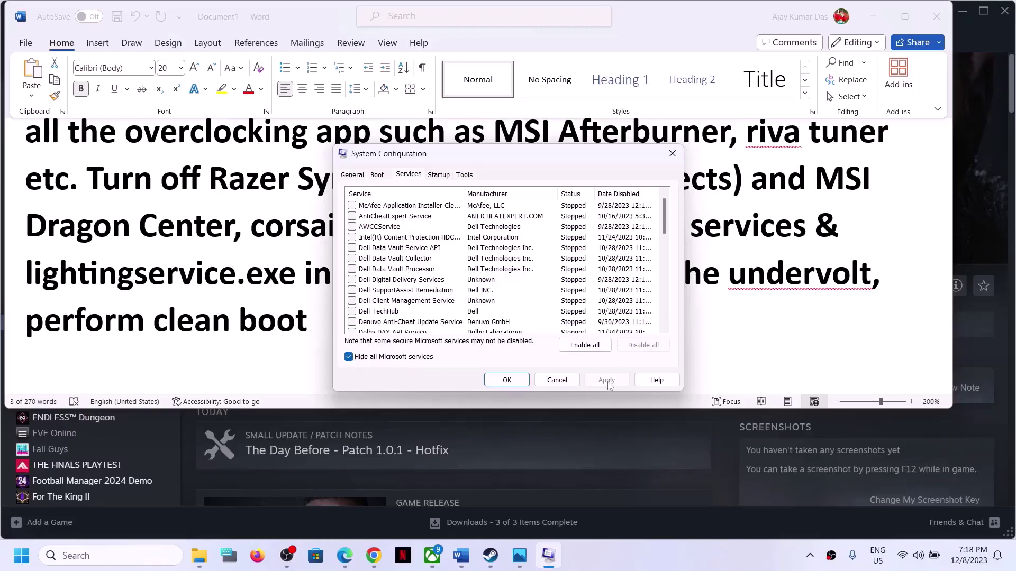
left_click(506, 380)
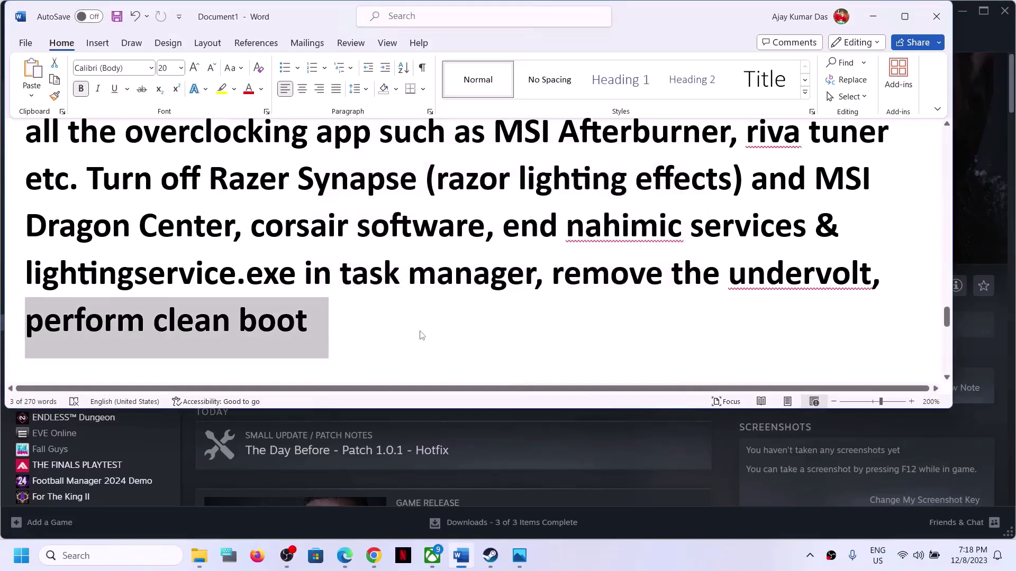
Read the Step 13 heading on virtual memory, copy "View Advanced system settings" from the document, and use it to find and open that Windows tool
scroll(377, 313, "down", 5)
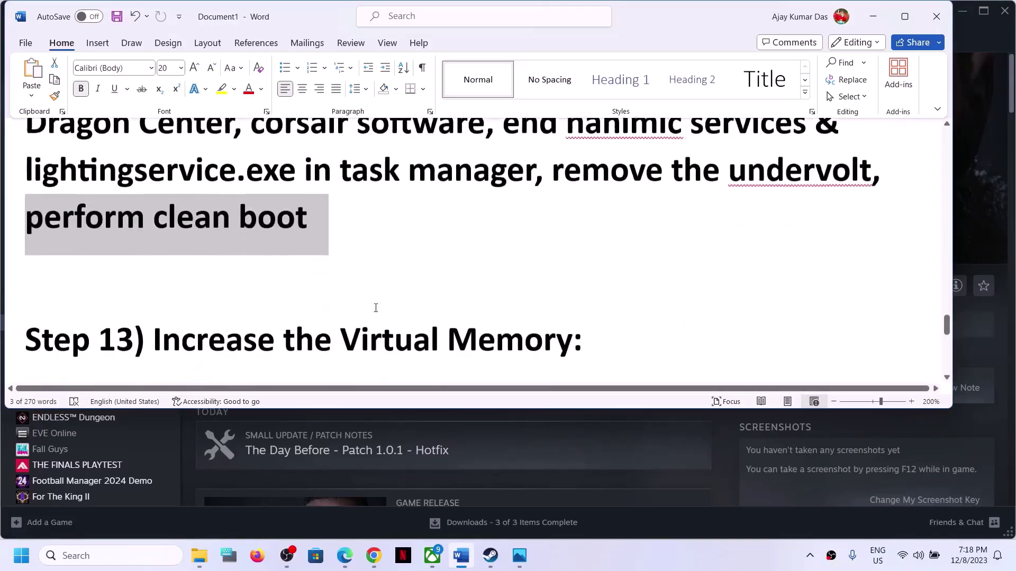
left_click_drag(183, 209, 445, 211)
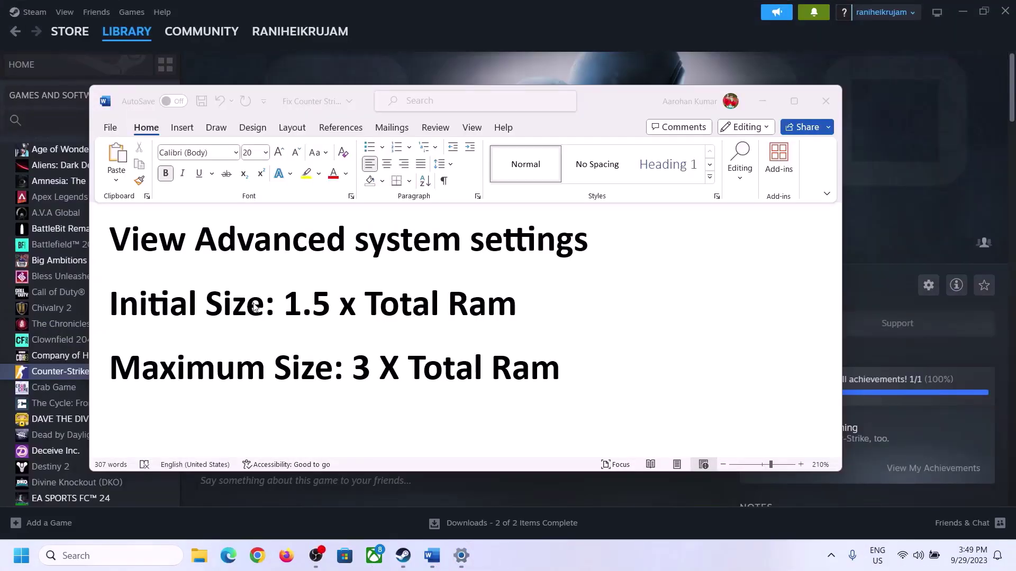
left_click_drag(143, 245, 549, 264)
key("ctrl+c")
left_click(139, 164)
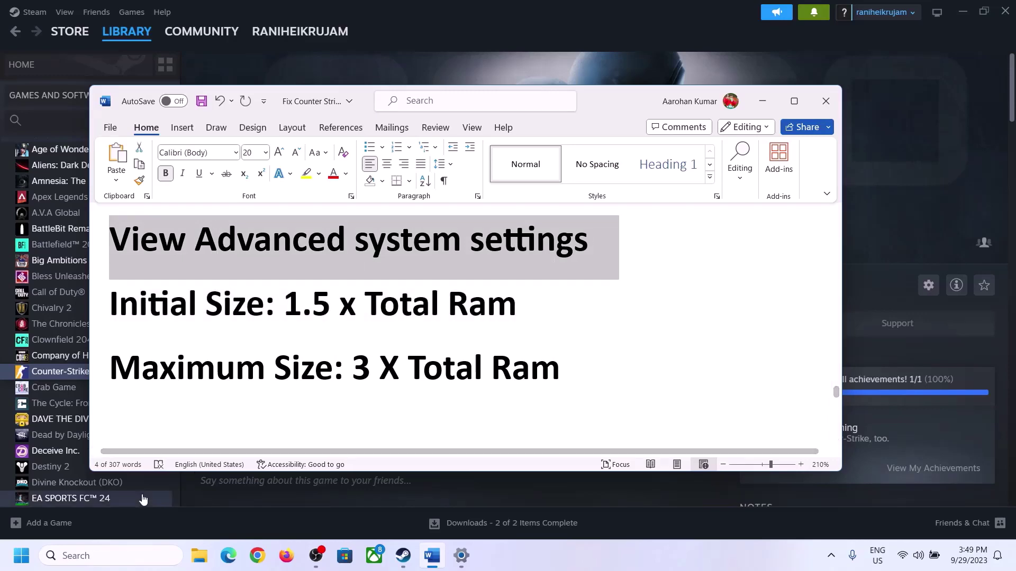
left_click(123, 556)
key("ctrl+v")
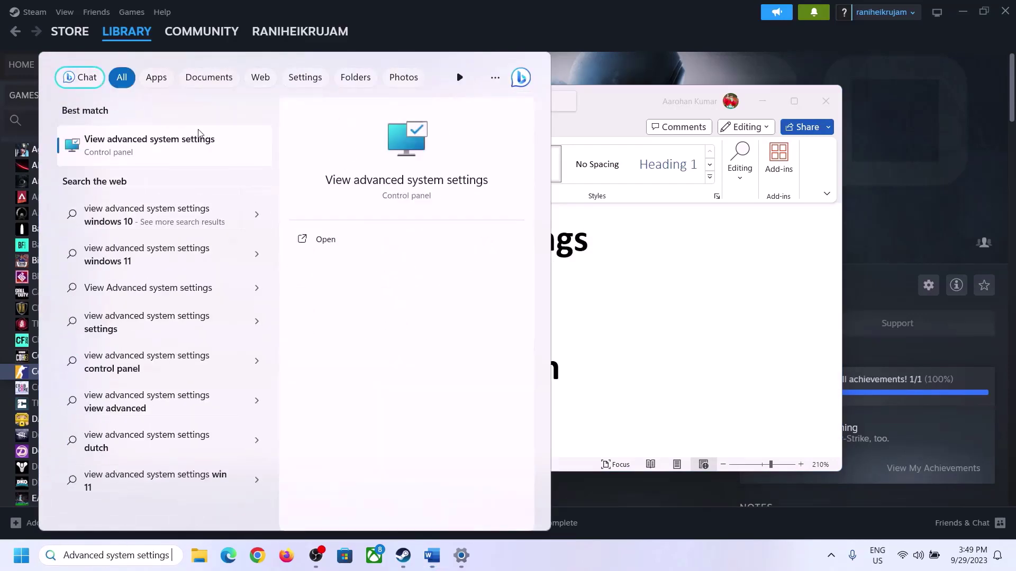
left_click(140, 153)
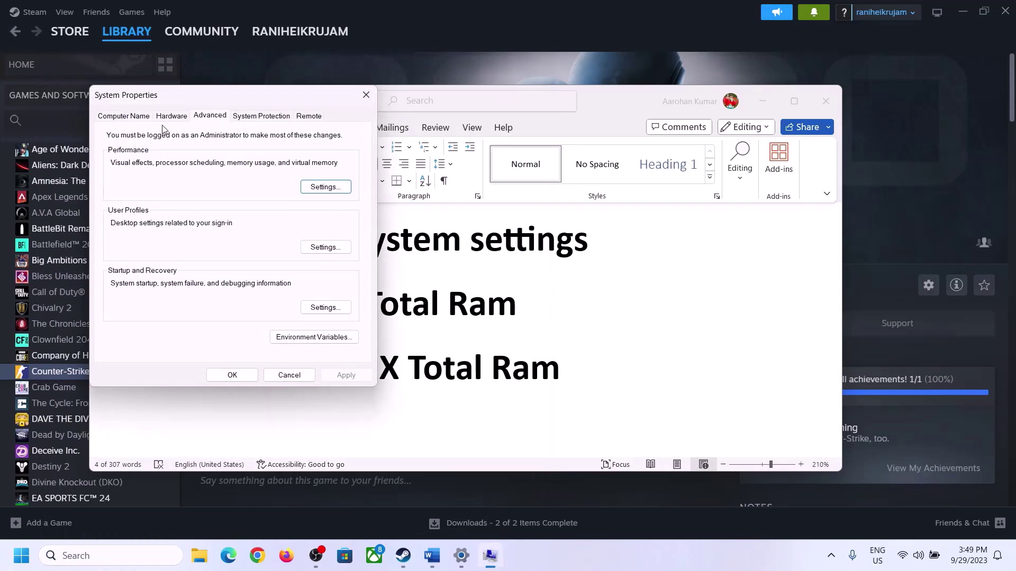
Open the Virtual Memory settings from the performance options, disable automatic paging file management, and choose a custom size for drive C:
left_click_drag(211, 103, 454, 183)
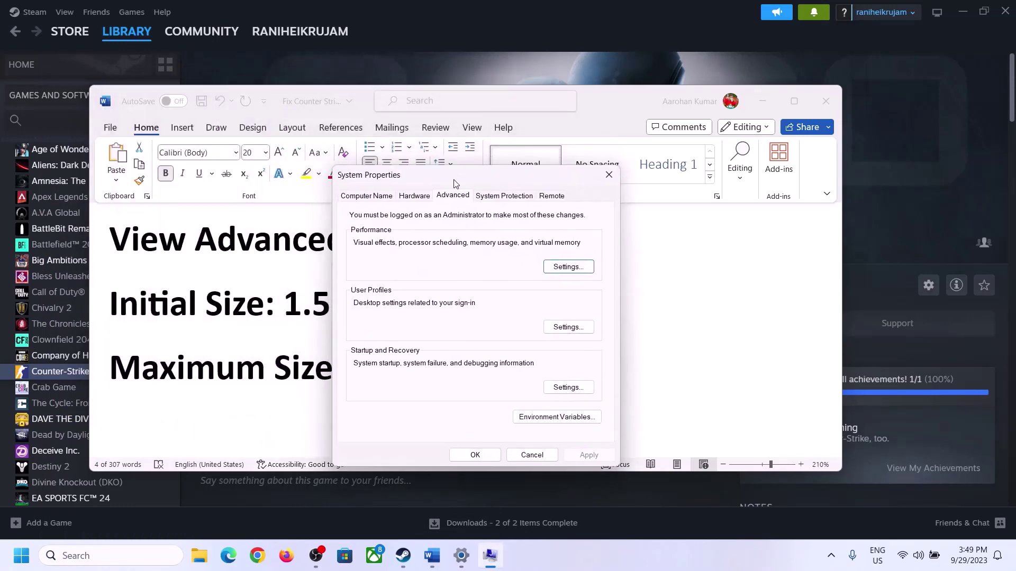
left_click(569, 267)
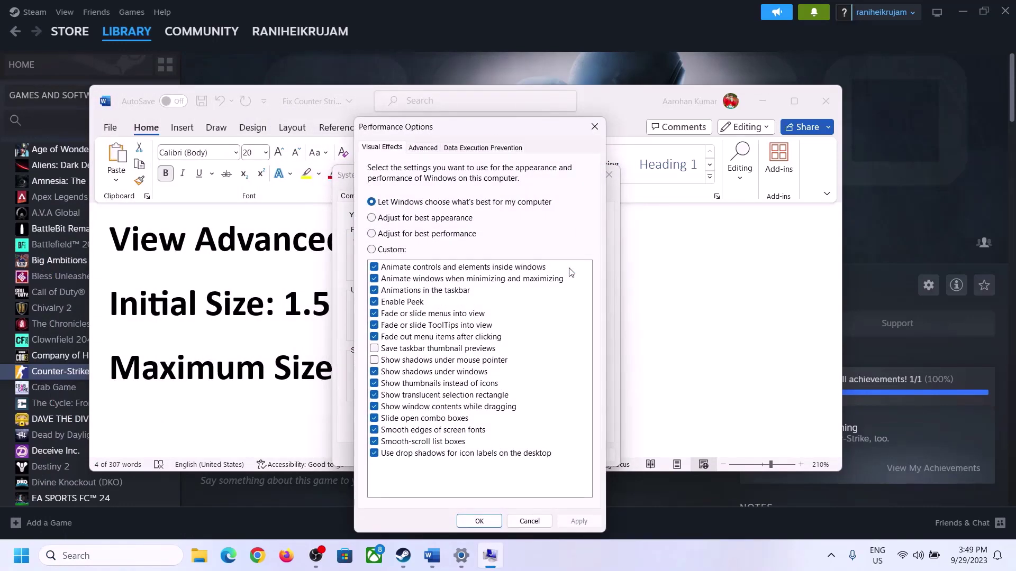
left_click(423, 148)
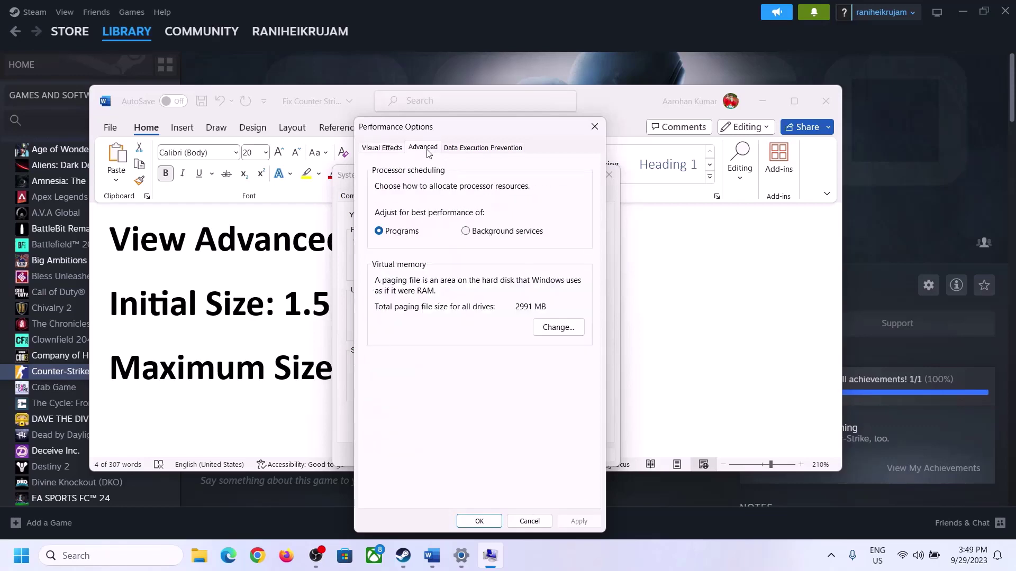
left_click(562, 326)
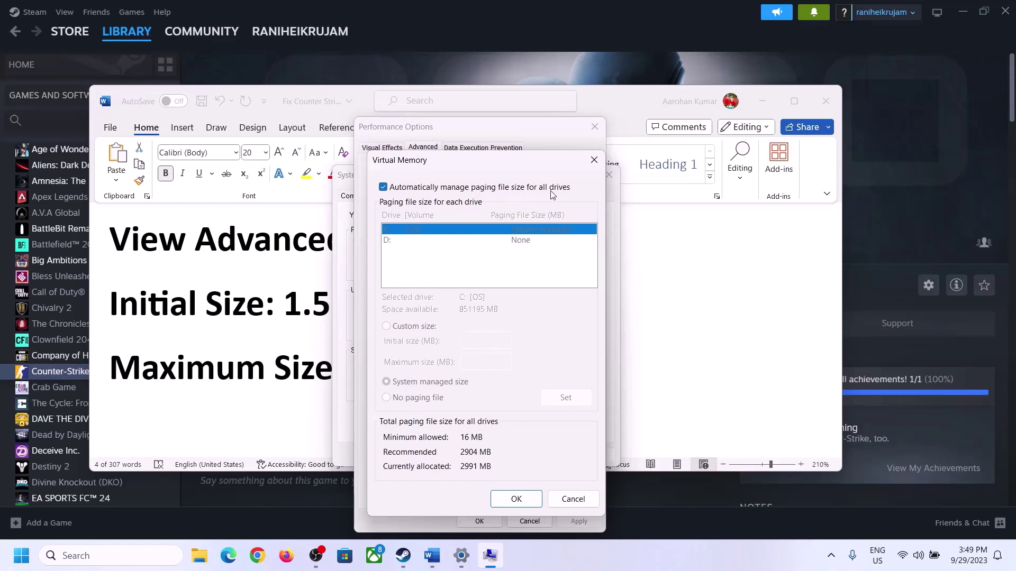
left_click(383, 187)
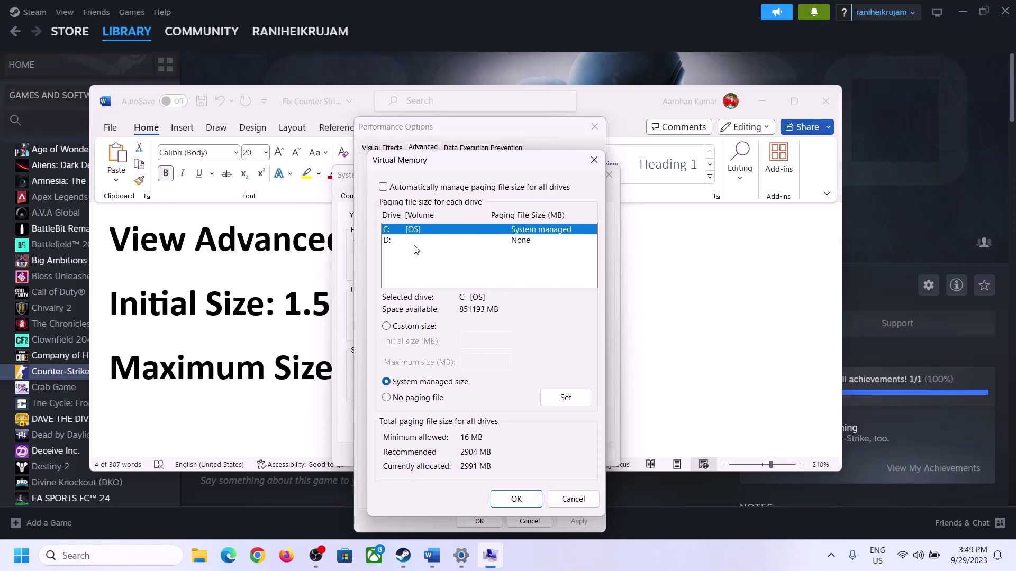
left_click(387, 327)
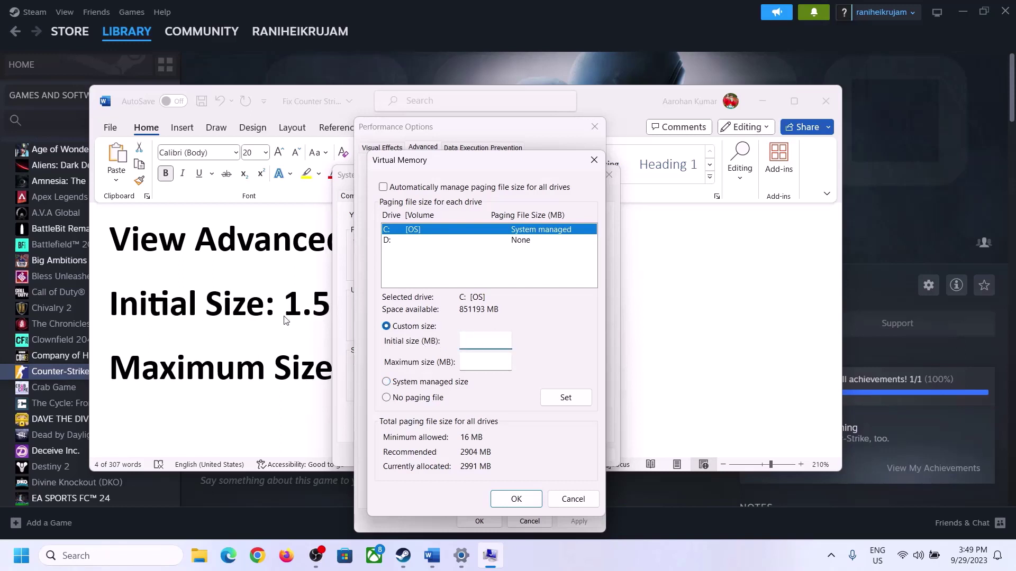
Check the Initial Size formula in the document and look up the installed RAM on the System About page in Settings
left_click(298, 312)
left_click_drag(292, 304, 471, 316)
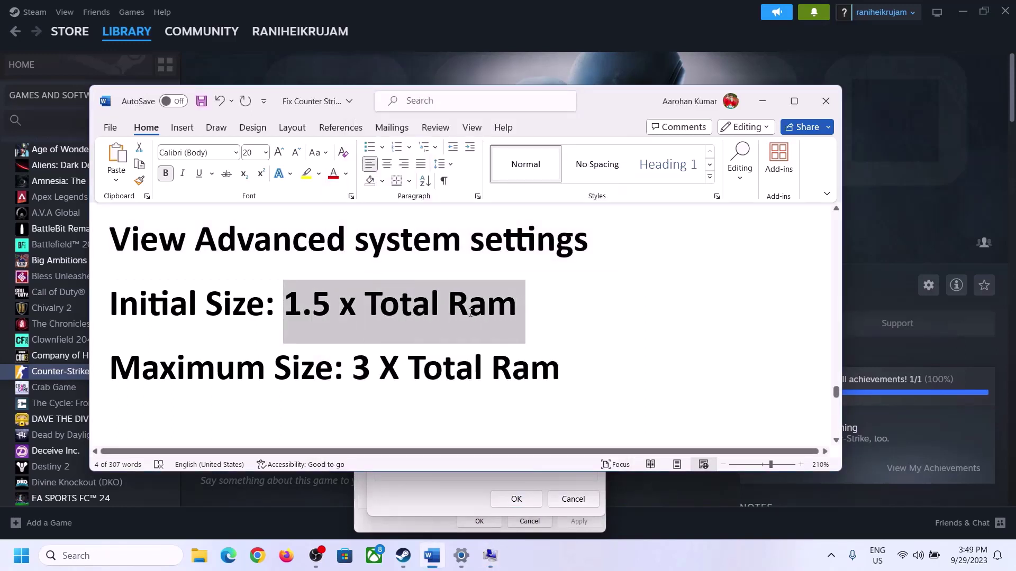
left_click(462, 556)
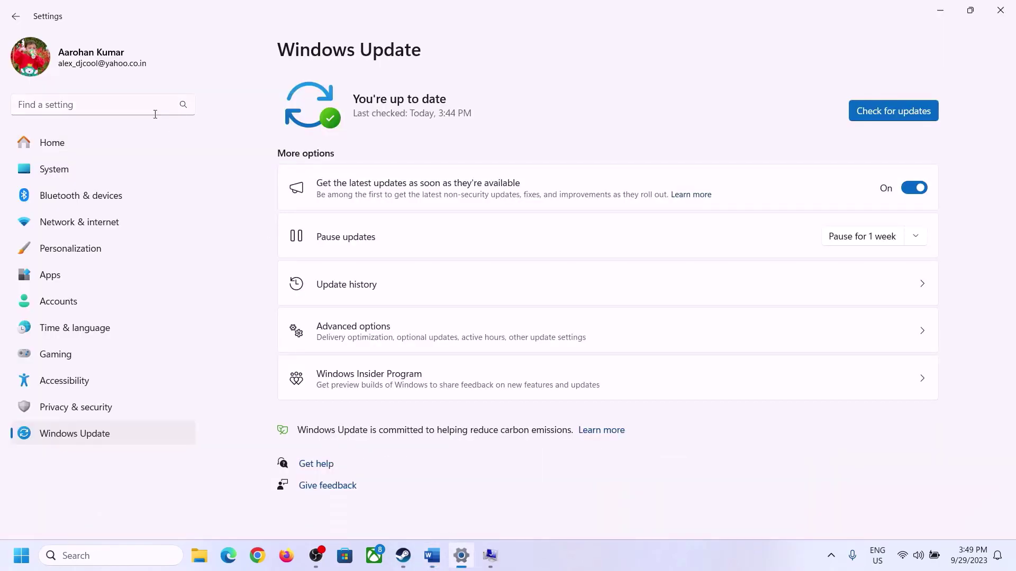
left_click(50, 171)
scroll(369, 416, "down", 10)
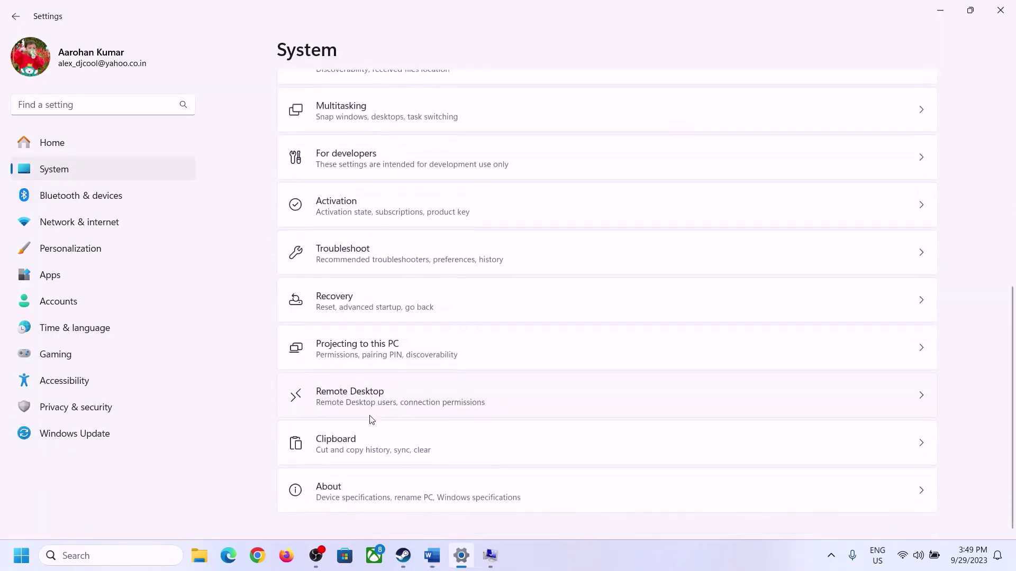
left_click(335, 501)
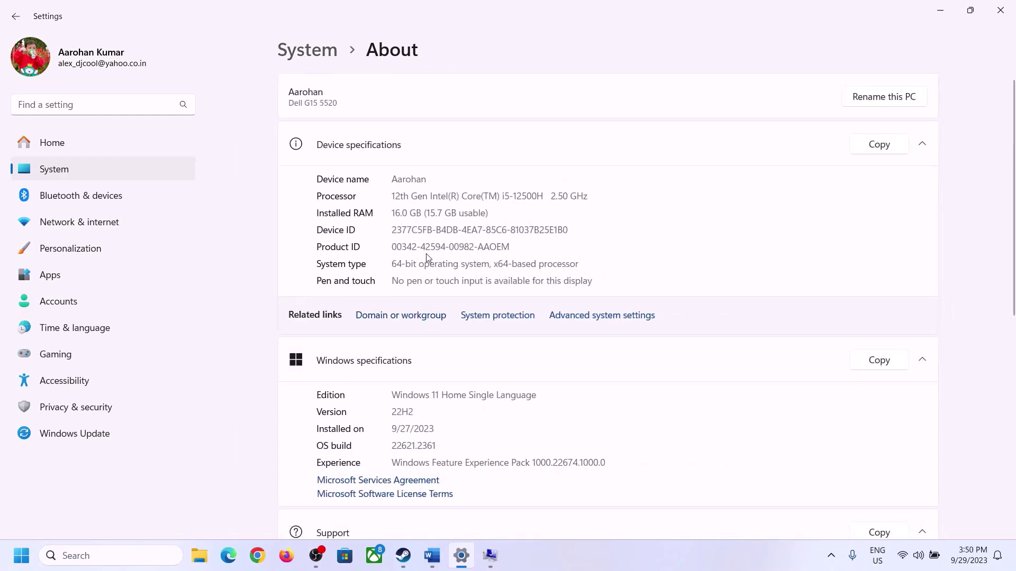
left_click_drag(400, 212, 387, 213)
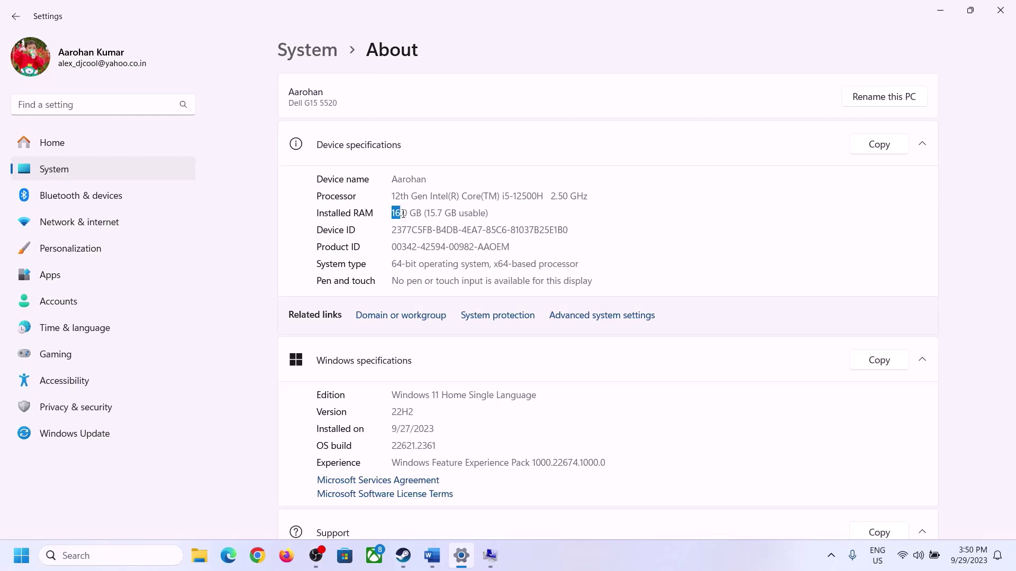
left_click(408, 214)
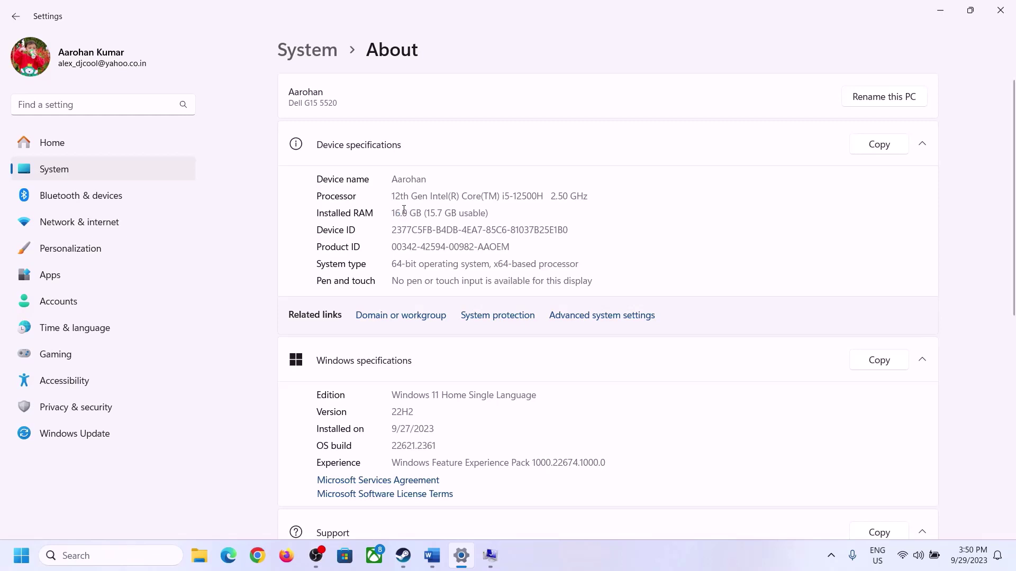
left_click_drag(404, 212, 391, 212)
Run calc to open Calculator, move it clear of the Virtual Memory dialog, and show it alongside the Word document's size formulas
left_click(488, 555)
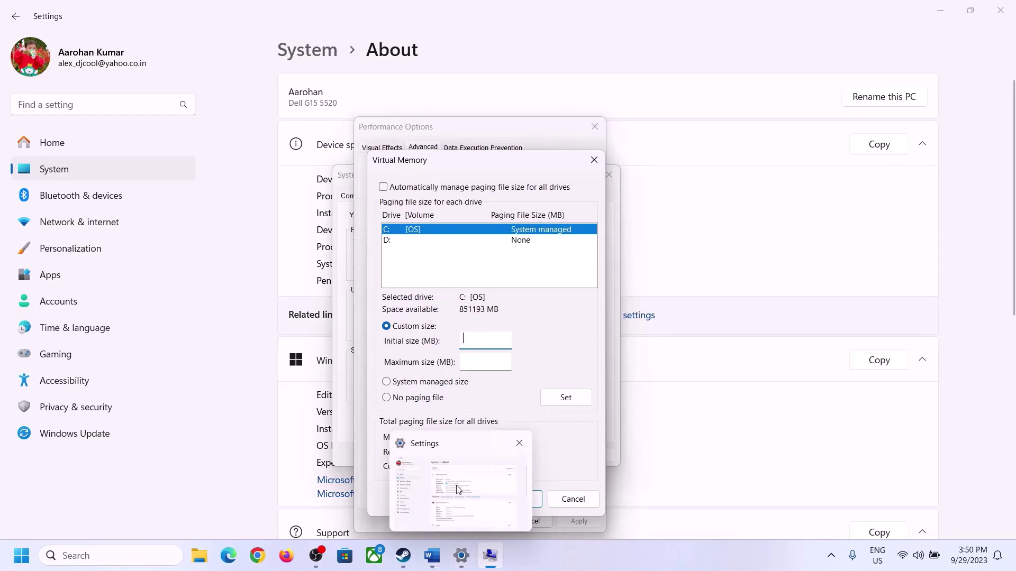
key("super+r")
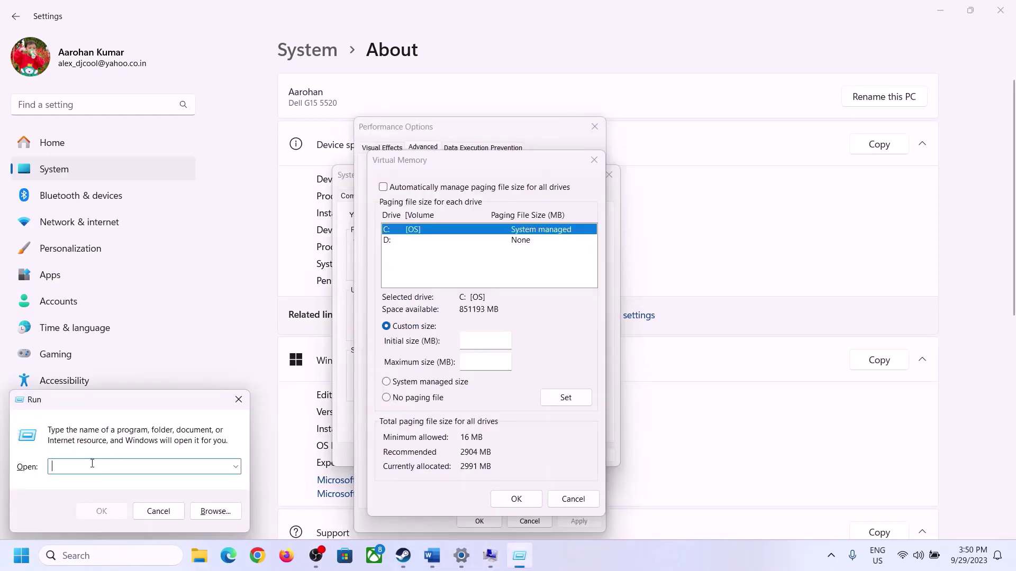
type("calc")
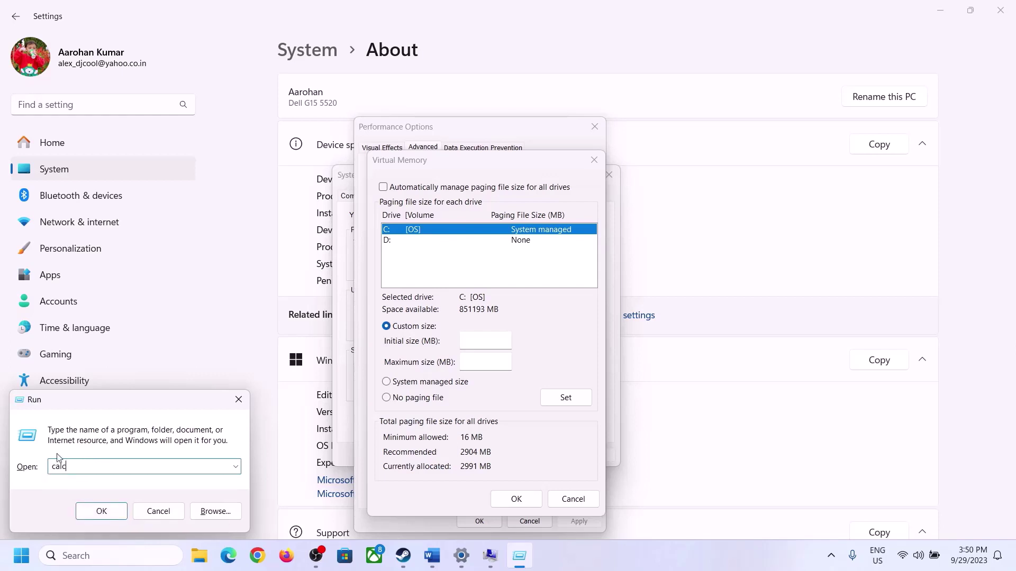
left_click(100, 511)
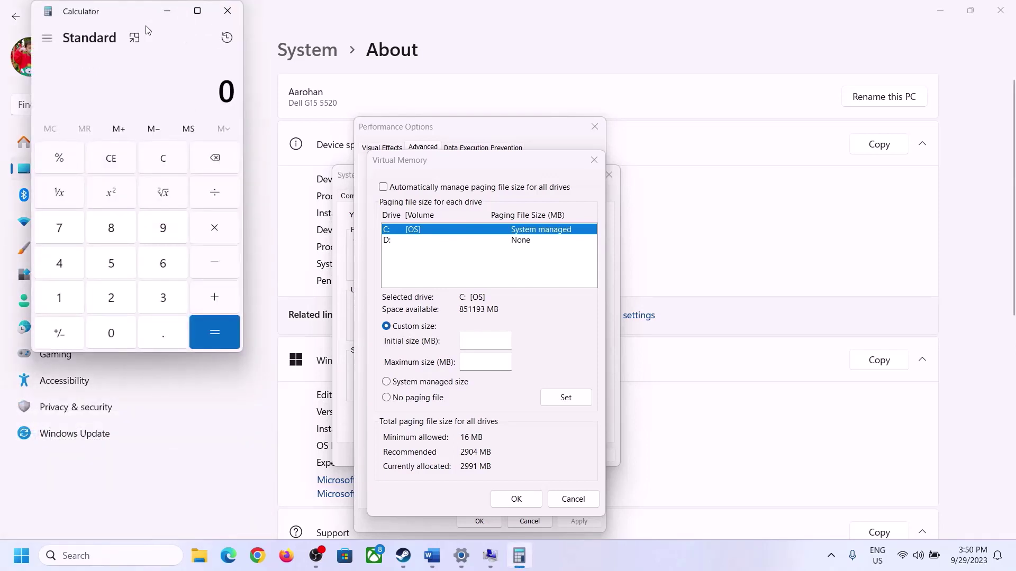
left_click_drag(126, 18, 741, 174)
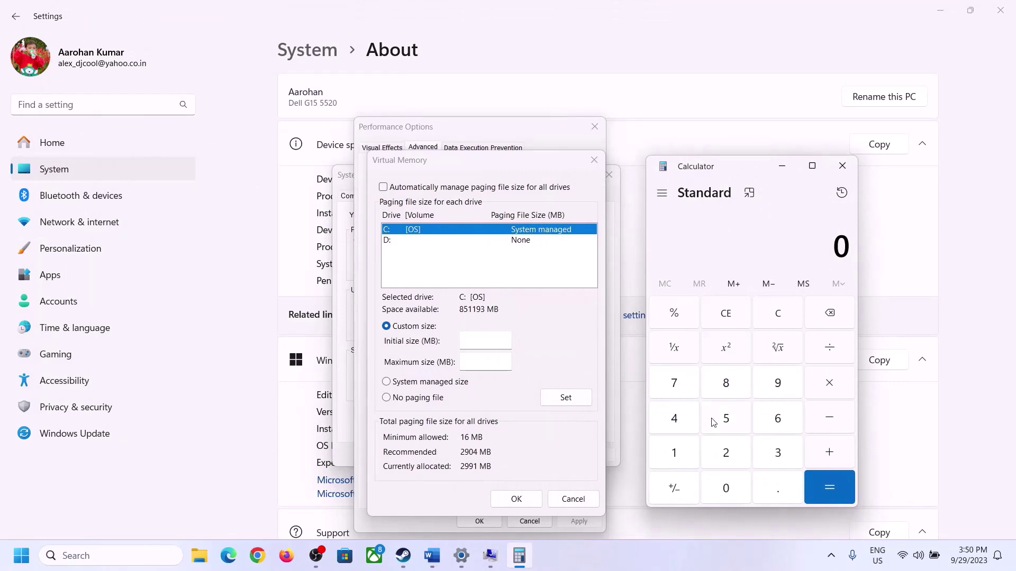
left_click(431, 565)
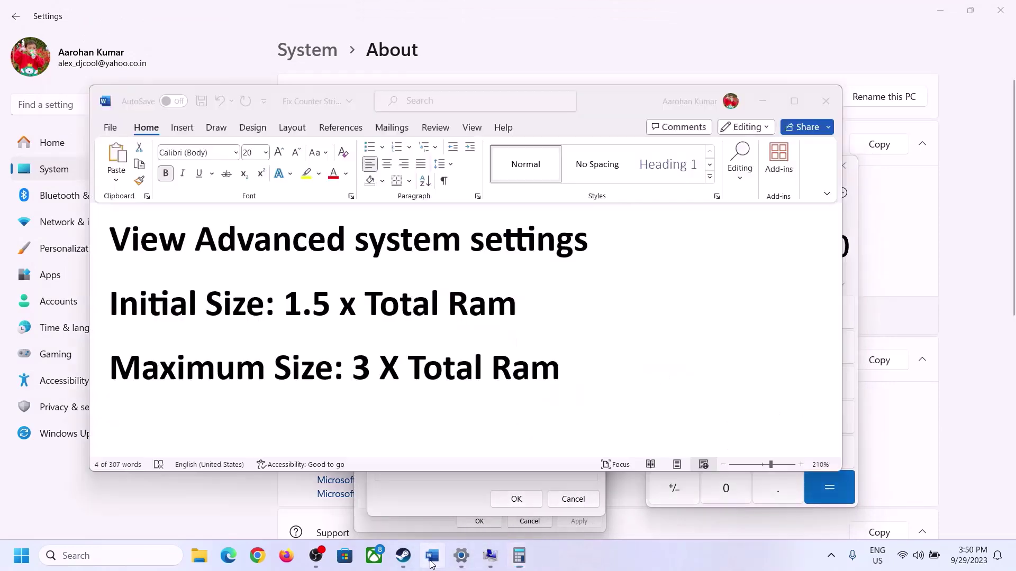
left_click(519, 556)
left_click(677, 455)
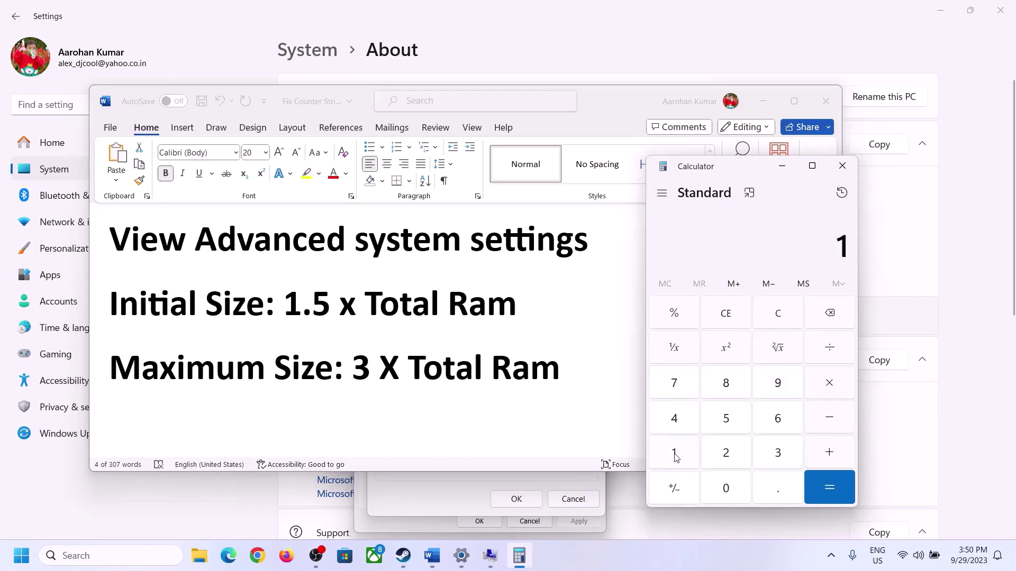
left_click(773, 427)
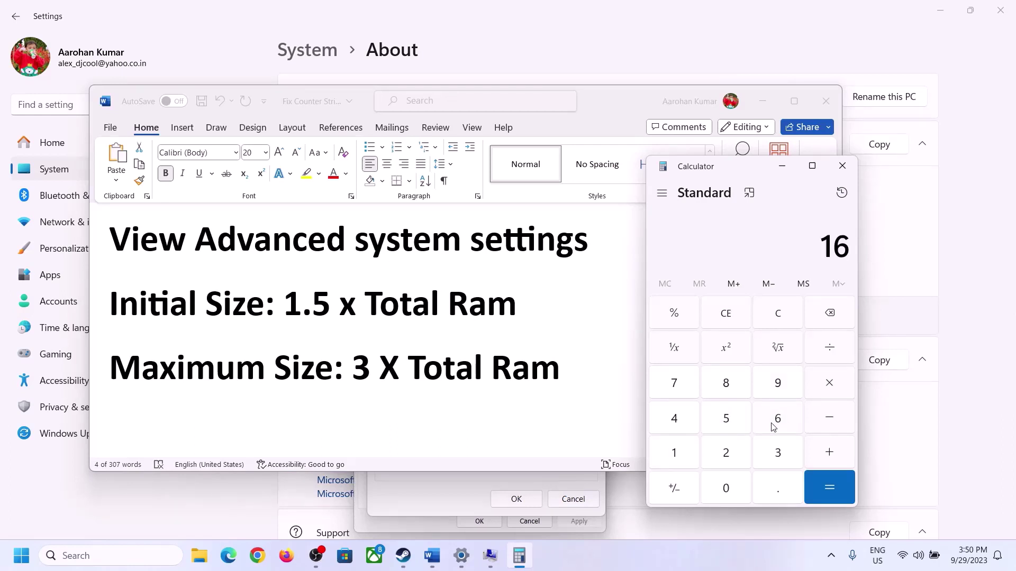
left_click(781, 324)
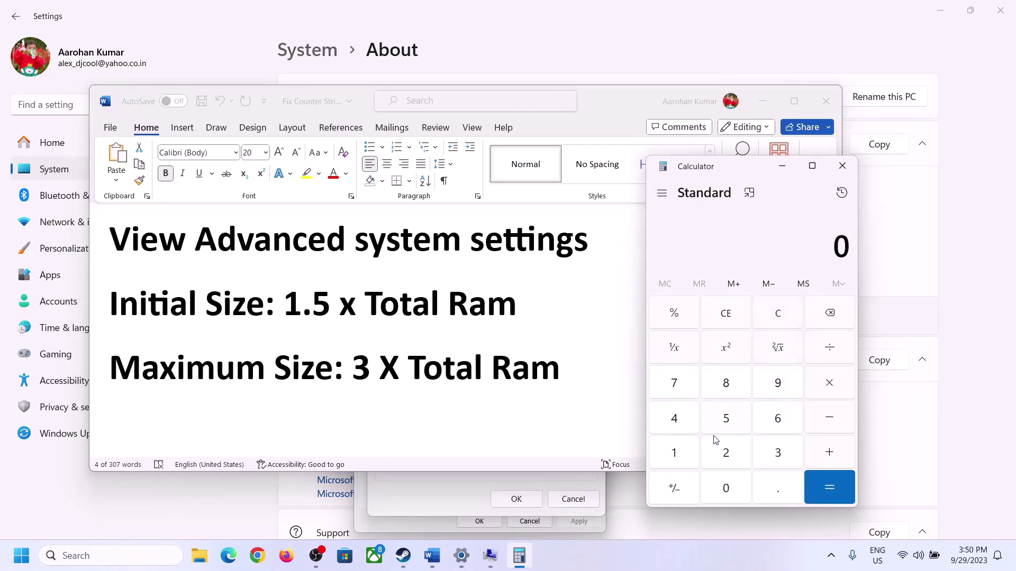
Calculate 16 × 1024 to convert the installed RAM from GB to MB
left_click(682, 454)
left_click(763, 424)
left_click(677, 458)
left_click(727, 492)
left_click(727, 454)
left_click(680, 424)
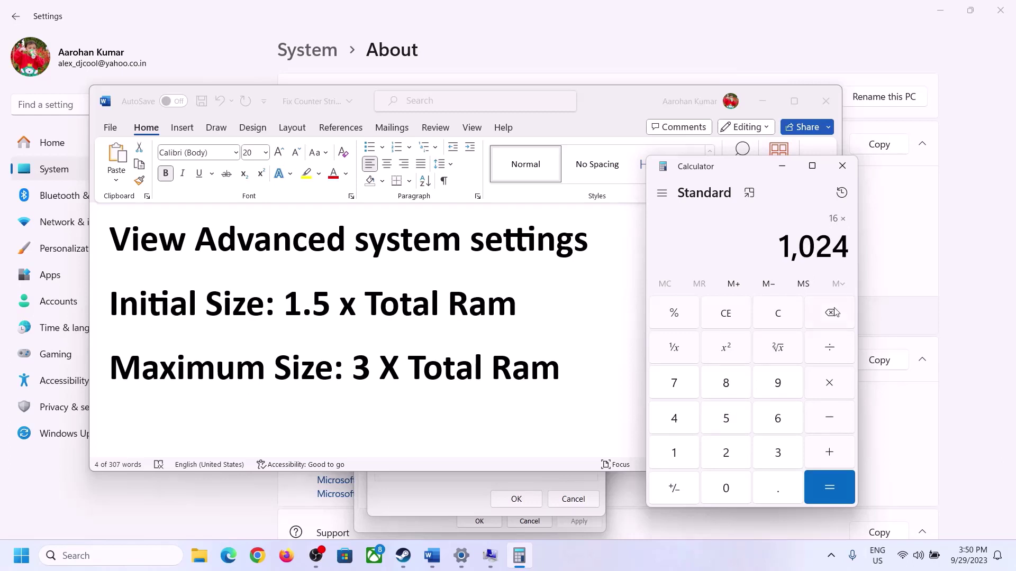
left_click(829, 488)
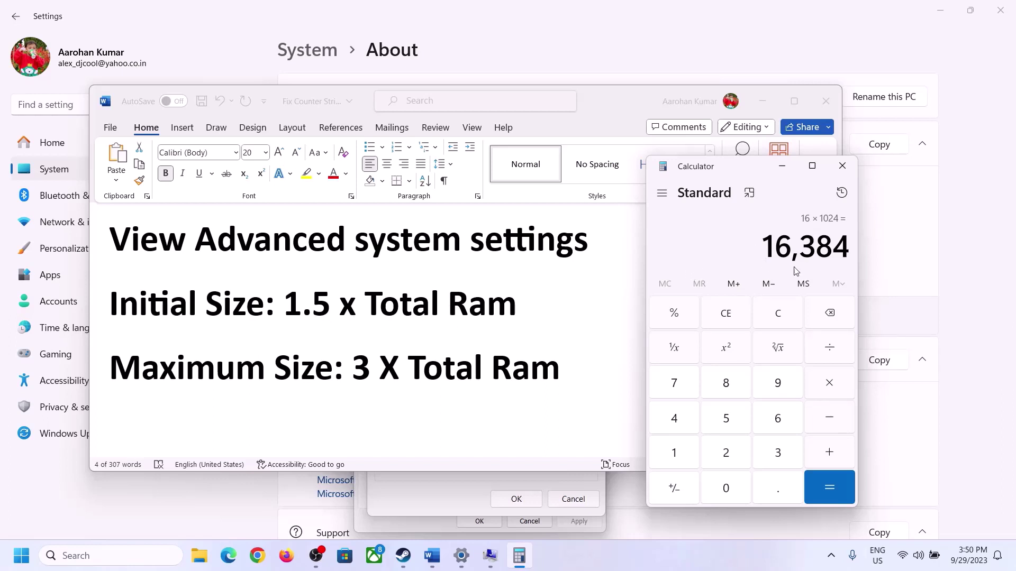
Multiply the RAM size in MB by 1.5 to calculate the initial paging file size
left_click(829, 383)
left_click(677, 454)
left_click(774, 498)
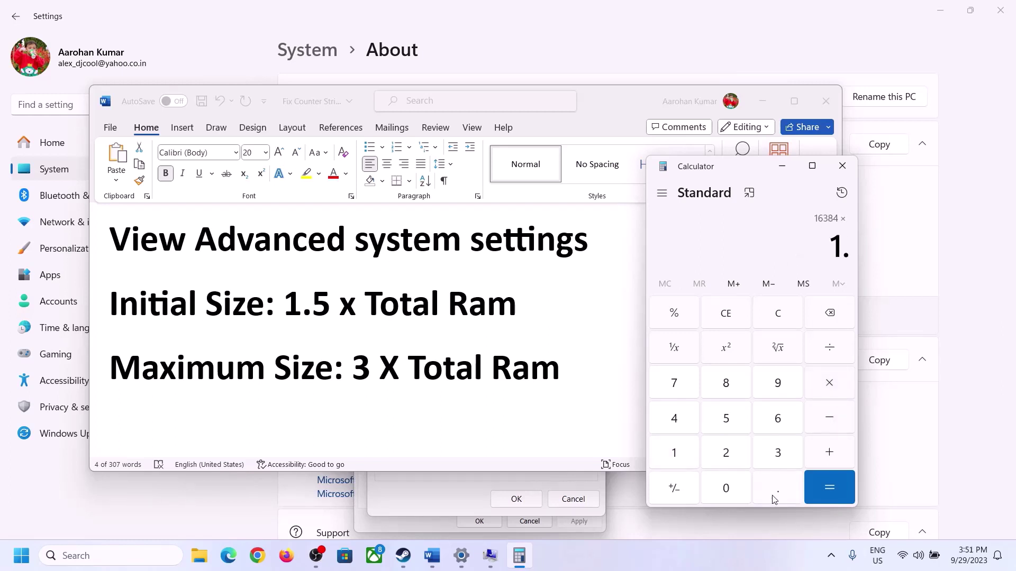
left_click(728, 421)
left_click(828, 484)
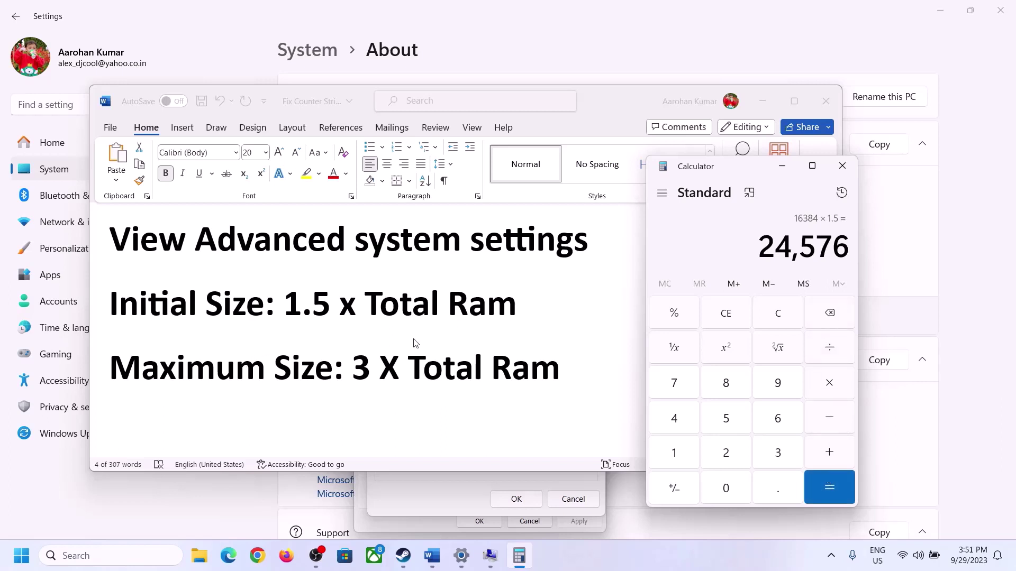
Set the initial paging file size for drive C: to 24576 MB in the Virtual Memory dialog
left_click(448, 493)
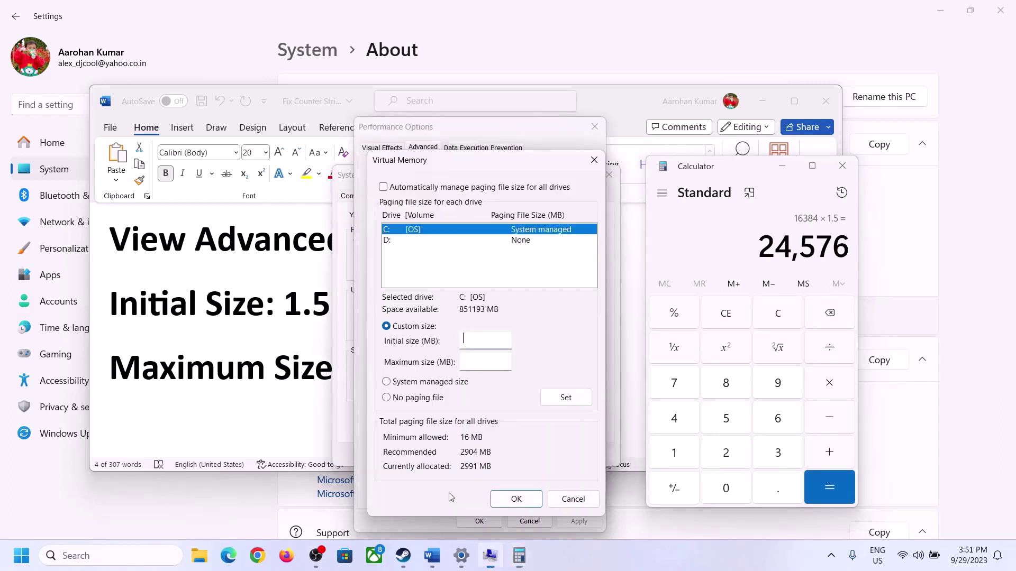
left_click(481, 342)
type("24576")
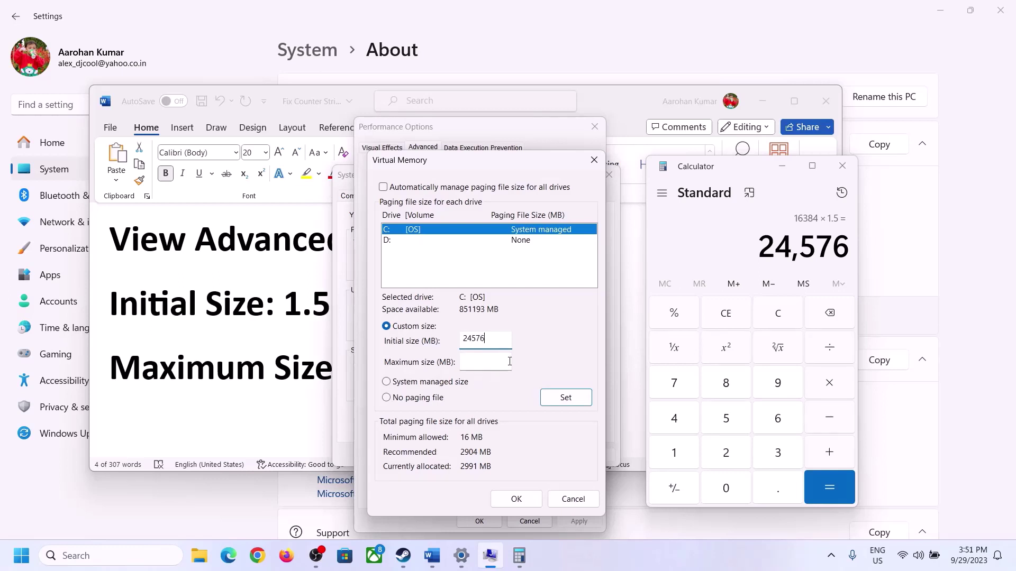
left_click(509, 362)
Clear the previous calculation and recheck the Maximum Size formula and the installed RAM
left_click(294, 373)
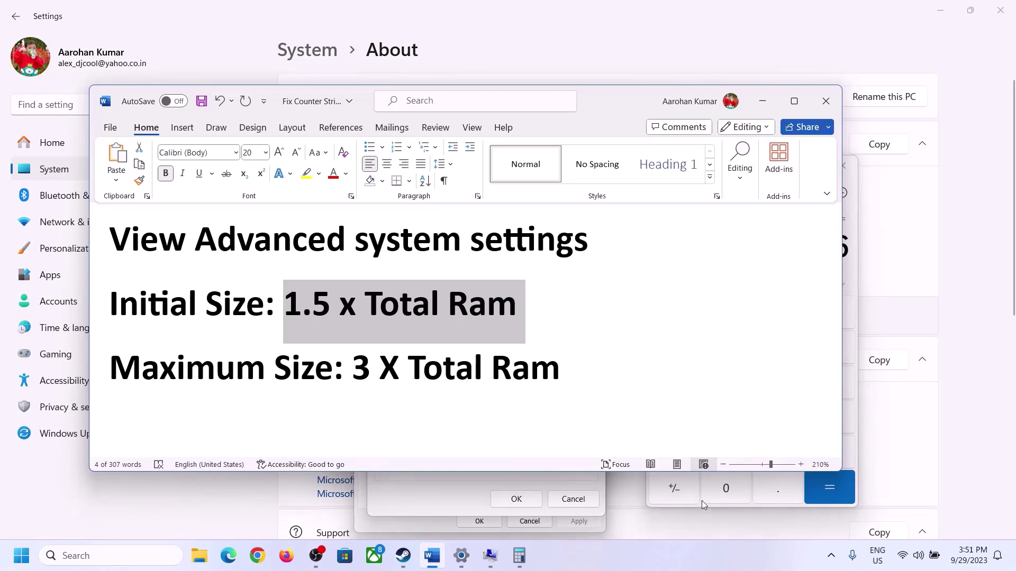
left_click(853, 274)
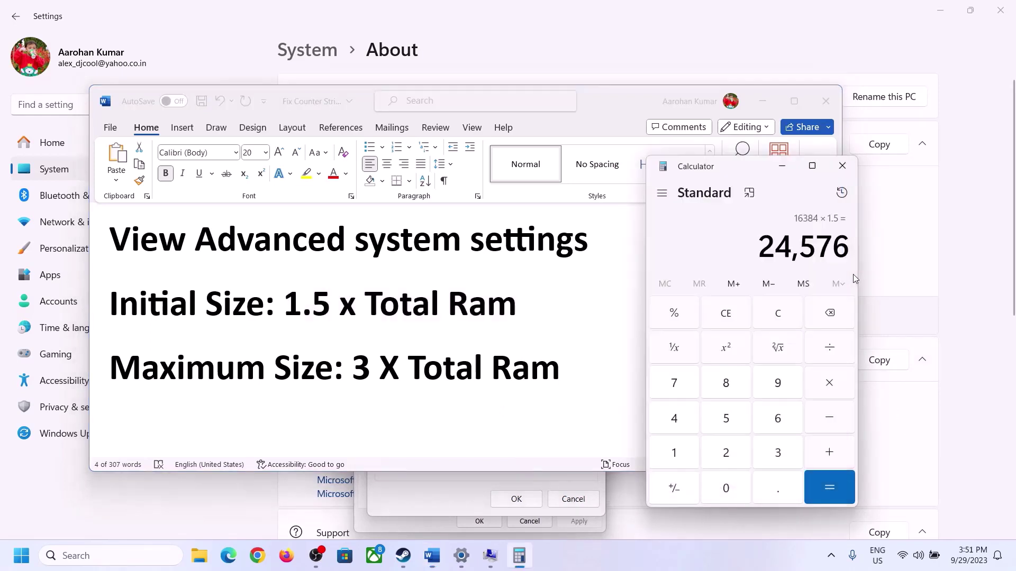
left_click(787, 315)
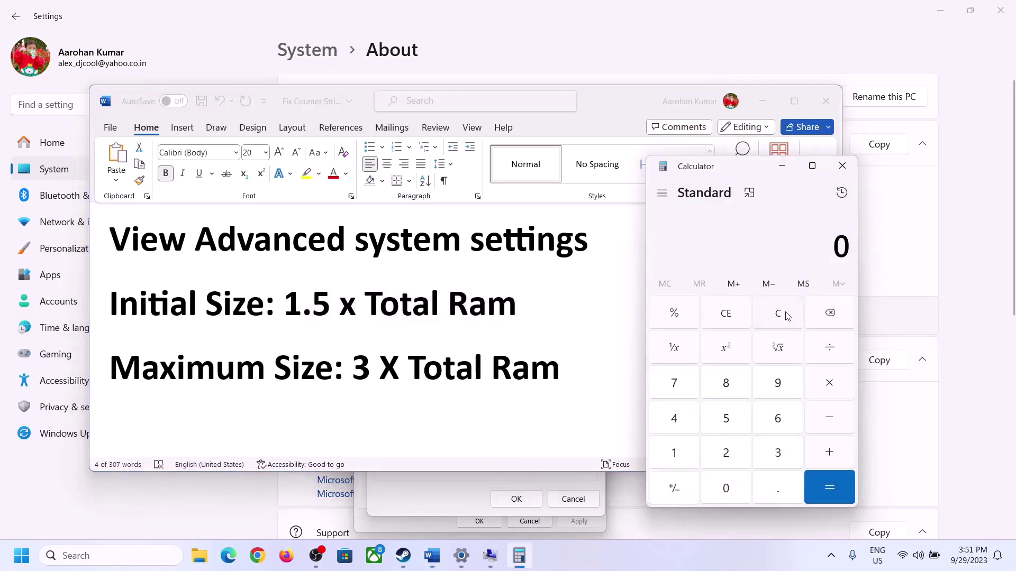
left_click(469, 563)
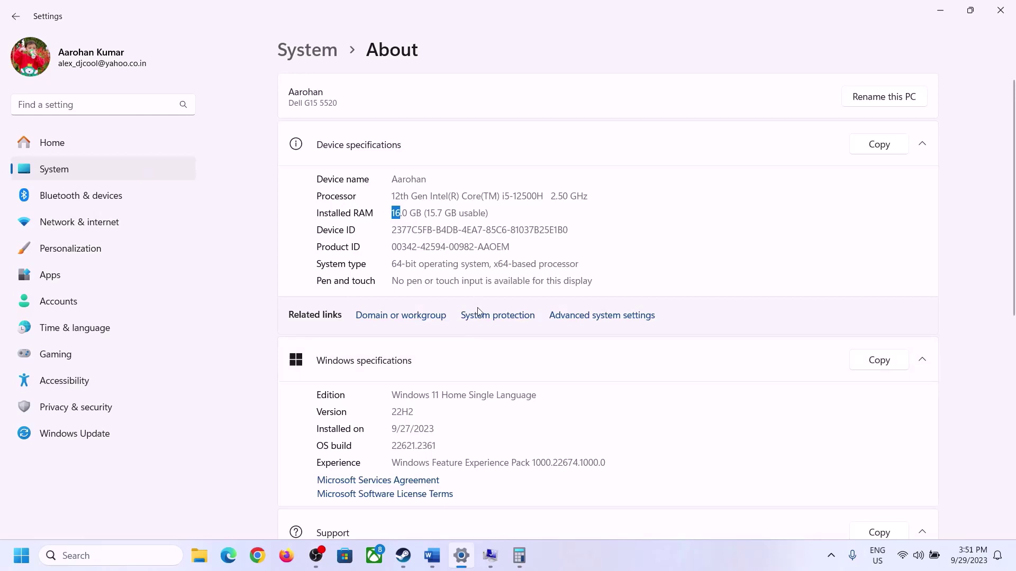
left_click(519, 556)
Recalculate the installed RAM in MB as 16 × 1024 for the maximum size
left_click(686, 450)
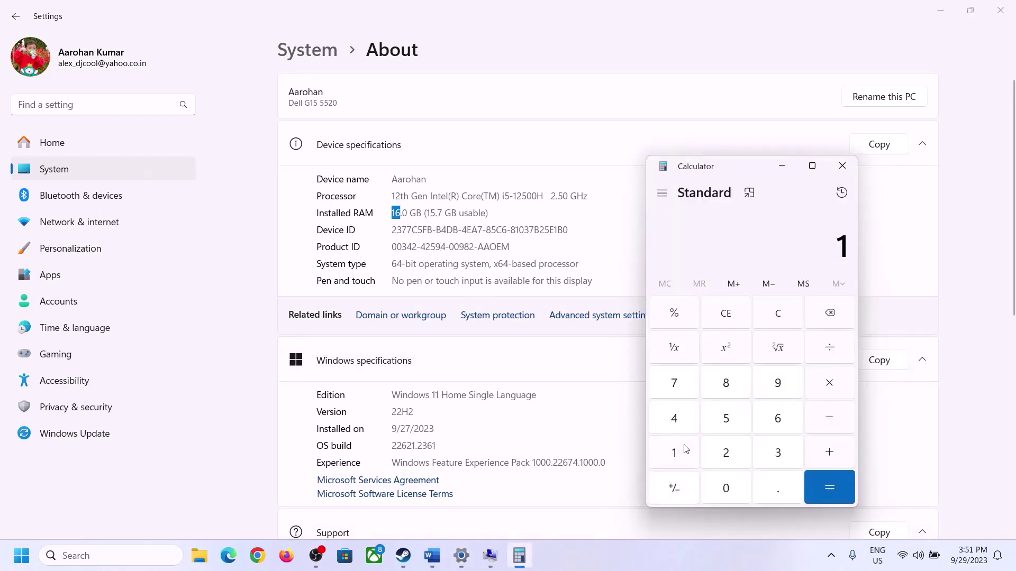
left_click(775, 420)
left_click(826, 384)
left_click(682, 449)
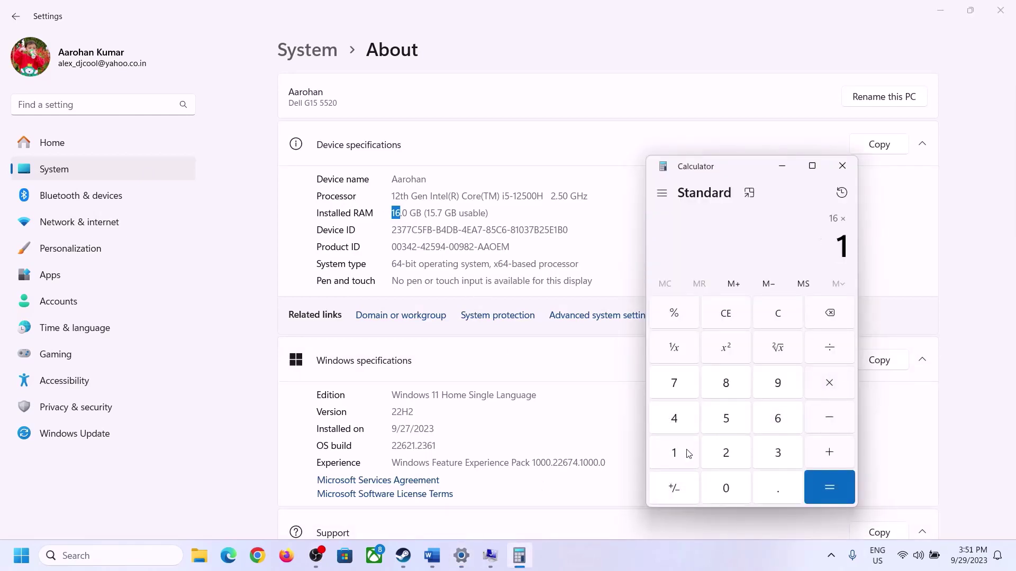
left_click(718, 481)
left_click(726, 452)
left_click(674, 418)
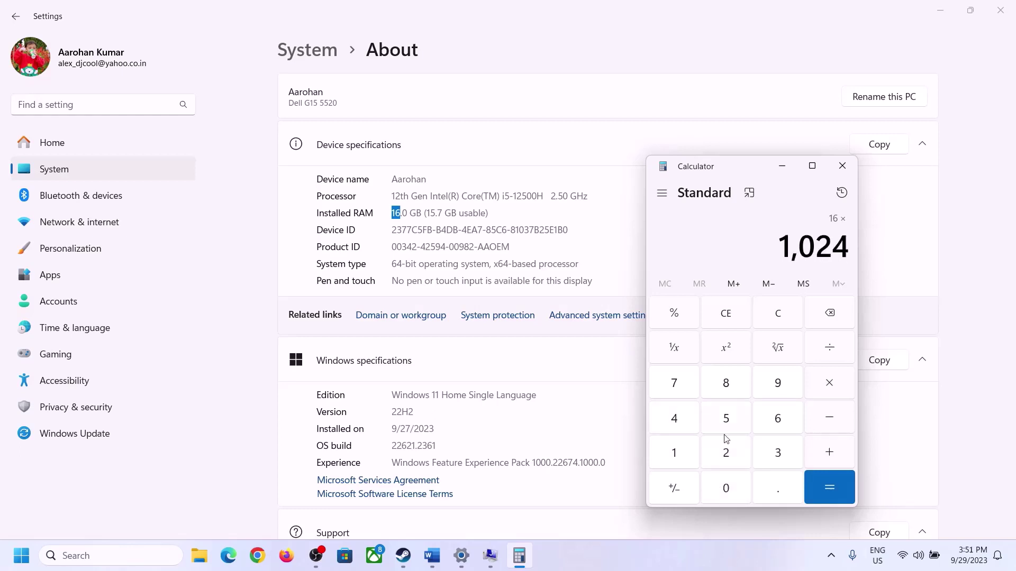
left_click(821, 494)
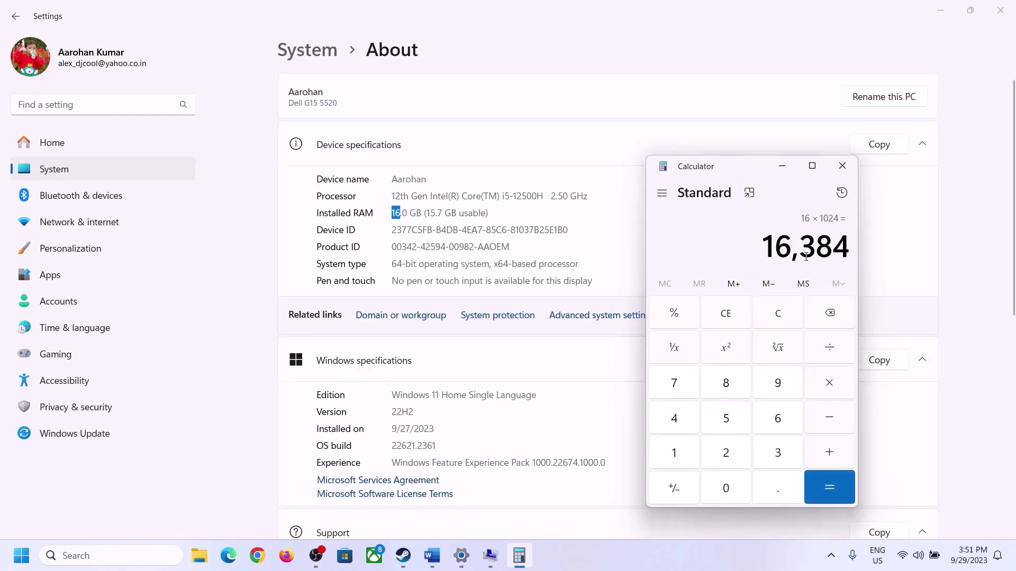
Multiply the RAM size in MB by 3, following the document's Maximum Size formula
left_click(432, 556)
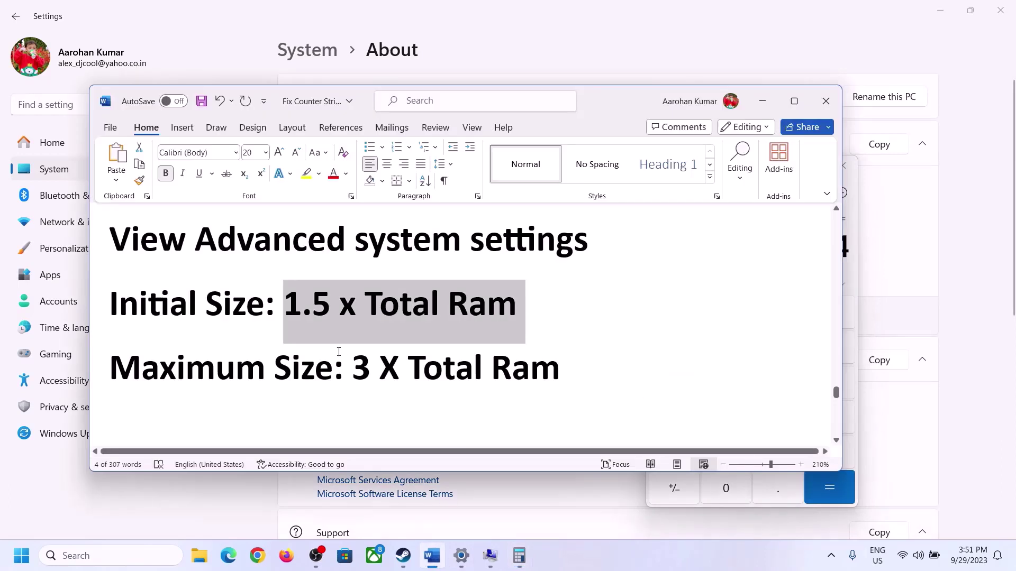
left_click(519, 555)
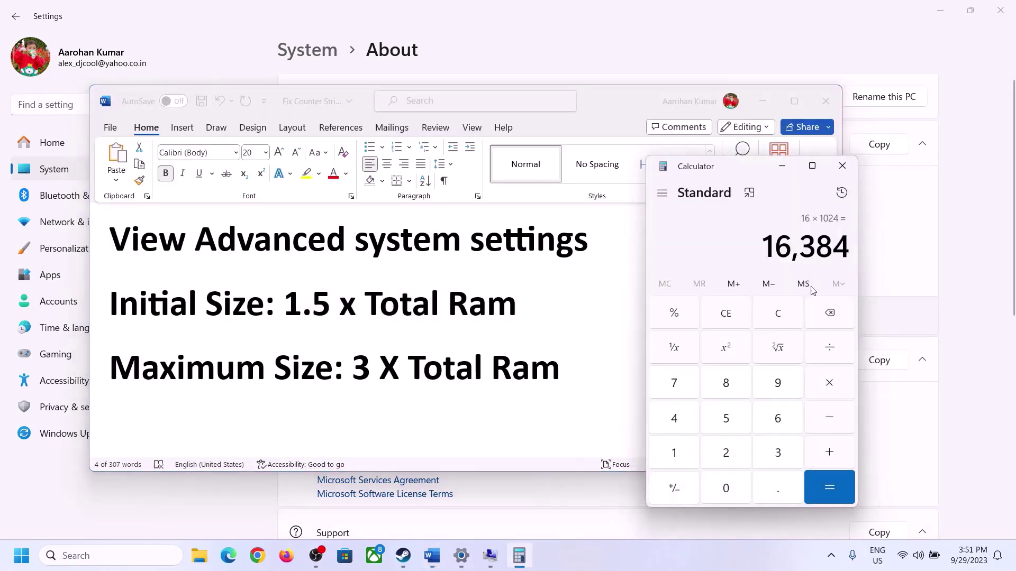
left_click(829, 384)
left_click(766, 454)
left_click(837, 485)
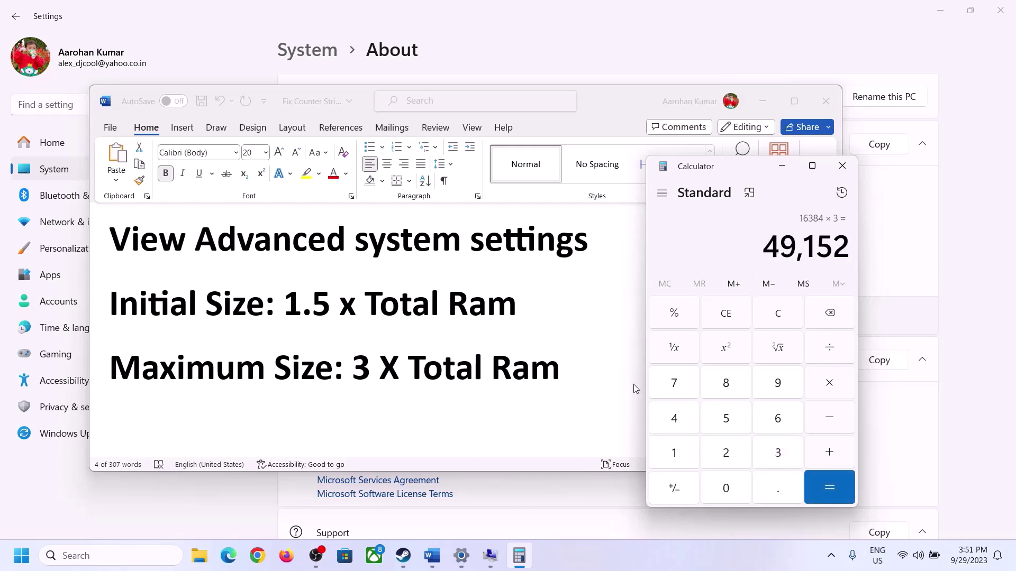
Set the maximum paging file size for drive C: to 49152 MB and apply the custom size
left_click(490, 555)
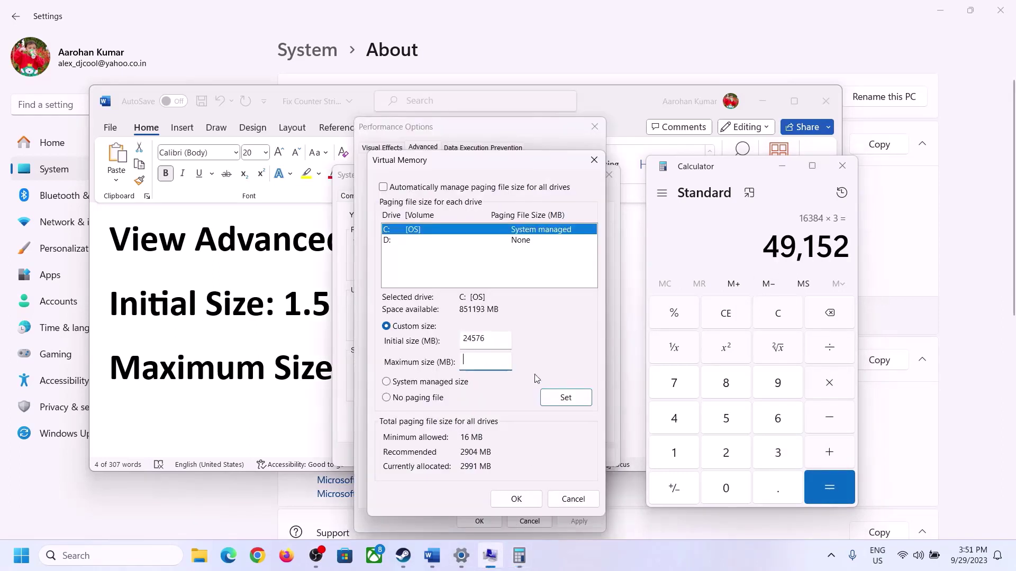
type("49152")
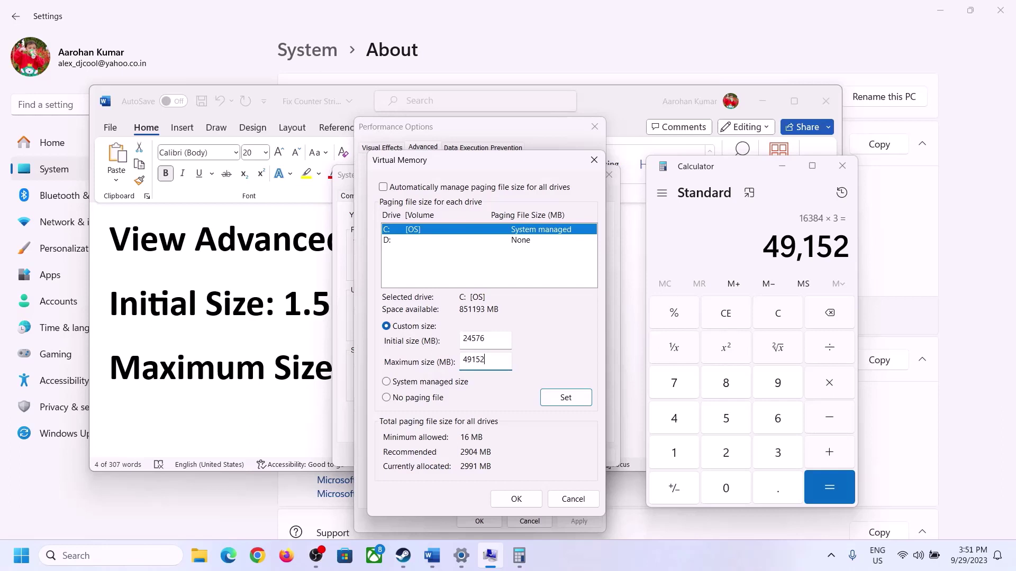
left_click(565, 400)
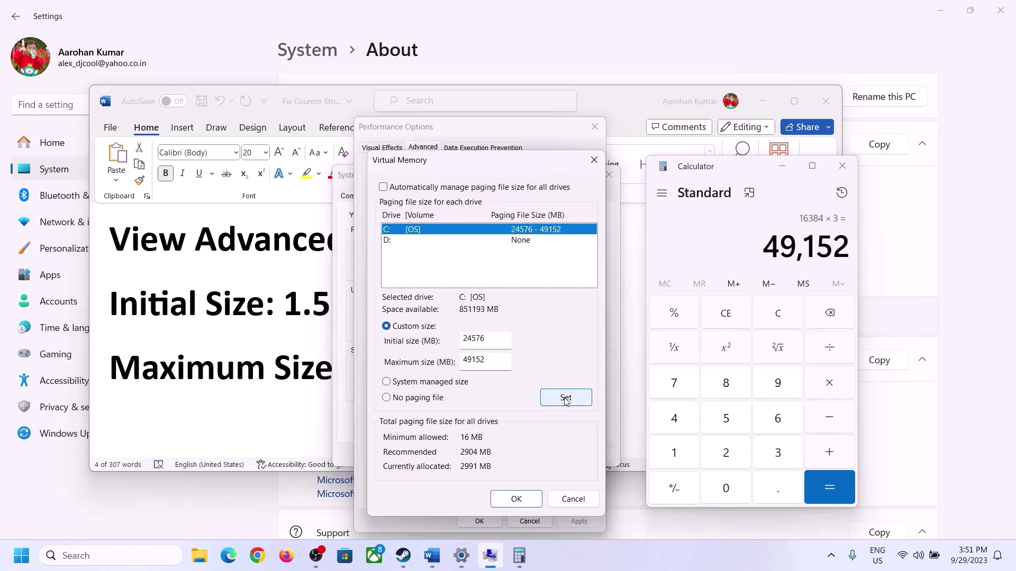
Confirm the custom paging file settings, close the performance and system properties dialogs, and dismiss the restart prompt without restarting
left_click(517, 499)
left_click(628, 324)
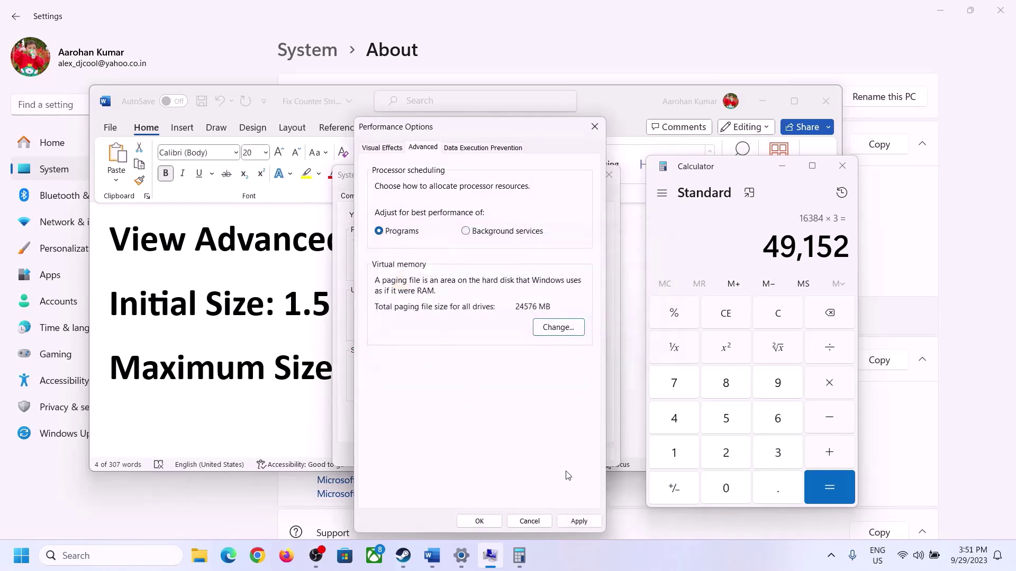
left_click(579, 521)
left_click(481, 522)
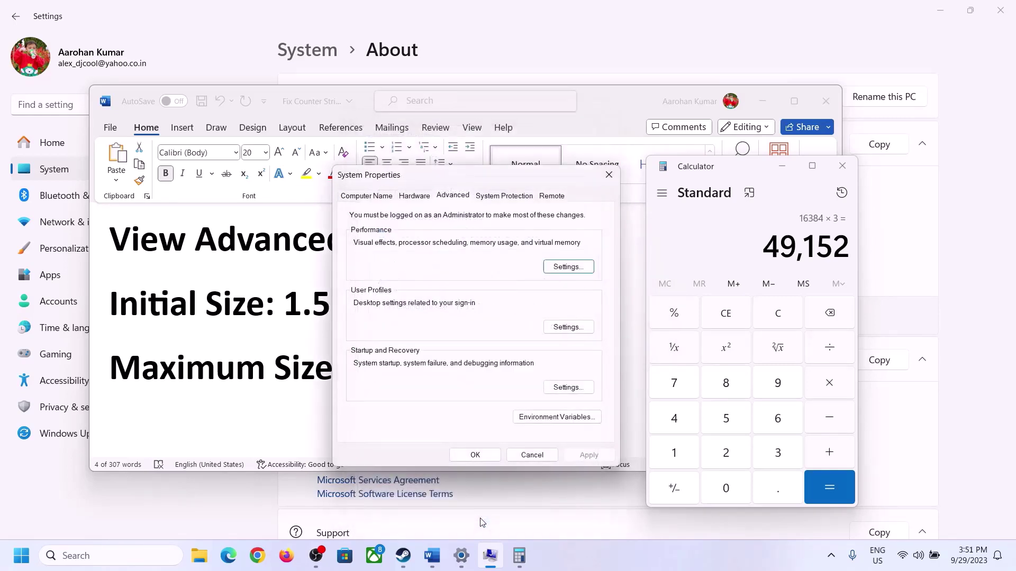
left_click(482, 454)
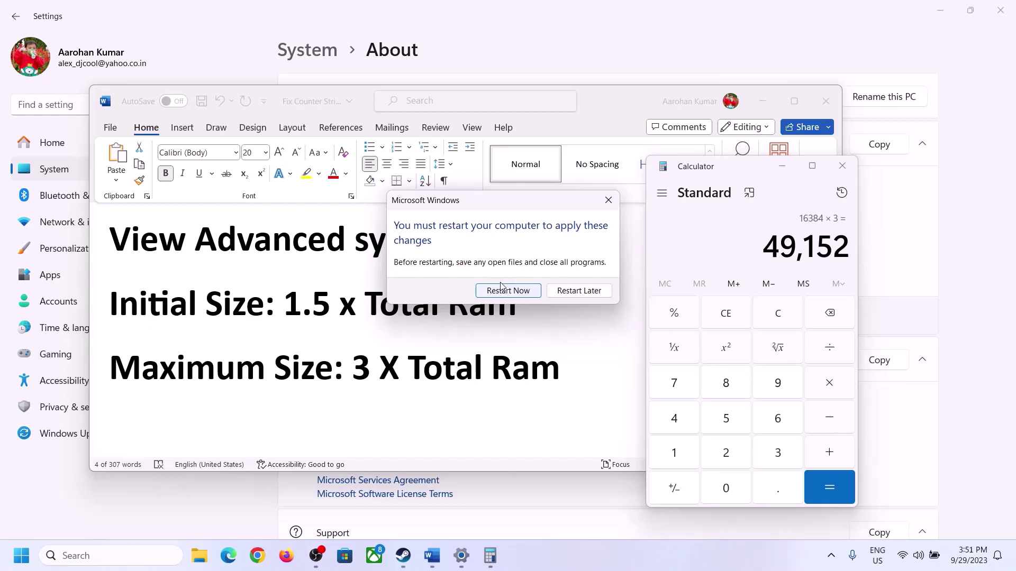
left_click(608, 200)
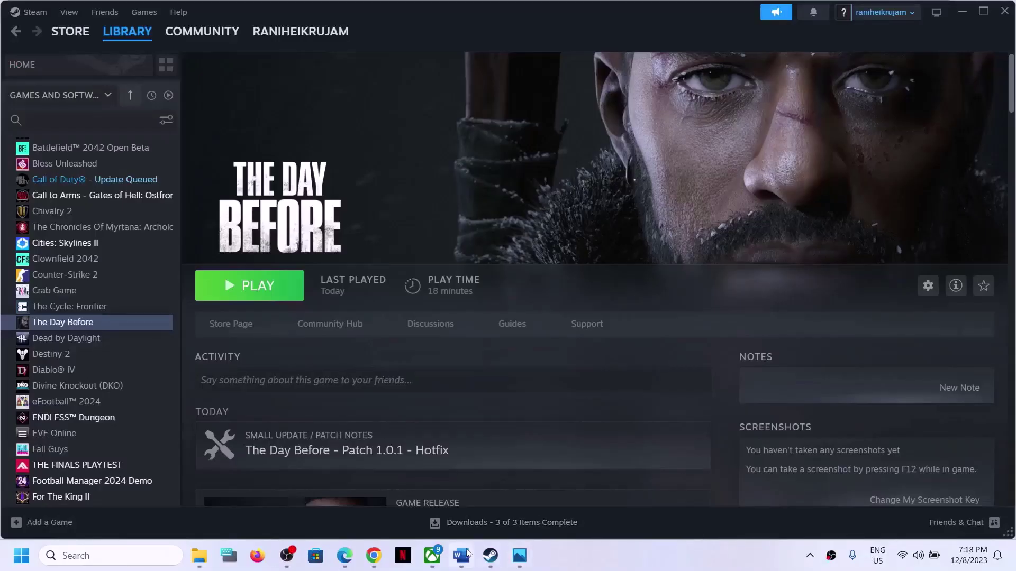
Switch to the Word document, highlight the Step 14 text "Update the System BIOS", and check the laptop's battery status
left_click(461, 556)
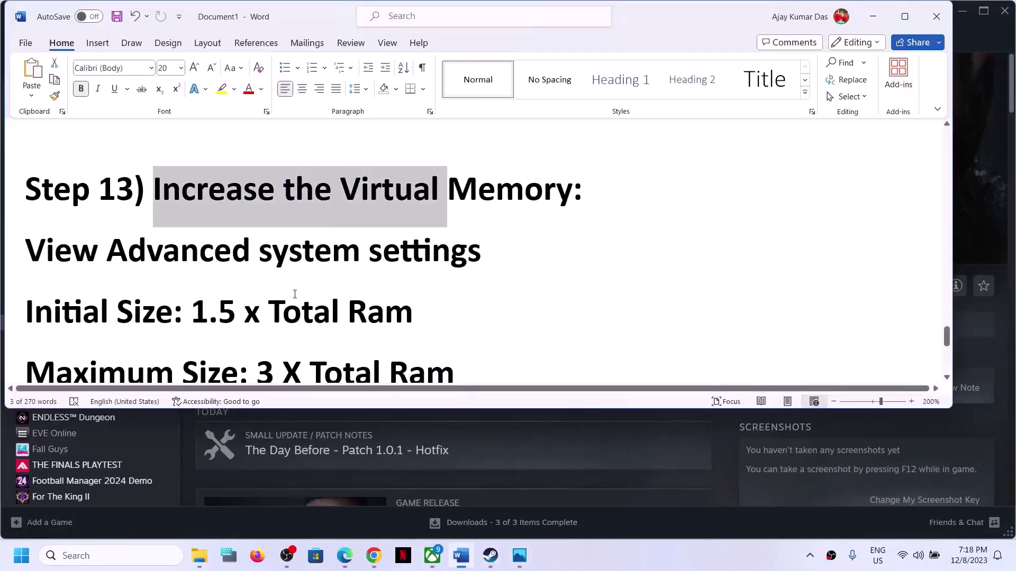
scroll(295, 294, "down", 3)
left_click_drag(179, 307, 506, 309)
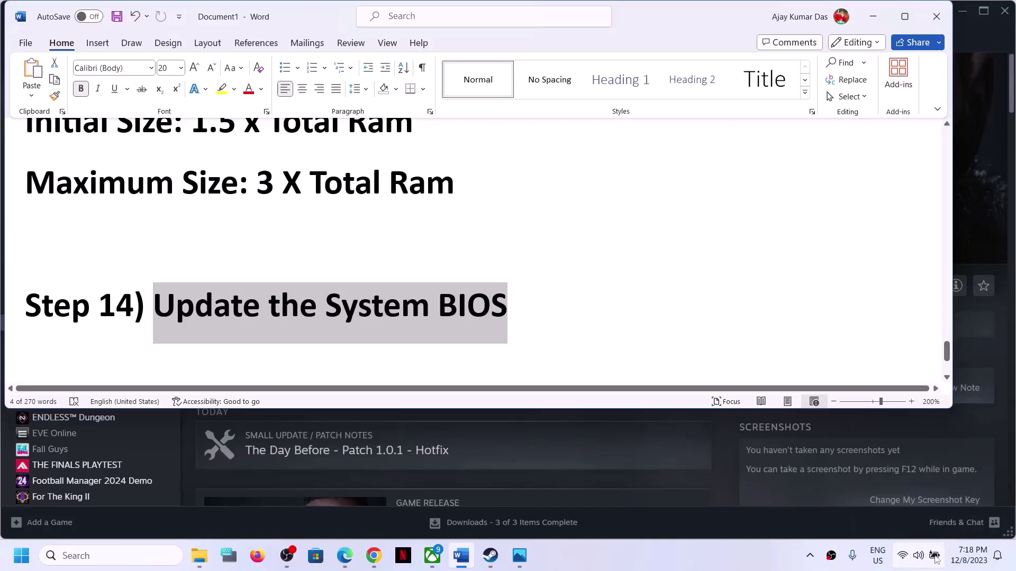
mouse_move(935, 557)
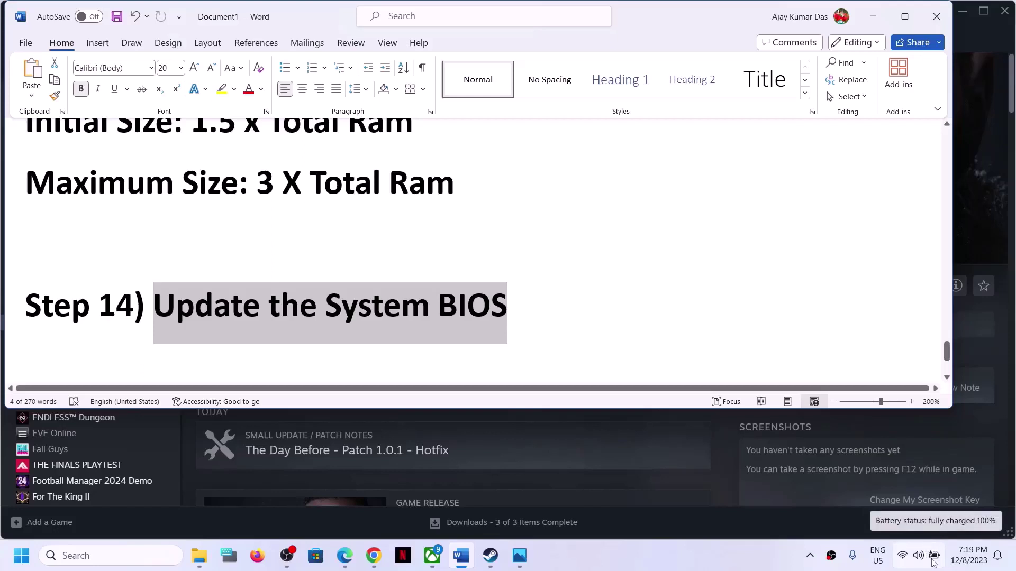
left_click(732, 558)
left_click(743, 516)
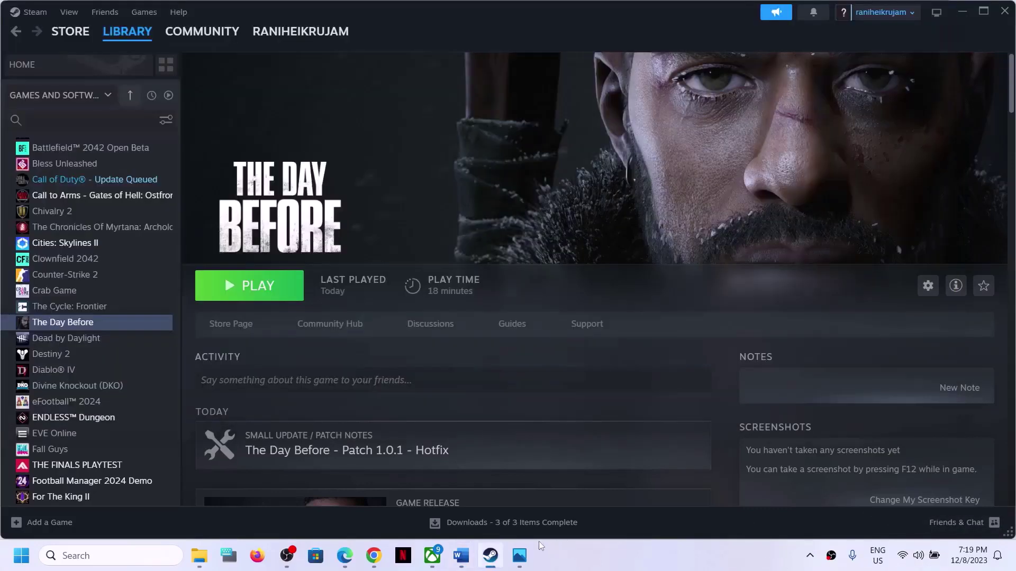
Go back to the Word document and highlight the Step 15 instruction about reinstalling the game to a different drive
left_click(464, 557)
scroll(286, 354, "up", 2)
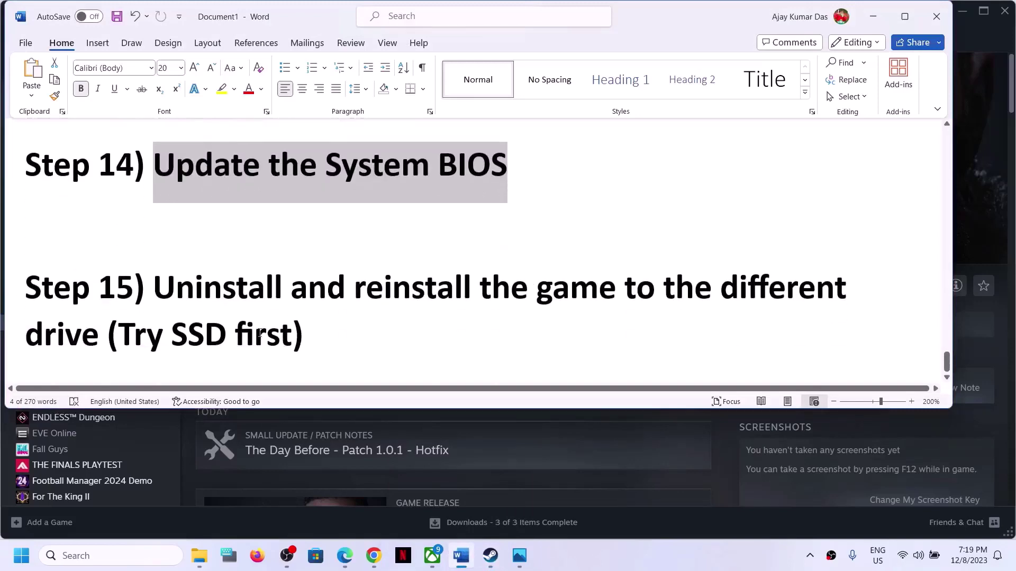
left_click_drag(163, 283, 99, 339)
Return to the Steam library and open the management options for The Day Before
left_click(872, 16)
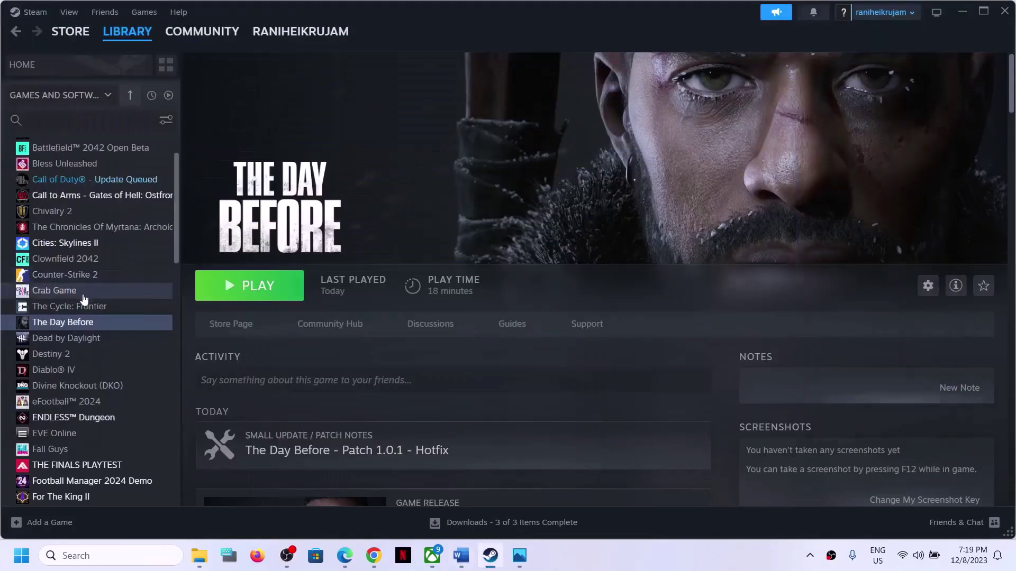
right_click(69, 328)
mouse_move(109, 400)
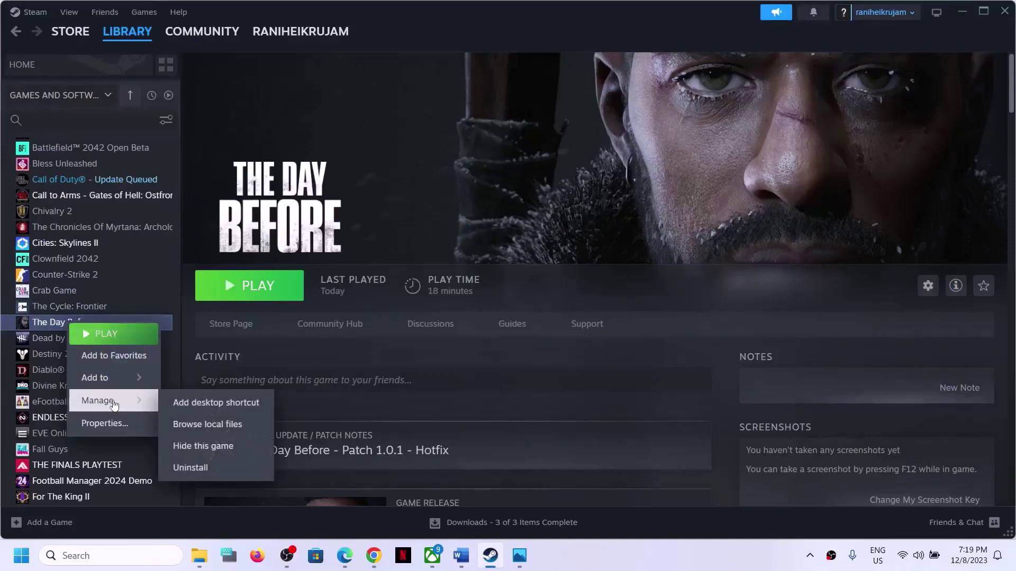